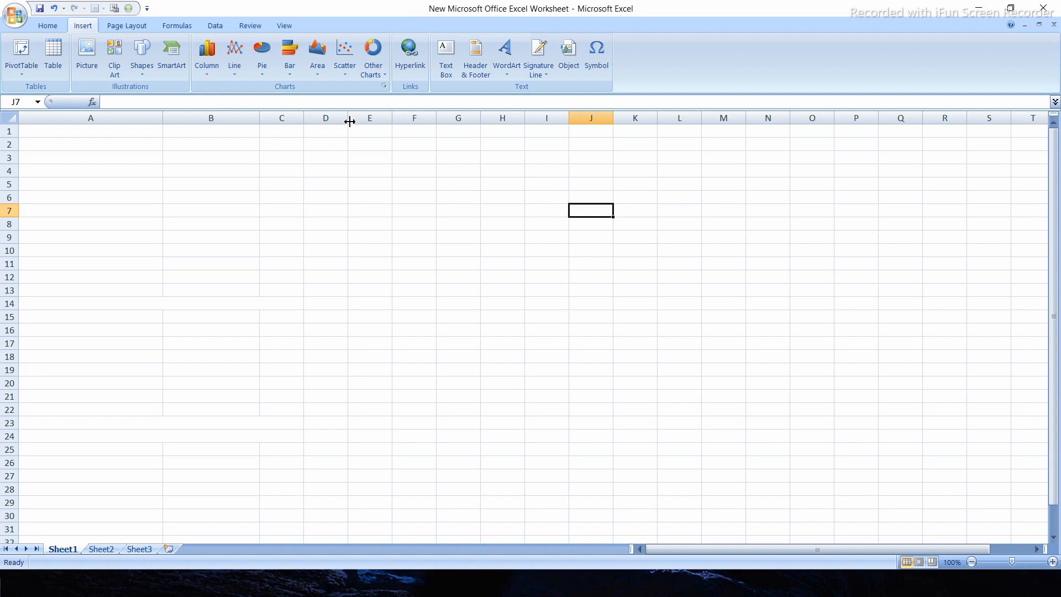
# Enter the column headings Students in cell B5 and Marks in cell C5
pyautogui.click(214, 186)
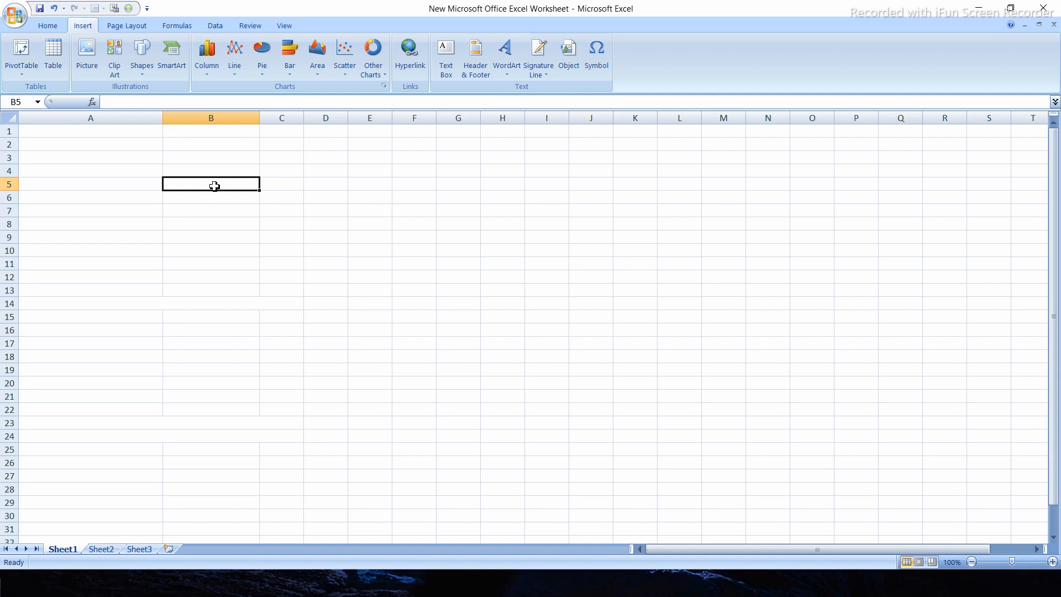
pyautogui.write('St')
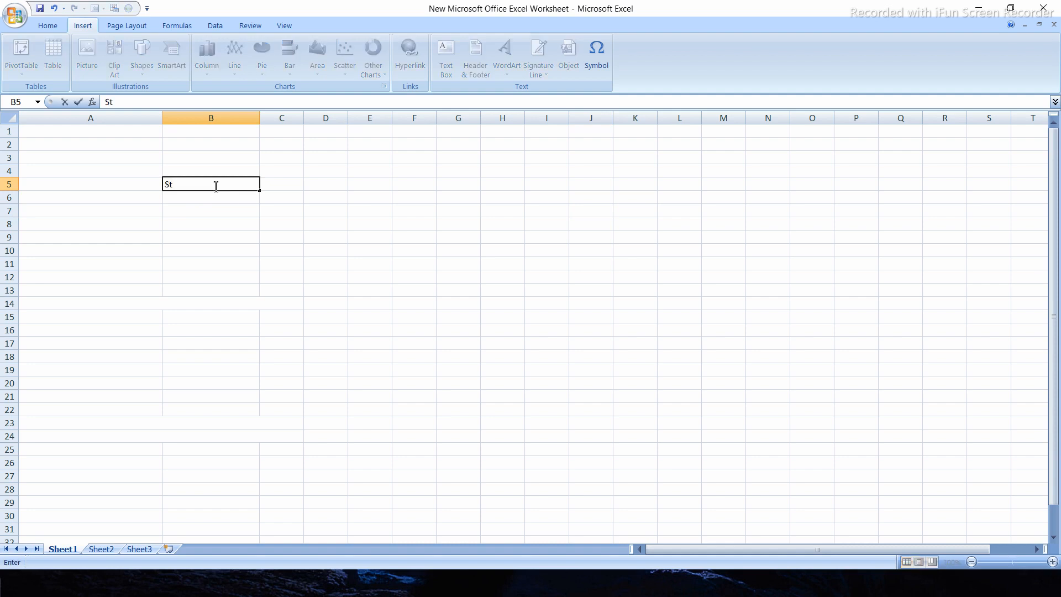
pyautogui.write('udents')
pyautogui.press('Tab')
pyautogui.write('Marks')
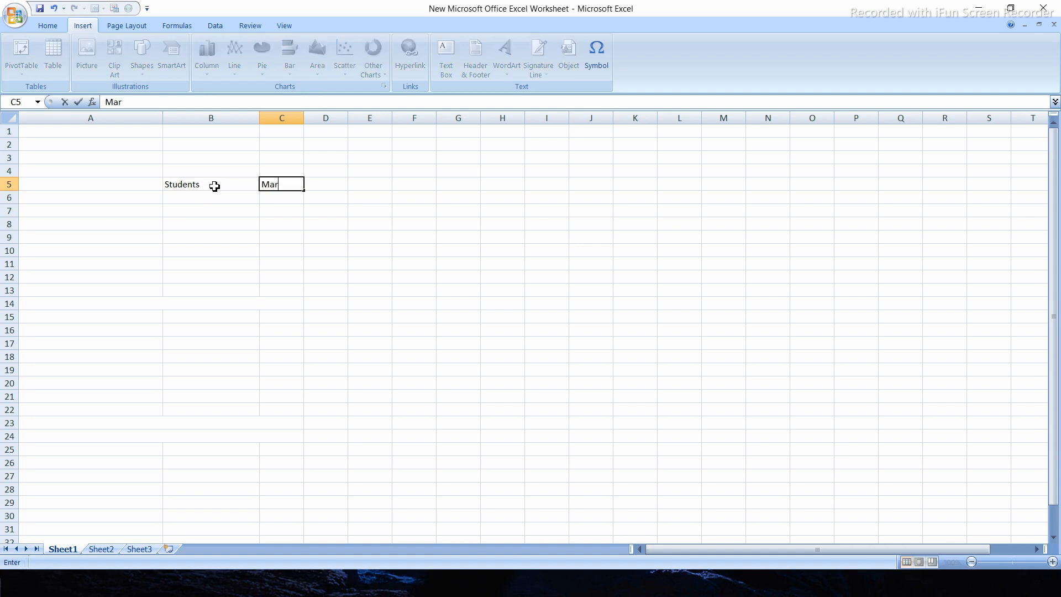
# Fill the Students column from B6 to B10 with 50, 25, 15, 10 and 36
pyautogui.click(214, 200)
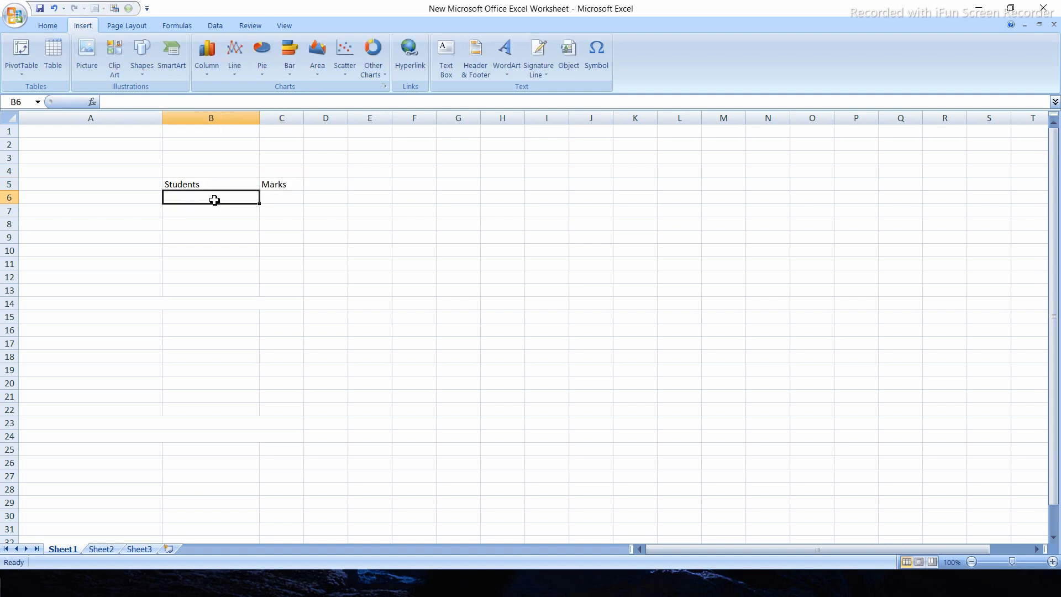
pyautogui.write('5')
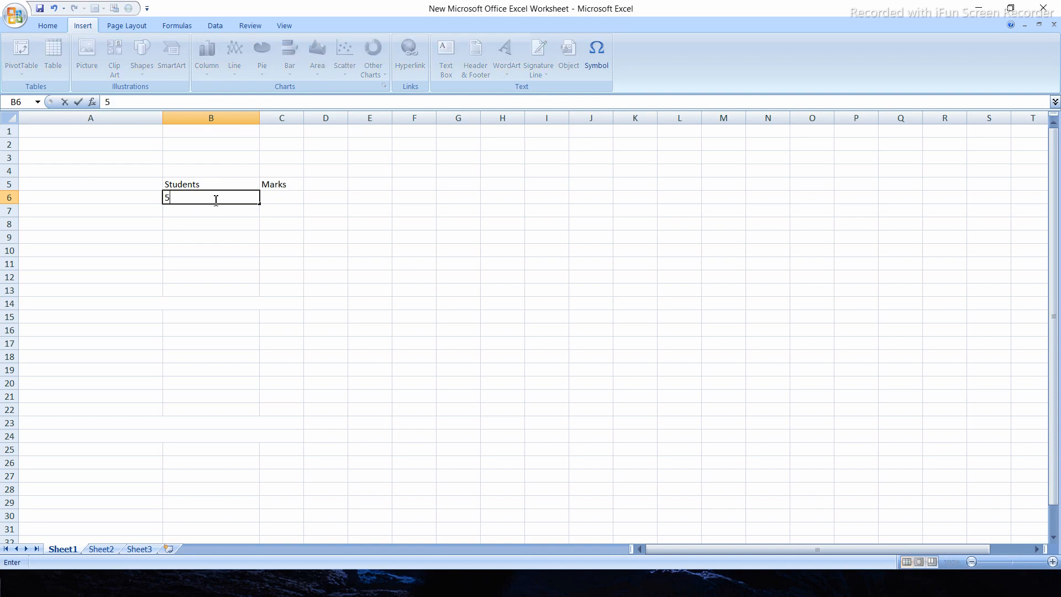
pyautogui.write('0')
pyautogui.press('Return')
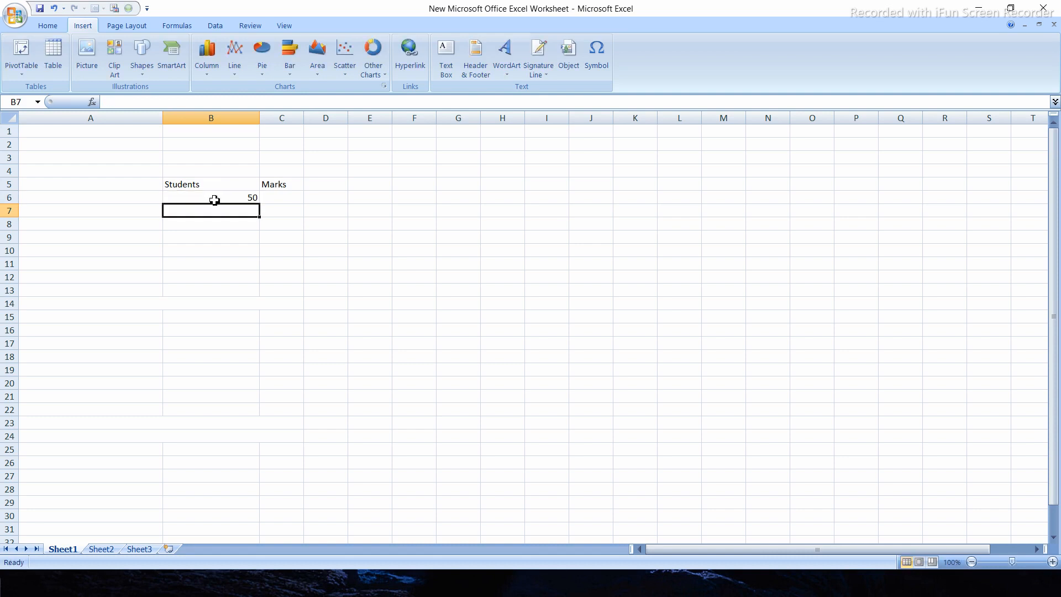
pyautogui.write('5')
pyautogui.press('BackSpace')
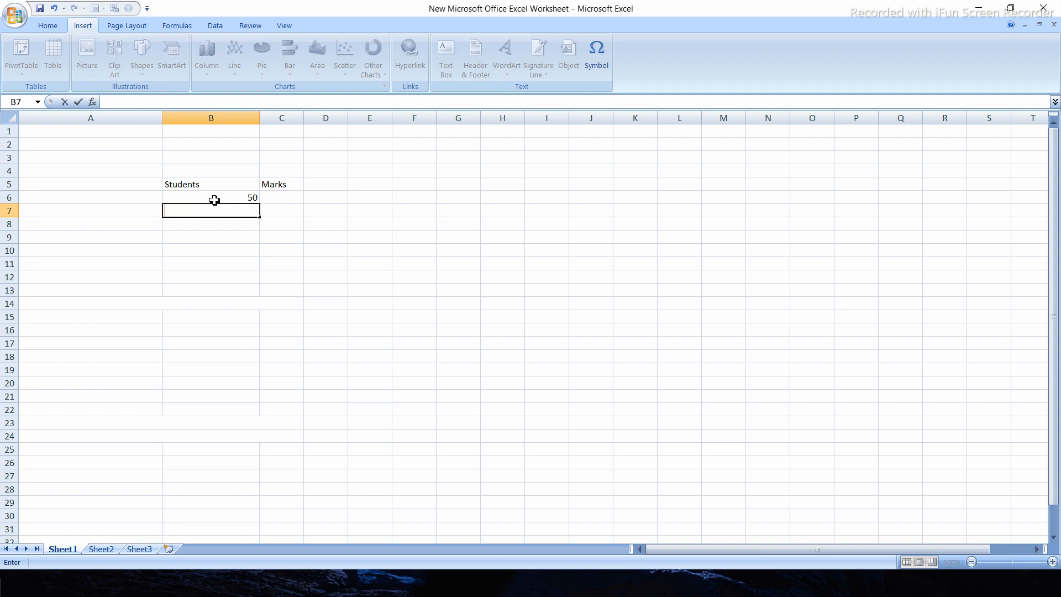
pyautogui.write('25')
pyautogui.press('Return')
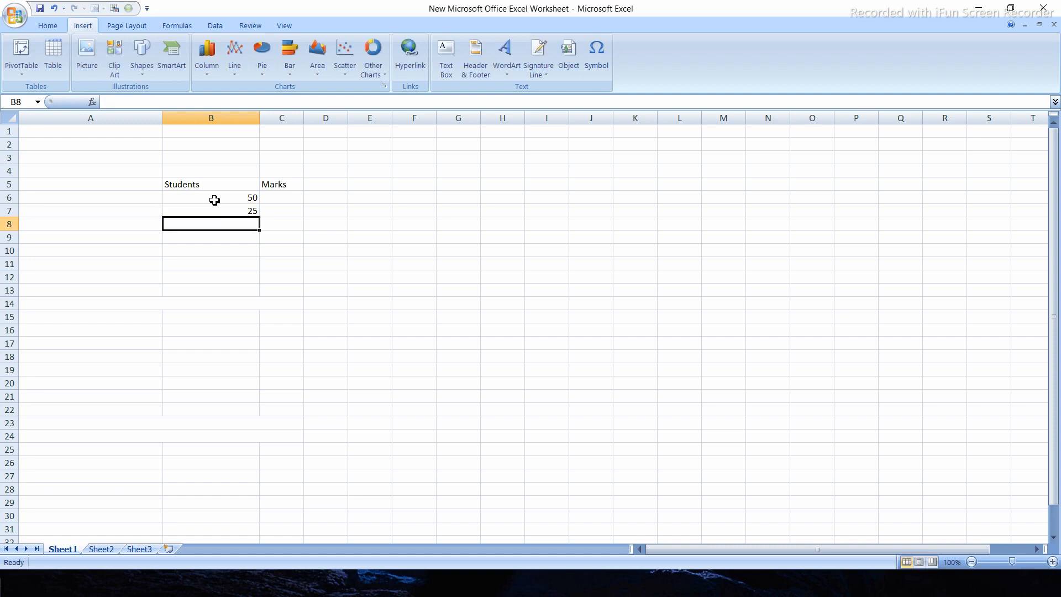
pyautogui.write('15')
pyautogui.press('Return')
pyautogui.write('10')
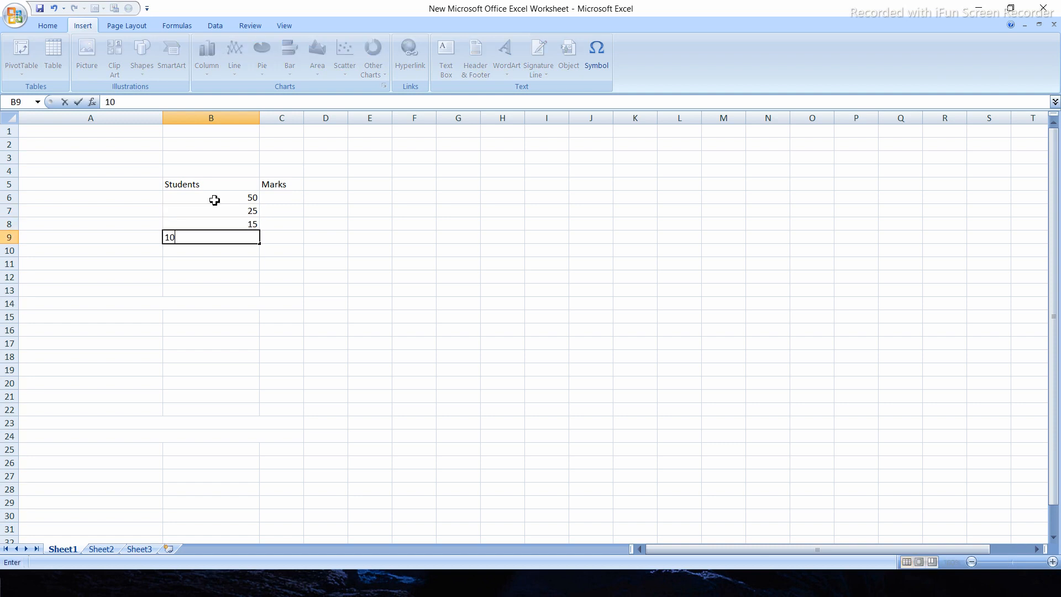
pyautogui.press('Return')
pyautogui.write('36')
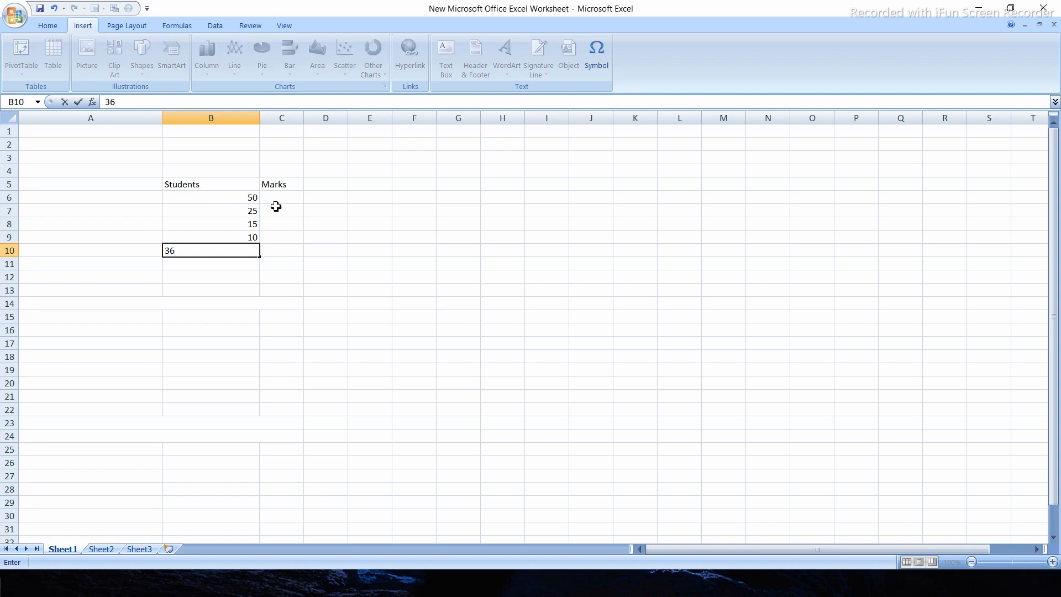
# Fill the Marks column from C6 to C10 with 50, 150, 200, 250 and 300
pyautogui.click(285, 194)
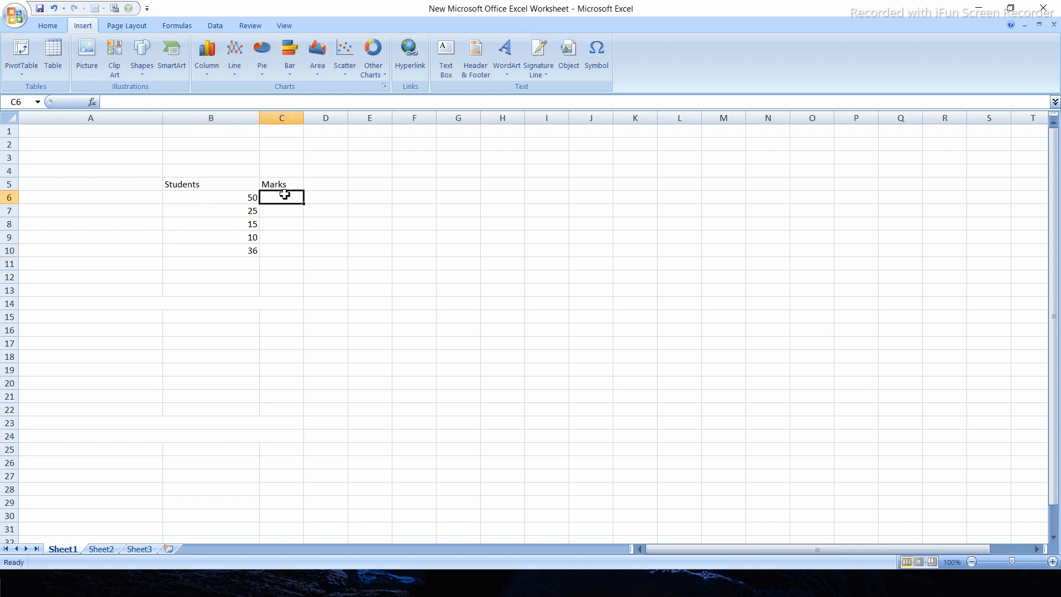
pyautogui.write('50')
pyautogui.press('Return')
pyautogui.write('150')
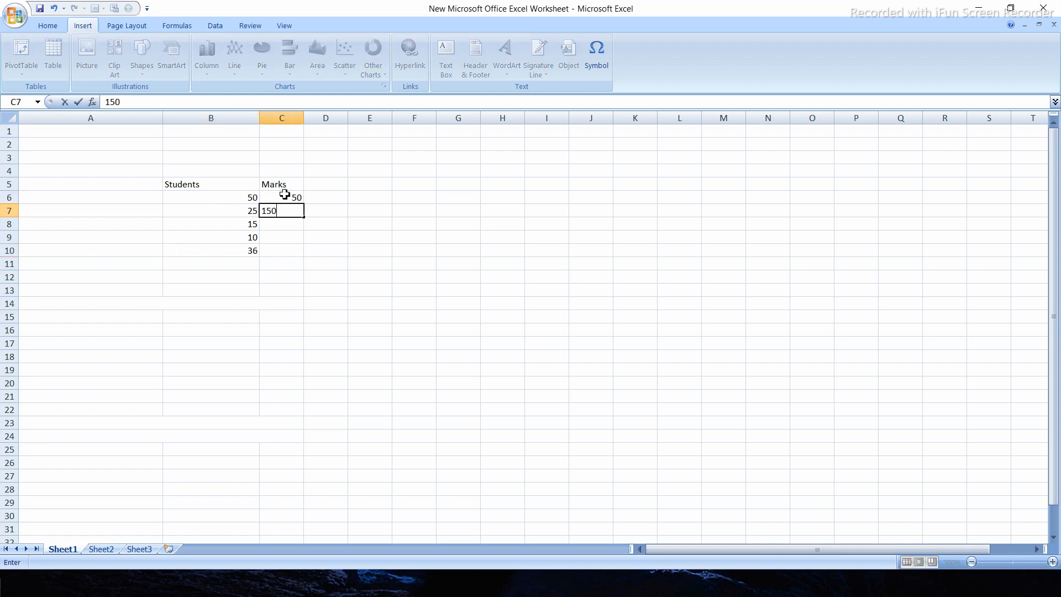
pyautogui.press('Return')
pyautogui.write('200')
pyautogui.press('Return')
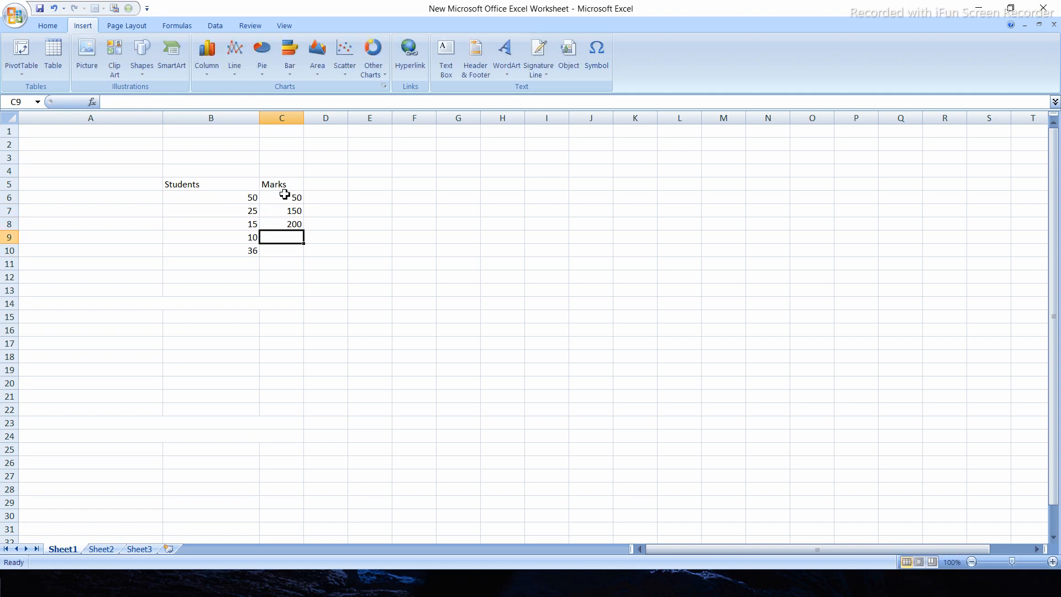
pyautogui.write('250')
pyautogui.press('Return')
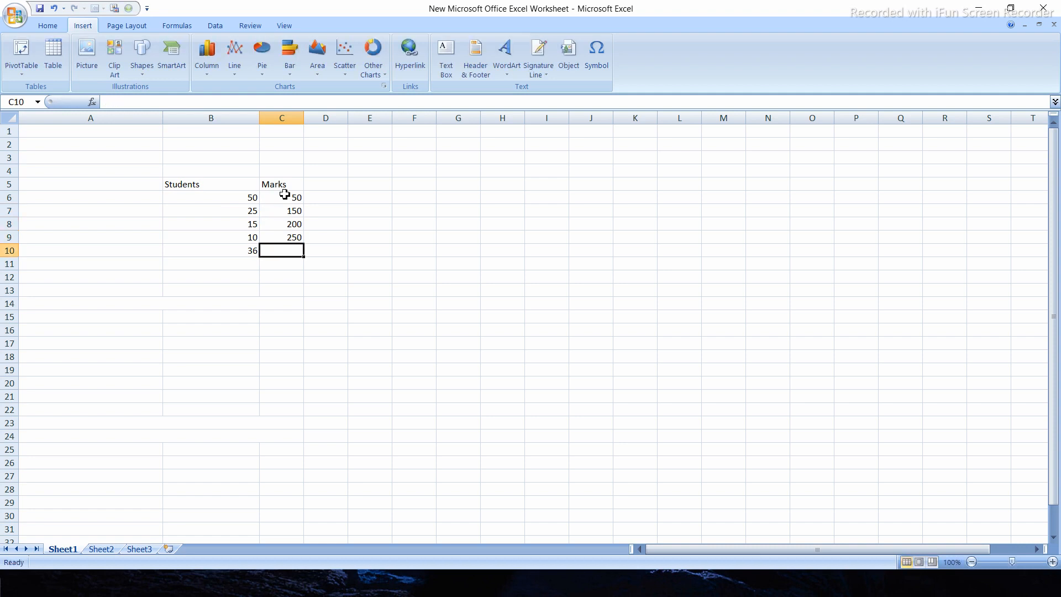
pyautogui.write('300')
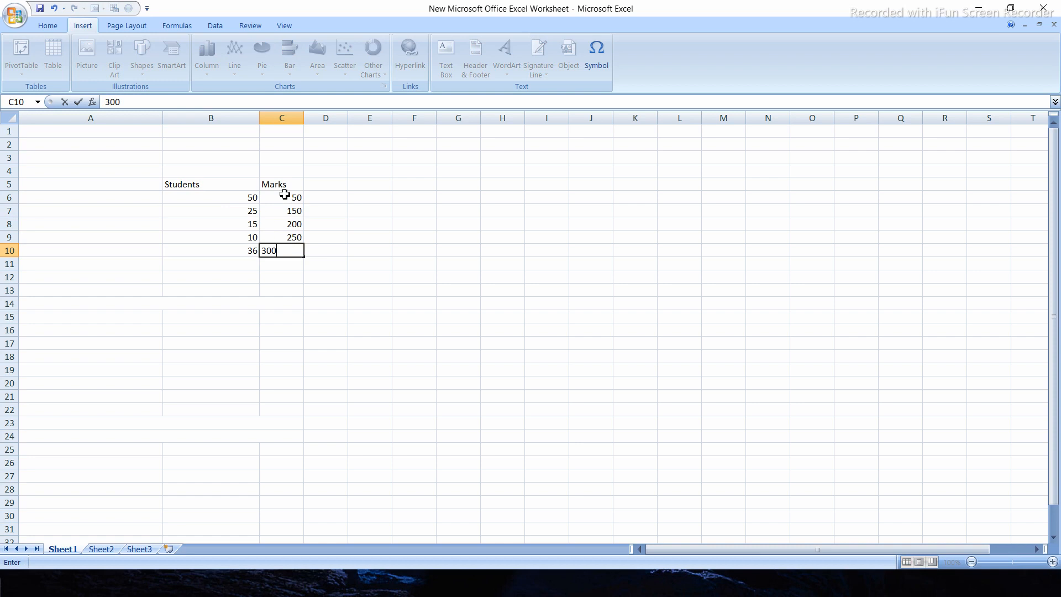
pyautogui.click(434, 226)
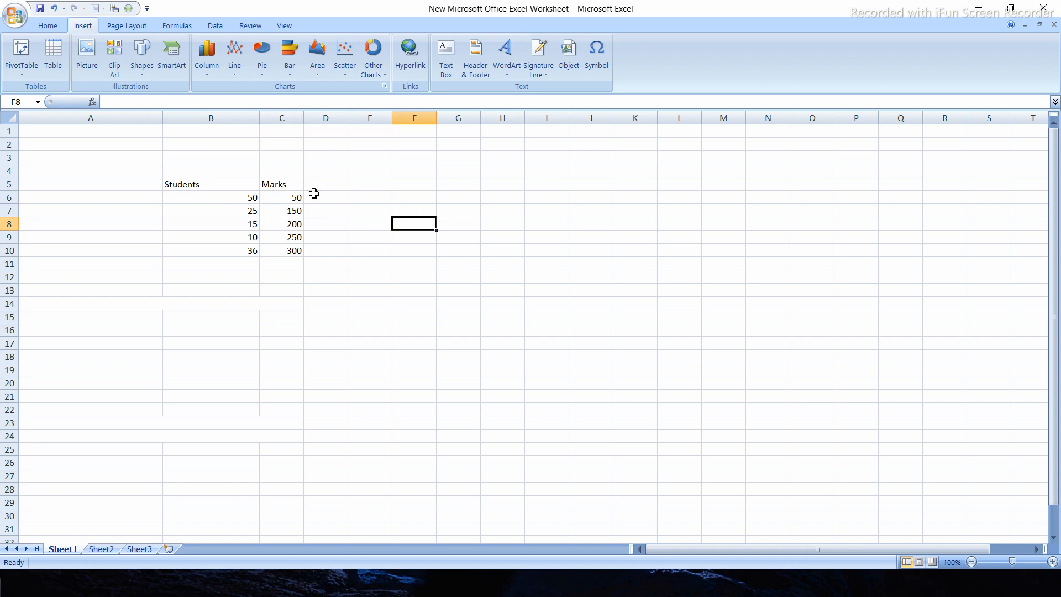
# Insert a clustered column chart from the data in B5:C10 and move it up beside the table
pyautogui.moveTo(216, 182); pyautogui.dragTo(293, 251)
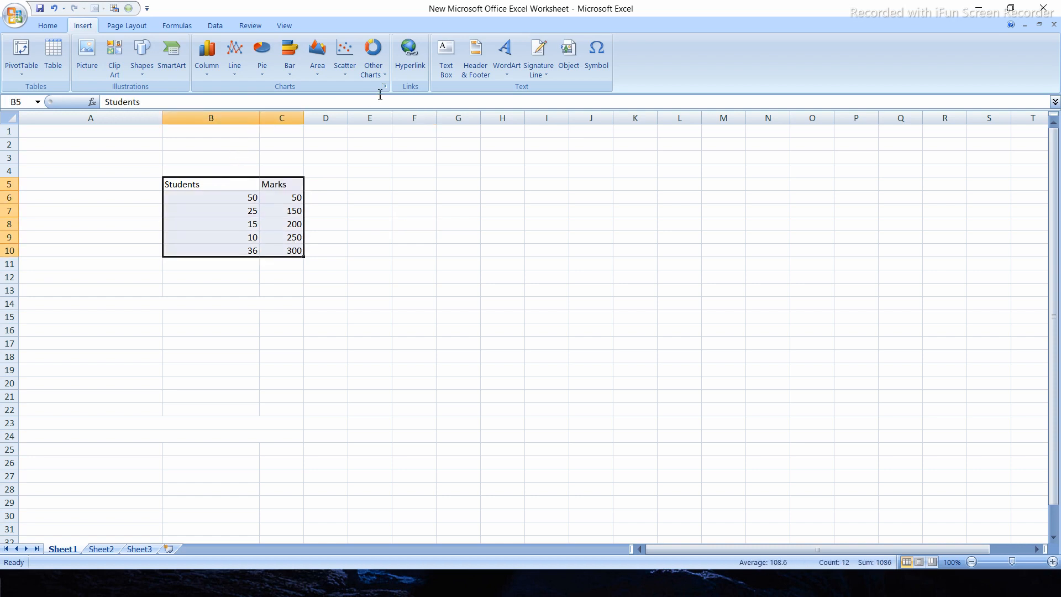
pyautogui.click(48, 26)
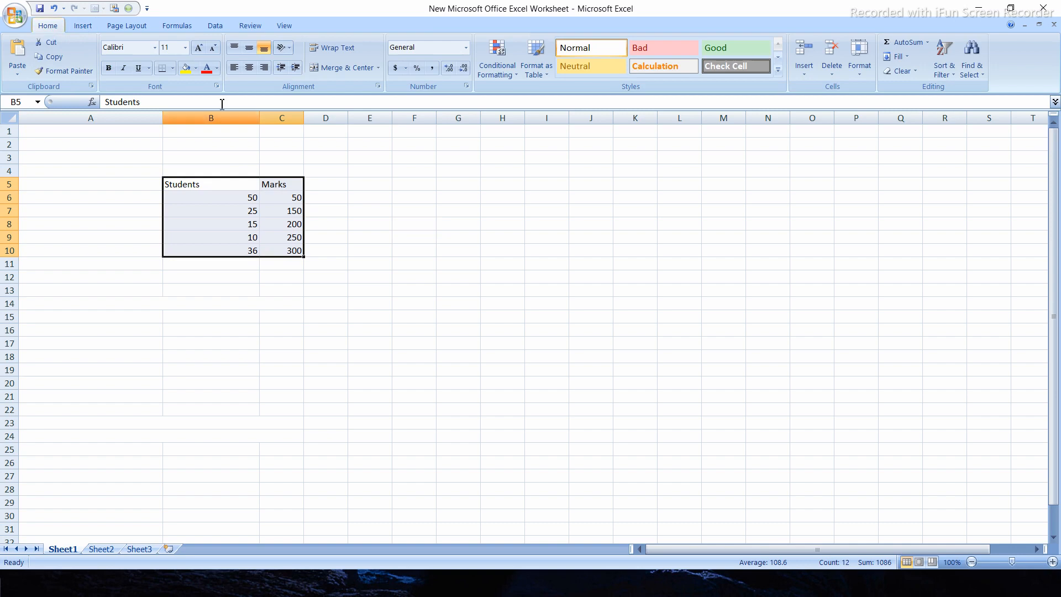
pyautogui.click(82, 33)
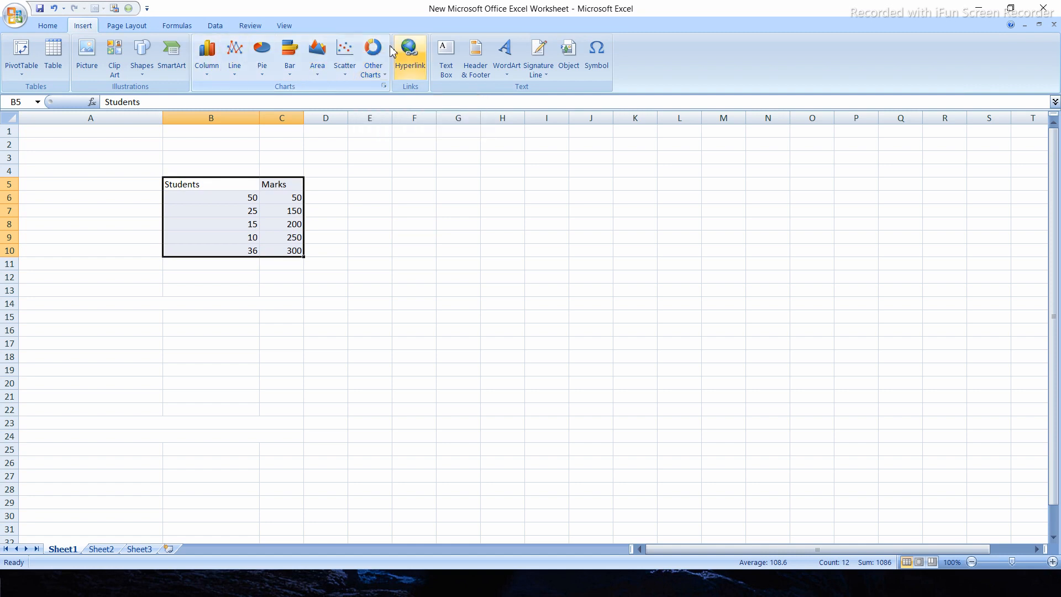
pyautogui.click(384, 86)
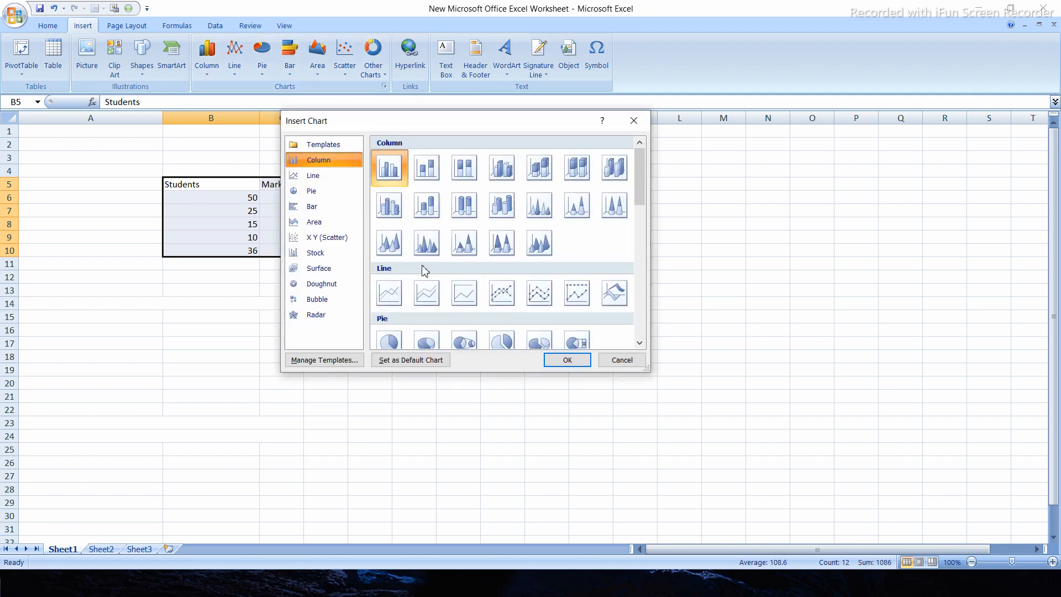
pyautogui.scroll(-10, 425, 269)
pyautogui.scroll(10, 425, 269)
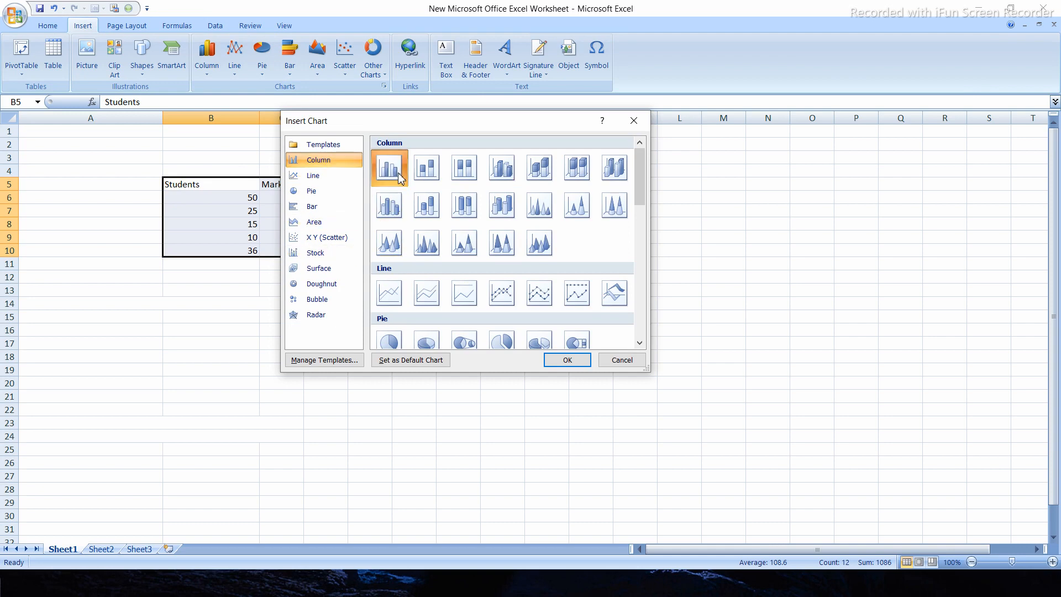
pyautogui.click(554, 360)
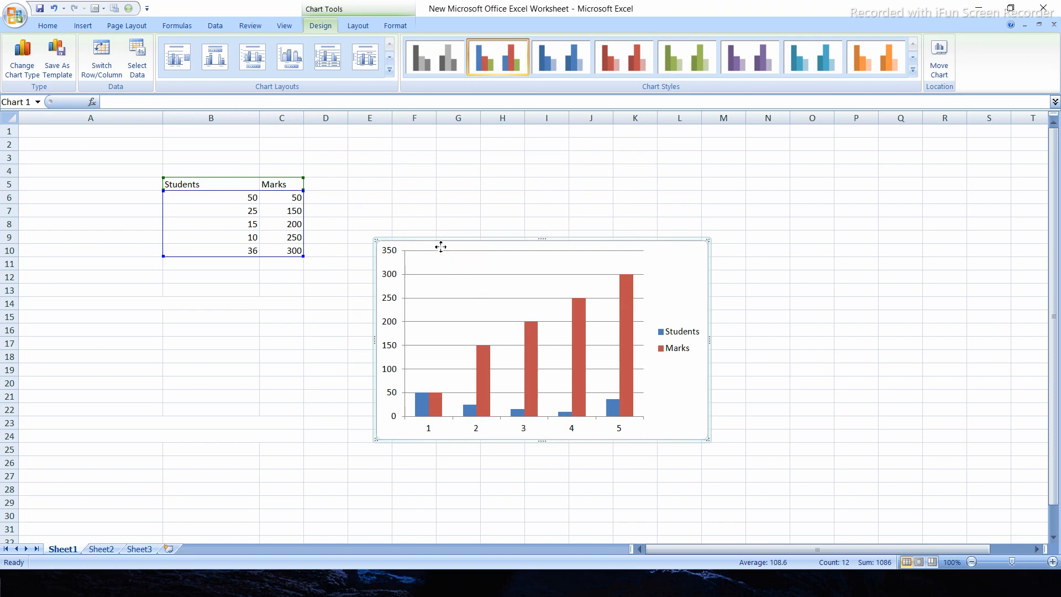
pyautogui.moveTo(441, 246); pyautogui.dragTo(429, 157)
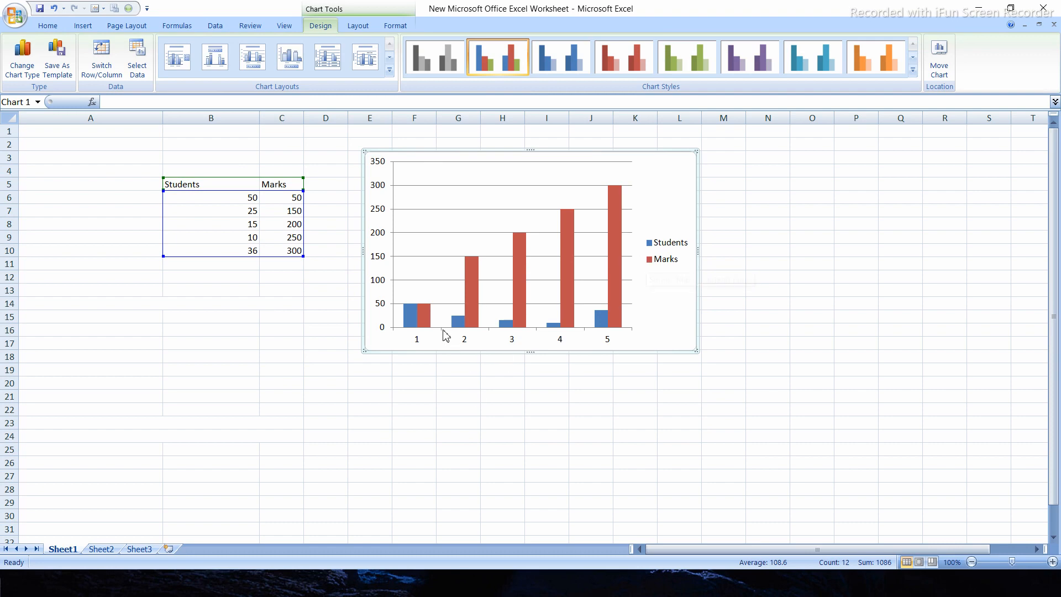
# Delete the blue Students series from the column chart
pyautogui.click(460, 325)
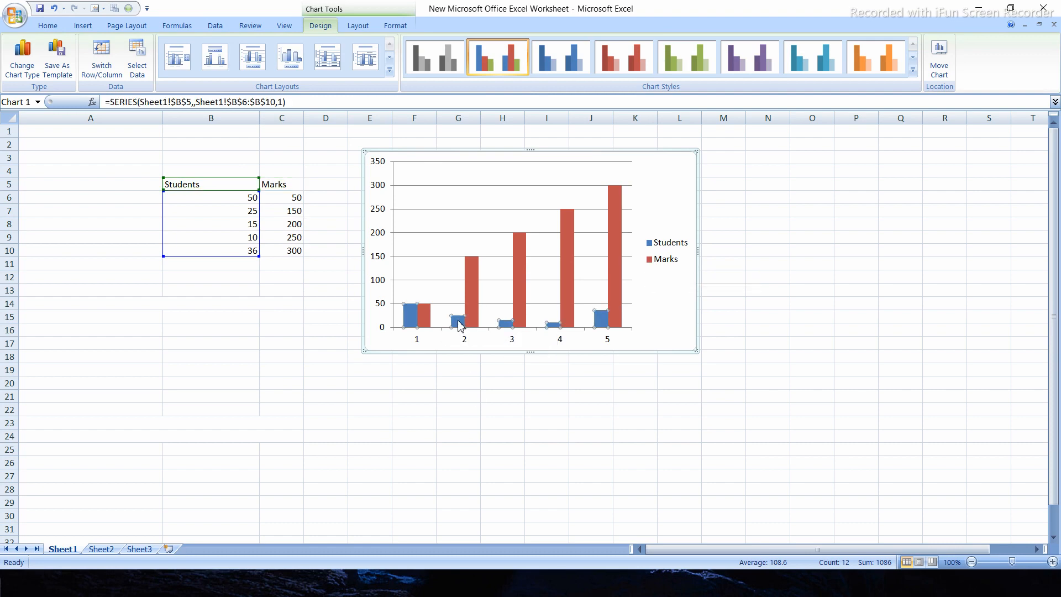
pyautogui.click(534, 435)
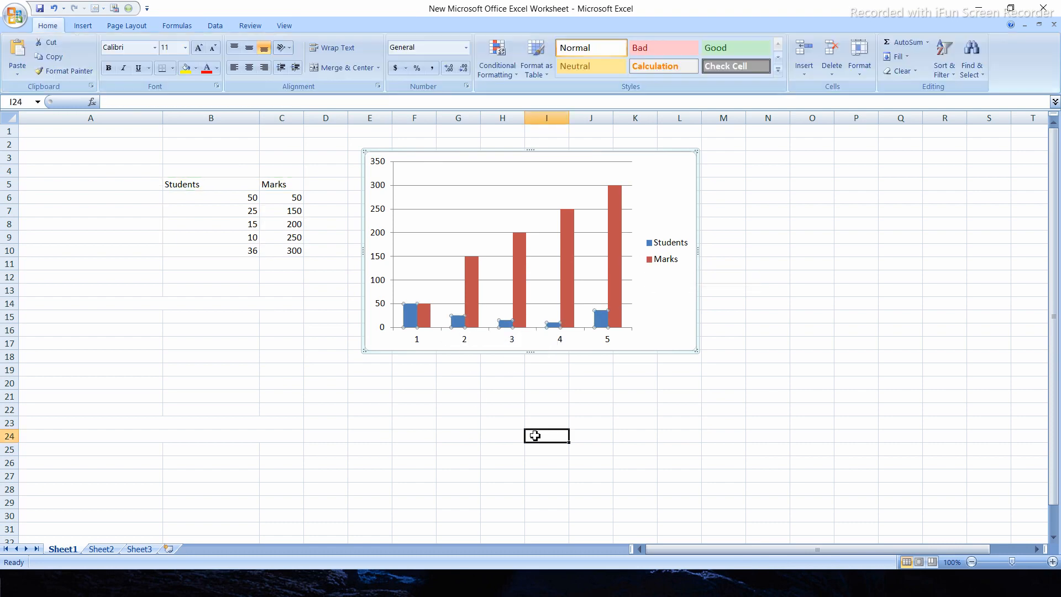
pyautogui.click(458, 325)
pyautogui.click(689, 396)
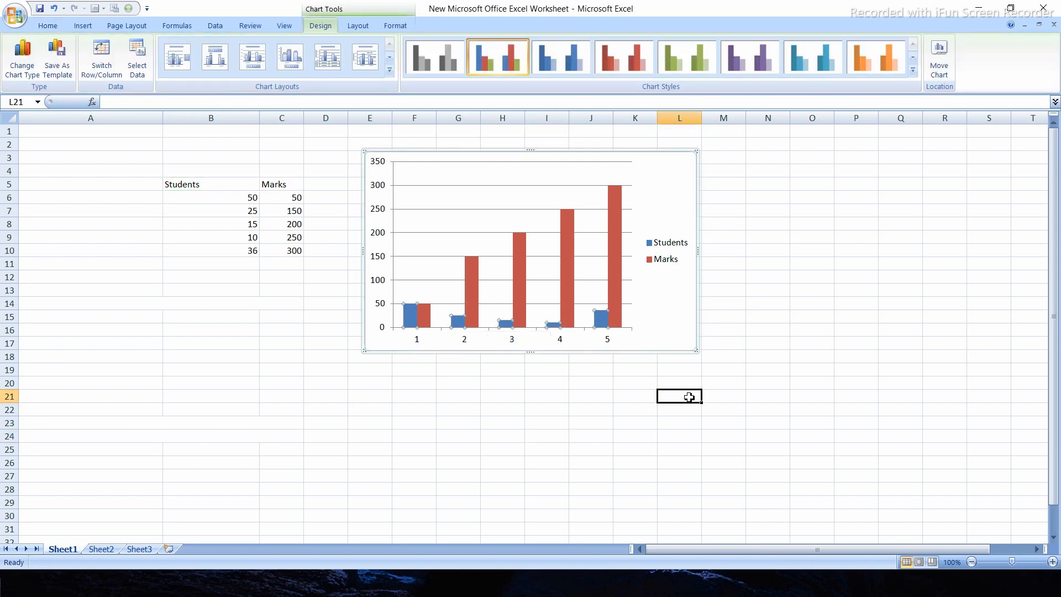
pyautogui.click(605, 324)
pyautogui.press('Delete')
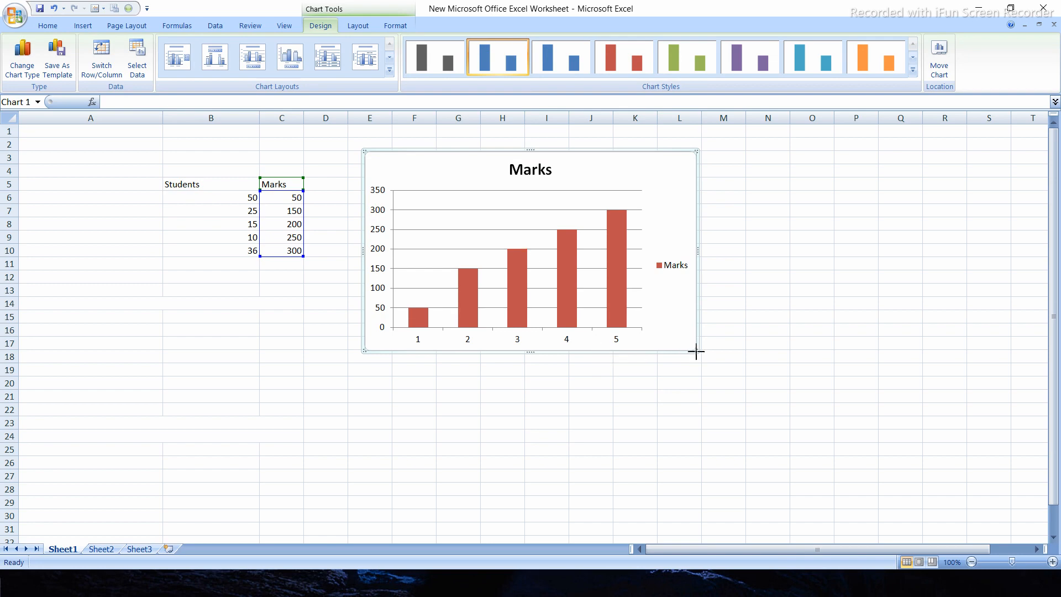
# Enlarge the chart to about 3.42 inches high and 5.58 inches wide
pyautogui.moveTo(696, 351); pyautogui.dragTo(736, 379)
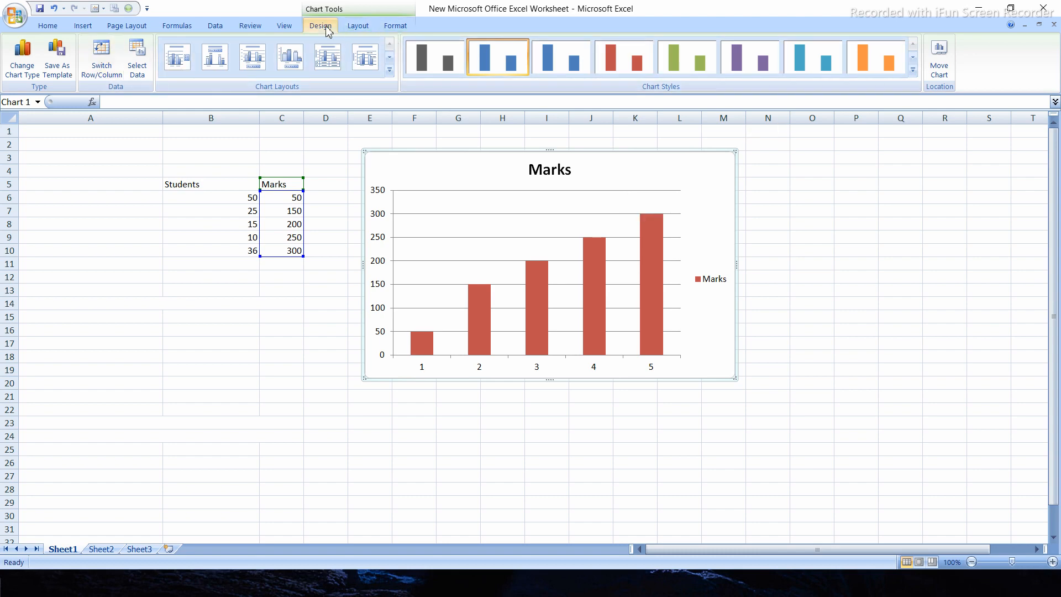
pyautogui.click(359, 28)
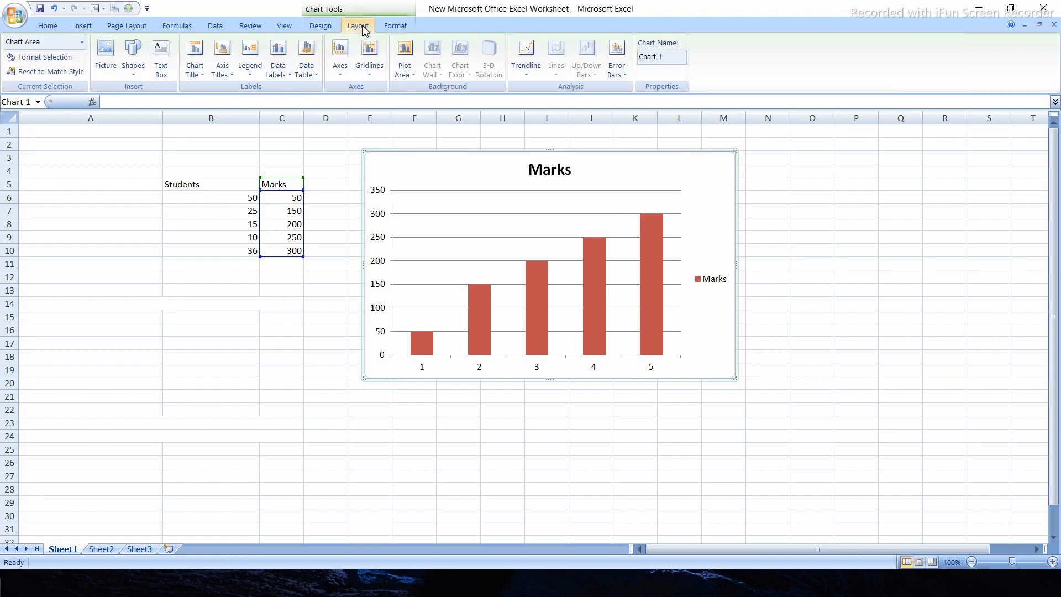
pyautogui.click(402, 30)
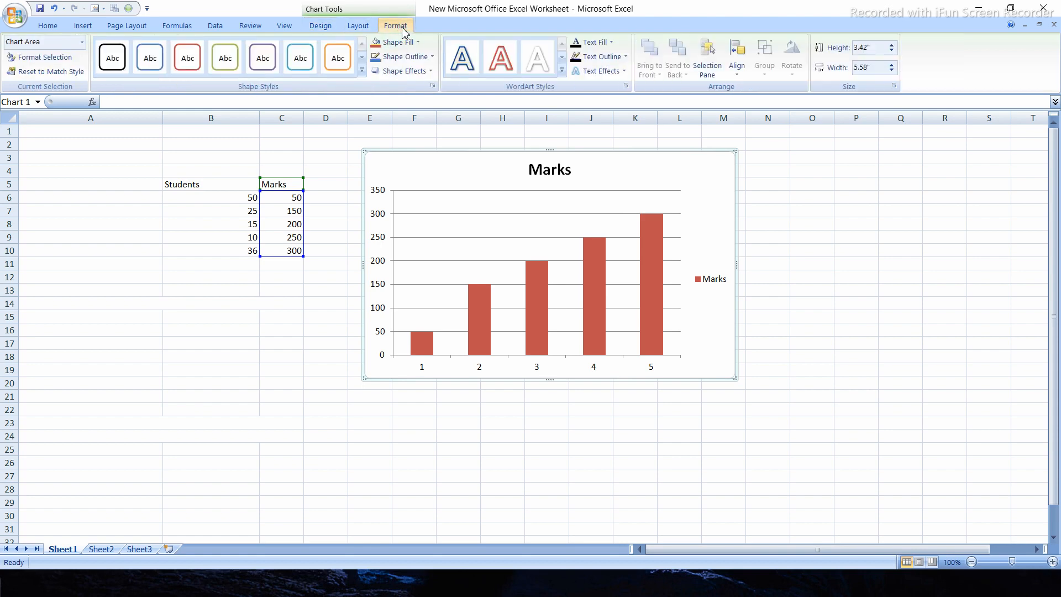
# Change the Marks chart's type to an X Y (Scatter) chart with smooth lines and markers
pyautogui.click(322, 28)
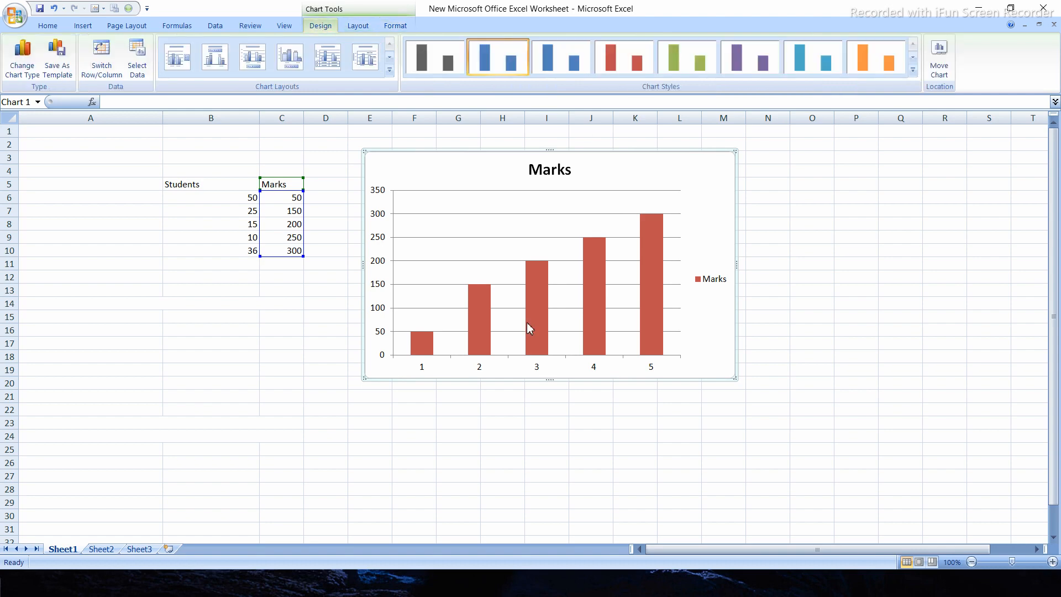
pyautogui.moveTo(422, 342)
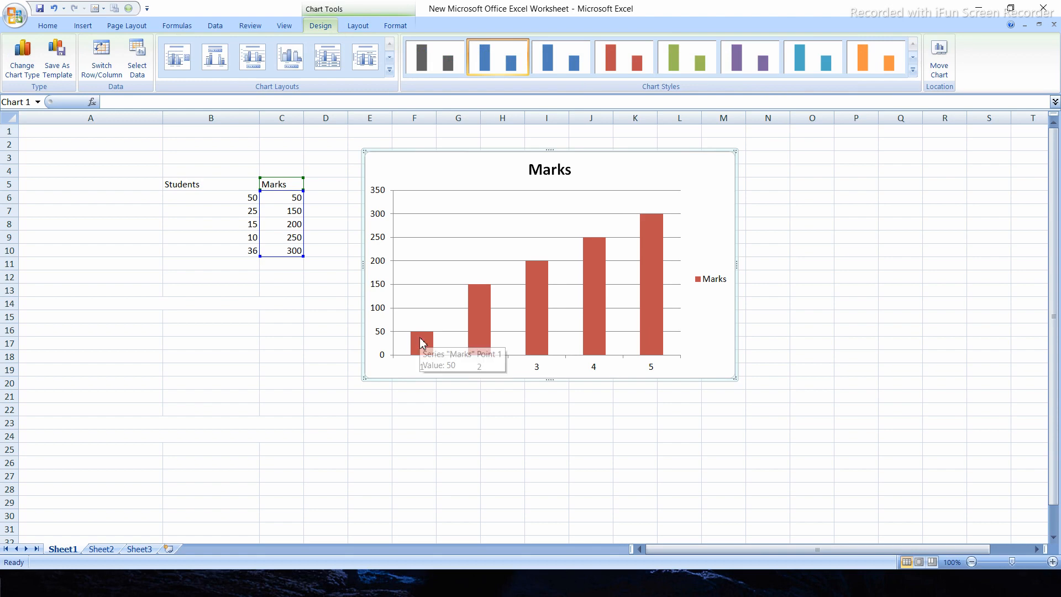
pyautogui.click(29, 71)
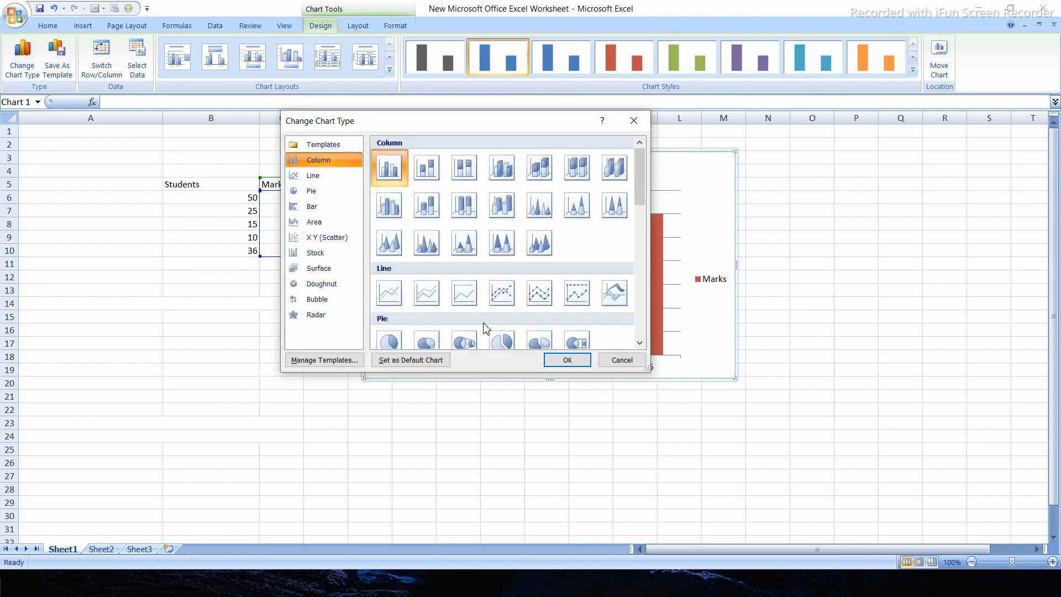
pyautogui.scroll(-5, 486, 314)
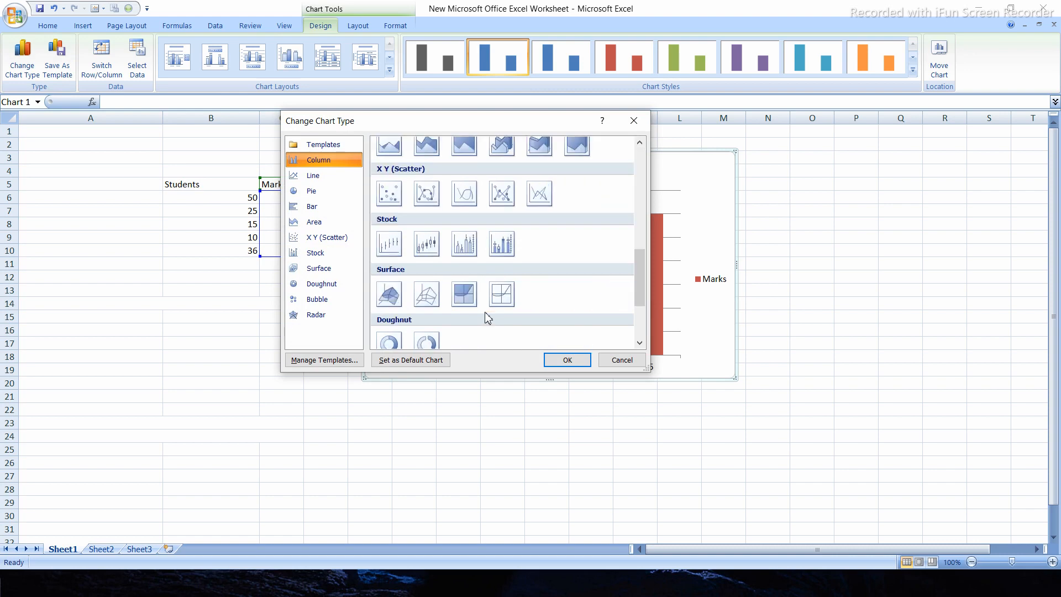
pyautogui.click(418, 199)
pyautogui.click(569, 360)
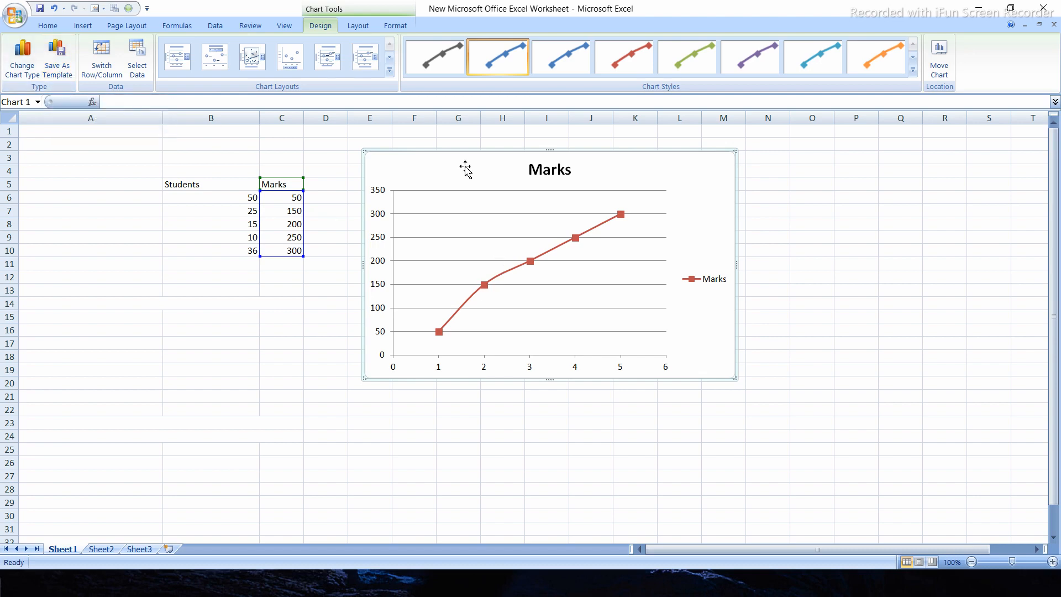
# Try swapping the rows and columns of the Marks chart's data and undo the swap
pyautogui.click(378, 190)
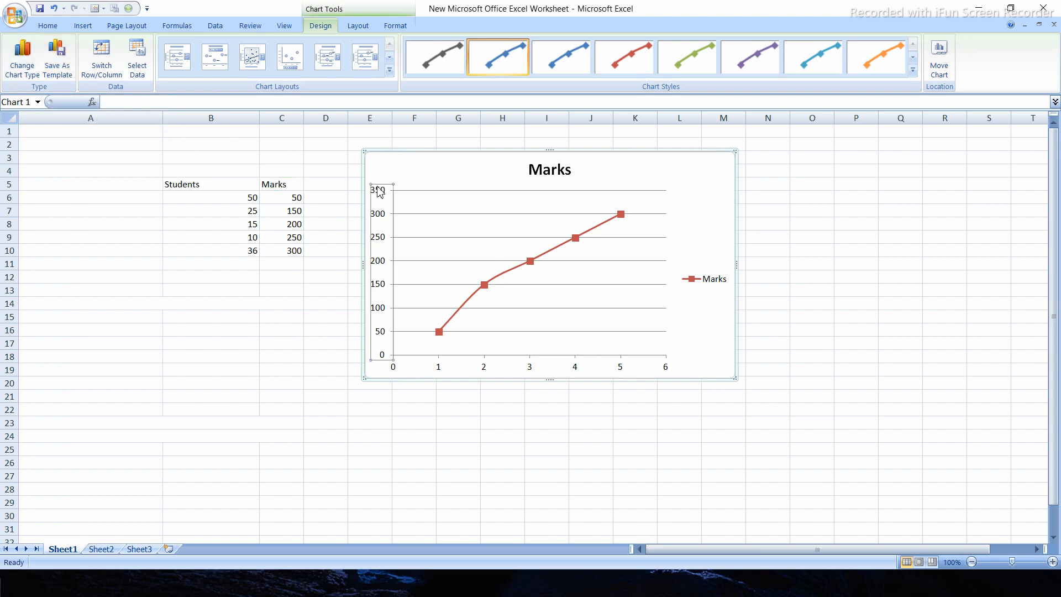
pyautogui.click(387, 175)
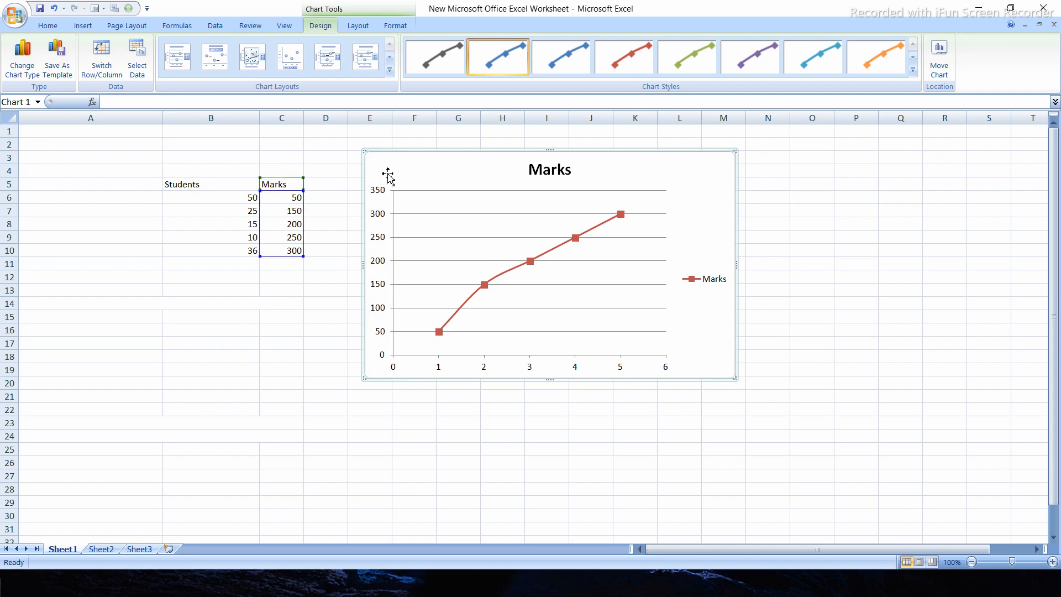
pyautogui.click(107, 75)
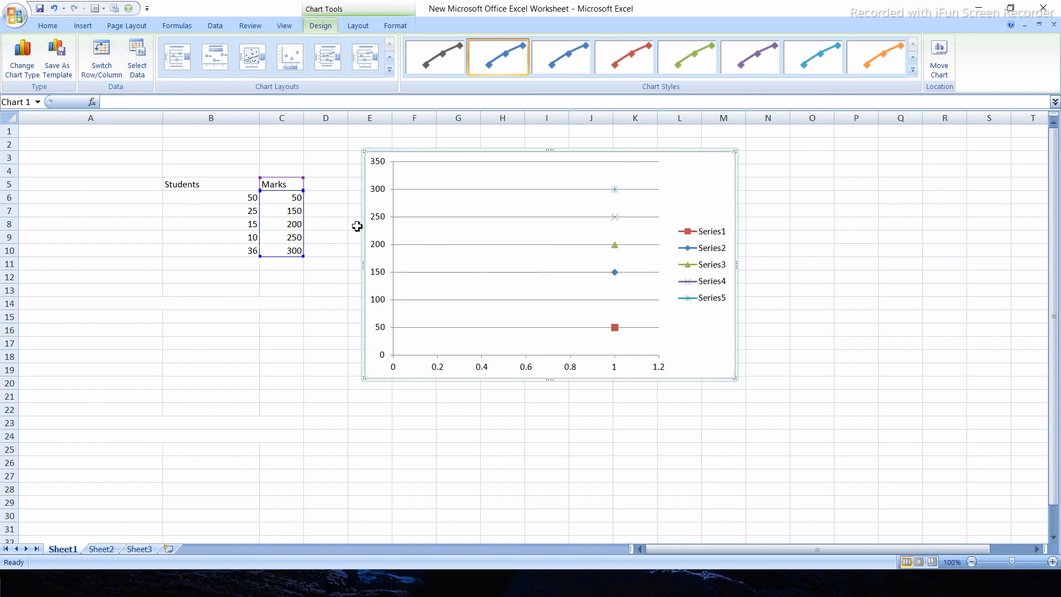
pyautogui.hotkey('ctrl', 'z')
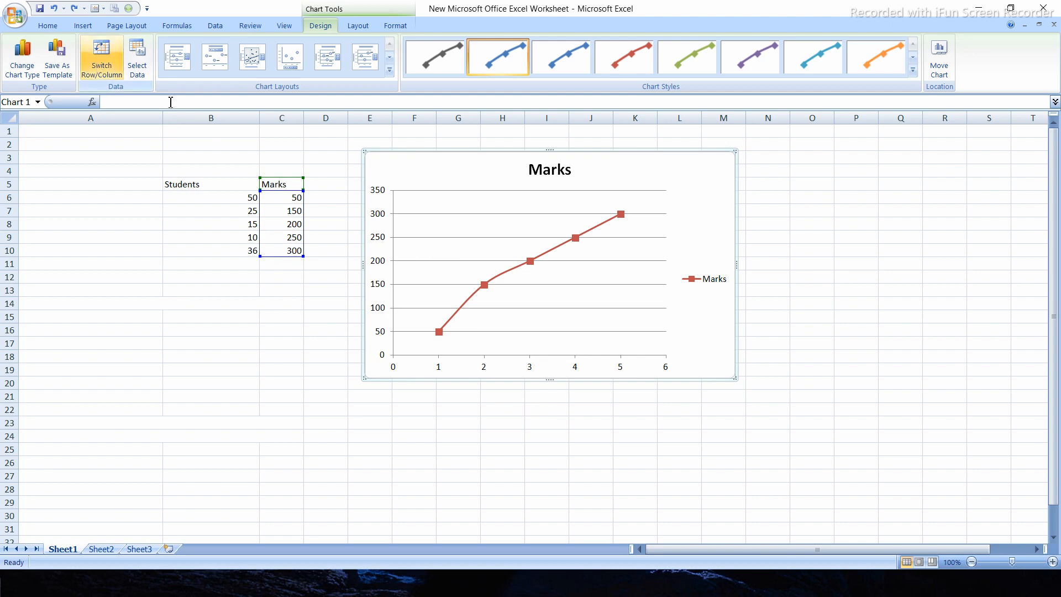
# Check the Marks chart's source data range and revert the chart to clustered columns
pyautogui.click(141, 61)
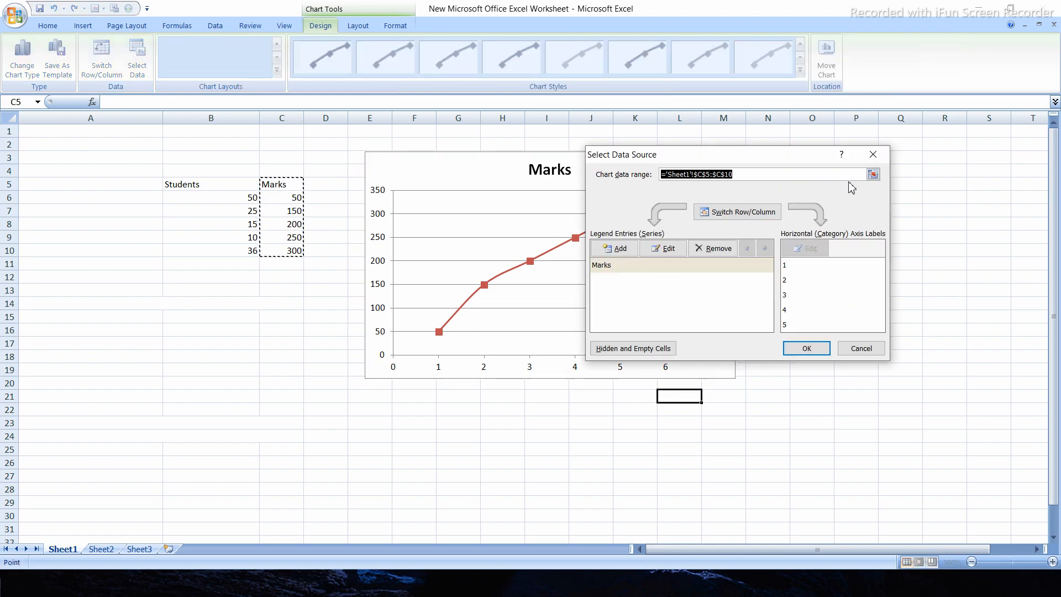
pyautogui.click(873, 159)
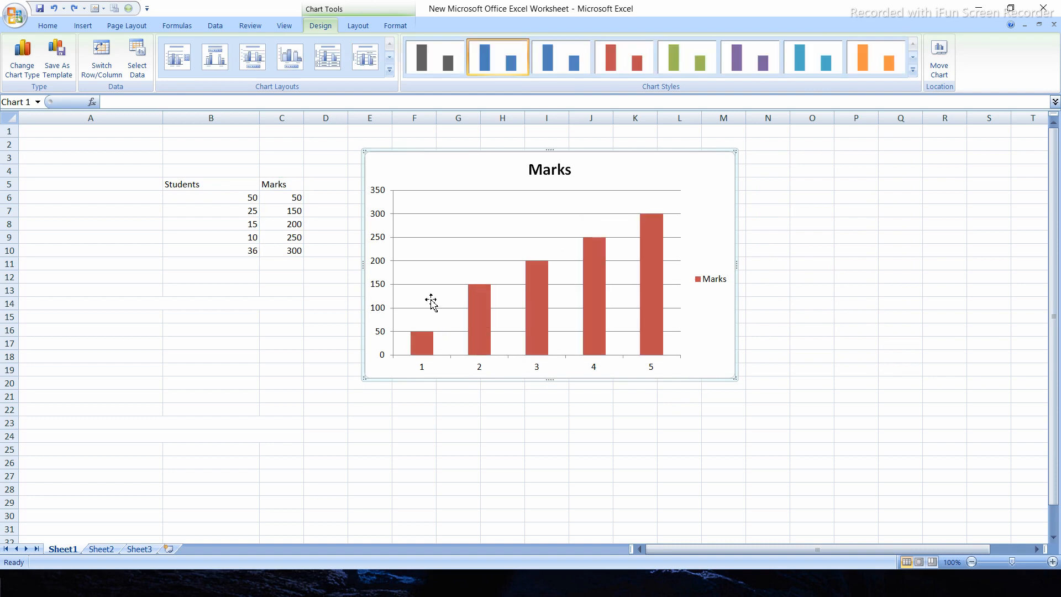
pyautogui.click(705, 181)
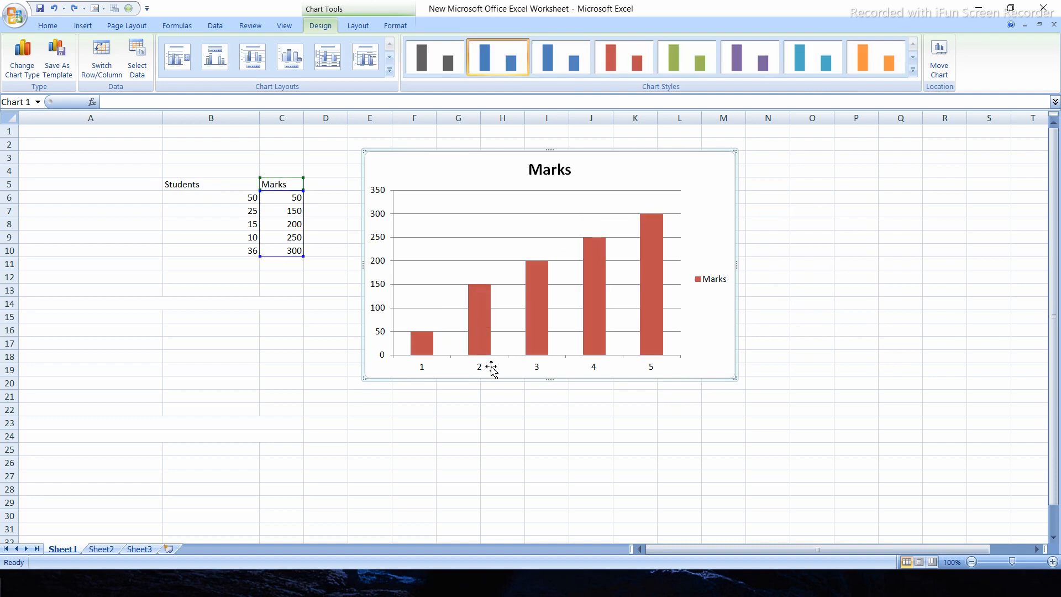
pyautogui.click(550, 435)
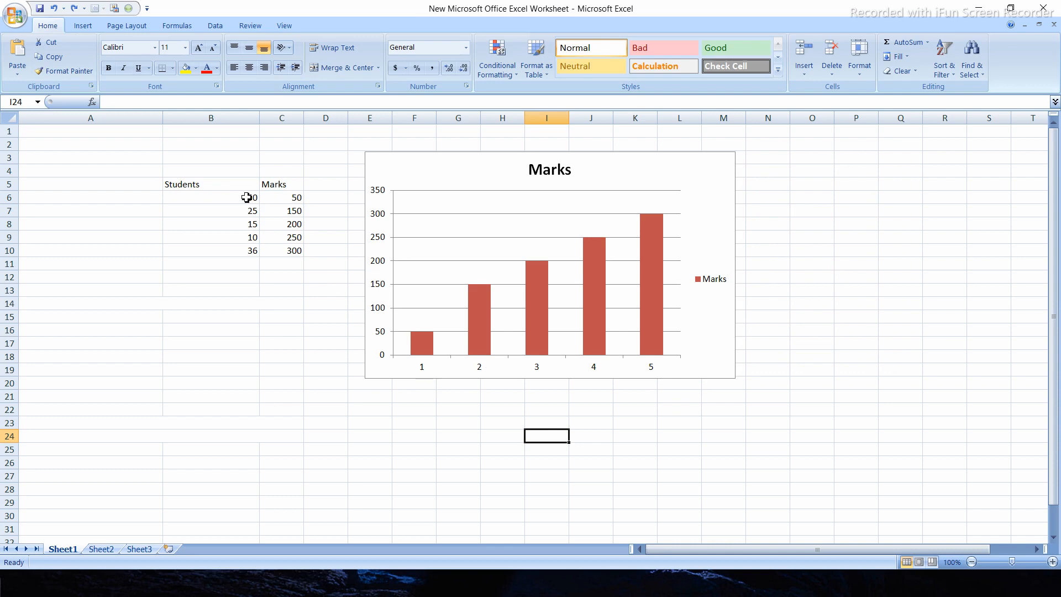
# Compare the Students values in column B with the category labels on the chart's horizontal axis
pyautogui.moveTo(243, 200); pyautogui.dragTo(241, 262)
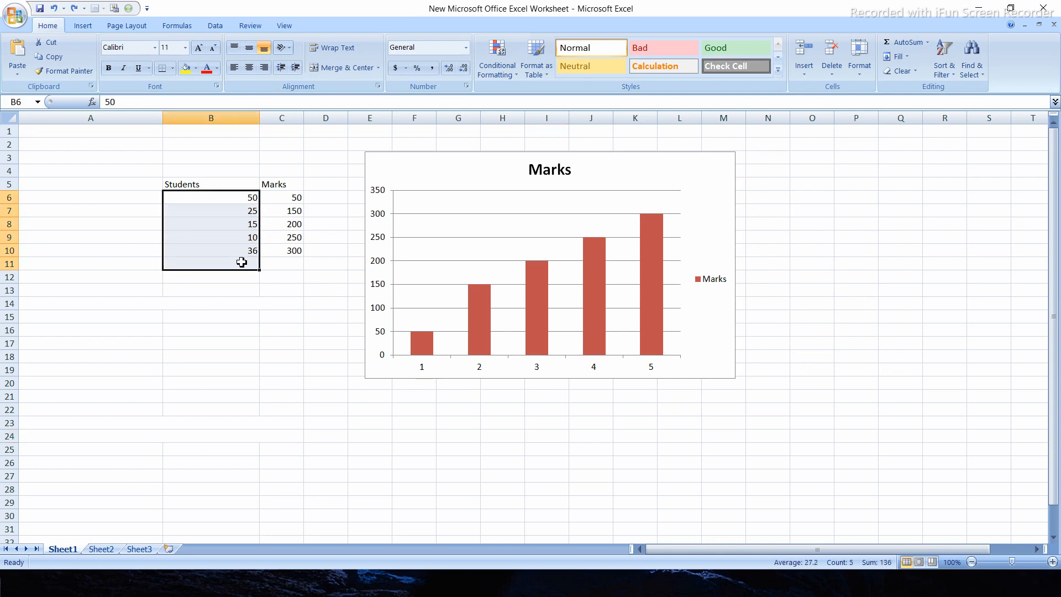
pyautogui.click(415, 368)
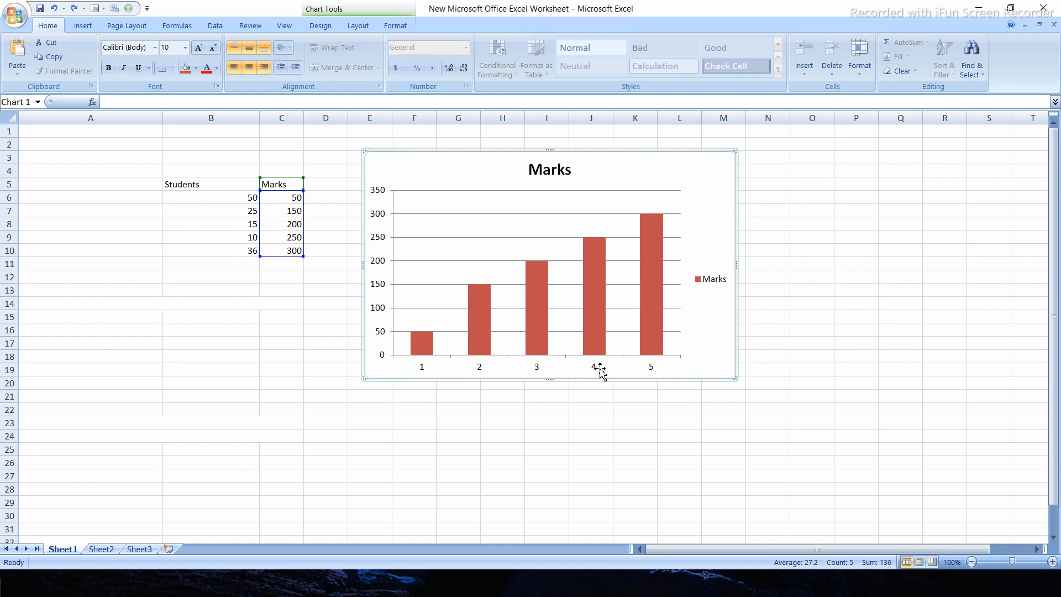
pyautogui.click(537, 368)
pyautogui.click(458, 449)
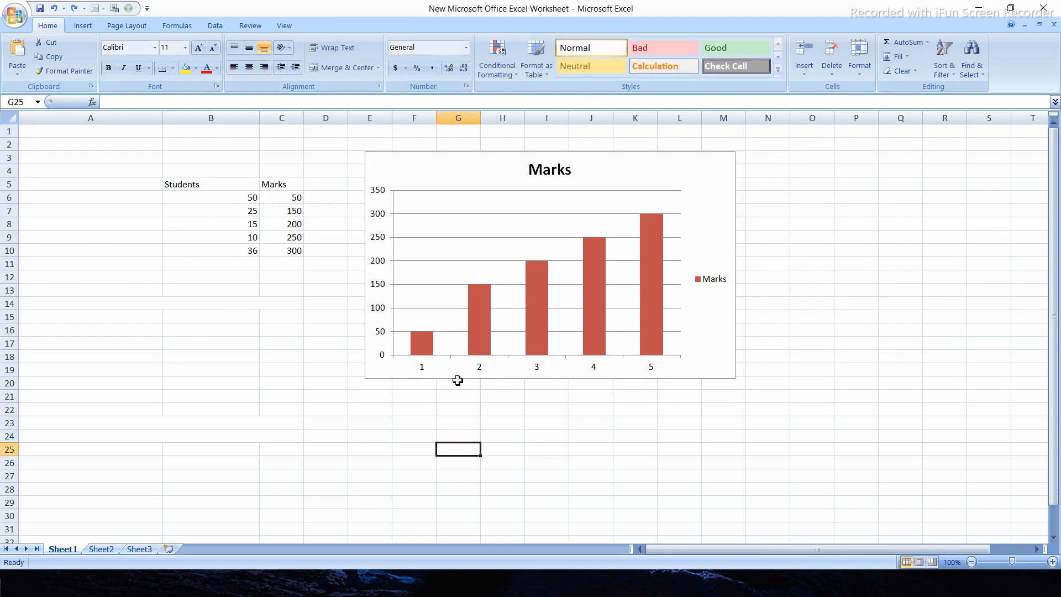
pyautogui.click(480, 372)
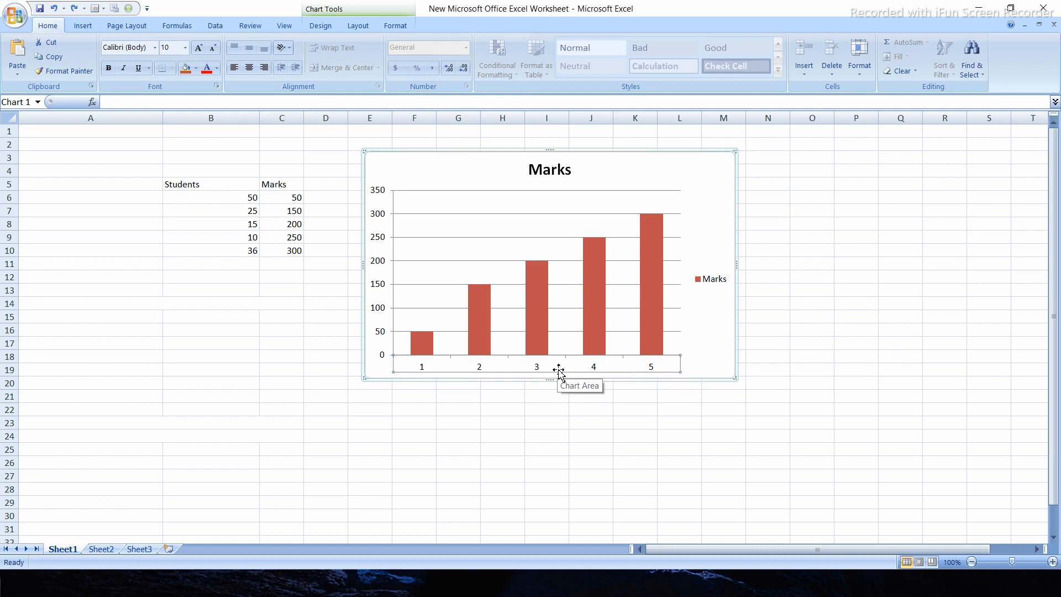
pyautogui.rightClick(512, 367)
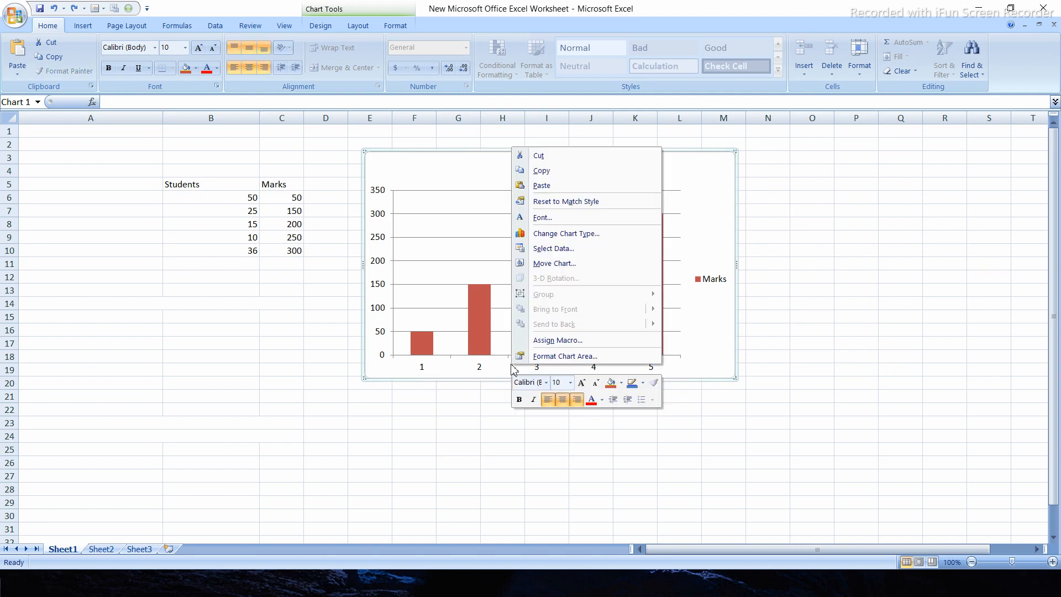
pyautogui.click(439, 375)
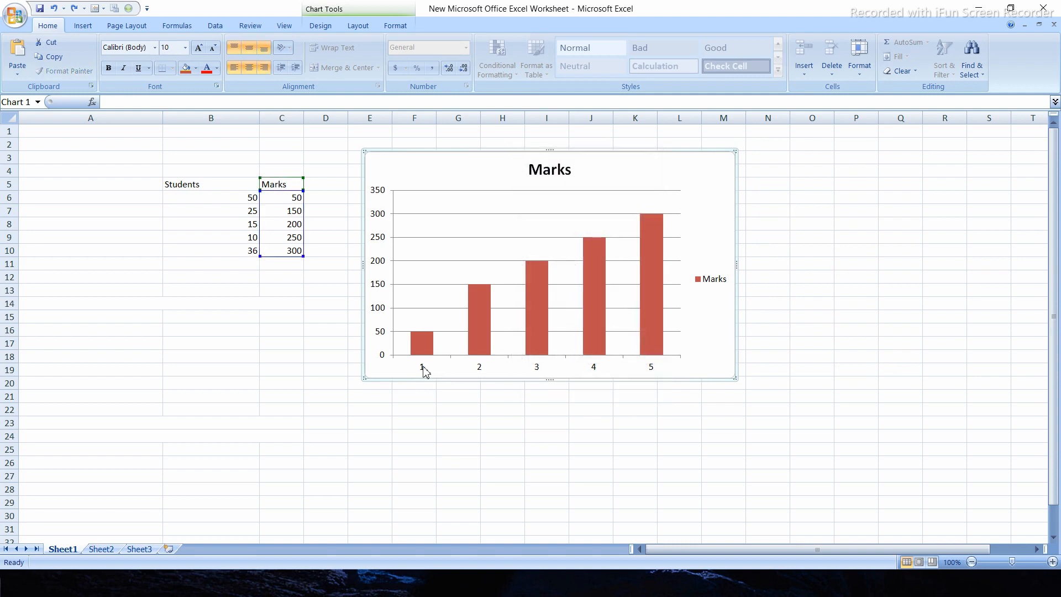
# View the horizontal axis options and move the Marks chart toward the table so it overlaps part of column C
pyautogui.click(424, 369)
pyautogui.rightClick(424, 370)
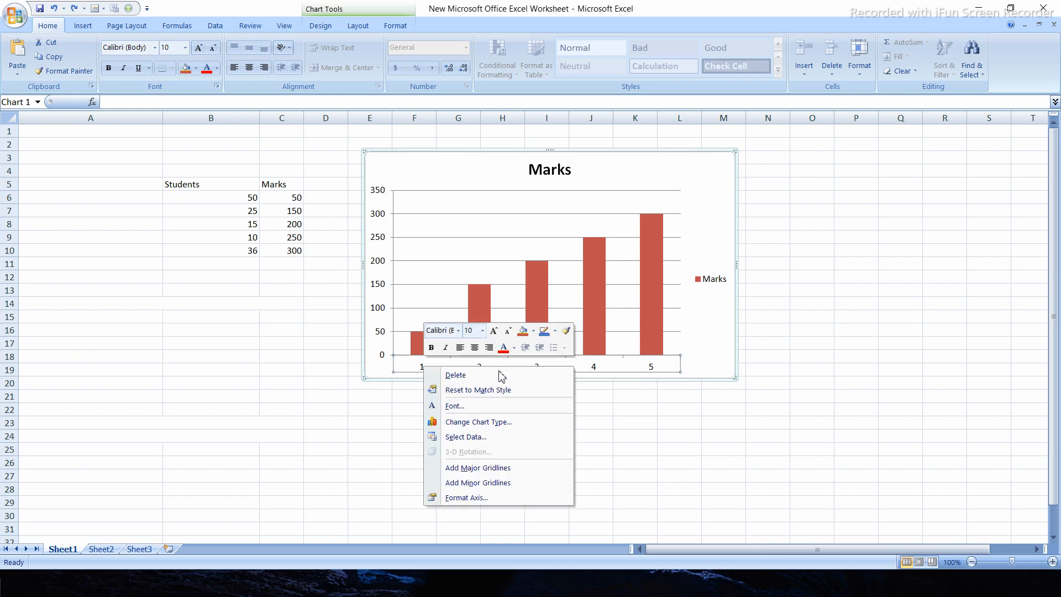
pyautogui.click(464, 499)
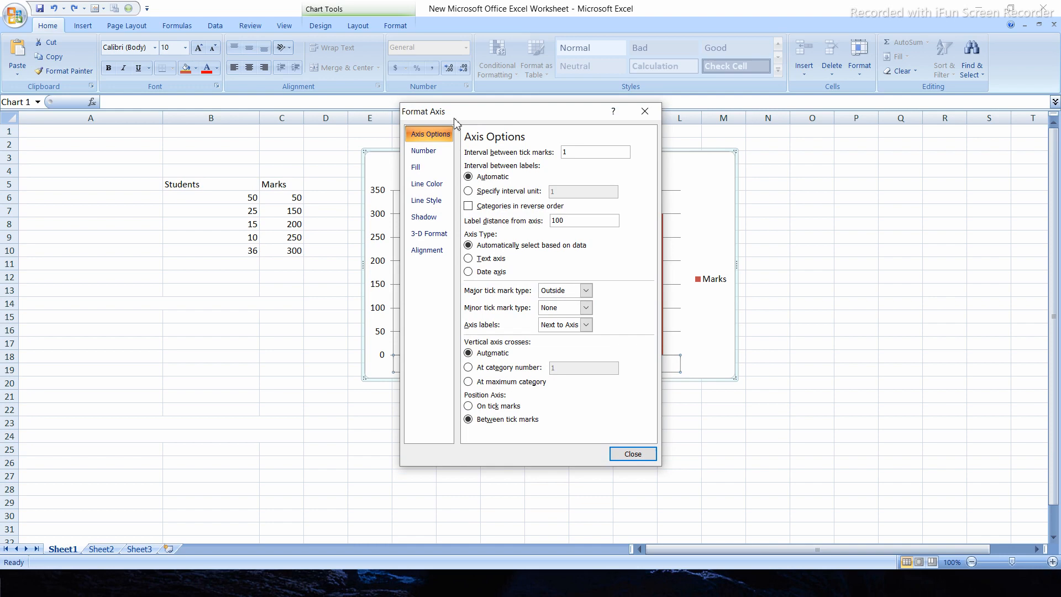
pyautogui.moveTo(456, 119); pyautogui.dragTo(714, 119)
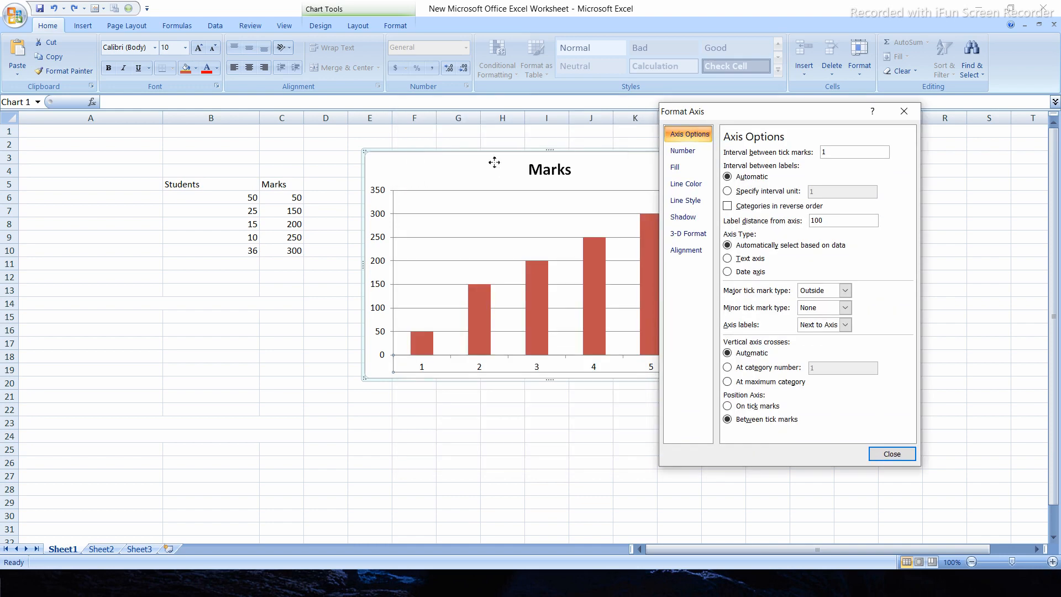
pyautogui.click(414, 161)
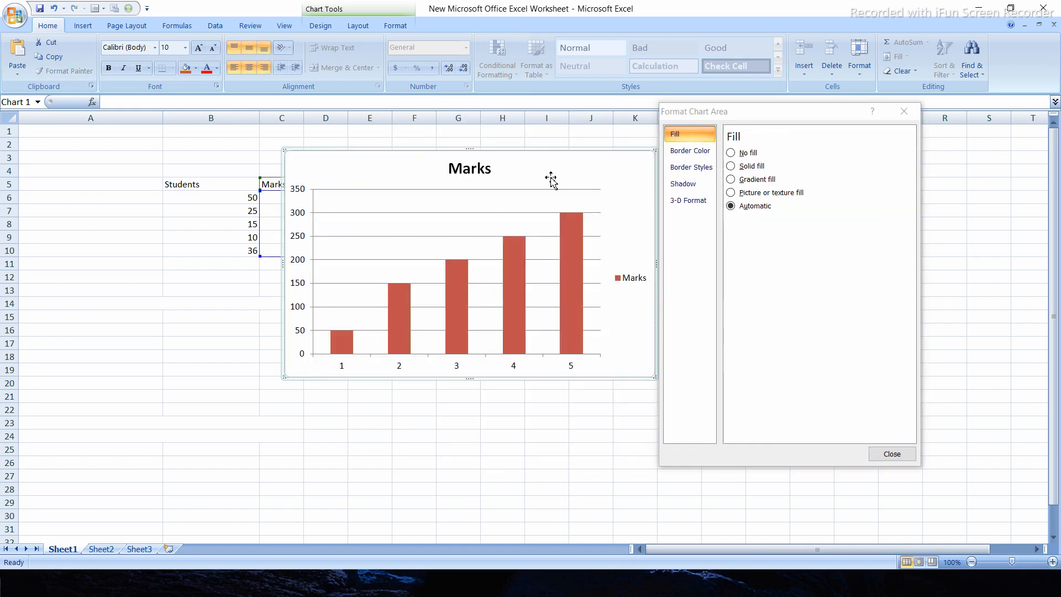
pyautogui.click(903, 111)
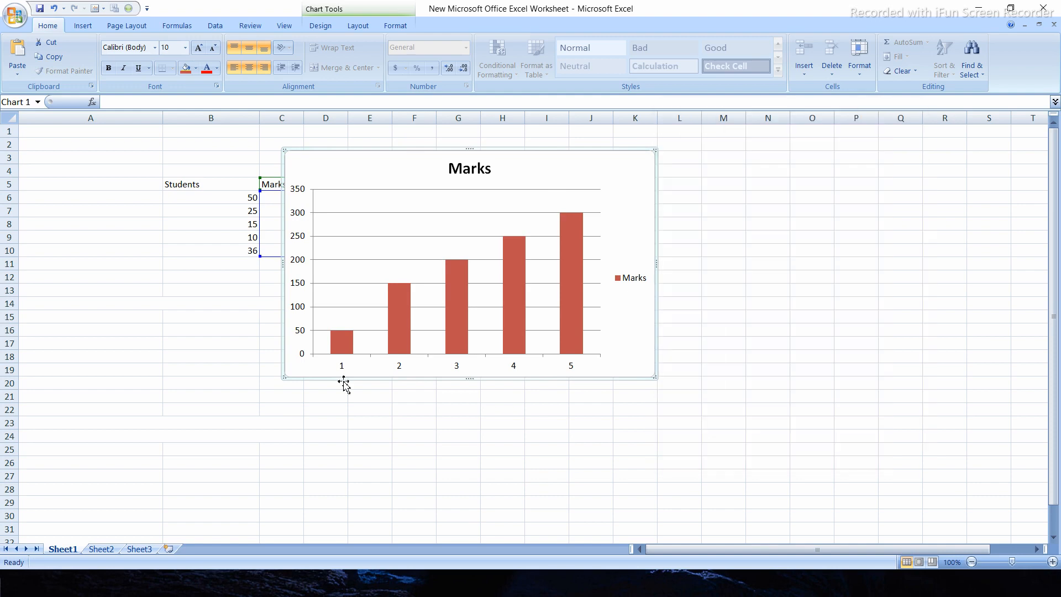
# Set the interval between tick marks on the chart's horizontal axis to 2
pyautogui.click(343, 370)
pyautogui.rightClick(343, 370)
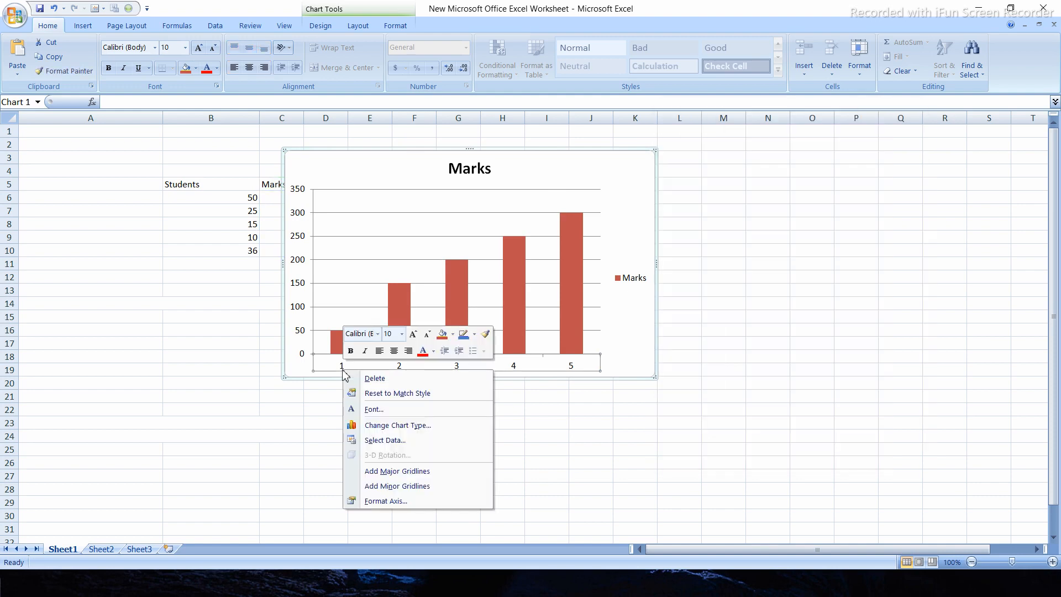
pyautogui.click(387, 501)
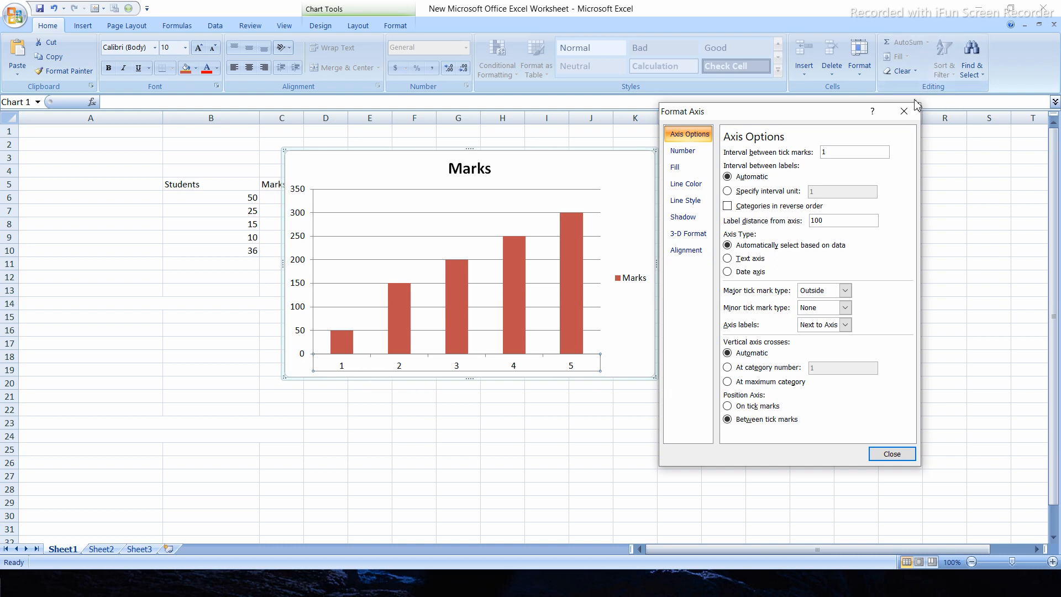
pyautogui.click(690, 151)
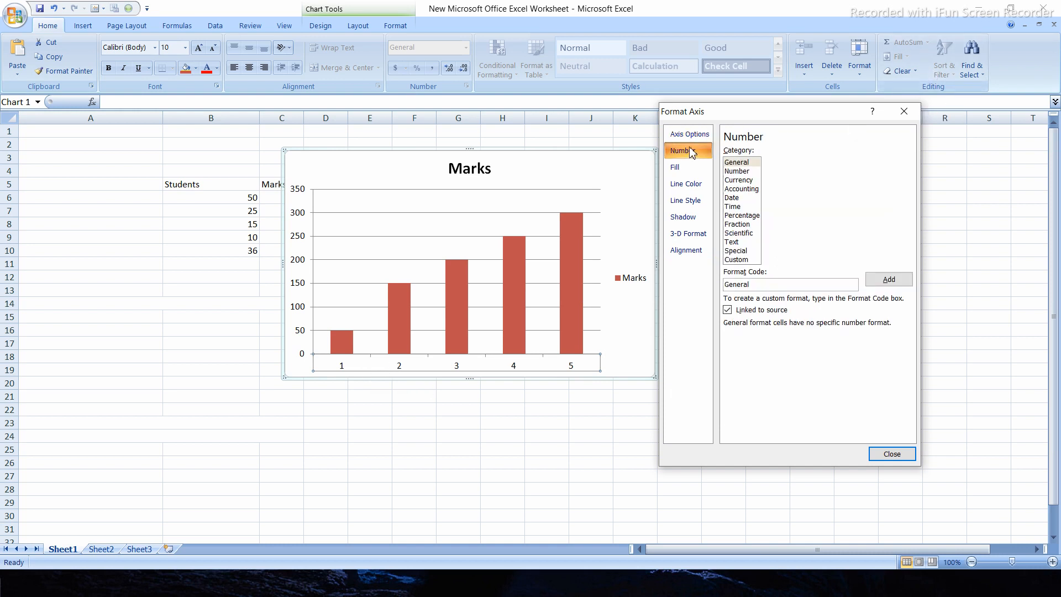
pyautogui.click(688, 134)
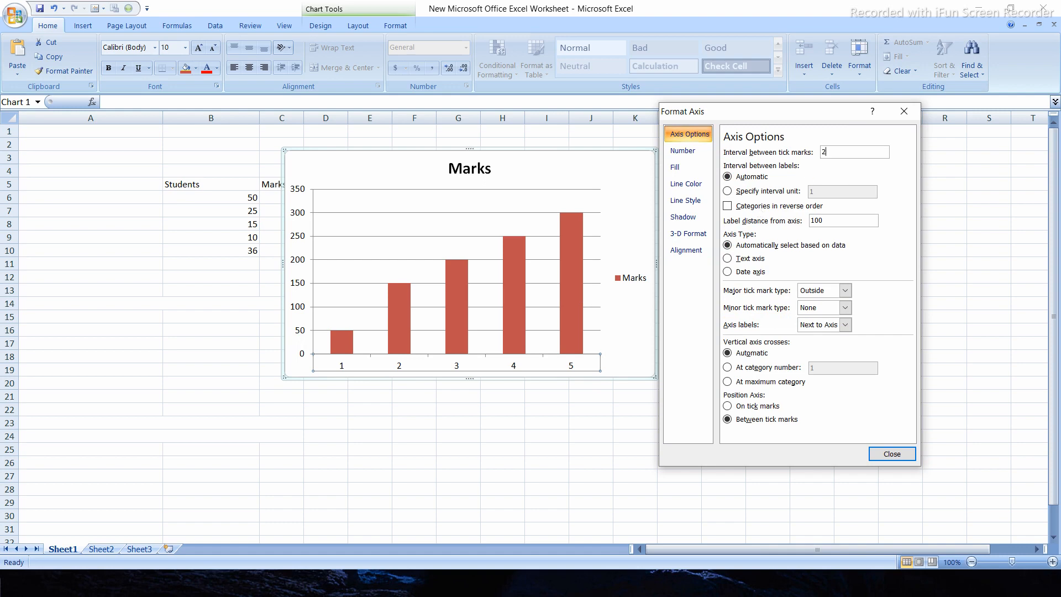
pyautogui.click(887, 451)
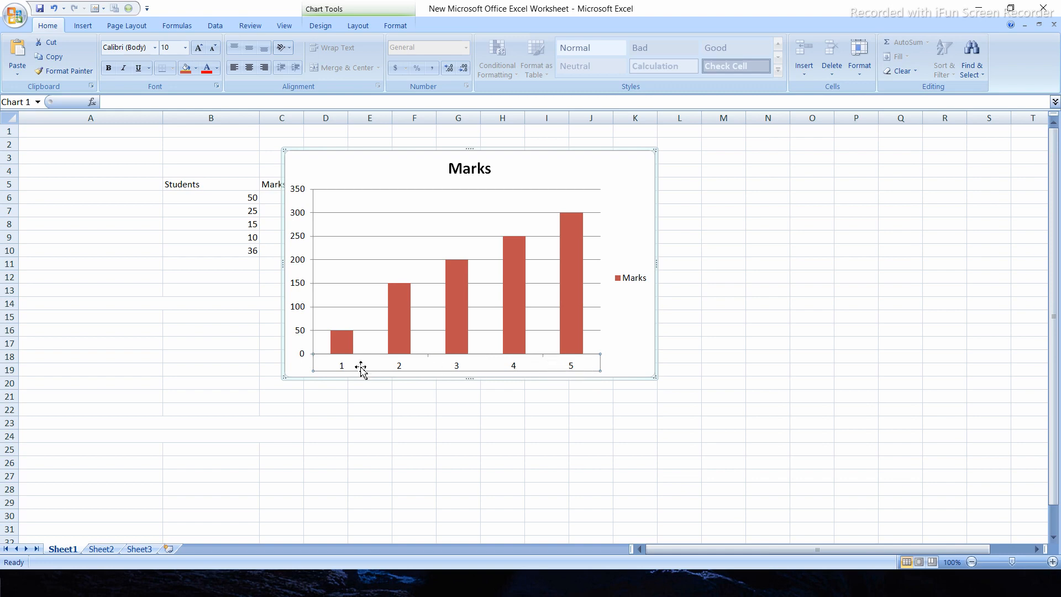
# Set the horizontal axis's interval between tick marks back to 1
pyautogui.click(361, 368)
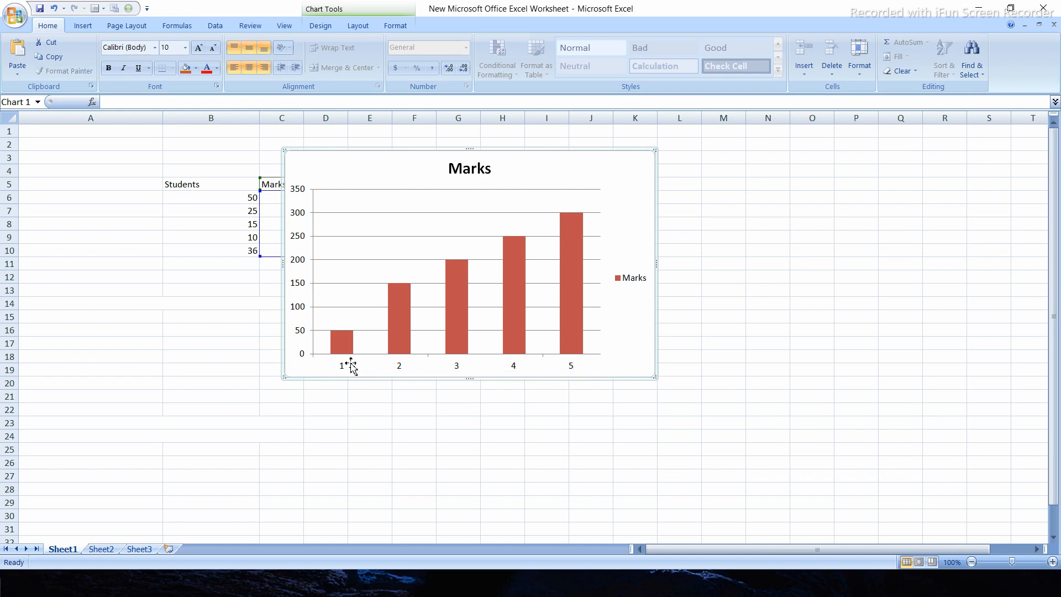
pyautogui.click(342, 367)
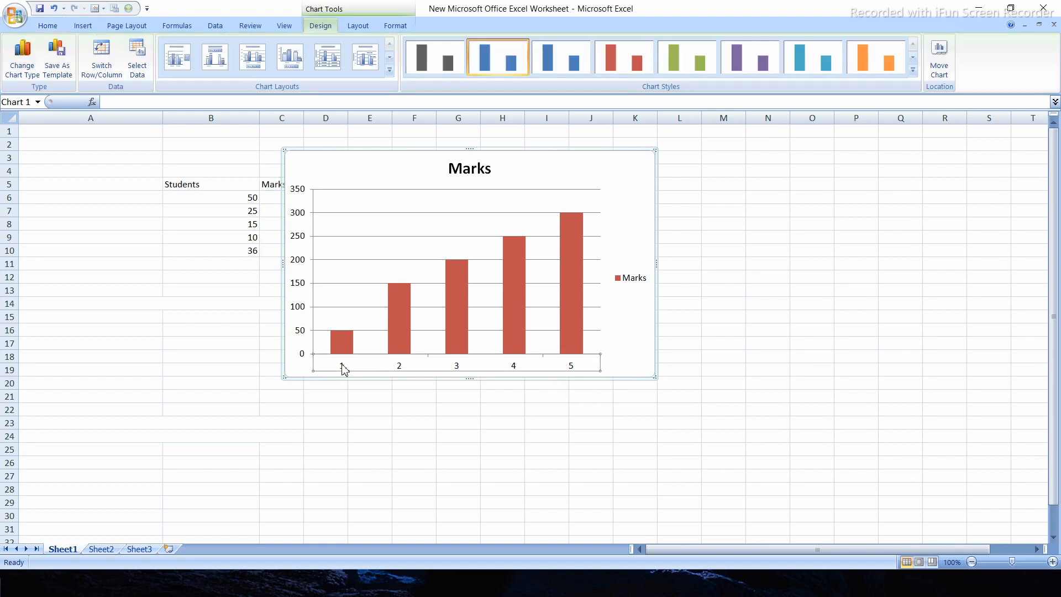
pyautogui.rightClick(343, 368)
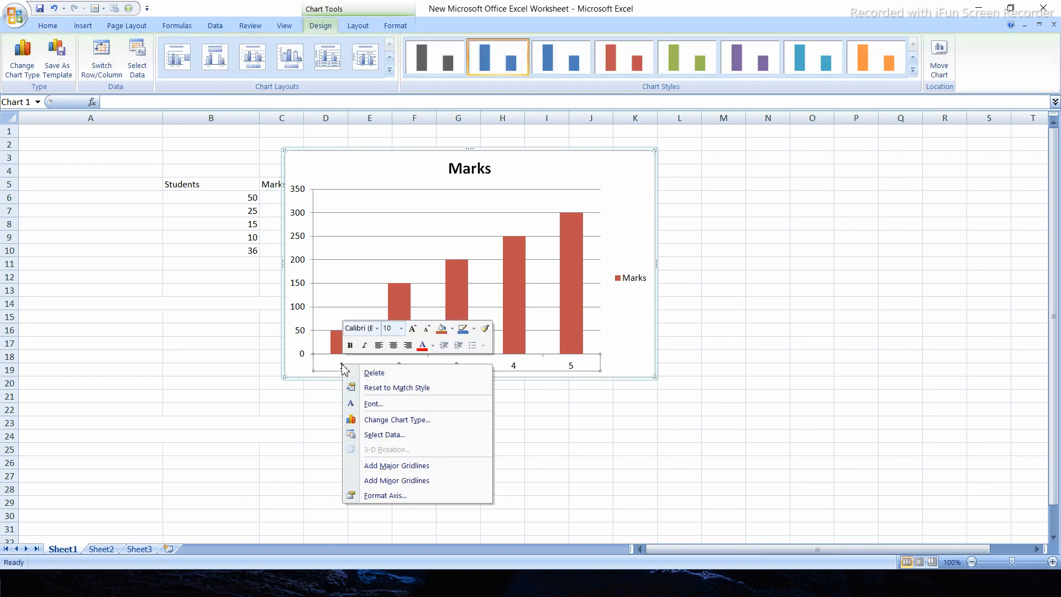
pyautogui.click(409, 500)
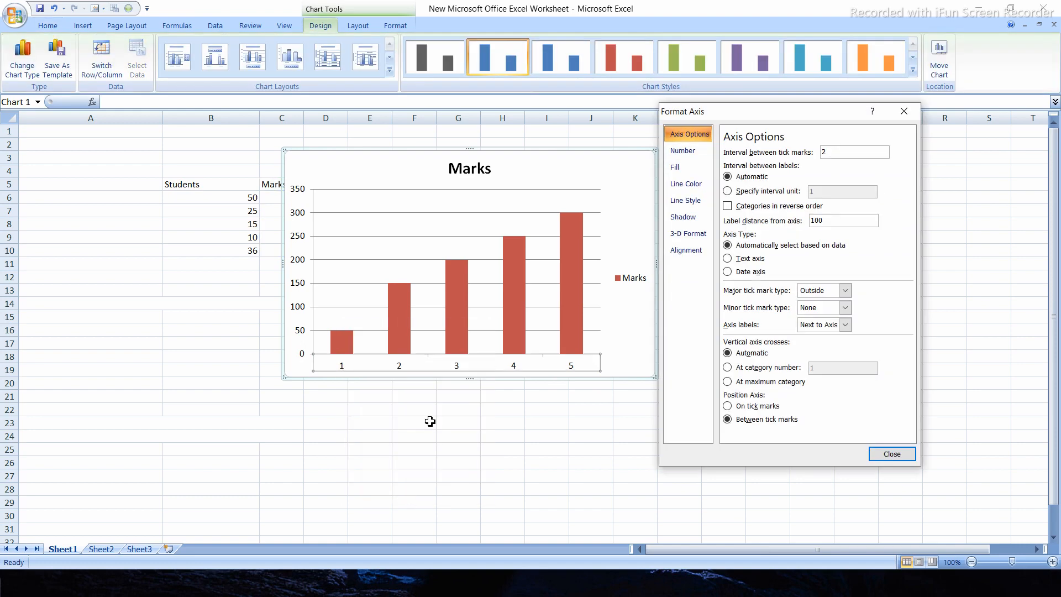
pyautogui.click(832, 151)
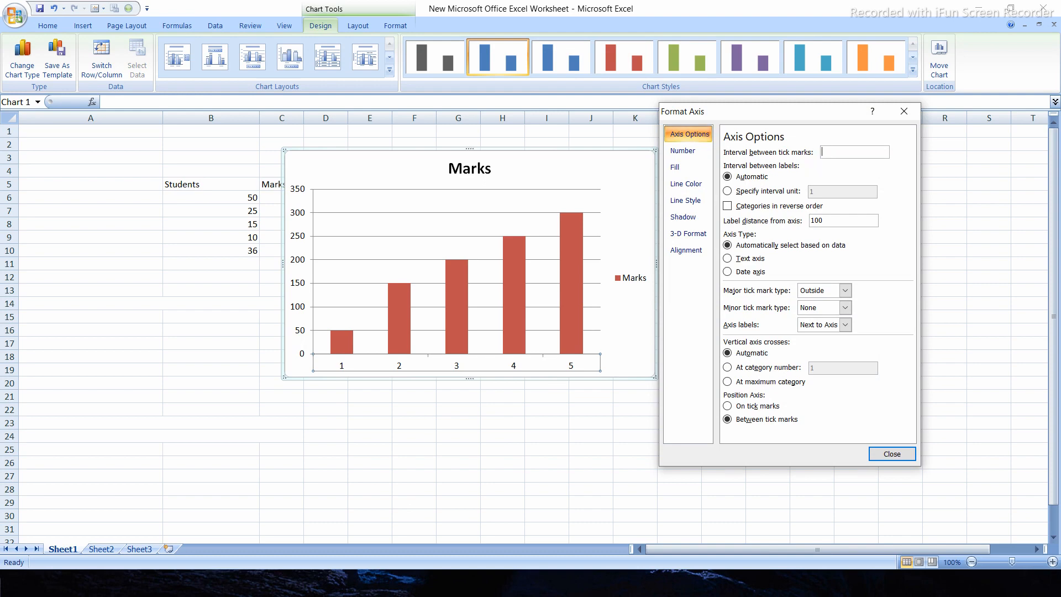
pyautogui.press('Return')
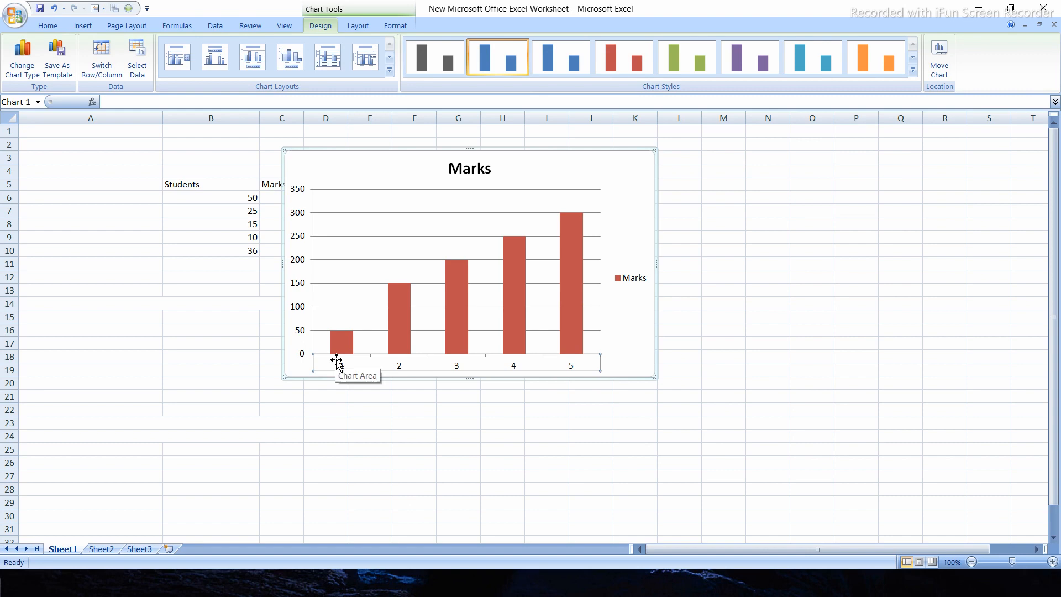
pyautogui.rightClick(330, 368)
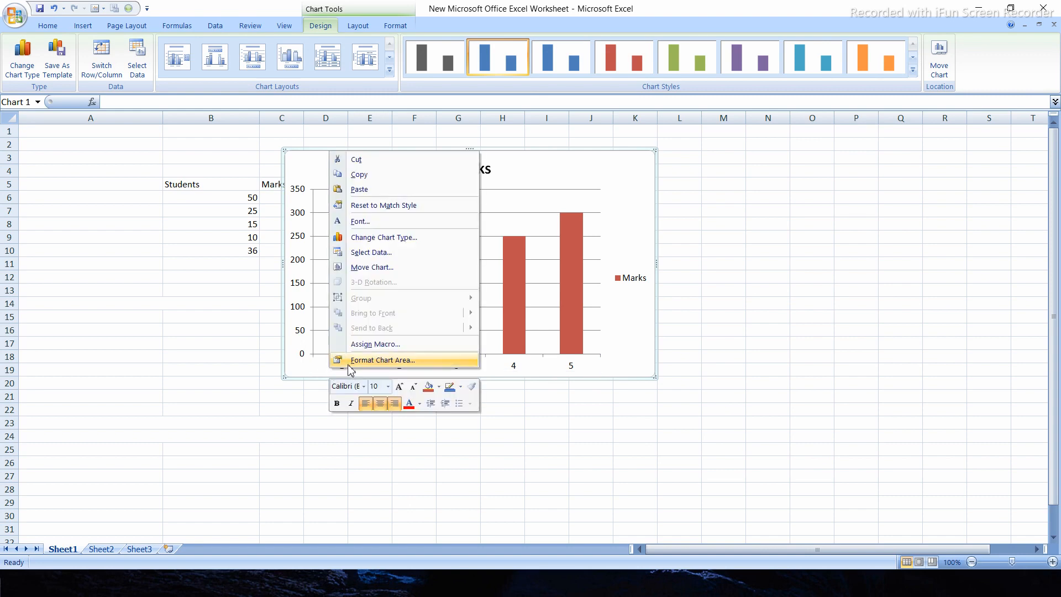
pyautogui.click(316, 387)
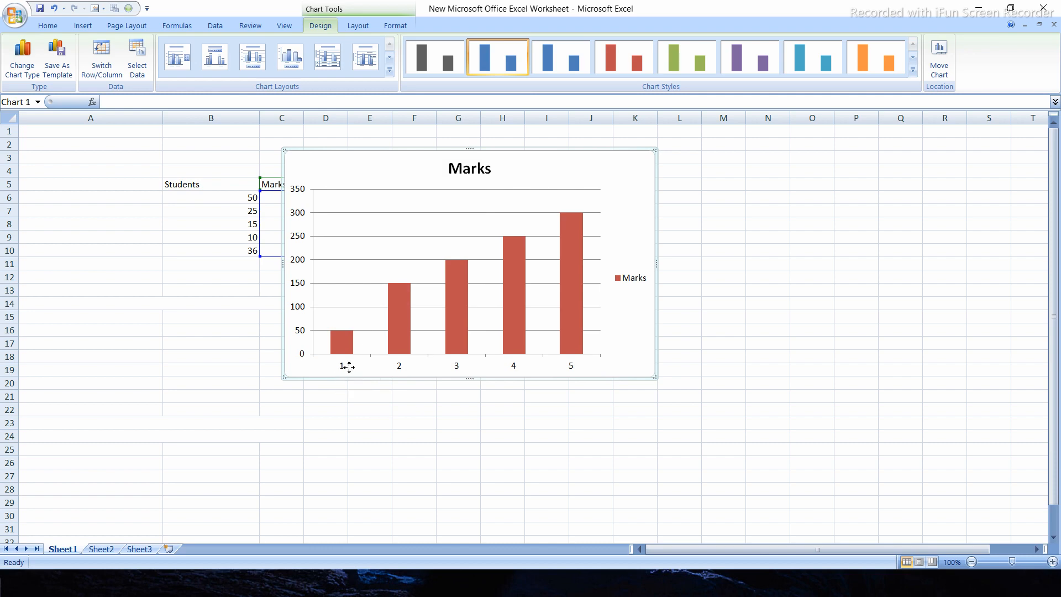
pyautogui.click(482, 479)
# Open the horizontal axis's format options, try a specified interval unit between labels, and return it to Automatic
pyautogui.click(342, 369)
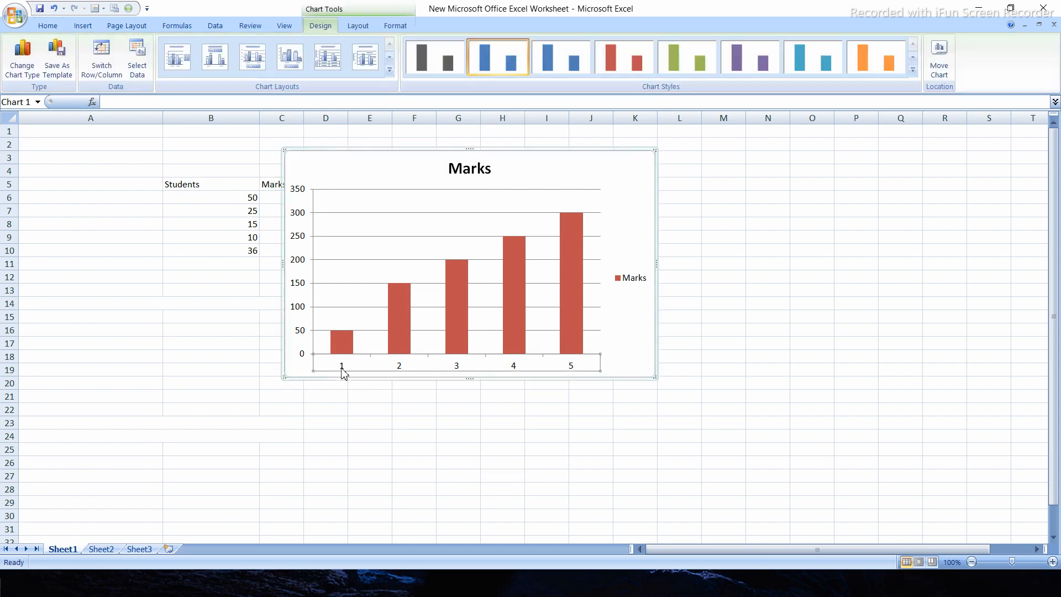
pyautogui.rightClick(342, 370)
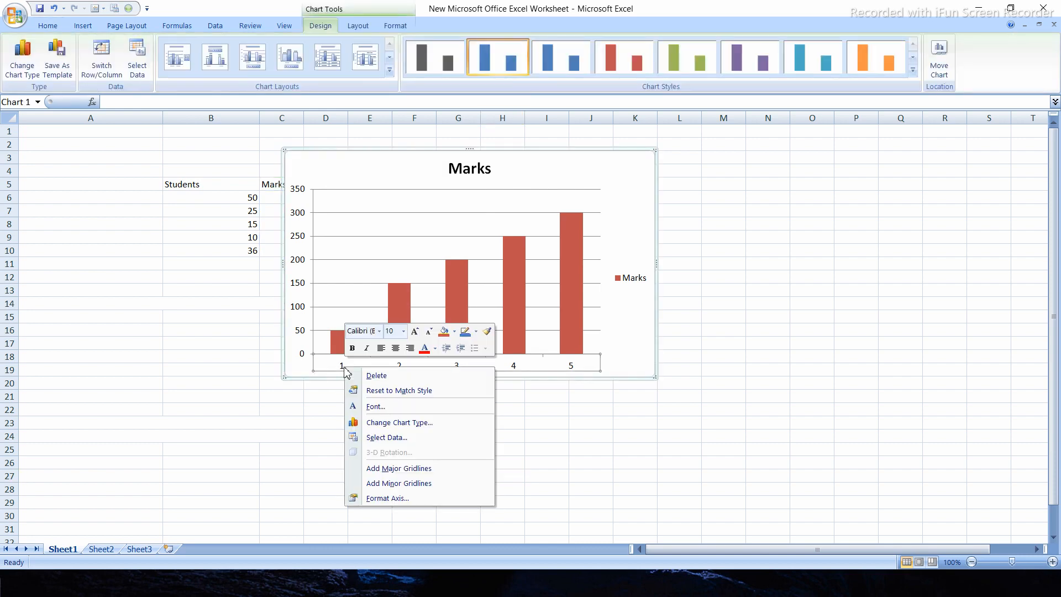
pyautogui.click(423, 498)
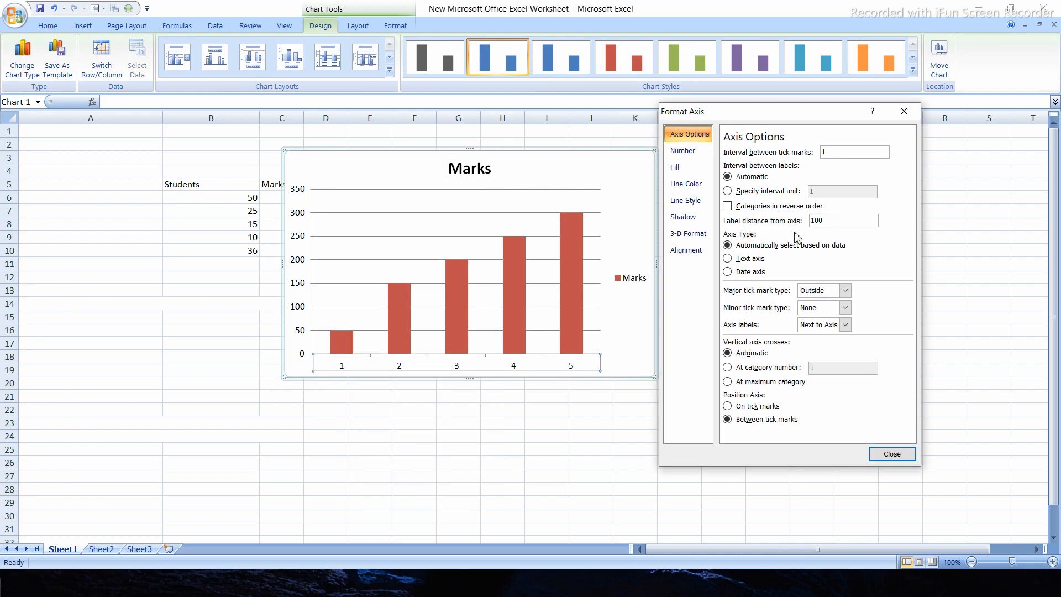
pyautogui.click(727, 191)
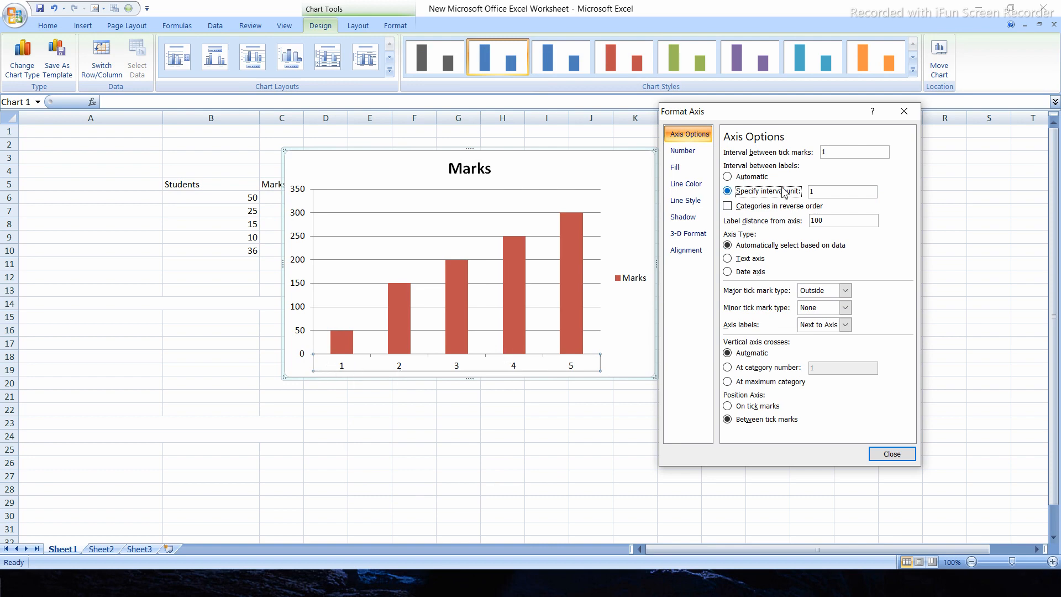
pyautogui.click(728, 178)
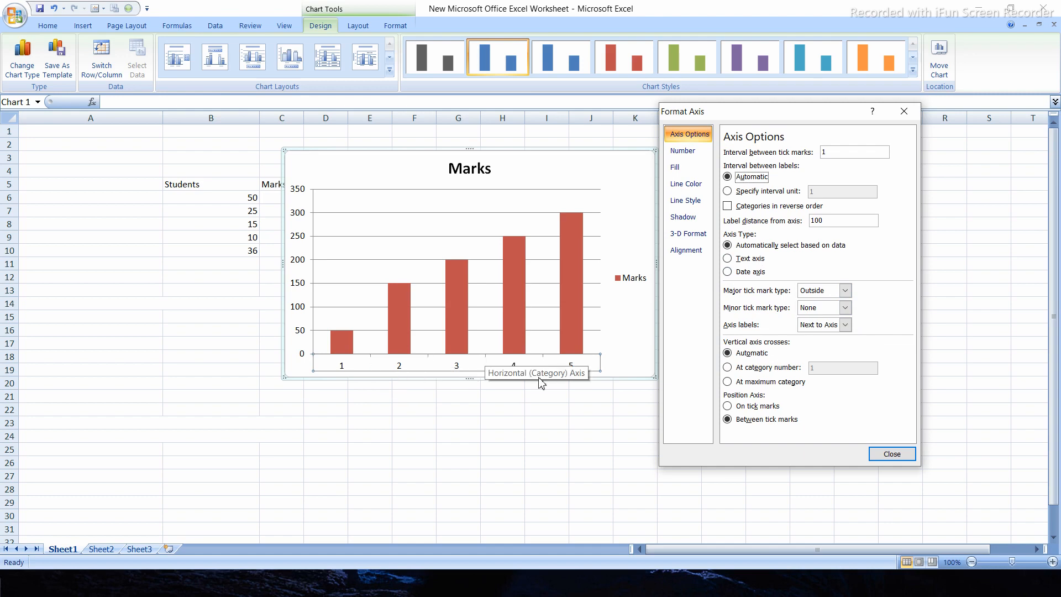
# Try the Inside major tick mark type on the horizontal axis and set it back to Outside
pyautogui.click(845, 291)
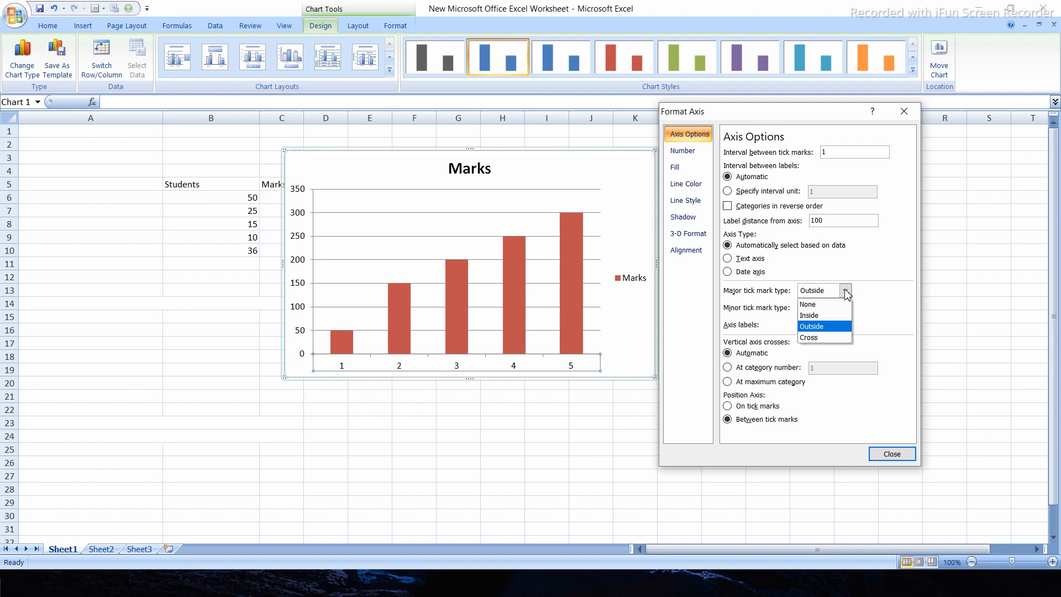
pyautogui.click(812, 315)
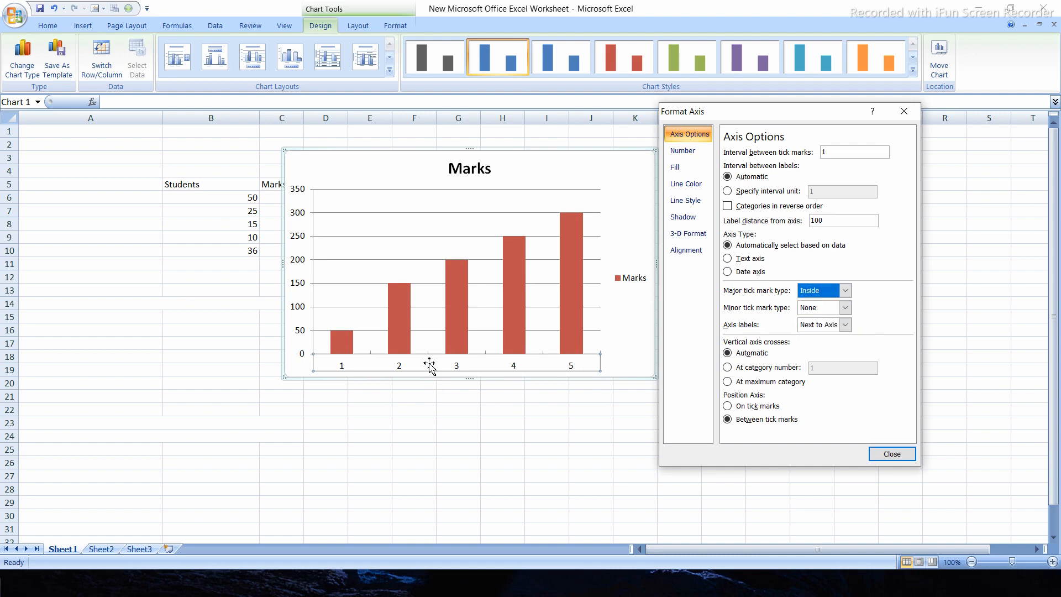
pyautogui.click(847, 291)
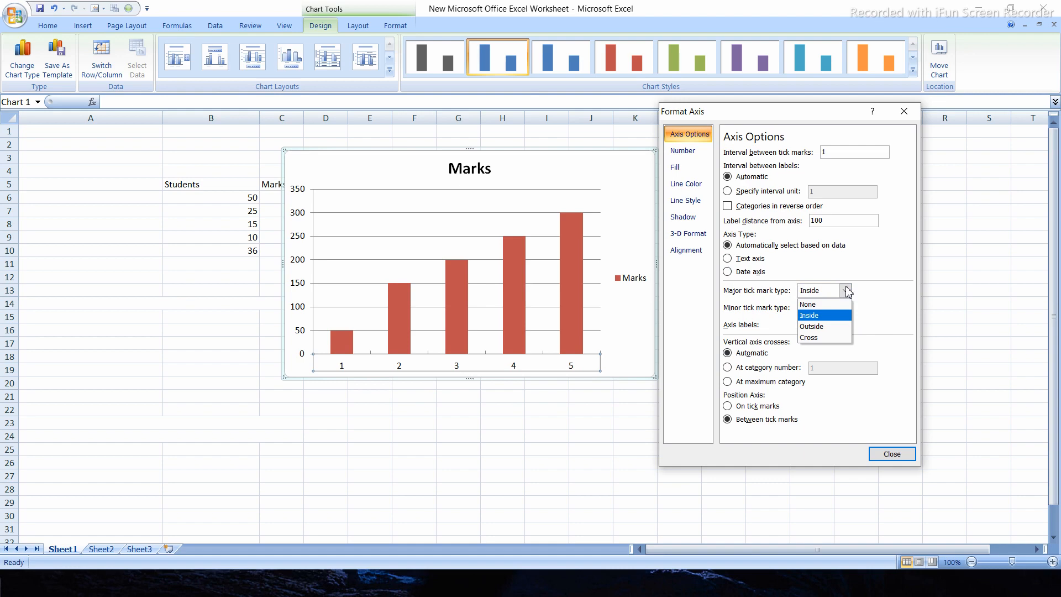
pyautogui.click(822, 331)
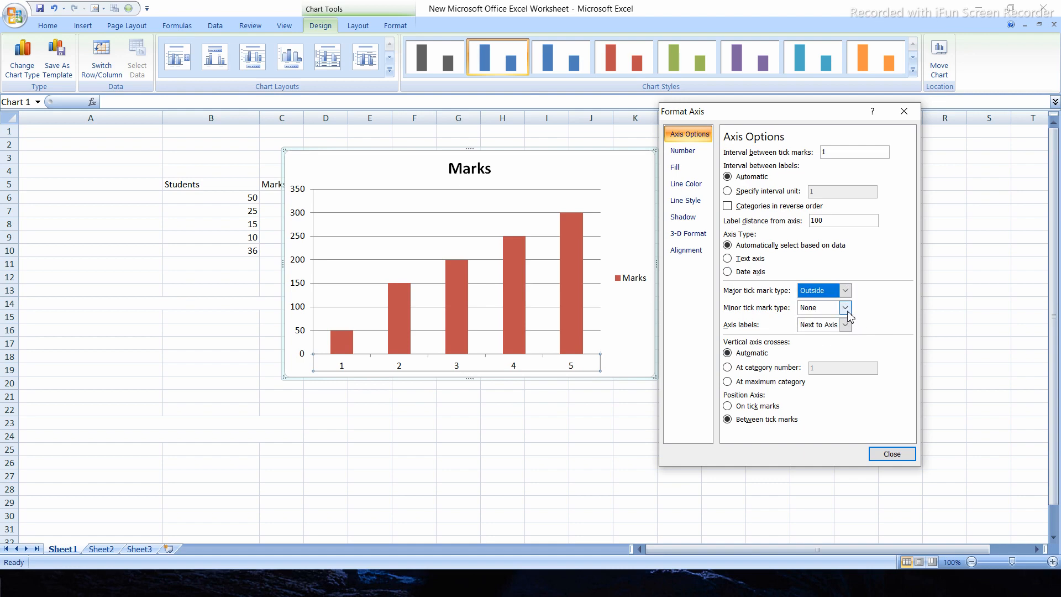
# Try the Outside minor tick mark type on the horizontal axis and set it back to None
pyautogui.click(845, 308)
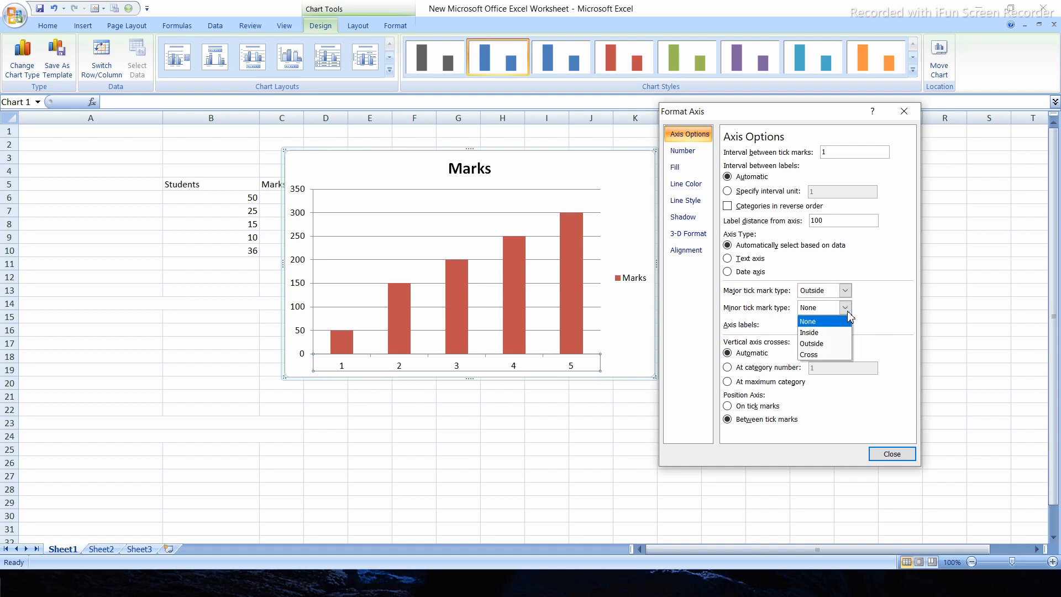
pyautogui.click(818, 345)
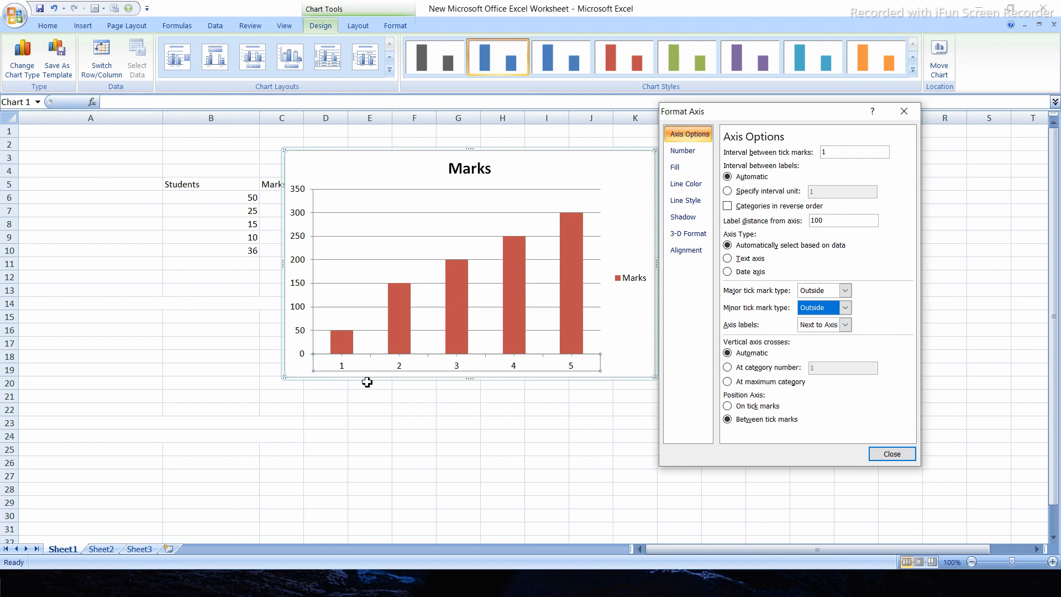
pyautogui.click(844, 307)
pyautogui.press('Up')
pyautogui.press('Up')
pyautogui.press('Return')
# Try the High and Low positions for the horizontal axis labels and return them to Next to Axis
pyautogui.click(845, 325)
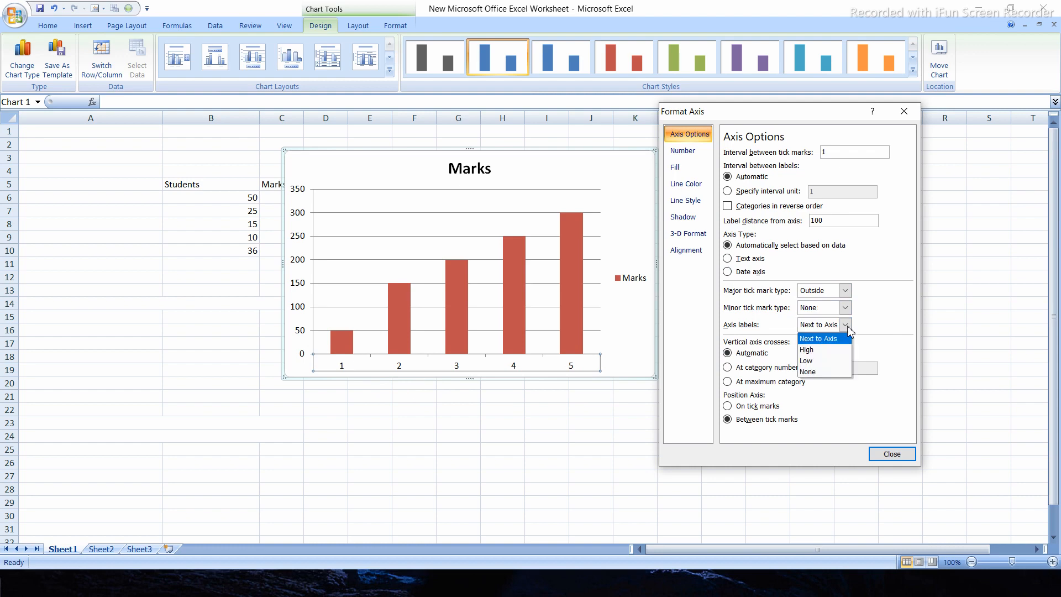
pyautogui.click(820, 349)
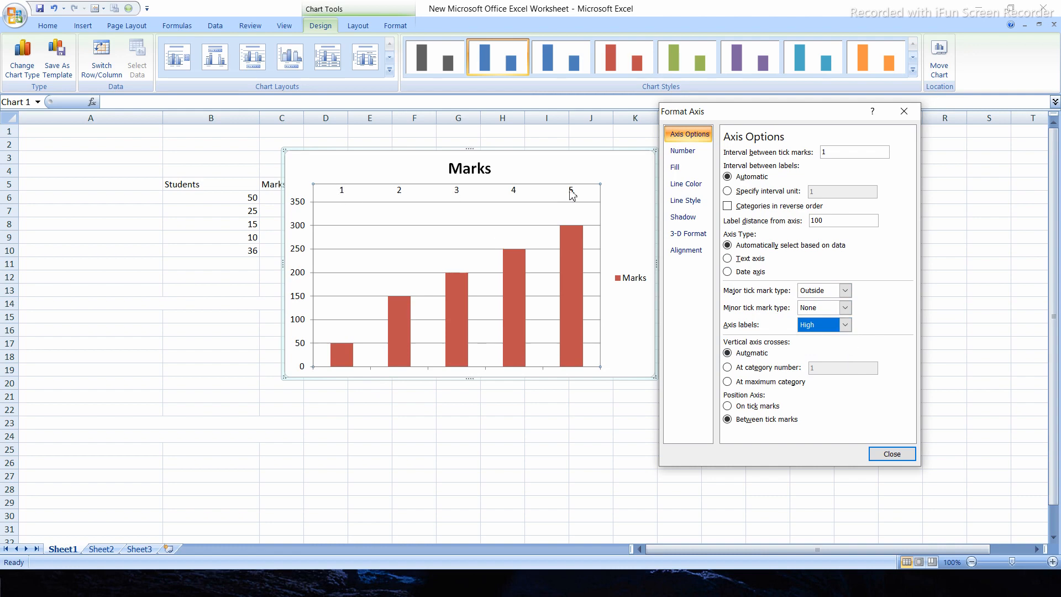
pyautogui.click(847, 325)
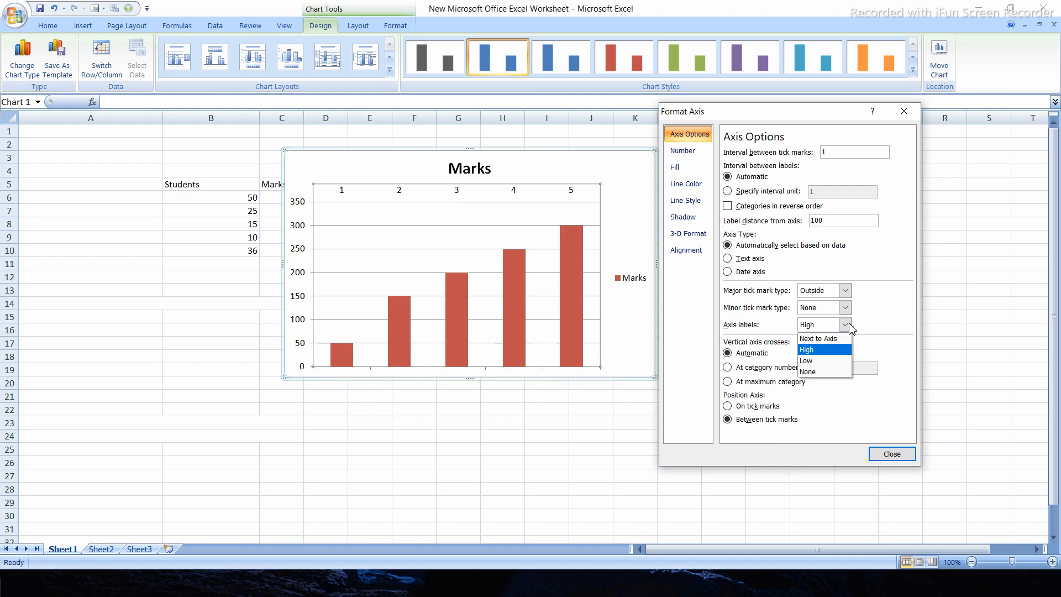
pyautogui.click(829, 361)
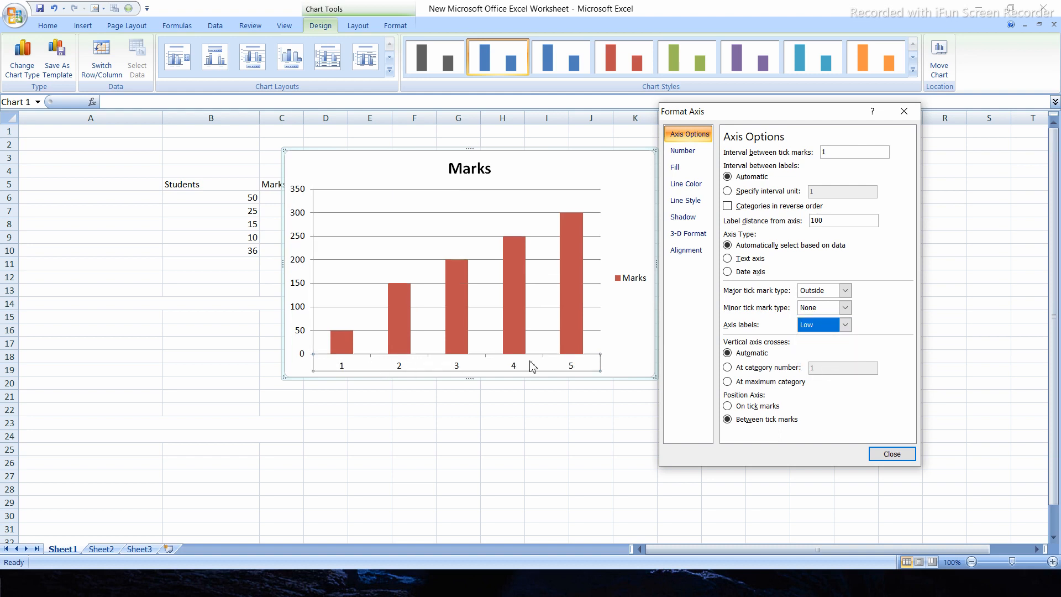
pyautogui.click(845, 325)
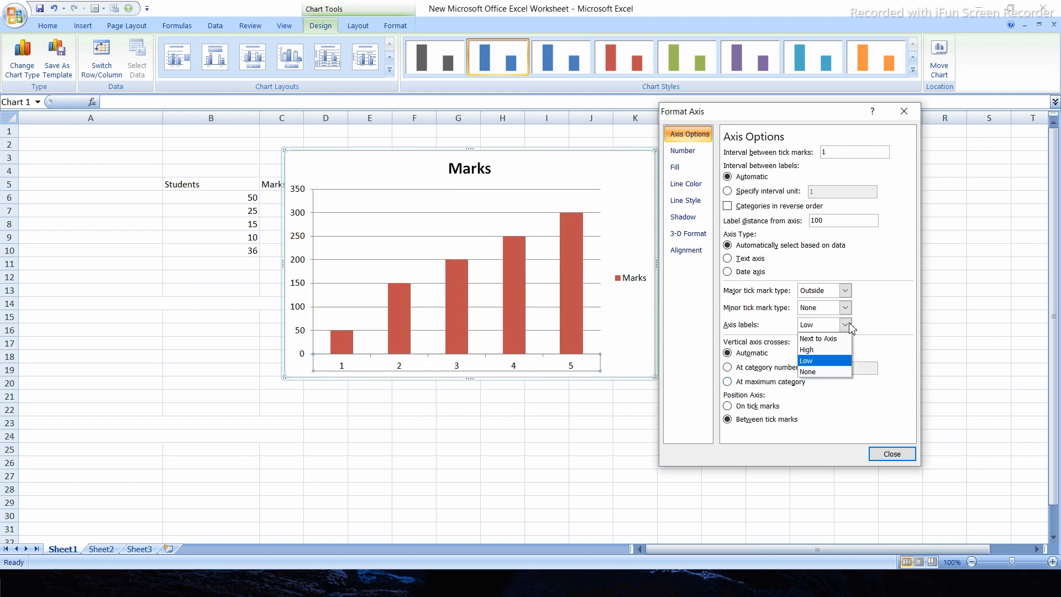
pyautogui.click(822, 338)
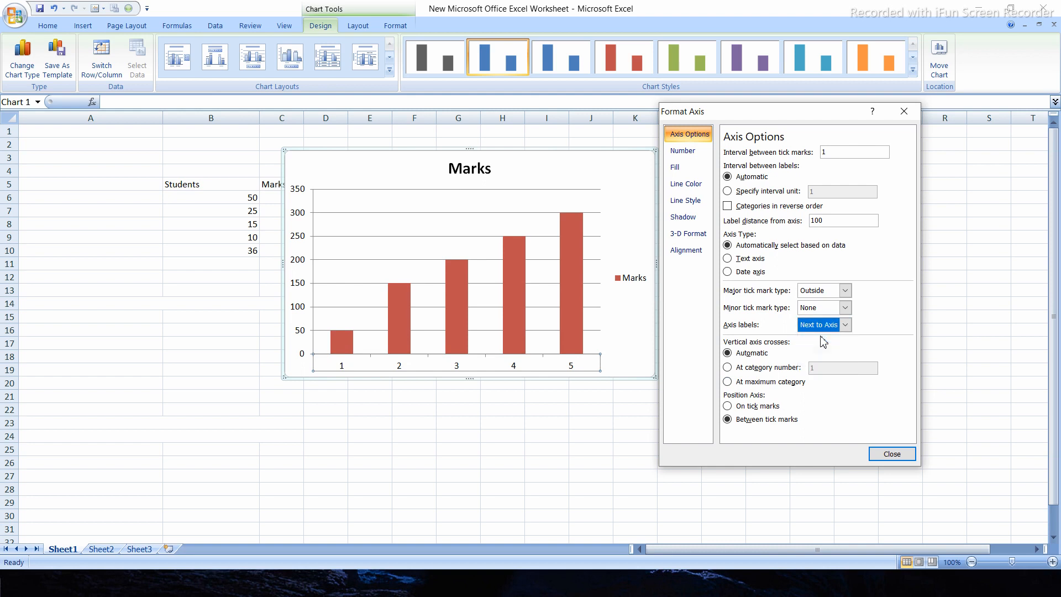
# Try hiding the horizontal axis labels with None, and set their position to Low
pyautogui.click(844, 325)
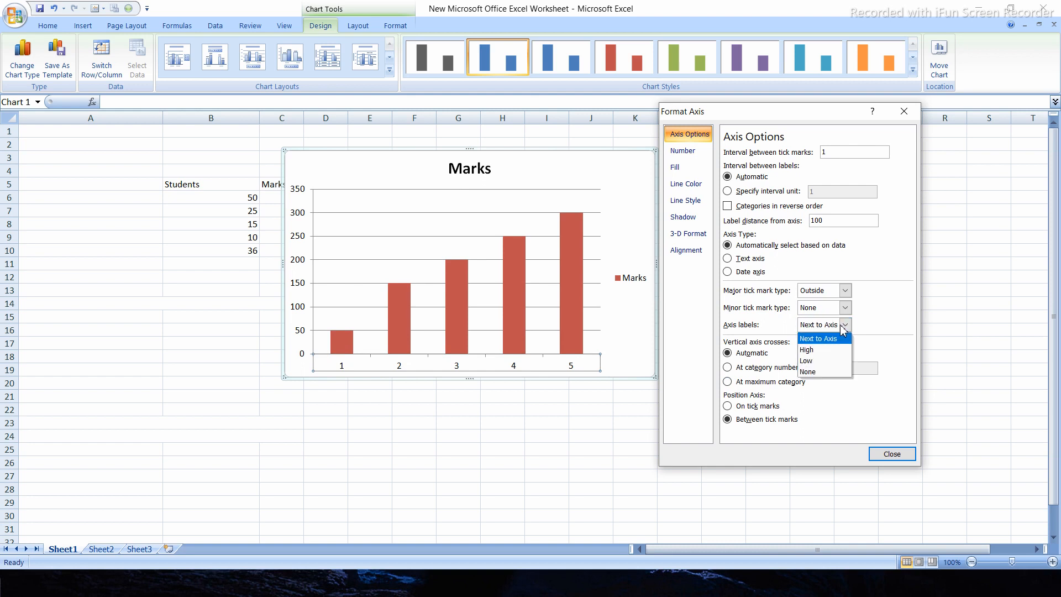
pyautogui.click(818, 372)
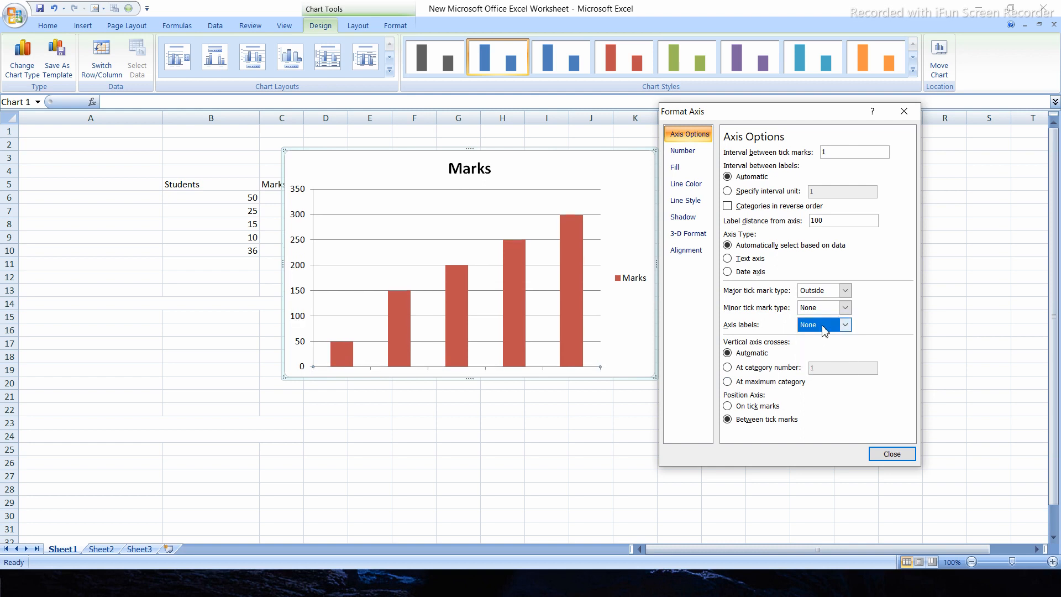
pyautogui.click(844, 326)
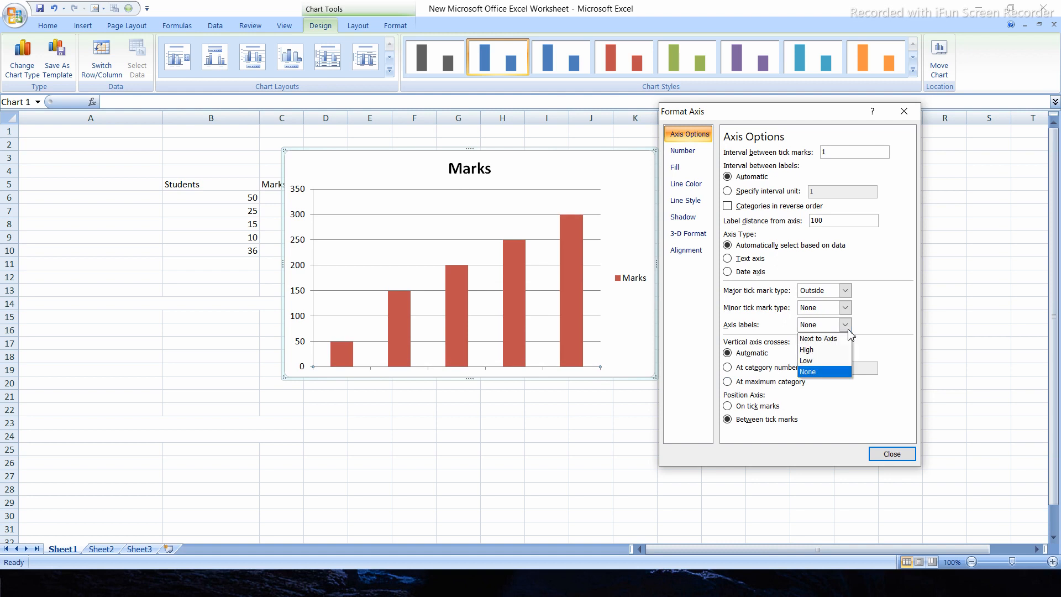
pyautogui.click(814, 361)
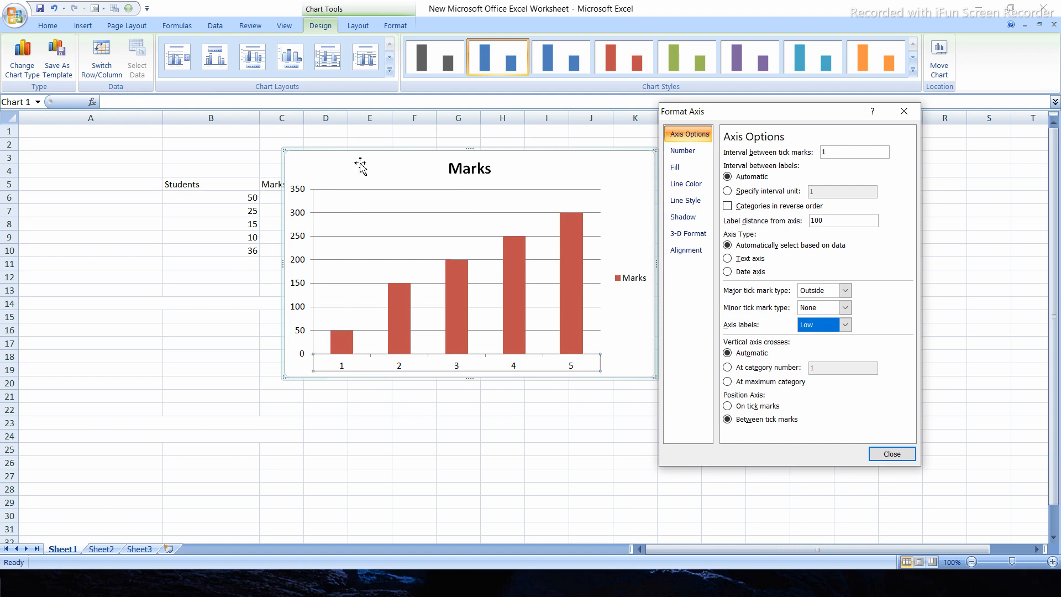
# Make the vertical axis cross at category number 3 and close the axis formatting dialog
pyautogui.click(727, 367)
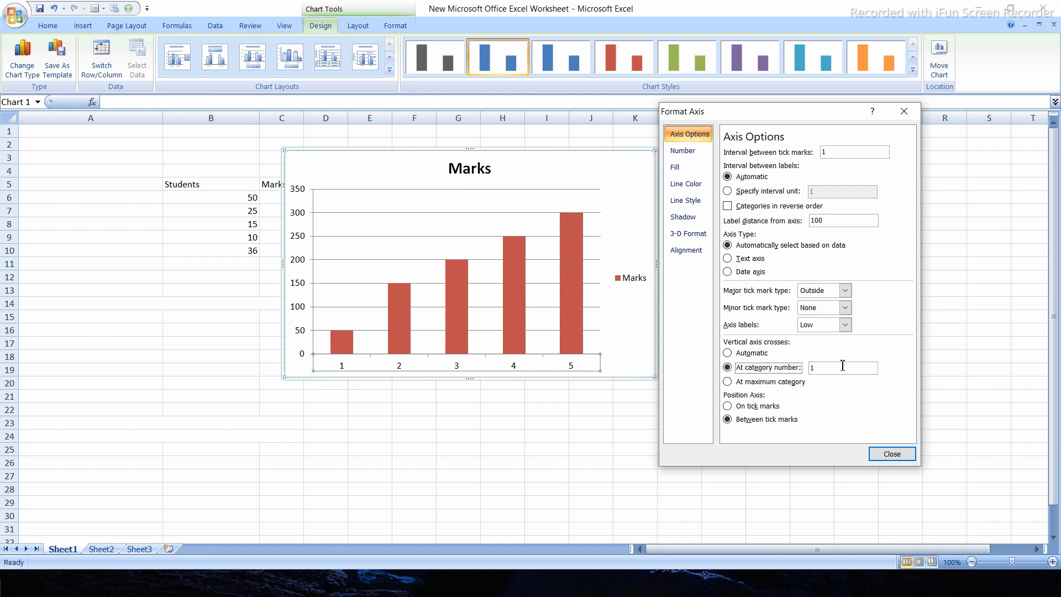
pyautogui.click(833, 373)
pyautogui.write('3')
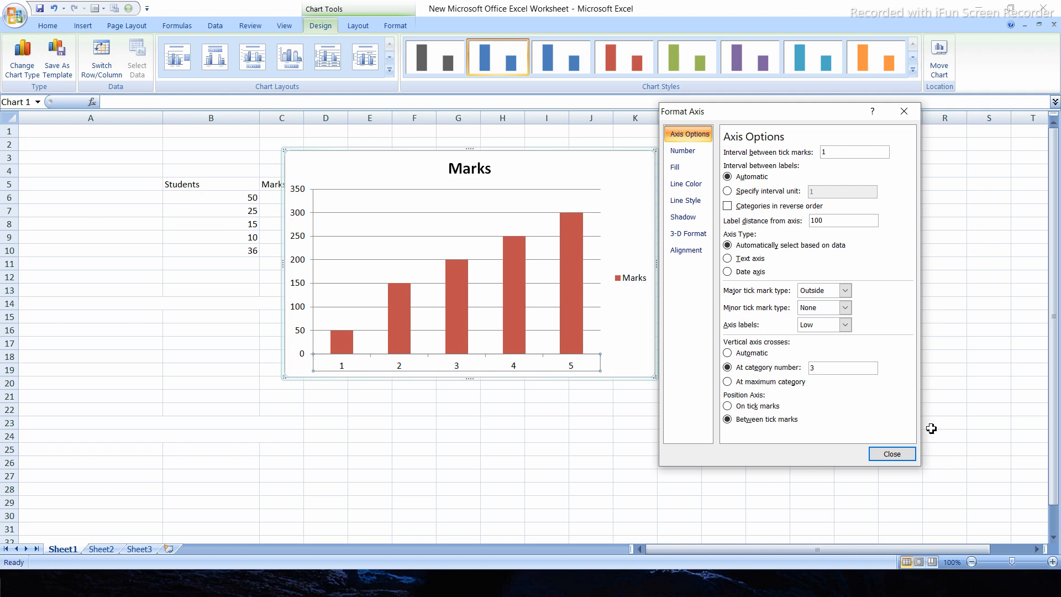
pyautogui.click(892, 453)
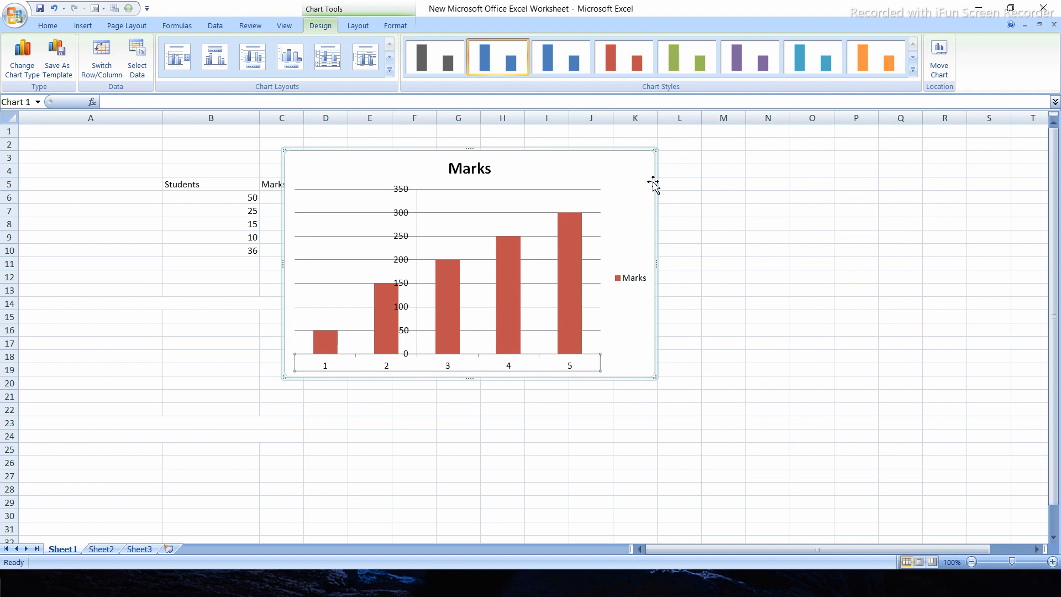
# Reopen the horizontal axis formatting and reset the vertical axis crossing to Automatic, also trying At maximum category before returning to Automatic
pyautogui.rightClick(383, 373)
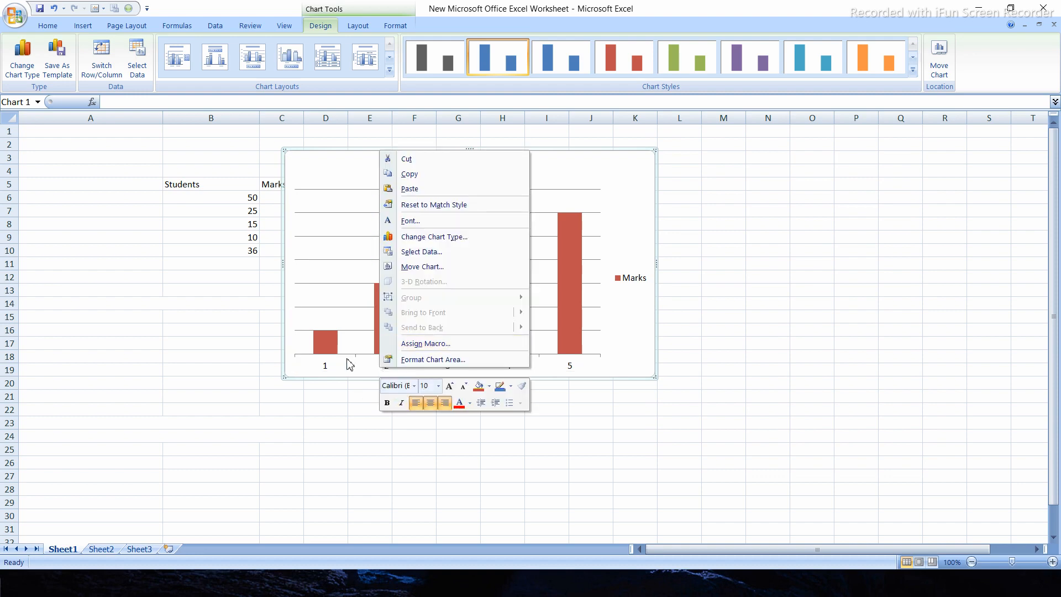
pyautogui.click(334, 367)
pyautogui.click(327, 364)
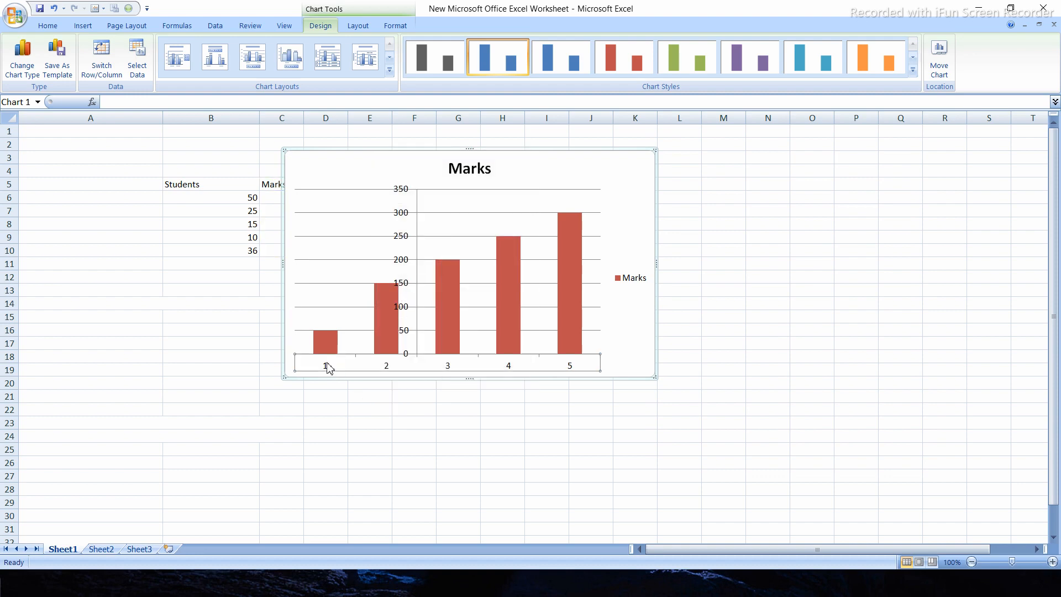
pyautogui.rightClick(327, 368)
pyautogui.click(396, 495)
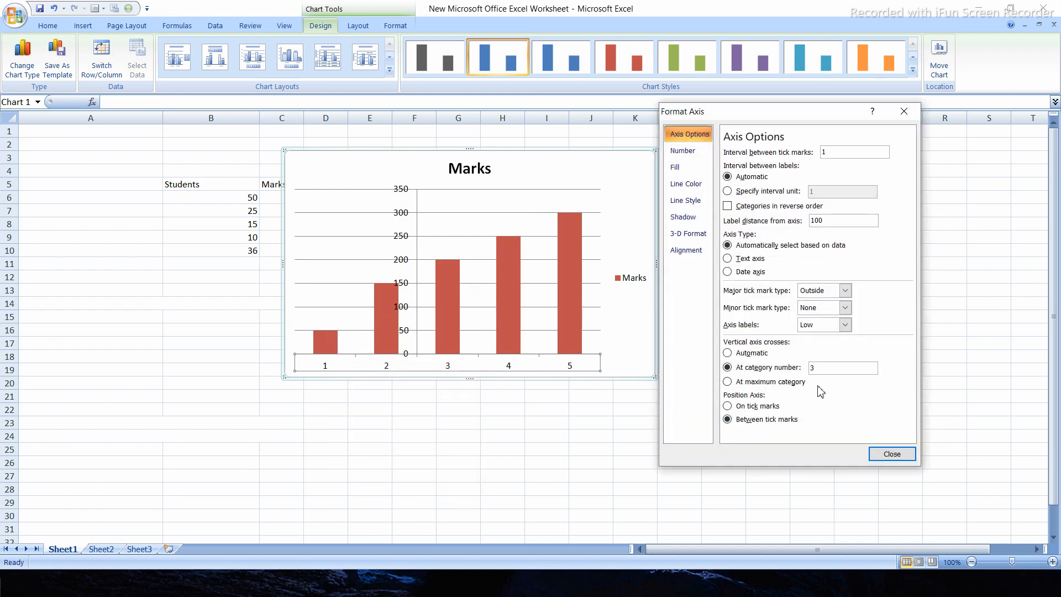
pyautogui.click(727, 352)
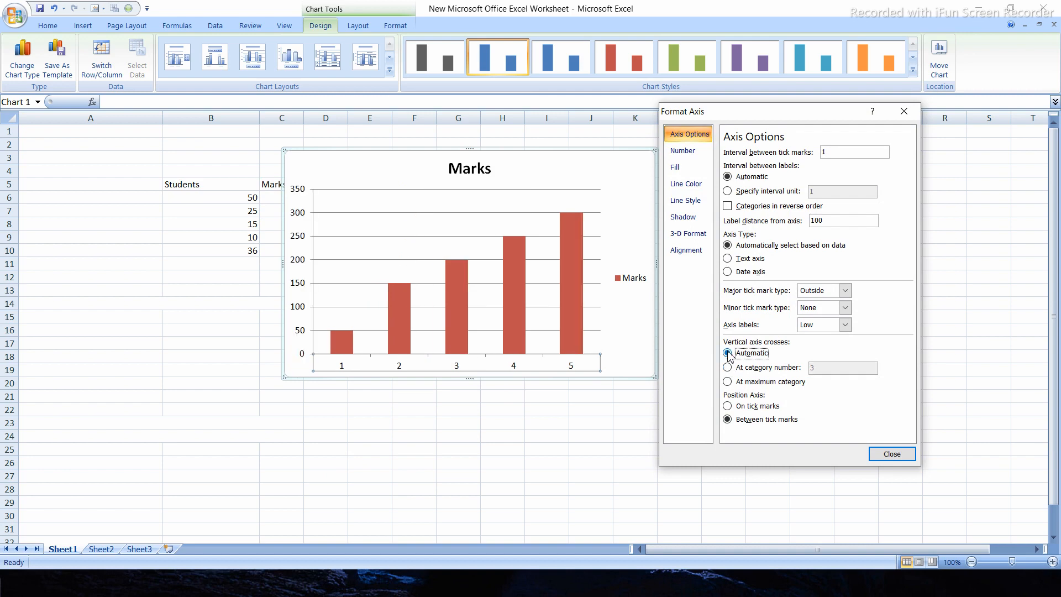
pyautogui.click(739, 383)
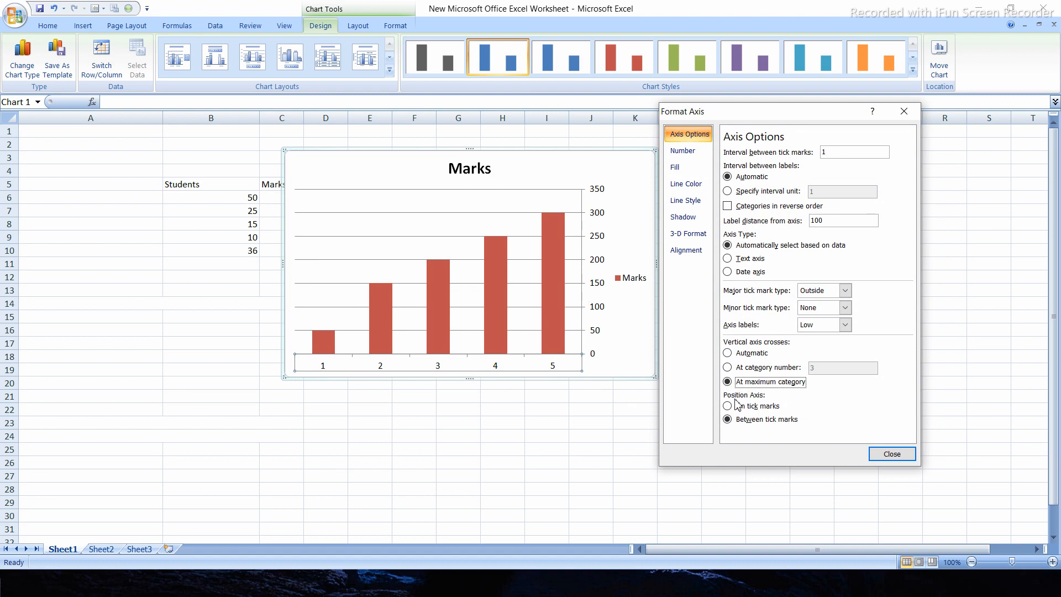
pyautogui.click(728, 353)
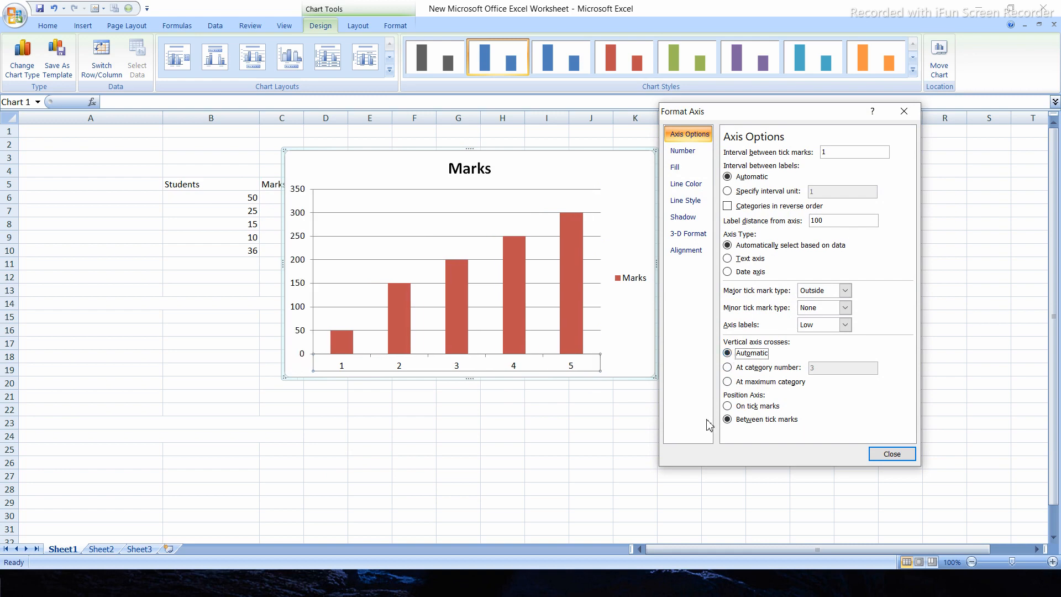
# Compare the On tick marks and Between tick marks axis positions, and leave the horizontal axis set to On tick marks
pyautogui.click(728, 408)
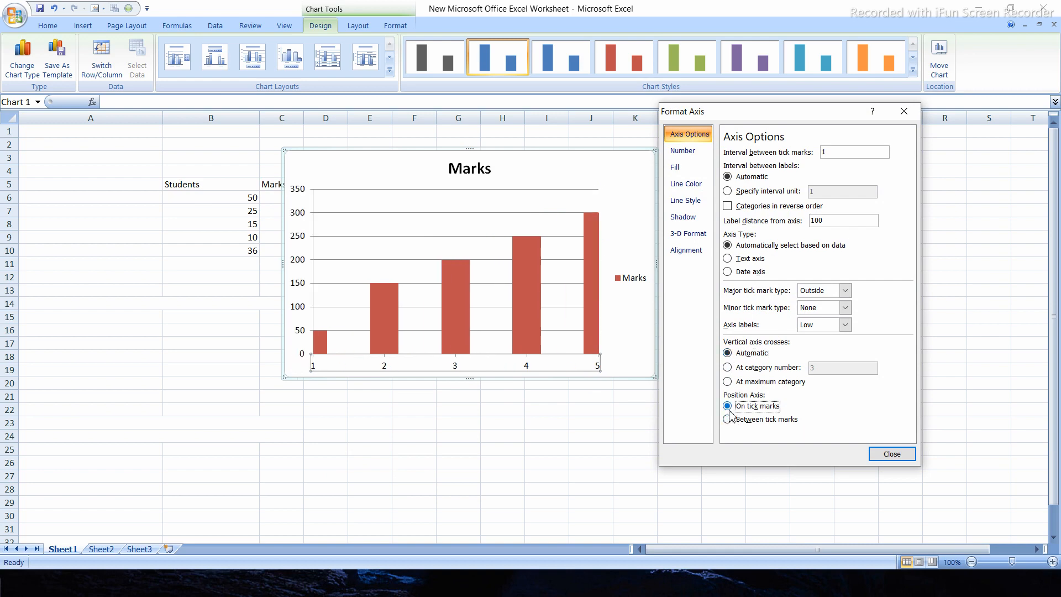
pyautogui.click(728, 418)
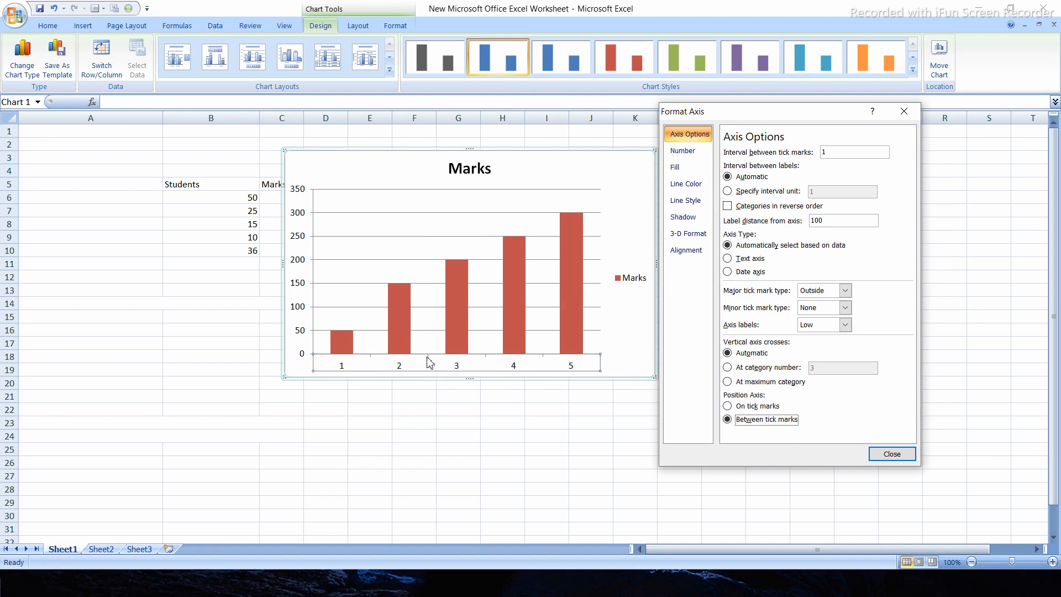
pyautogui.click(733, 406)
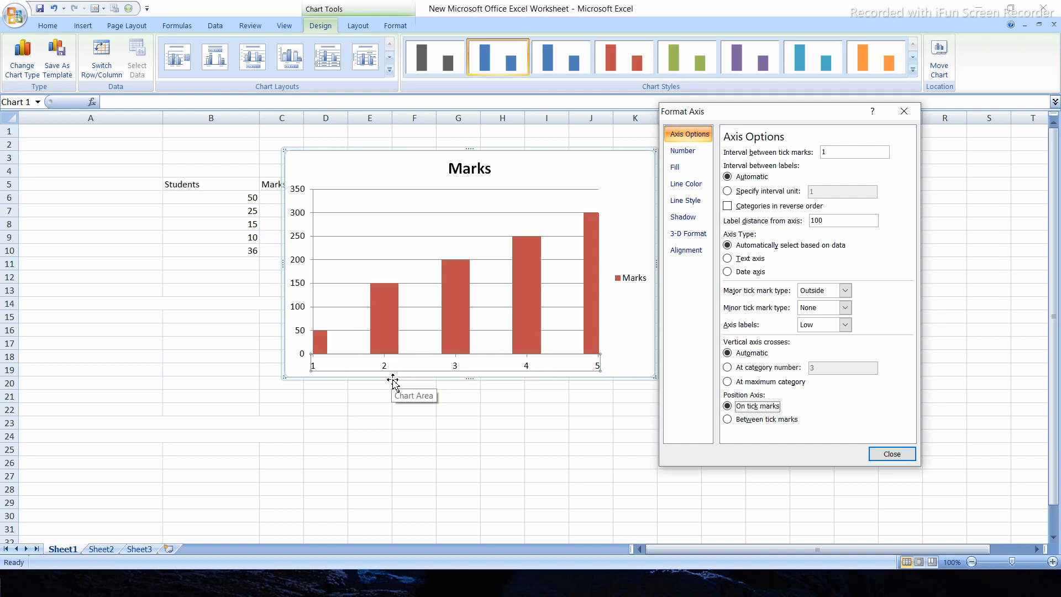
# Try the Percentage, Date, Currency and Number formats on the horizontal axis labels, and return them to General
pyautogui.click(683, 154)
pyautogui.click(749, 164)
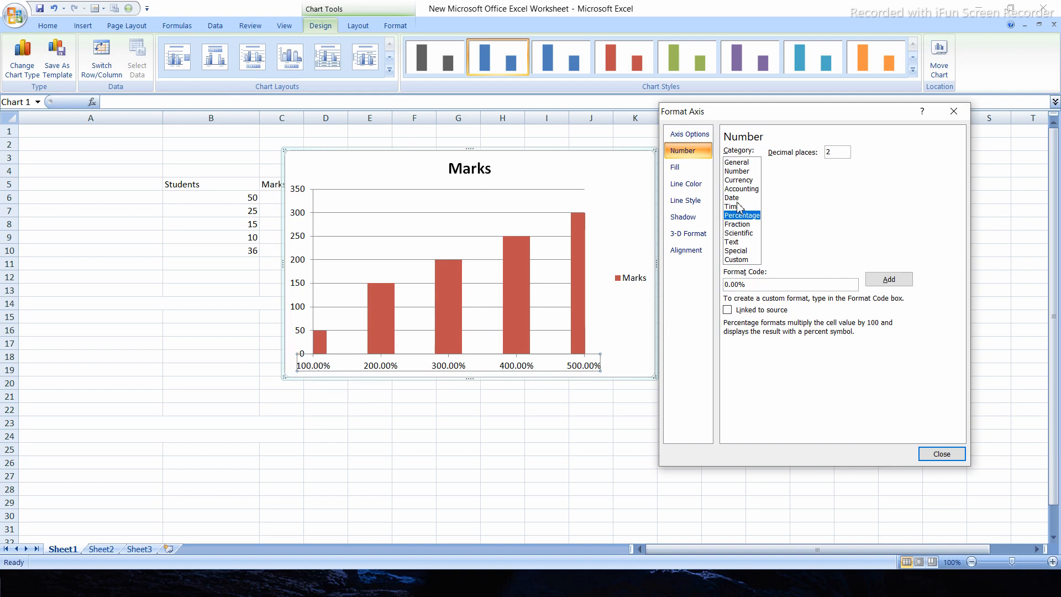
pyautogui.click(732, 197)
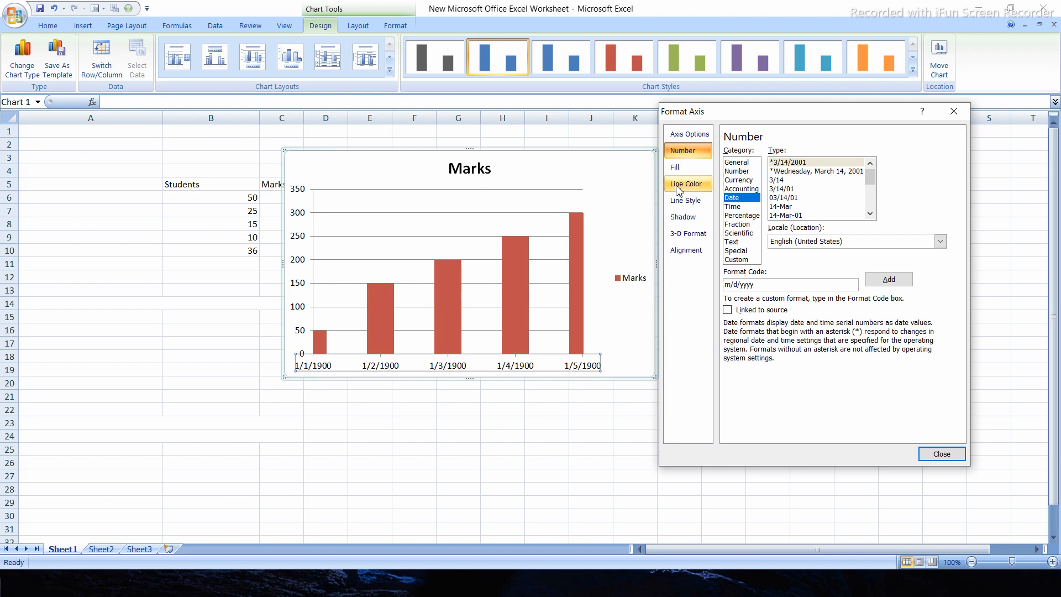
pyautogui.click(738, 180)
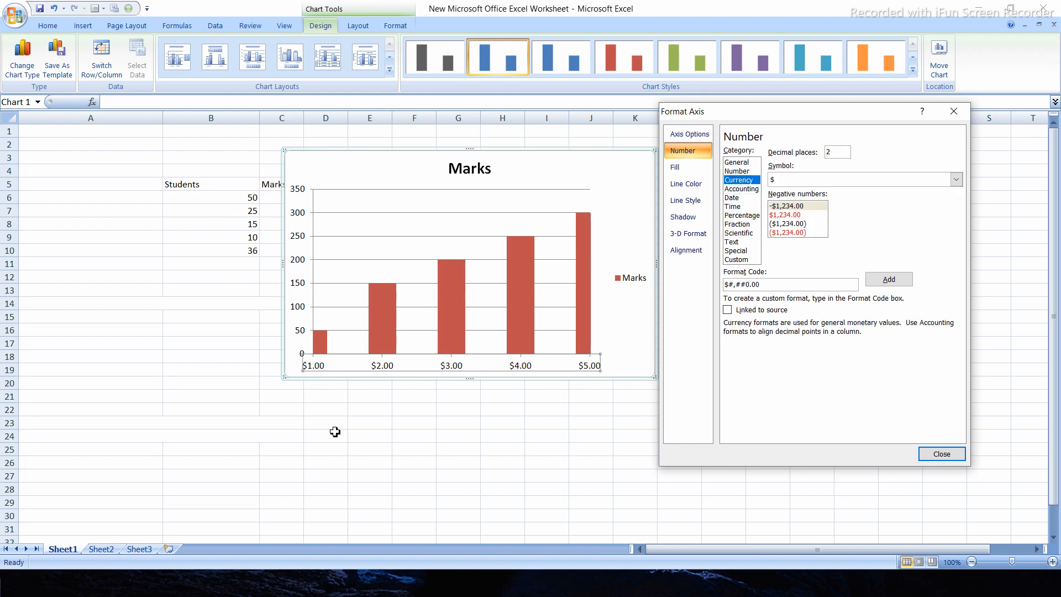
pyautogui.click(741, 172)
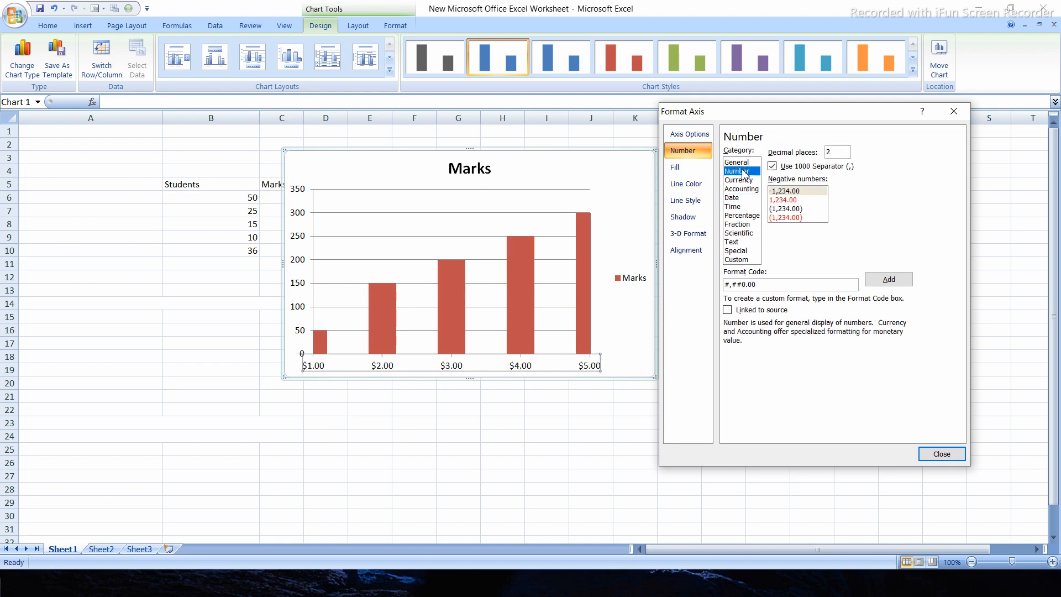
pyautogui.click(738, 163)
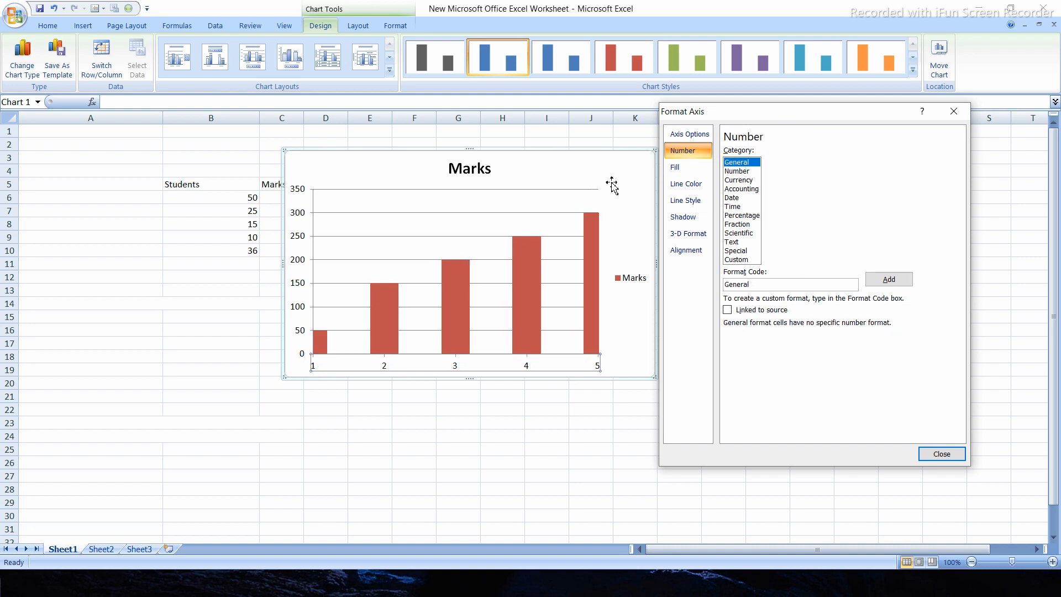
# Try a solid fill with adjusted transparency on the horizontal axis labels, and return the fill to Automatic
pyautogui.click(677, 168)
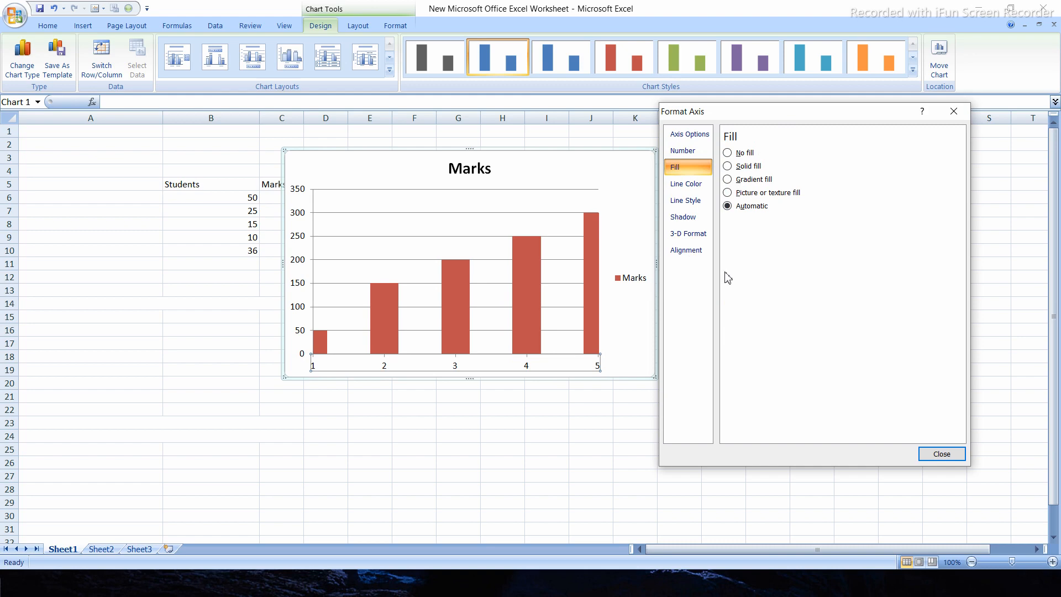
pyautogui.click(727, 166)
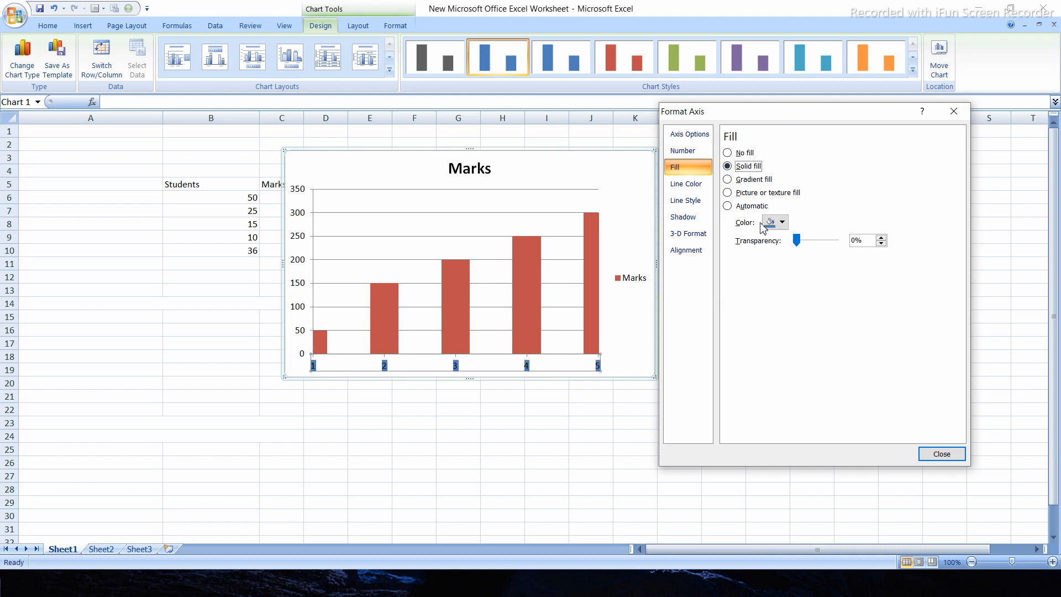
pyautogui.moveTo(803, 244); pyautogui.dragTo(764, 260)
pyautogui.click(726, 209)
# Give the horizontal axis a solid black line with 53% transparency
pyautogui.click(691, 183)
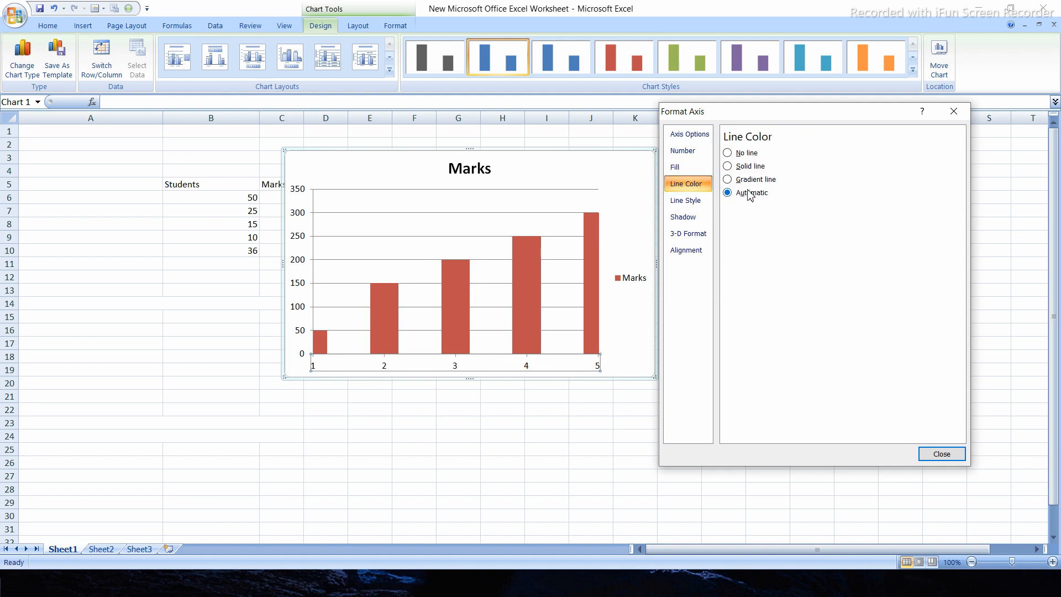
pyautogui.click(733, 167)
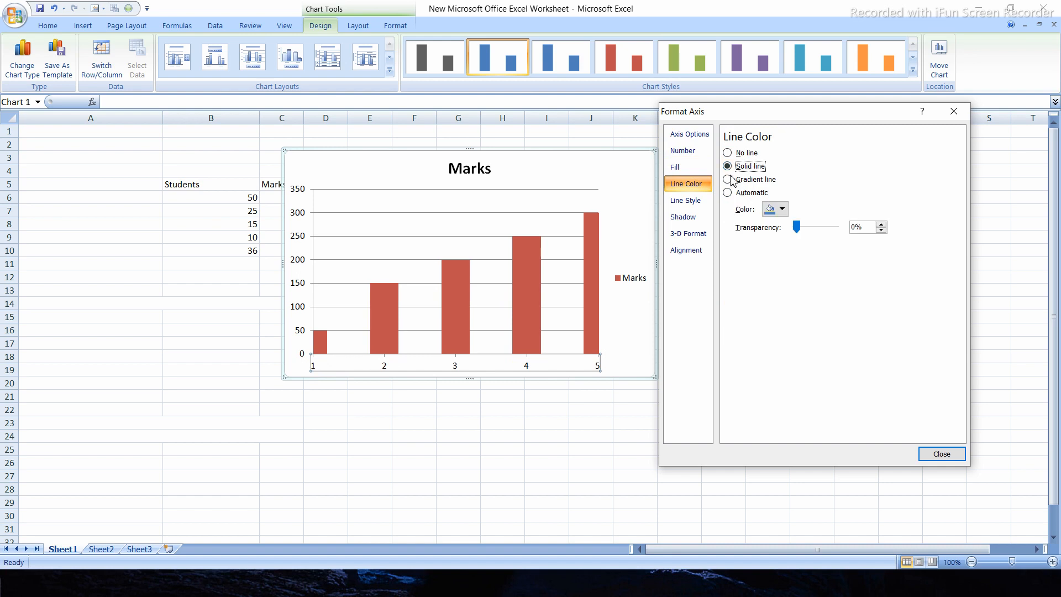
pyautogui.click(783, 210)
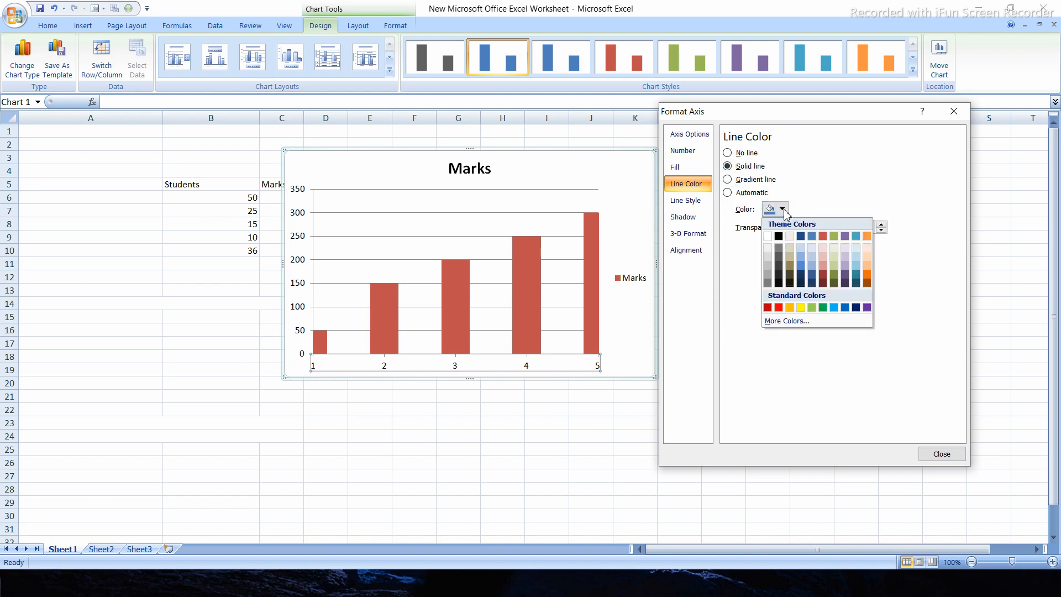
pyautogui.click(782, 237)
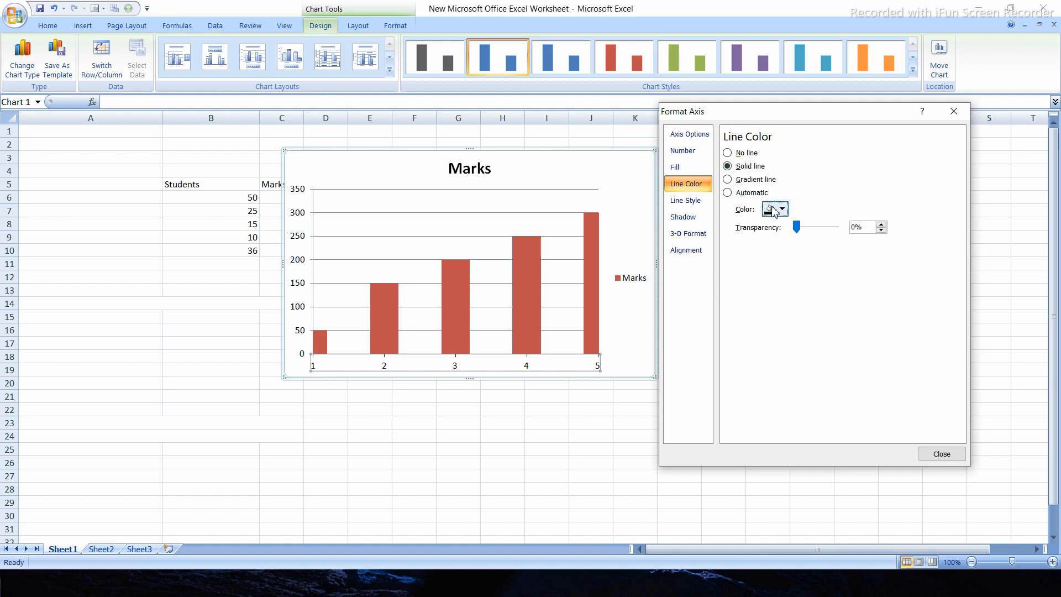
pyautogui.moveTo(796, 227); pyautogui.dragTo(820, 245)
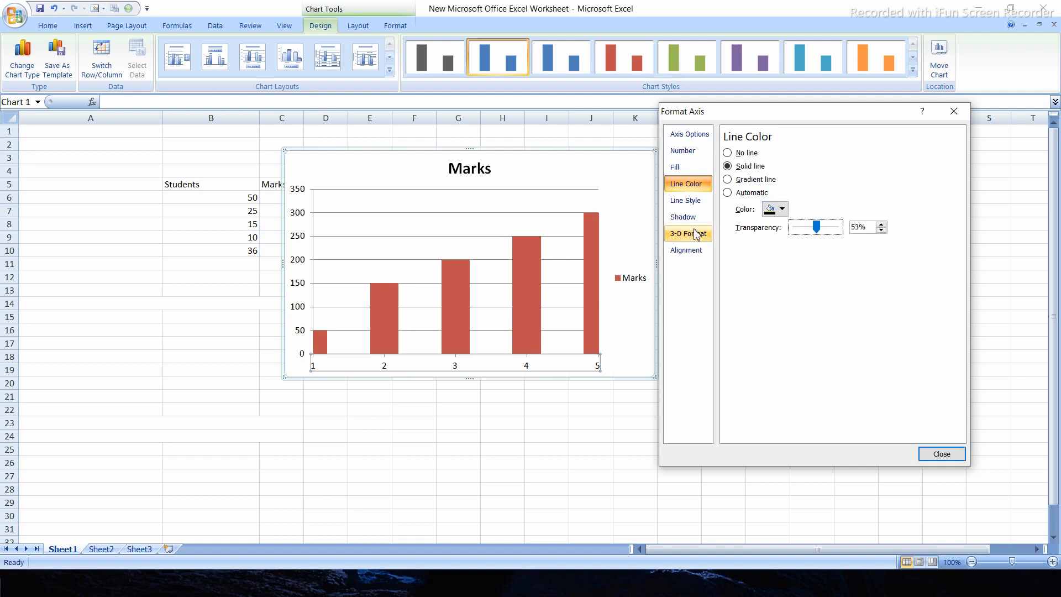
# Apply a dashed line style to the horizontal axis
pyautogui.click(687, 205)
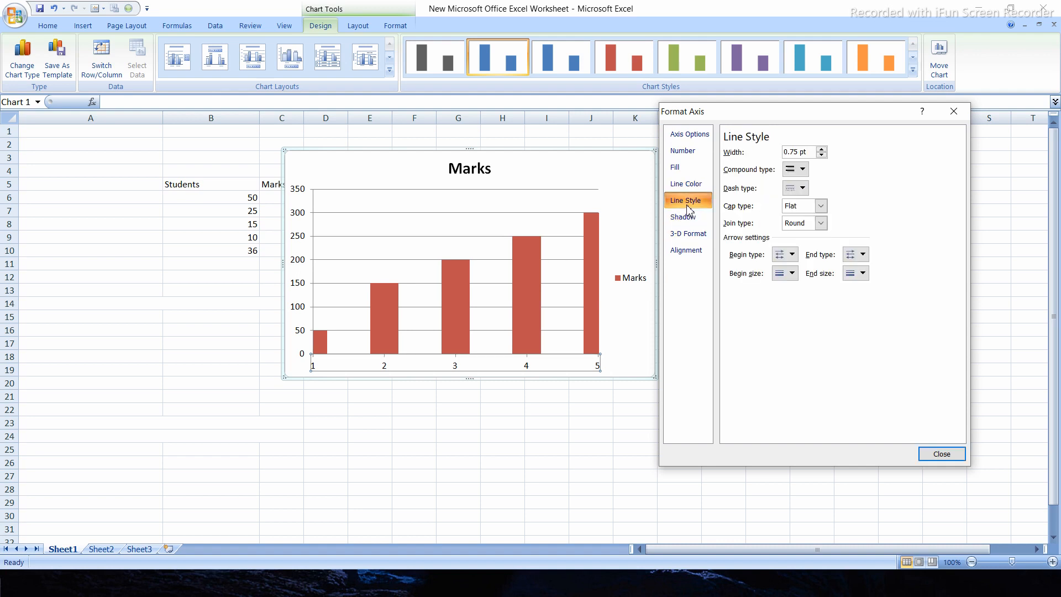
pyautogui.click(801, 189)
pyautogui.click(805, 243)
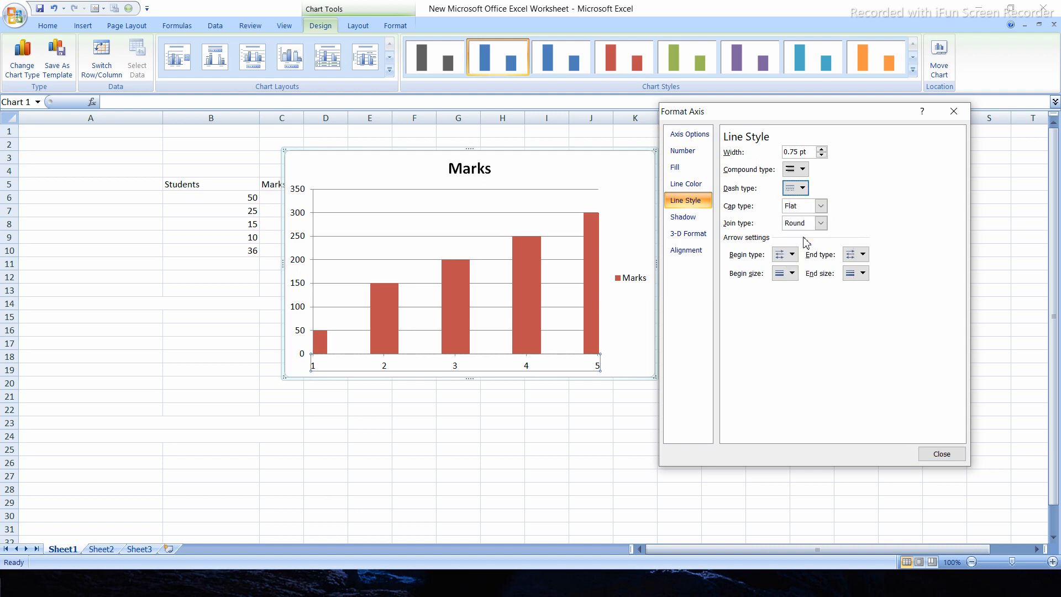
pyautogui.click(796, 189)
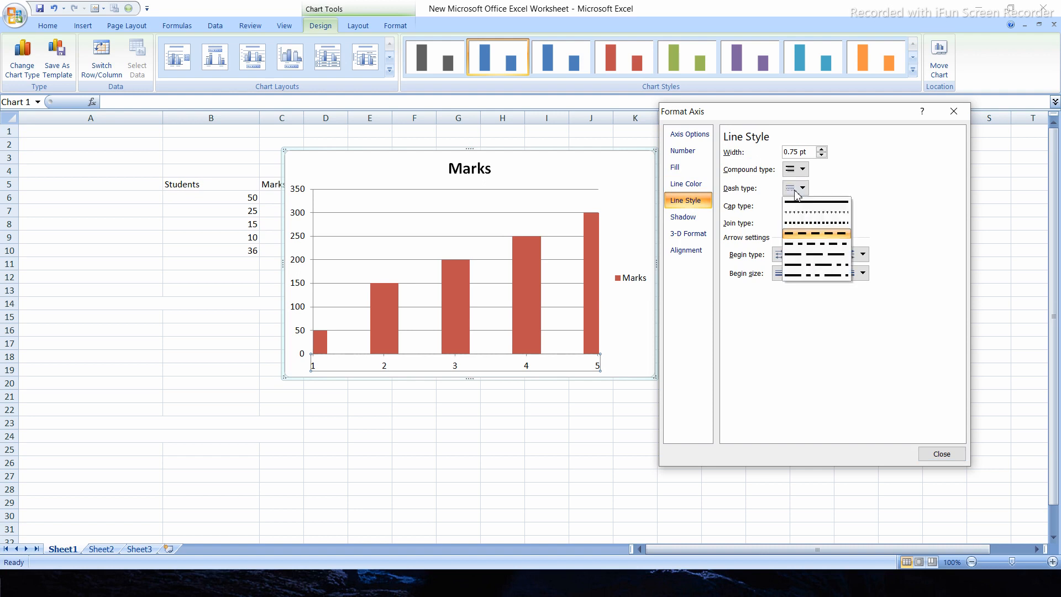
pyautogui.click(805, 244)
# Try a horizontal axis line width of up to 4 pt, and return it to 0.75 pt
pyautogui.click(820, 154)
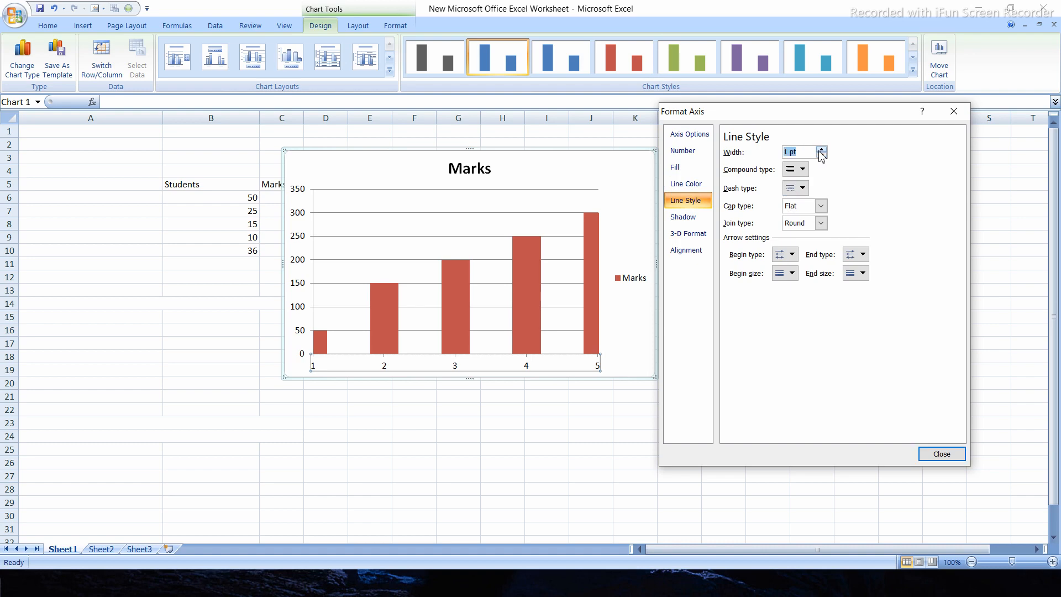
pyautogui.click(820, 153)
pyautogui.click(820, 152)
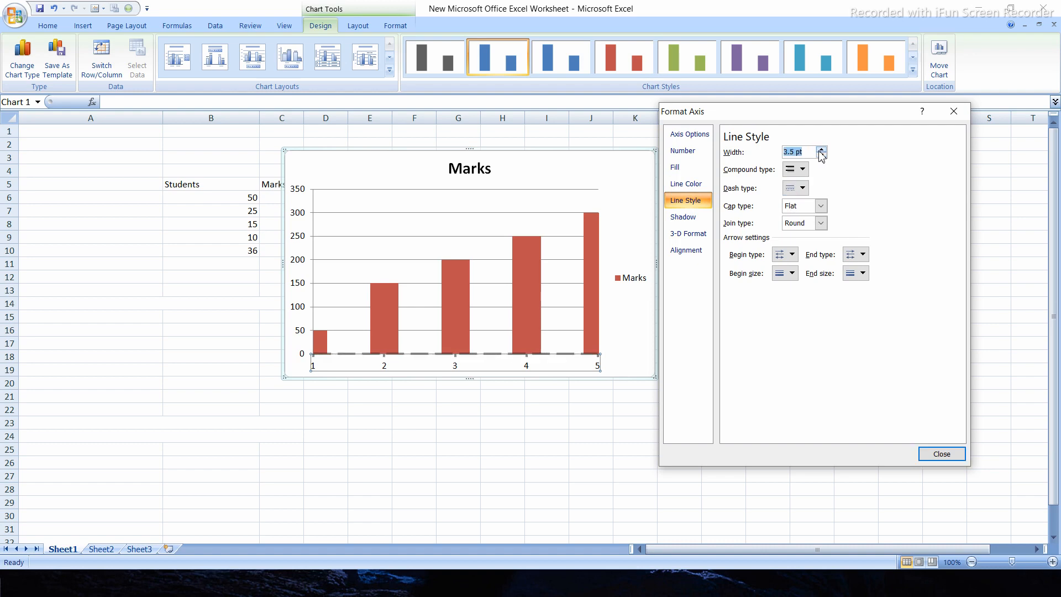
pyautogui.click(820, 153)
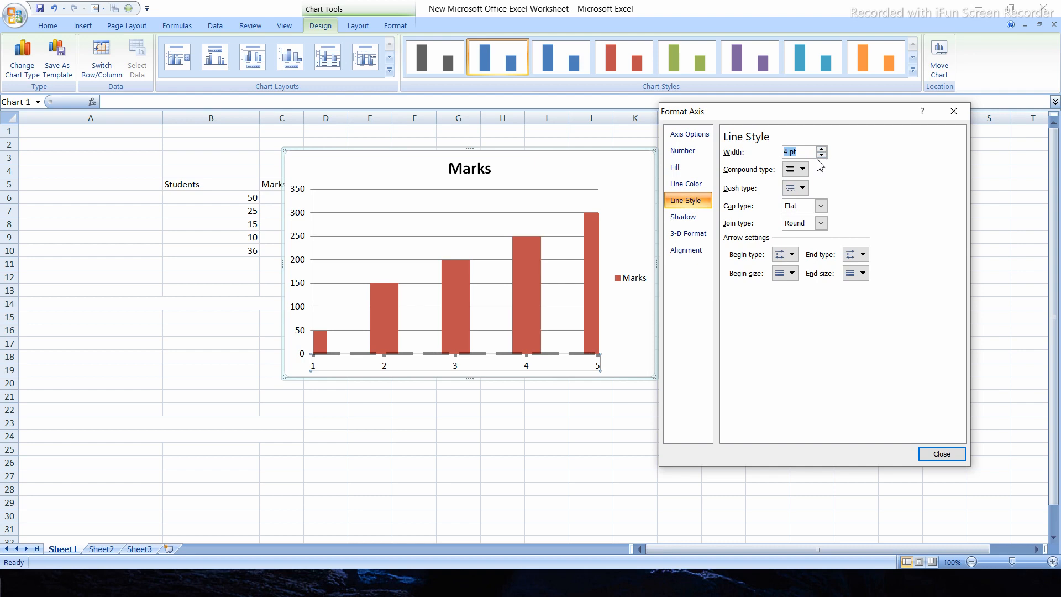
pyautogui.click(822, 155)
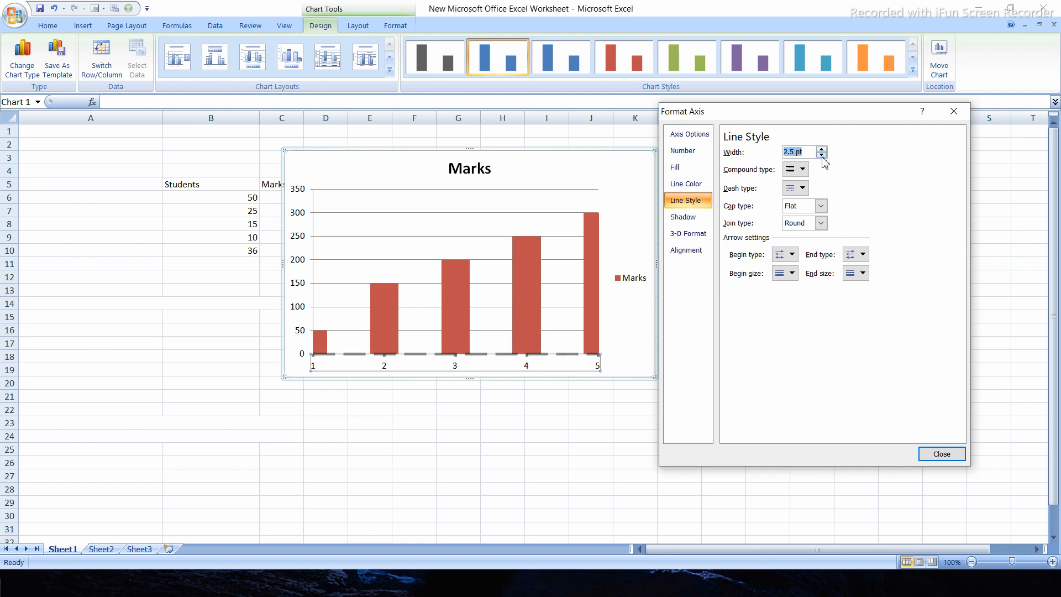
pyautogui.click(822, 156)
pyautogui.click(822, 156)
pyautogui.click(821, 155)
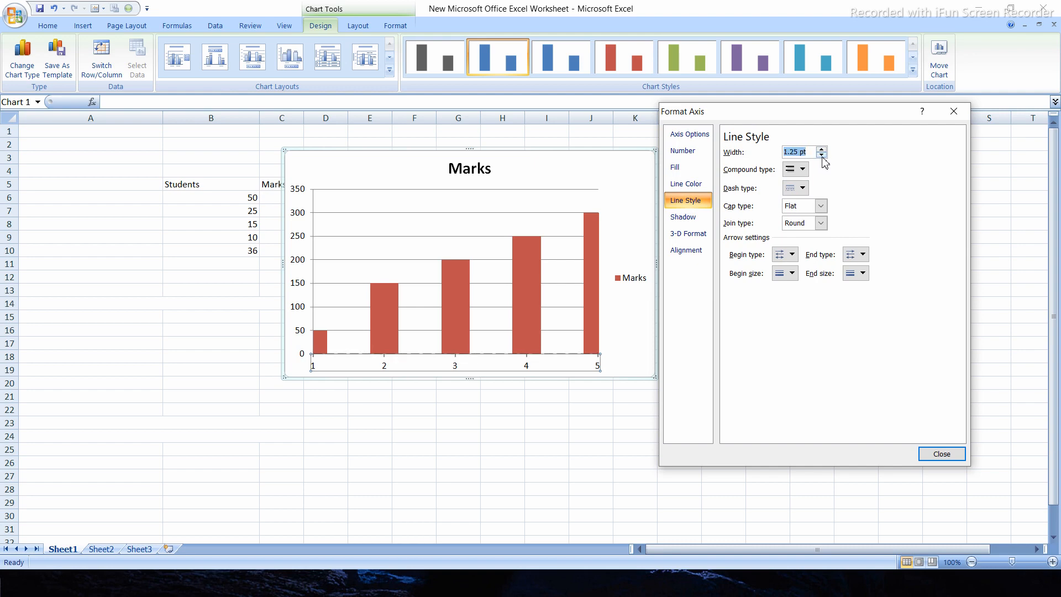
pyautogui.click(822, 155)
pyautogui.click(822, 156)
# Compare the Square and Flat cap types for the horizontal axis line, and set the cap type to Round
pyautogui.click(820, 208)
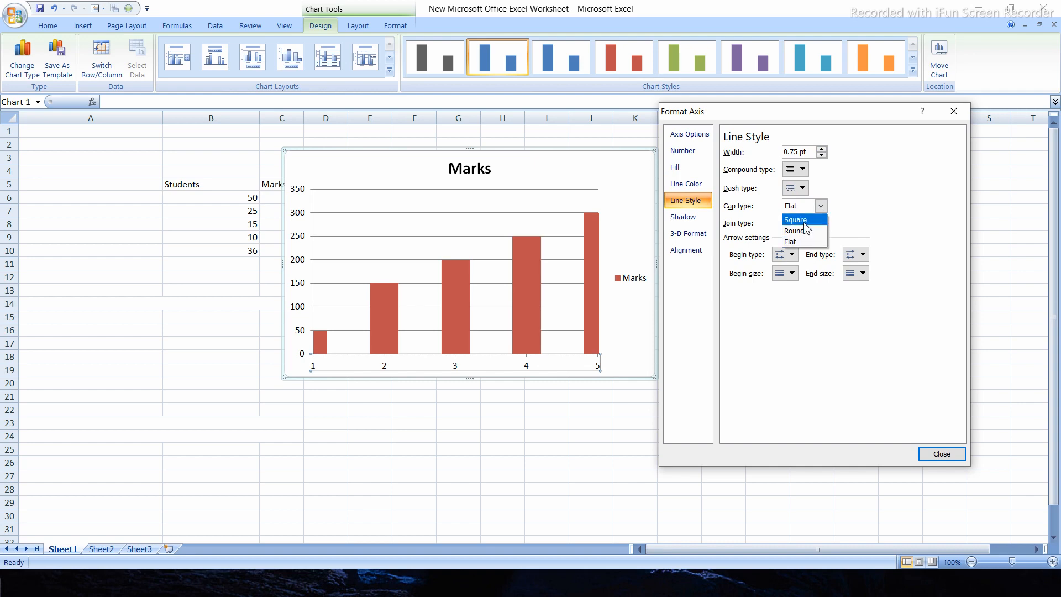
pyautogui.click(806, 220)
pyautogui.click(821, 206)
pyautogui.click(807, 242)
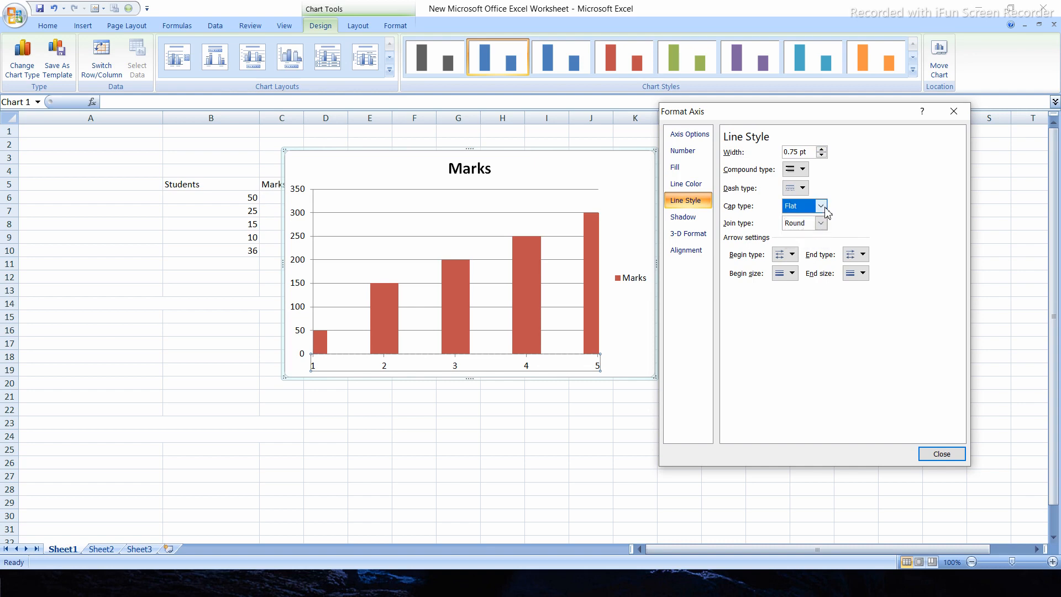
pyautogui.click(823, 207)
pyautogui.click(804, 231)
# Try the Bevel join type on the horizontal axis line, and return it to Round
pyautogui.click(821, 223)
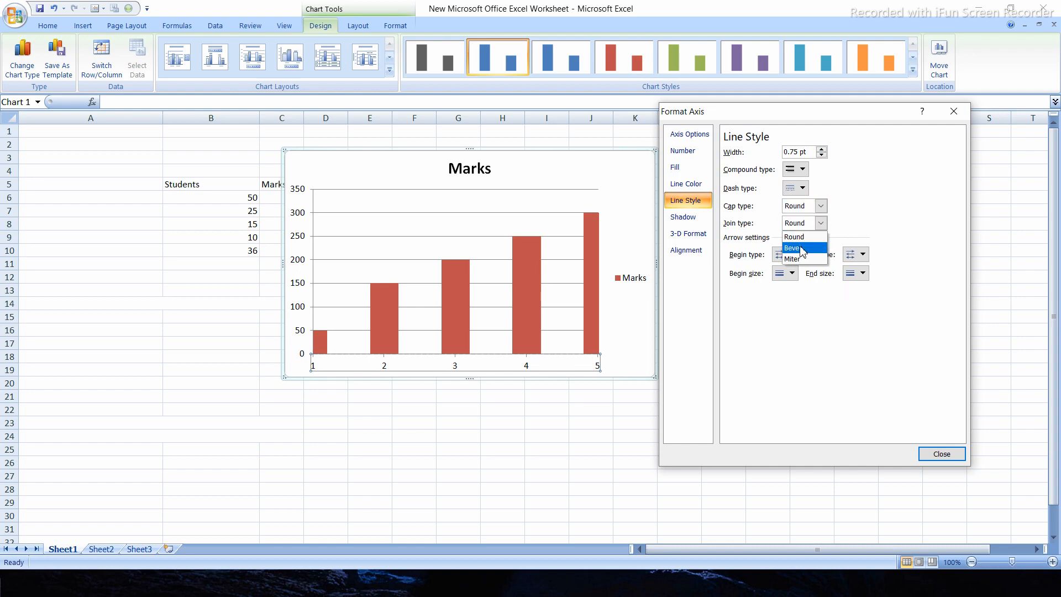
pyautogui.click(802, 249)
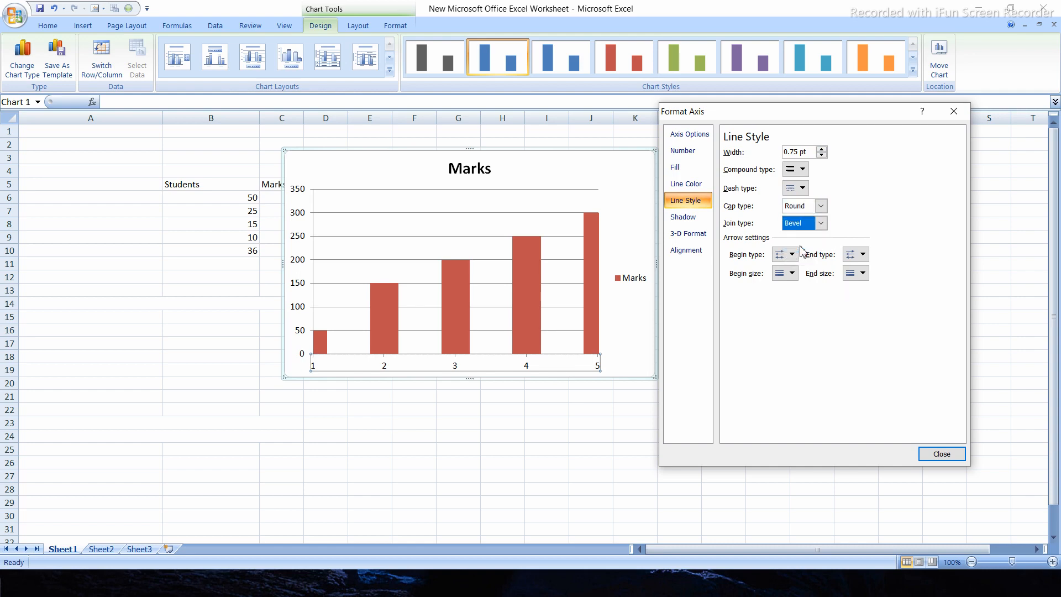
pyautogui.click(824, 225)
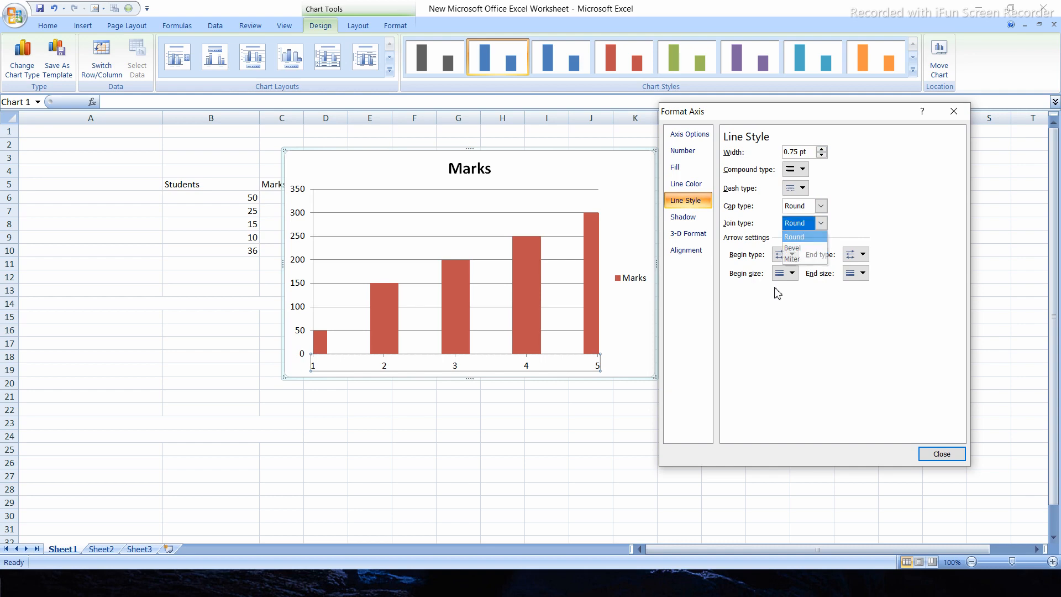
pyautogui.click(796, 236)
# Try an arrowhead at the start of the horizontal axis line, and set both its begin and end types to diamonds
pyautogui.click(790, 255)
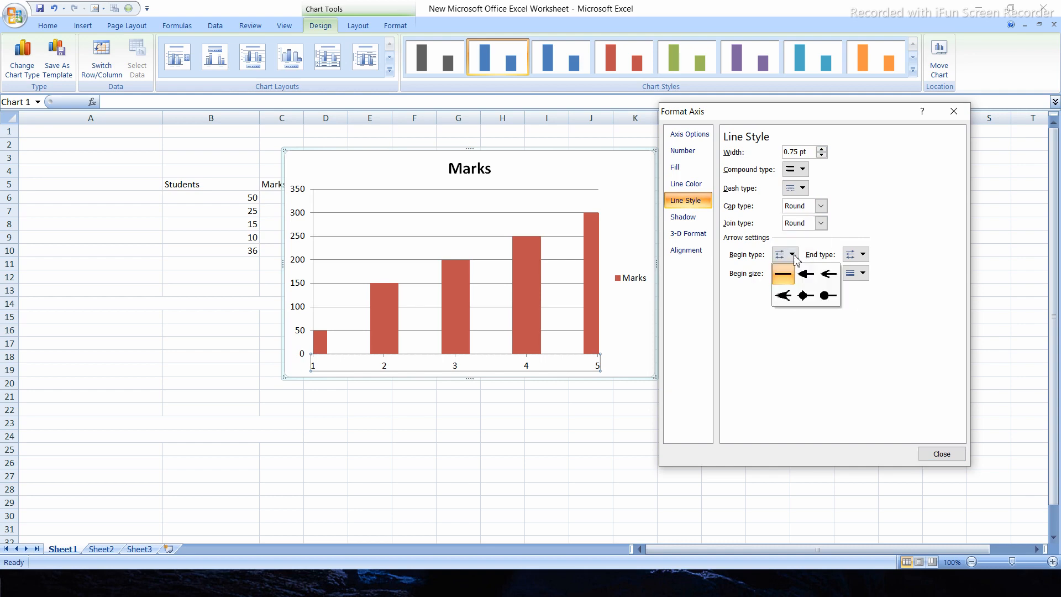
pyautogui.click(813, 274)
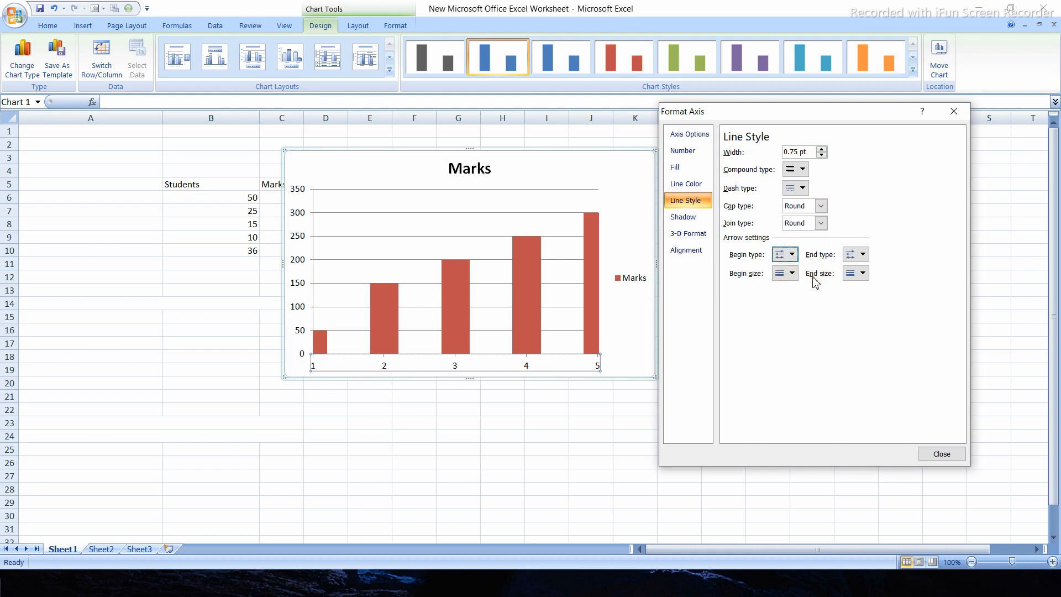
pyautogui.click(790, 255)
pyautogui.click(805, 295)
pyautogui.click(853, 255)
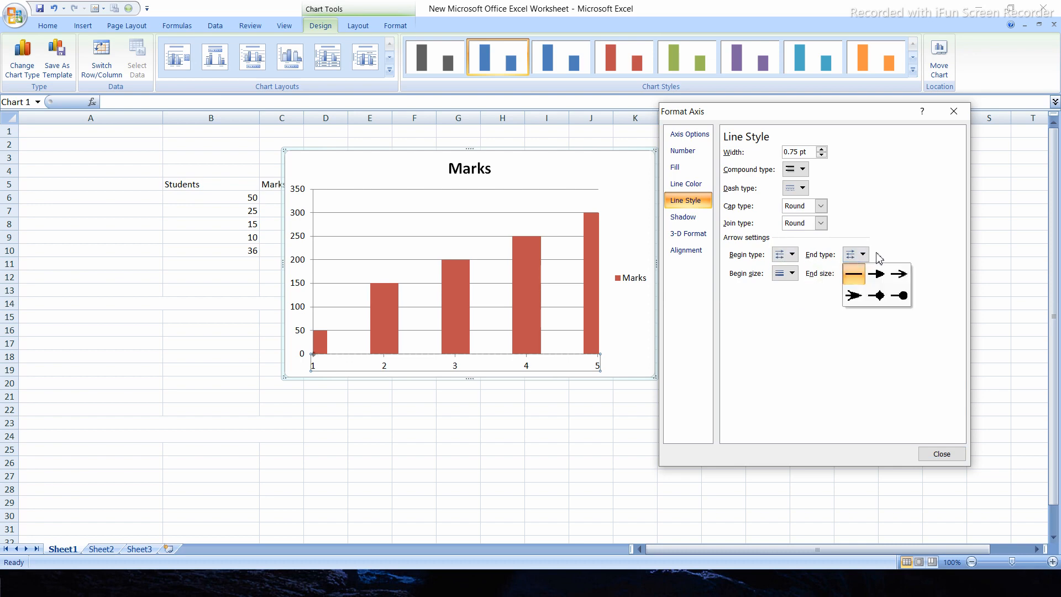
pyautogui.click(880, 294)
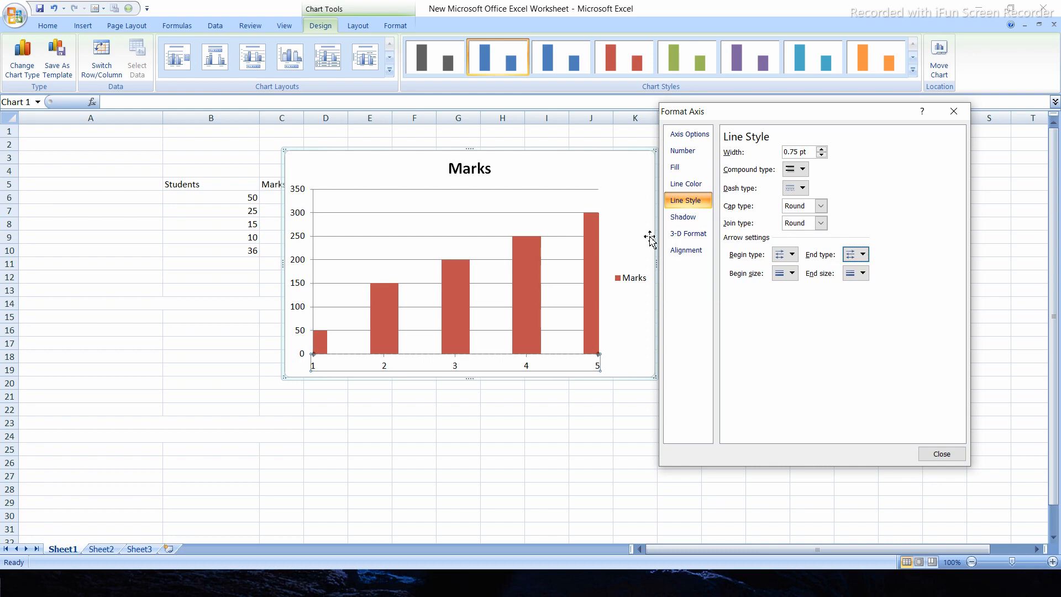
# Apply an Inner shadow preset with a 270° angle to the horizontal axis, and set the shadow transparency to 100%
pyautogui.click(689, 220)
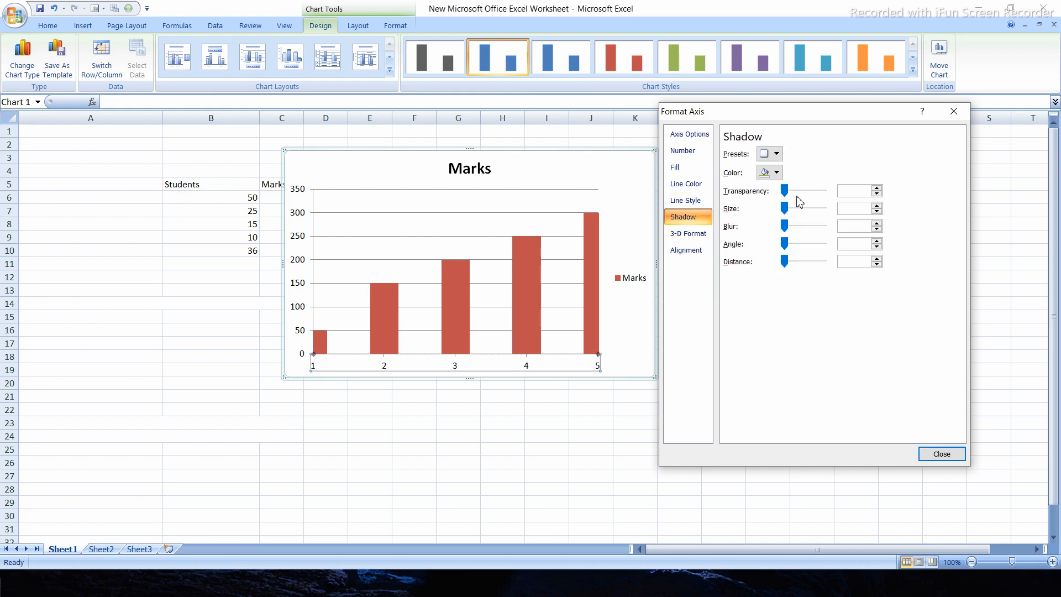
pyautogui.click(777, 154)
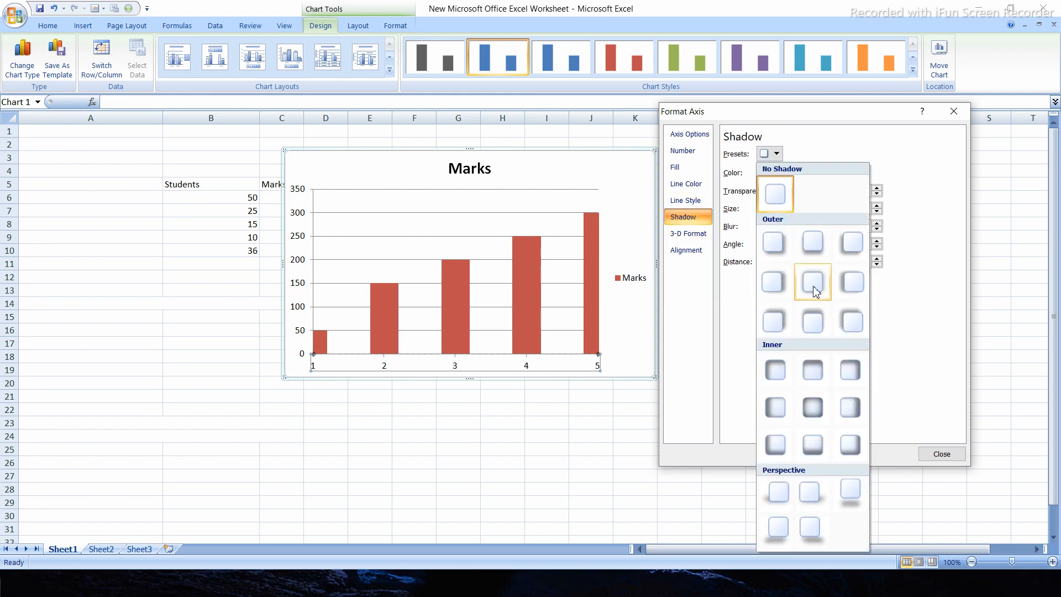
pyautogui.click(810, 370)
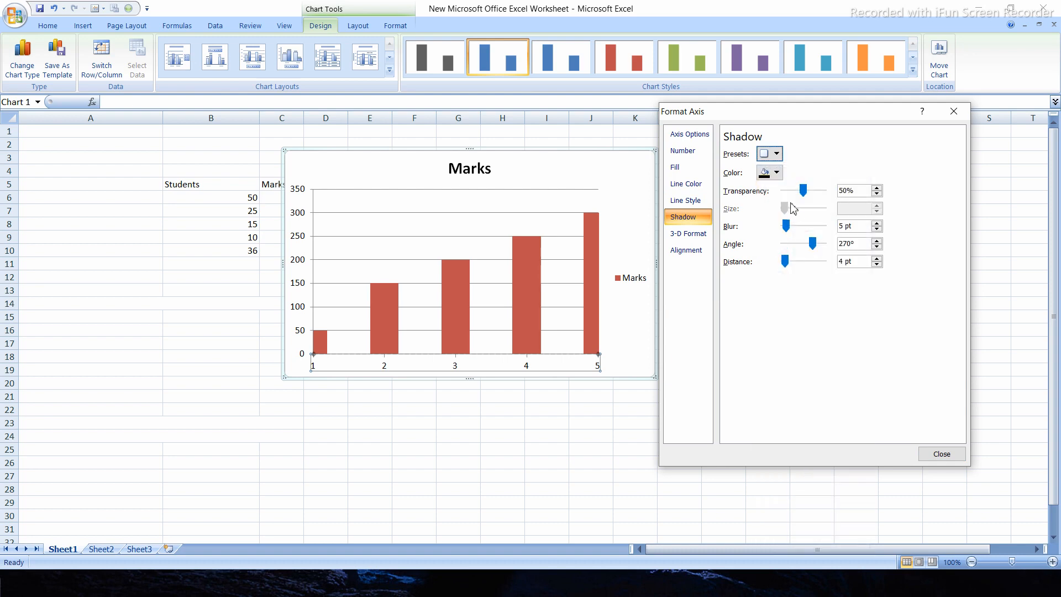
pyautogui.moveTo(802, 191); pyautogui.dragTo(823, 191)
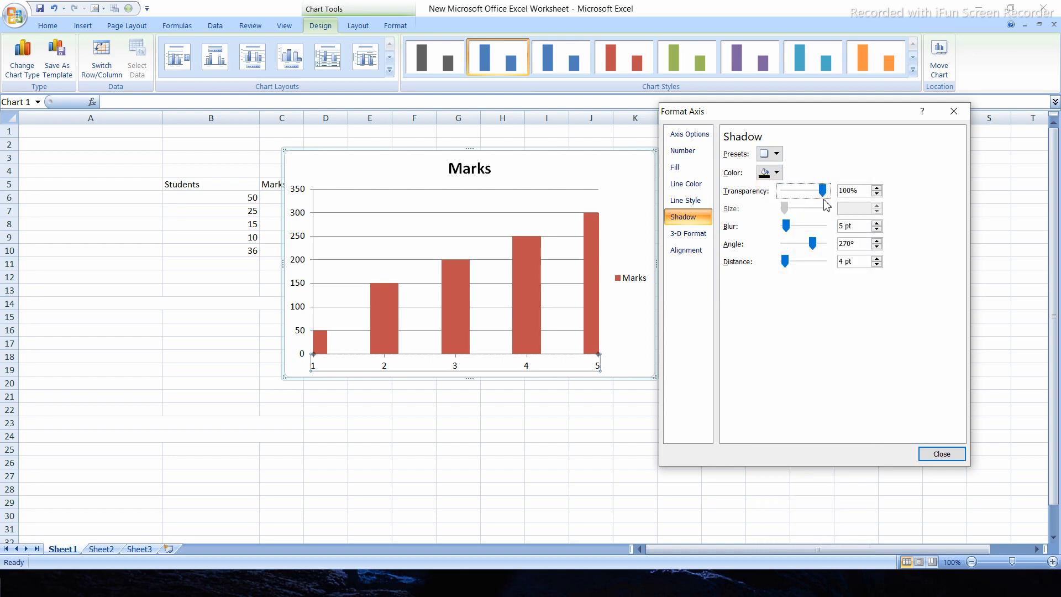
# Examine the surface material choices in the horizontal axis's 3-D format, and close the axis formatting
pyautogui.click(688, 233)
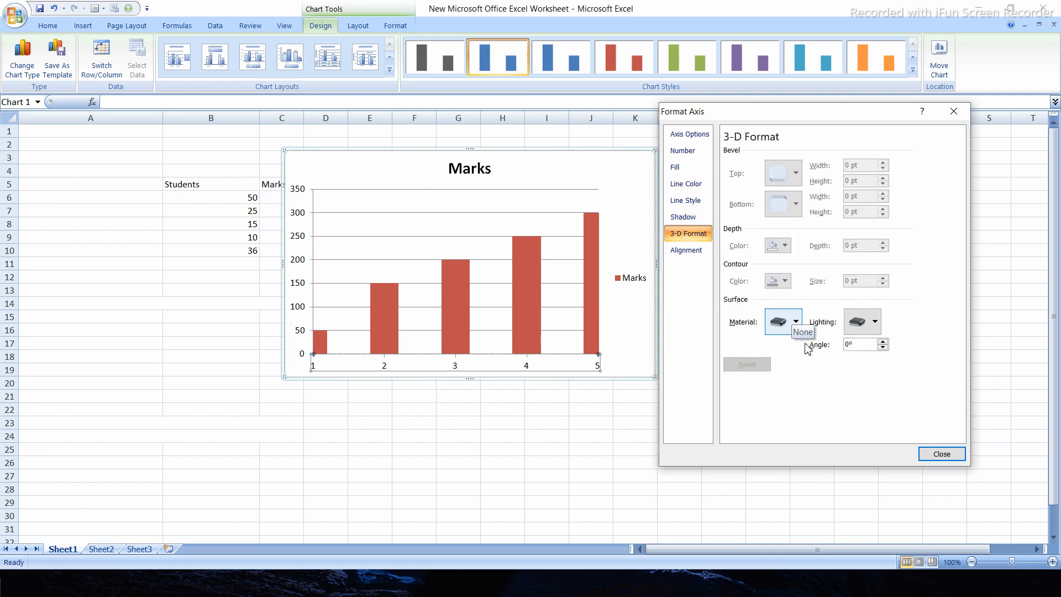
pyautogui.click(796, 324)
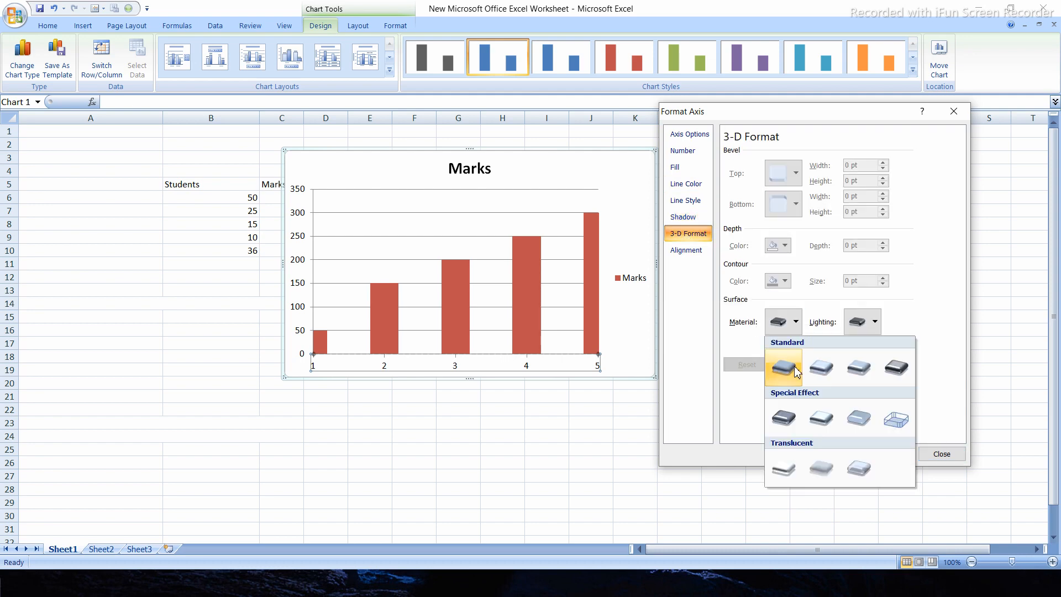
pyautogui.click(794, 408)
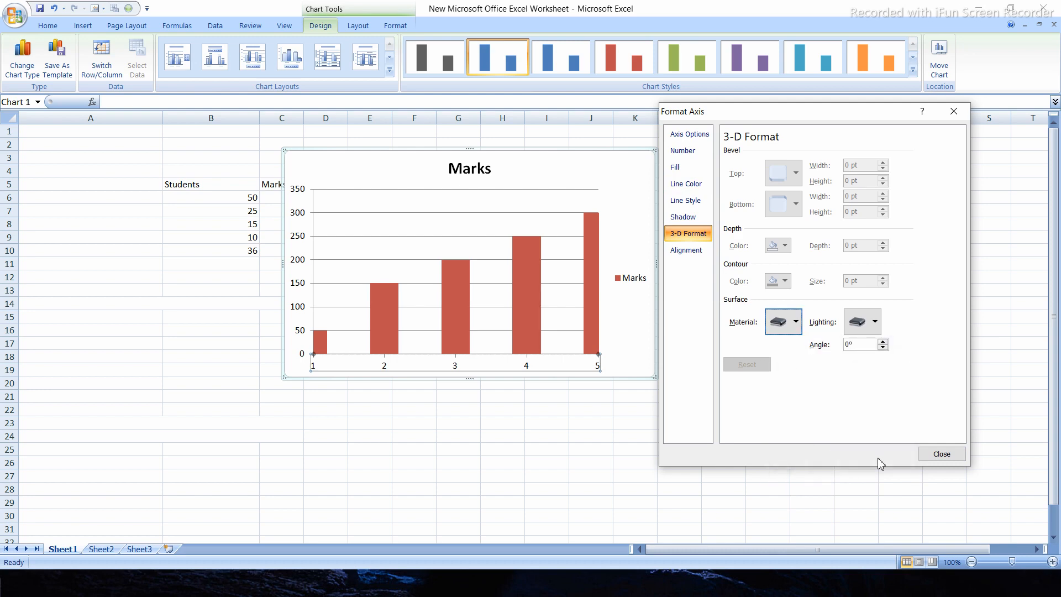
pyautogui.click(934, 454)
pyautogui.click(623, 394)
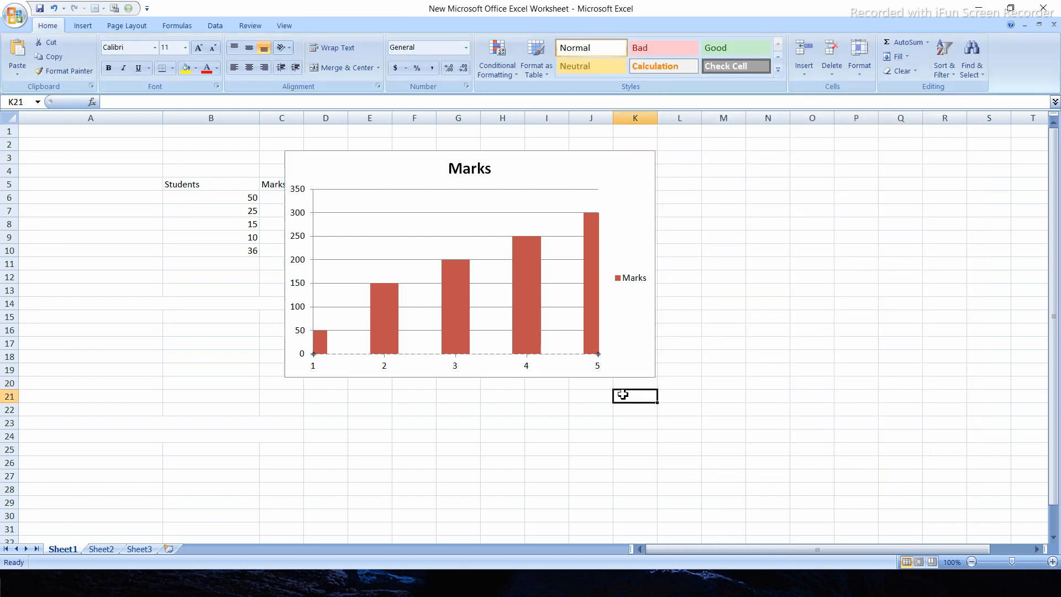
pyautogui.click(643, 222)
pyautogui.click(683, 381)
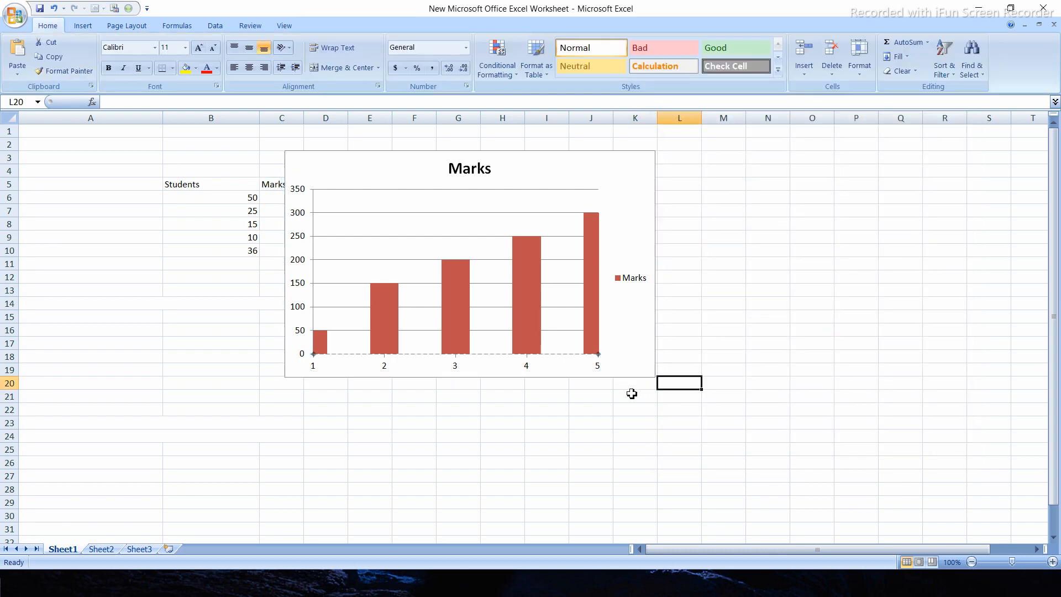
pyautogui.click(461, 362)
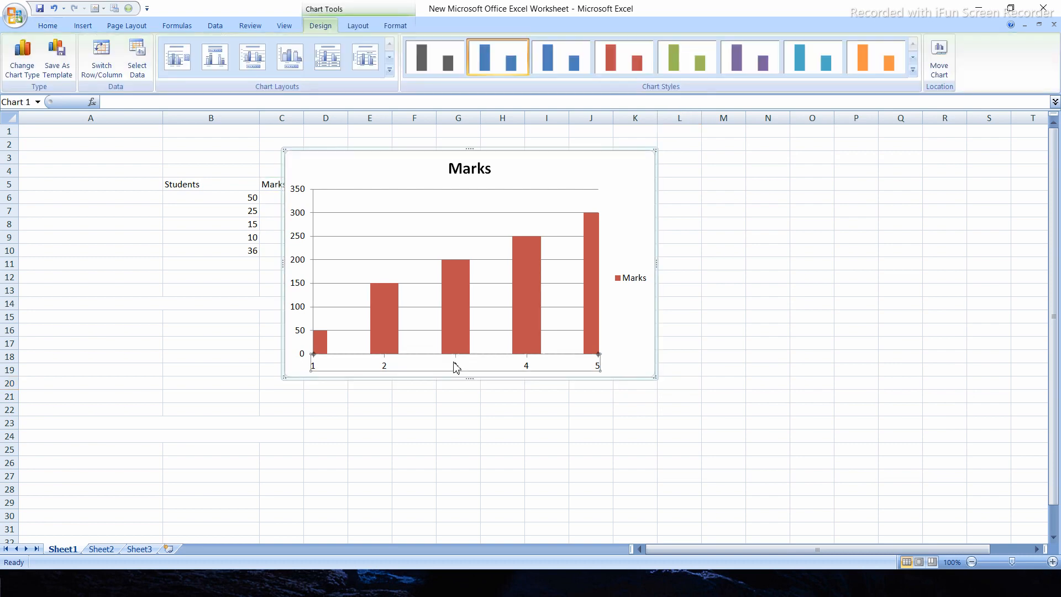
pyautogui.rightClick(456, 367)
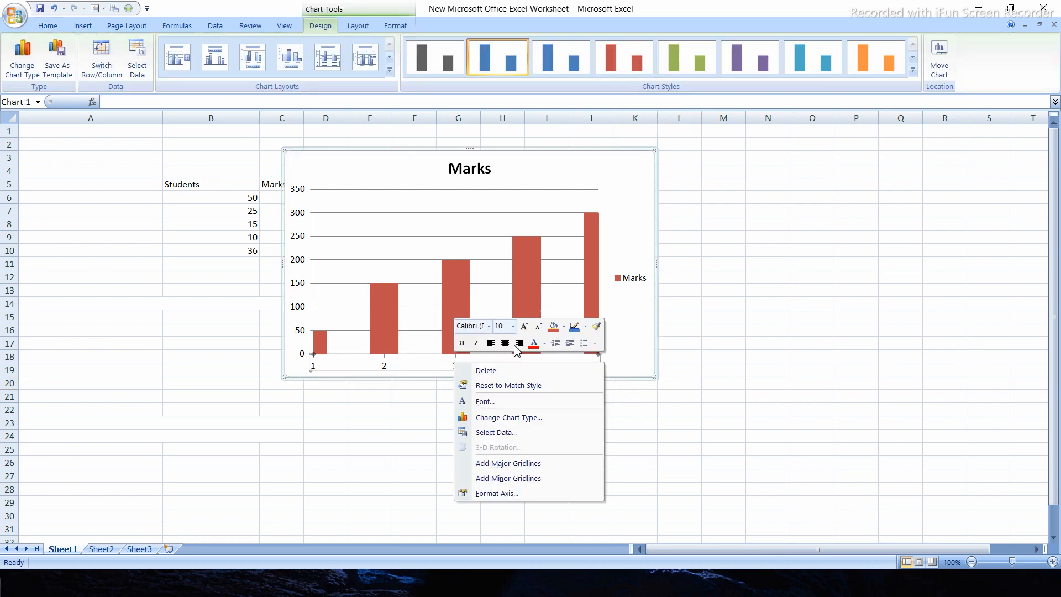
pyautogui.click(516, 432)
pyautogui.click(510, 423)
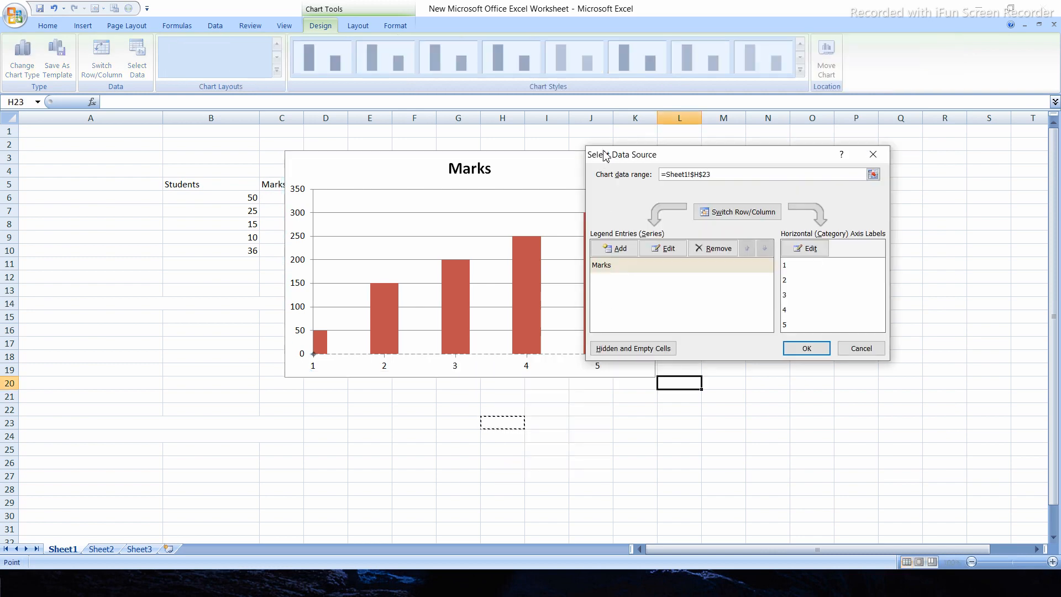
pyautogui.moveTo(604, 154); pyautogui.dragTo(711, 142)
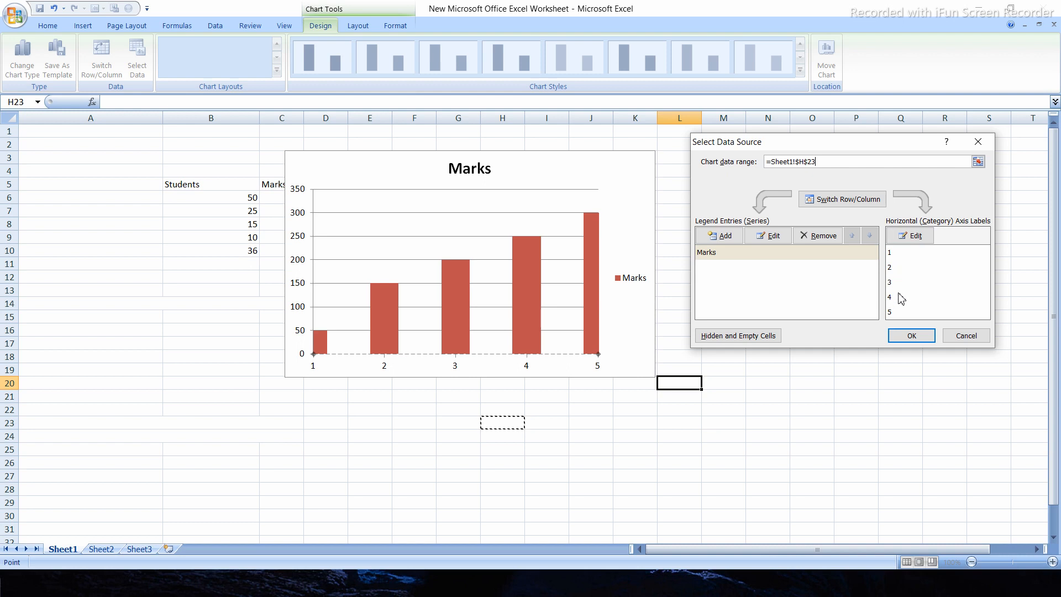
pyautogui.click(909, 238)
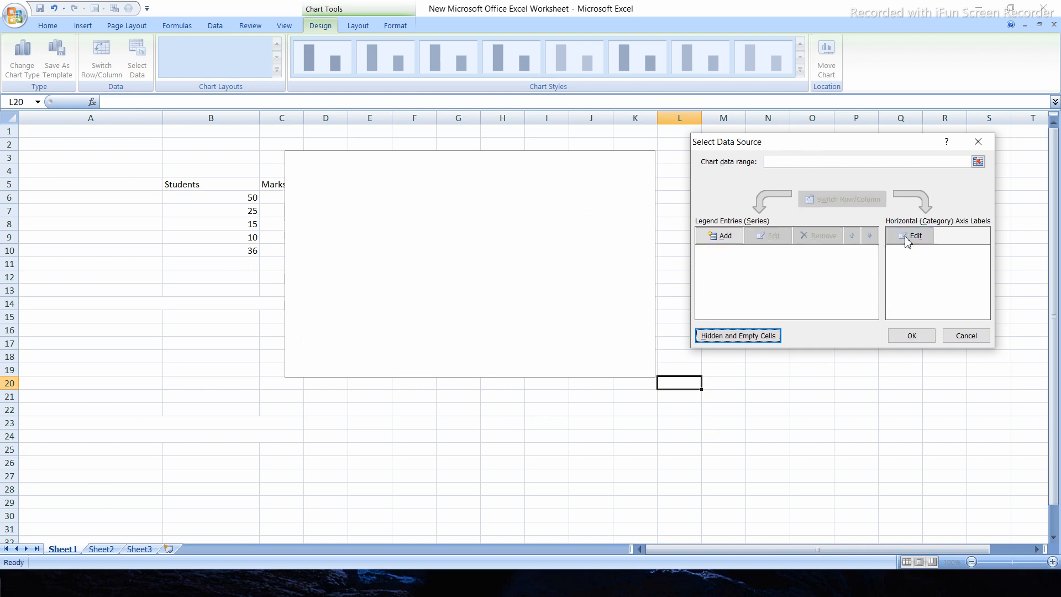
pyautogui.click(966, 335)
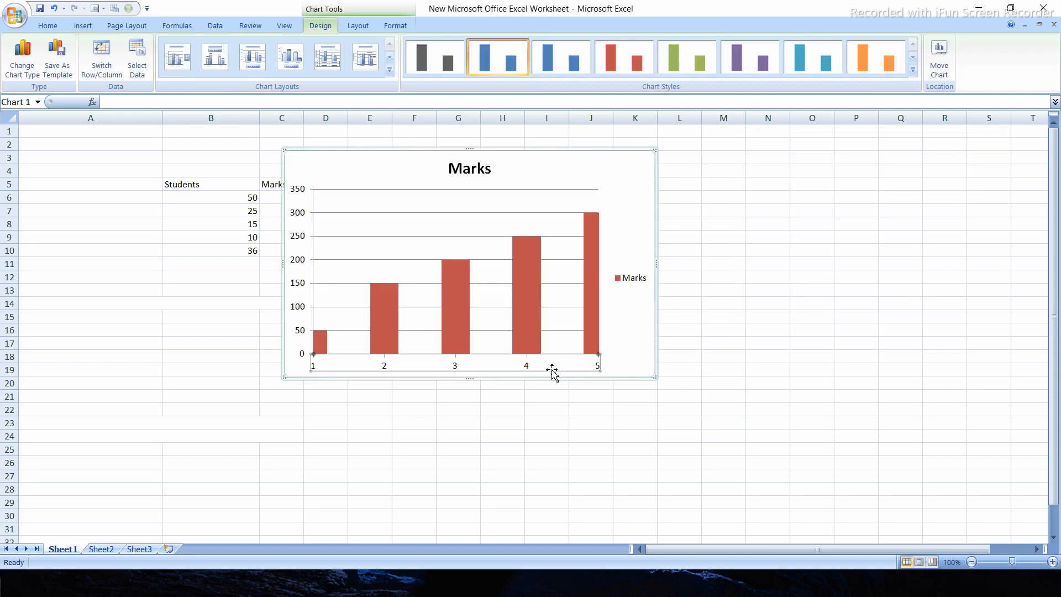
pyautogui.rightClick(544, 369)
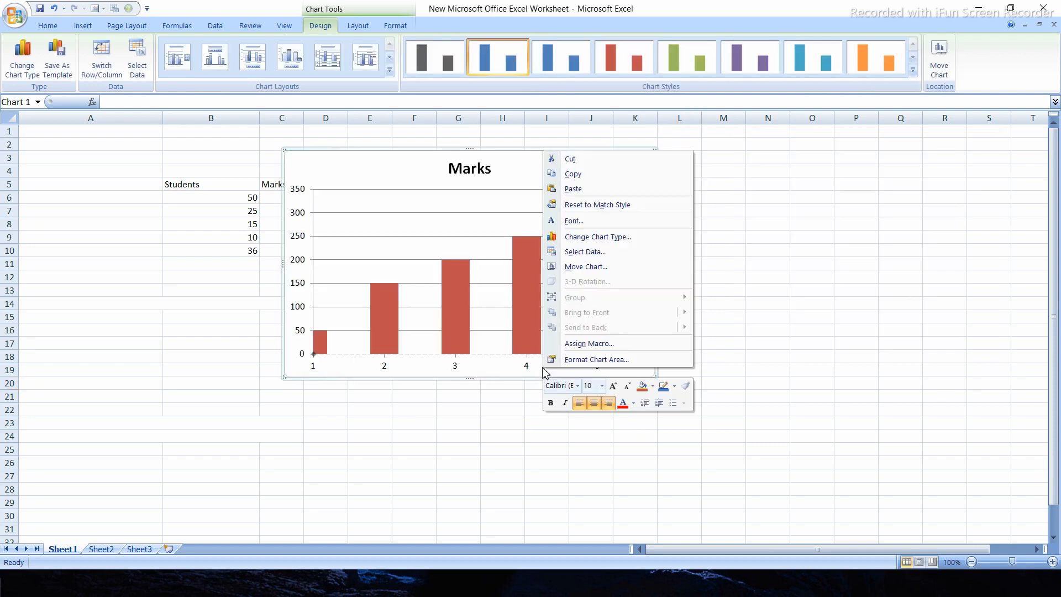
pyautogui.click(354, 374)
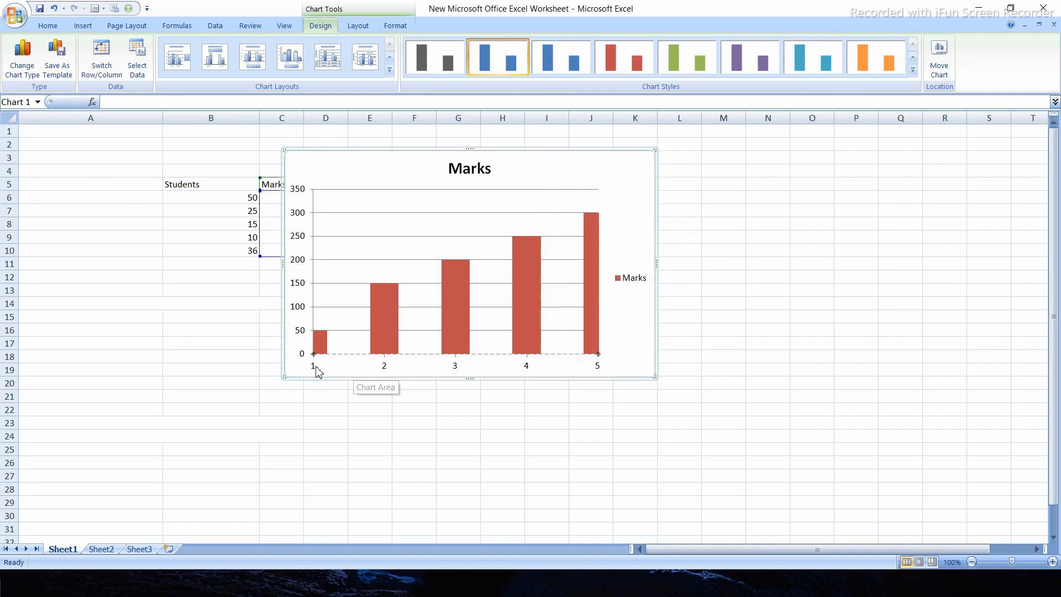
# Set the chart's horizontal category axis labels to 50, 25, 15, 10, 36 in the data source
pyautogui.click(318, 371)
pyautogui.rightClick(317, 372)
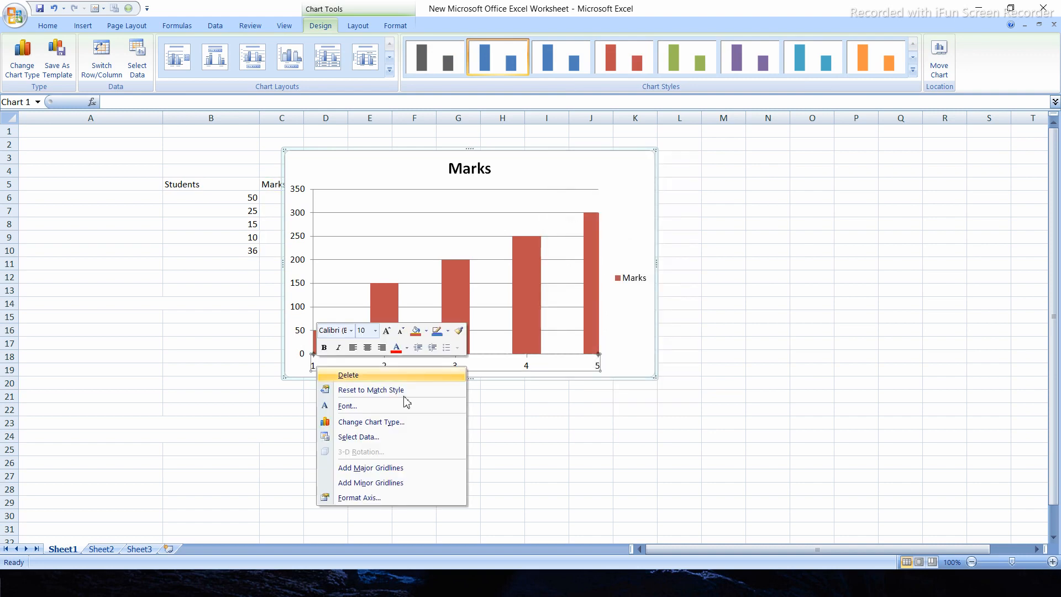
pyautogui.click(373, 441)
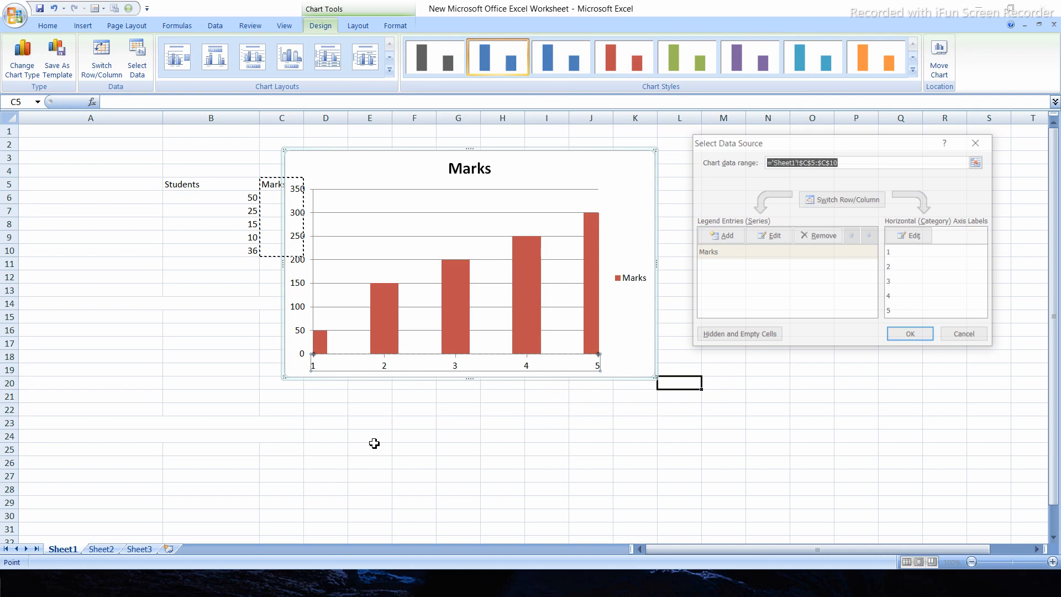
pyautogui.click(901, 254)
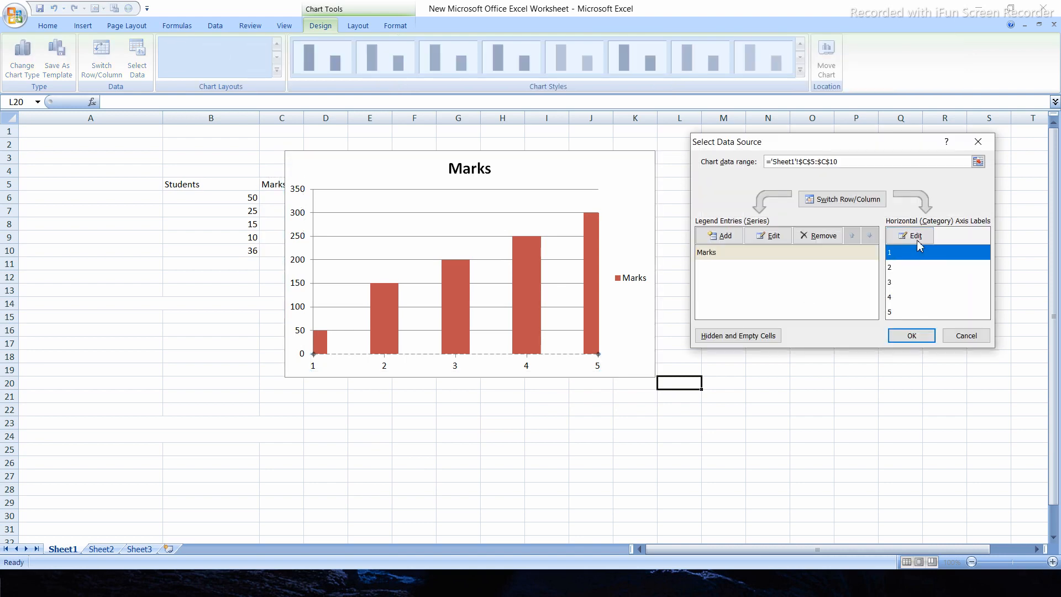
pyautogui.click(913, 236)
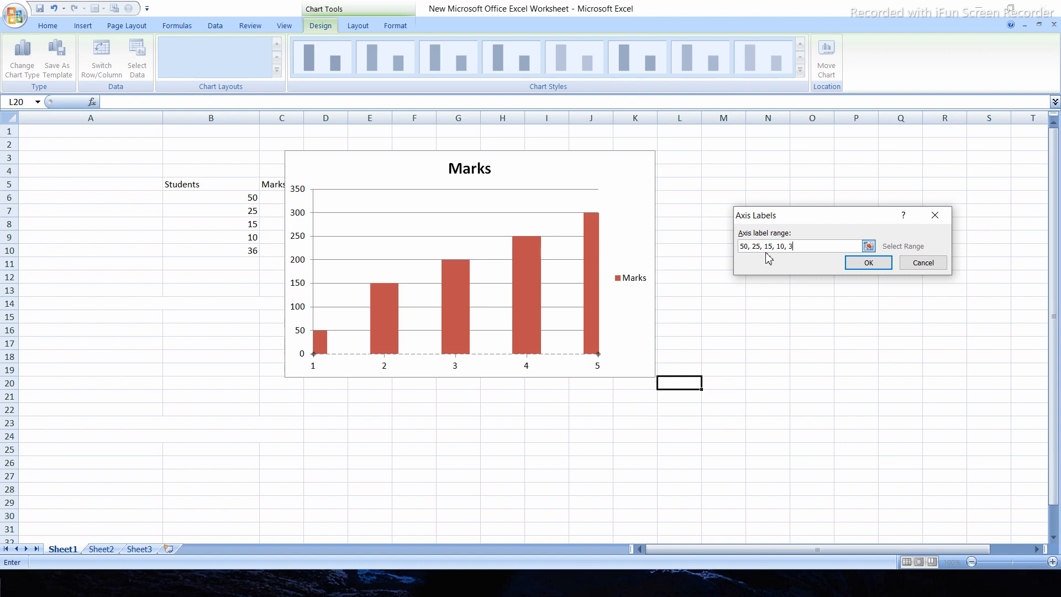
pyautogui.click(878, 266)
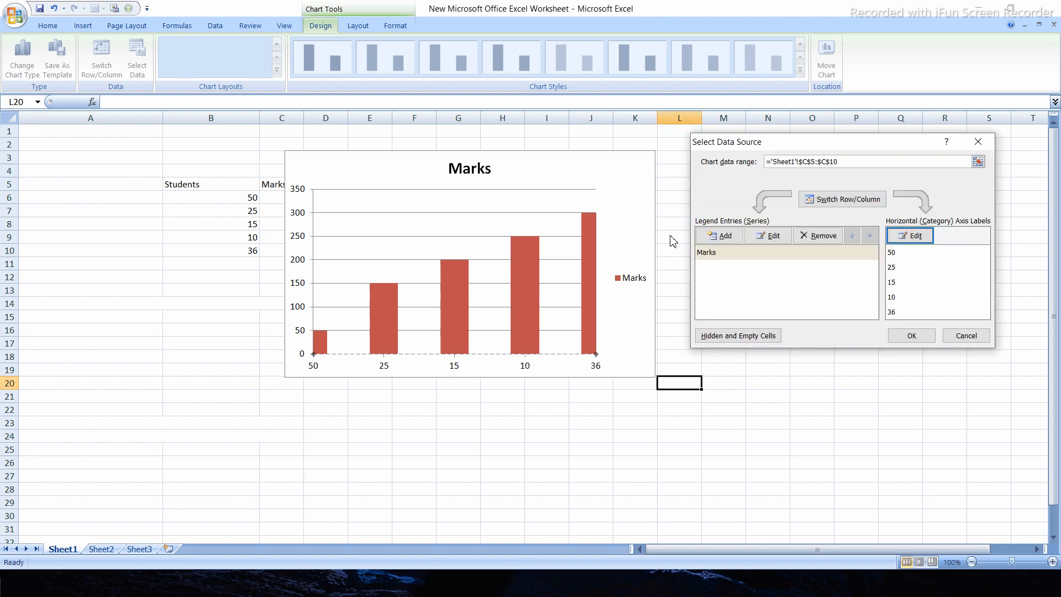
pyautogui.click(911, 335)
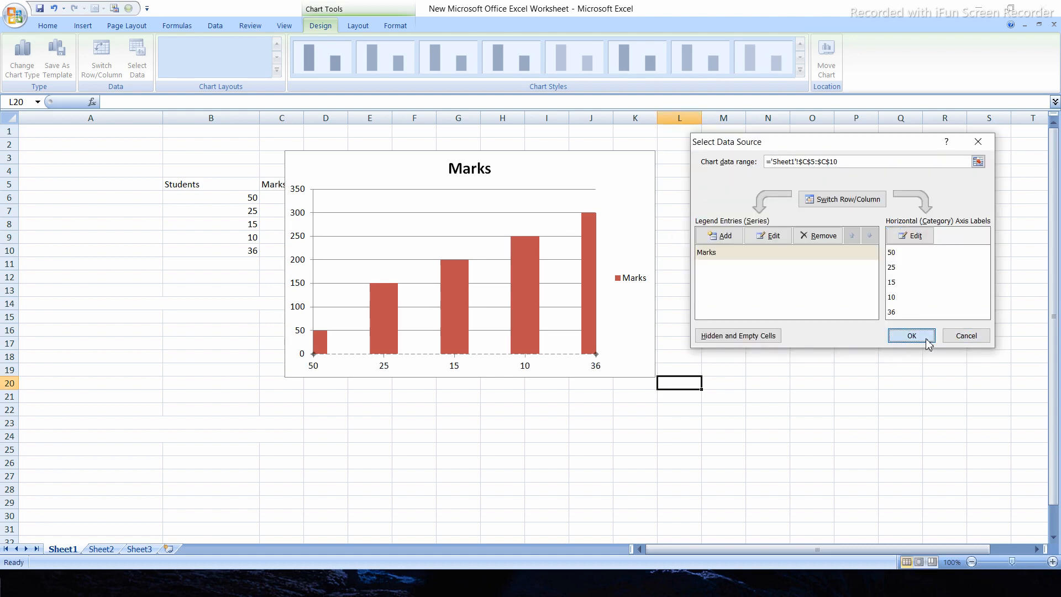
# Move the chart away from the data so that it no longer covers the Marks column, and keep it selected
pyautogui.moveTo(604, 177); pyautogui.dragTo(756, 204)
pyautogui.click(630, 502)
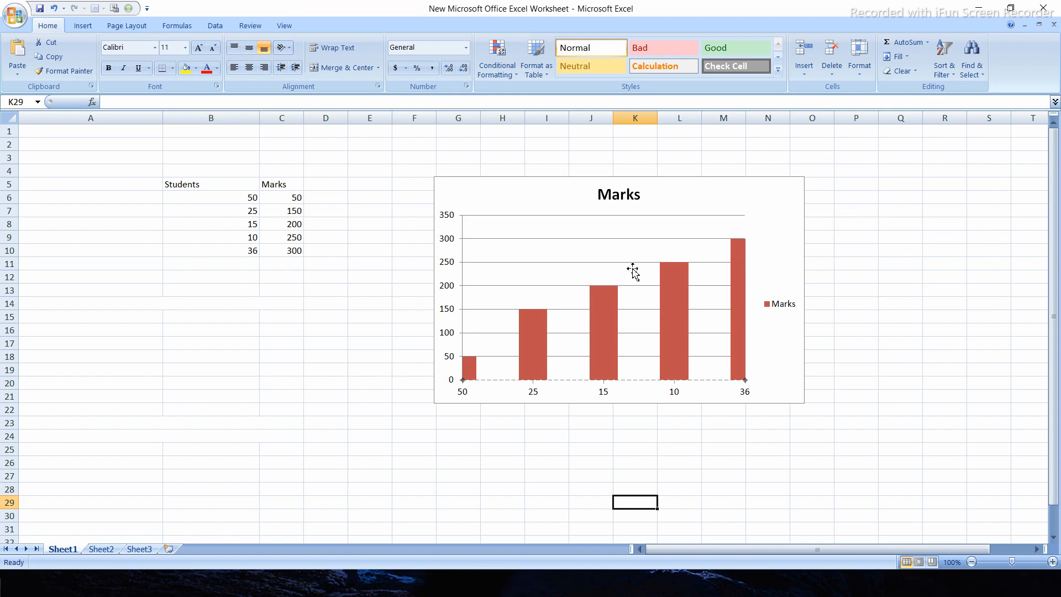
pyautogui.click(612, 394)
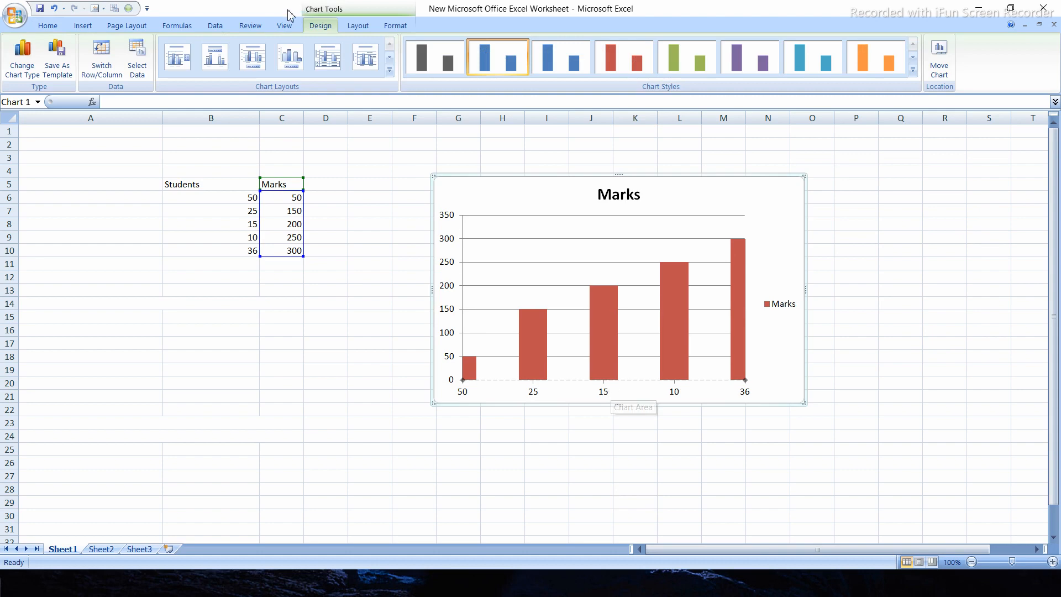
# Try Layout 10, Layout 6 and Layout 2 on the Marks chart, and return it to Layout 1
pyautogui.click(389, 70)
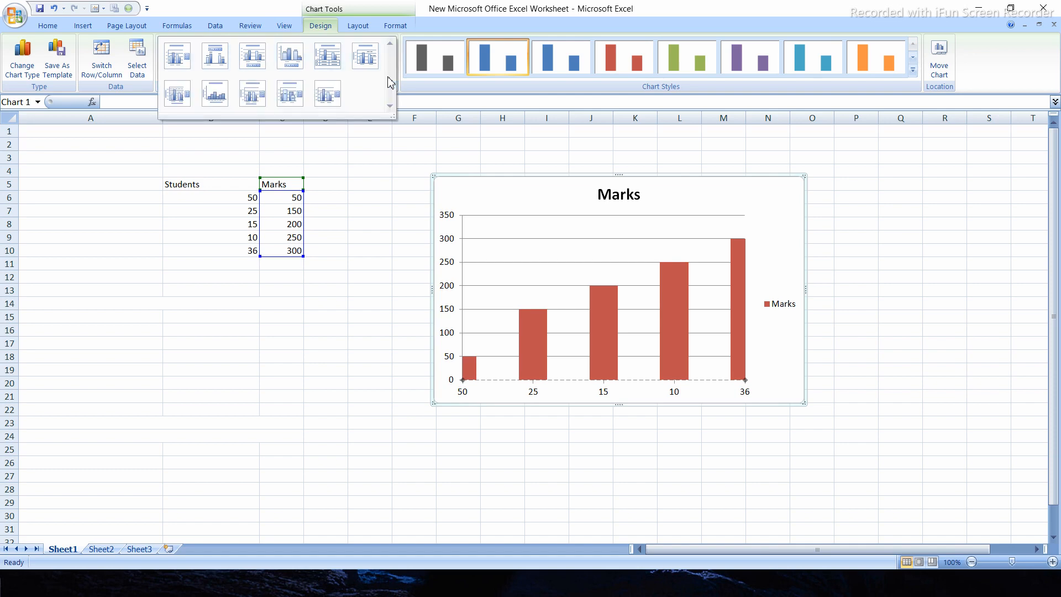
pyautogui.click(300, 90)
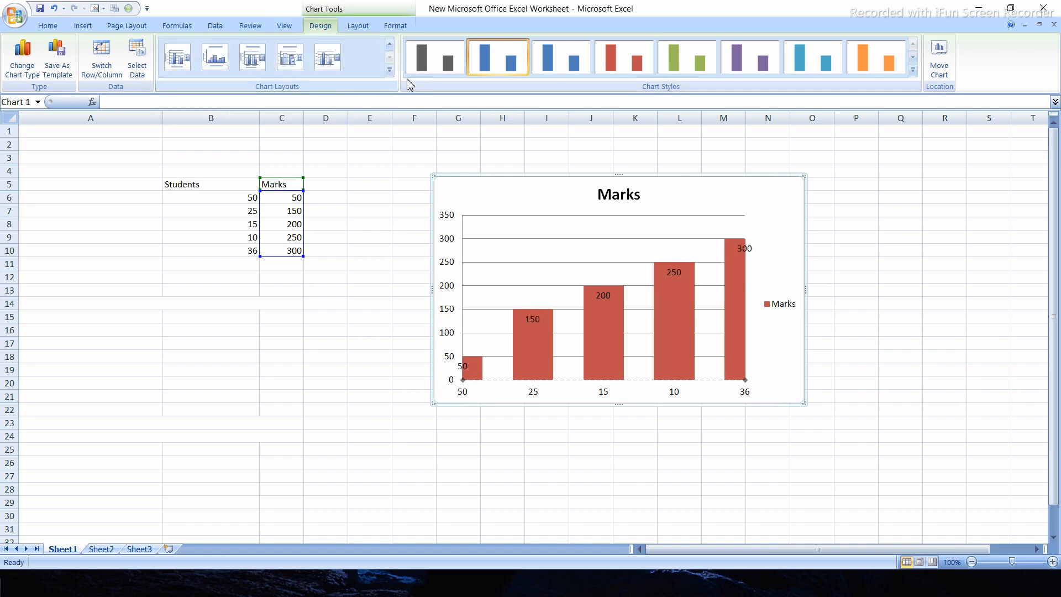
pyautogui.click(390, 70)
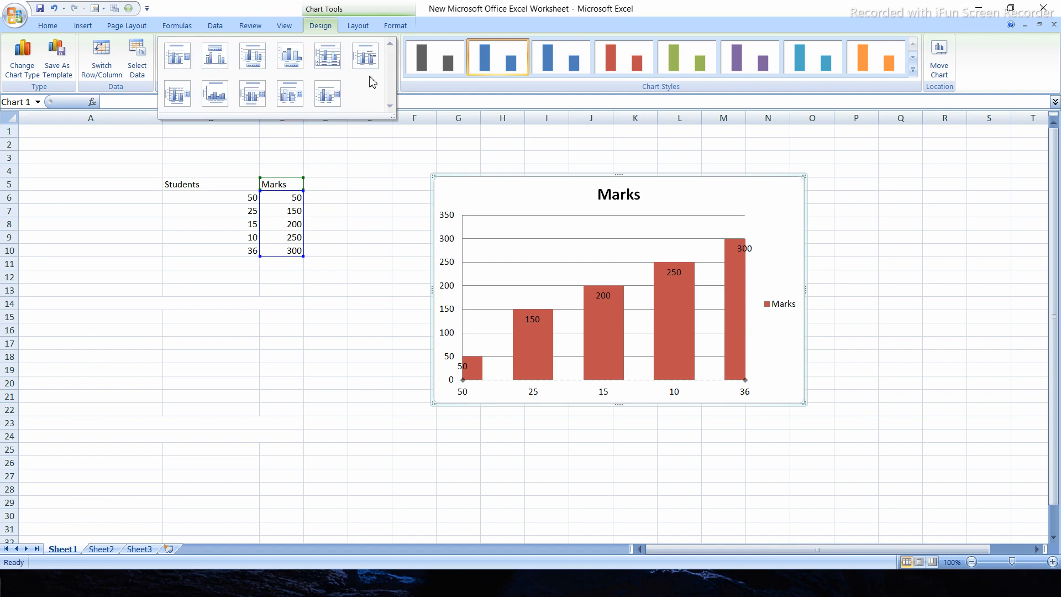
pyautogui.click(364, 57)
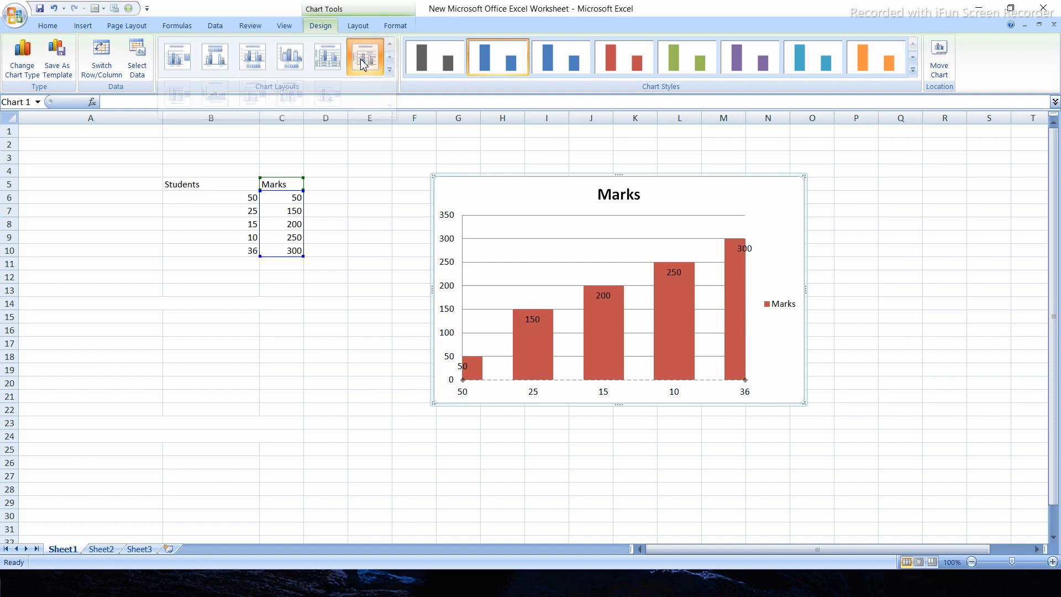
pyautogui.click(389, 70)
pyautogui.click(220, 60)
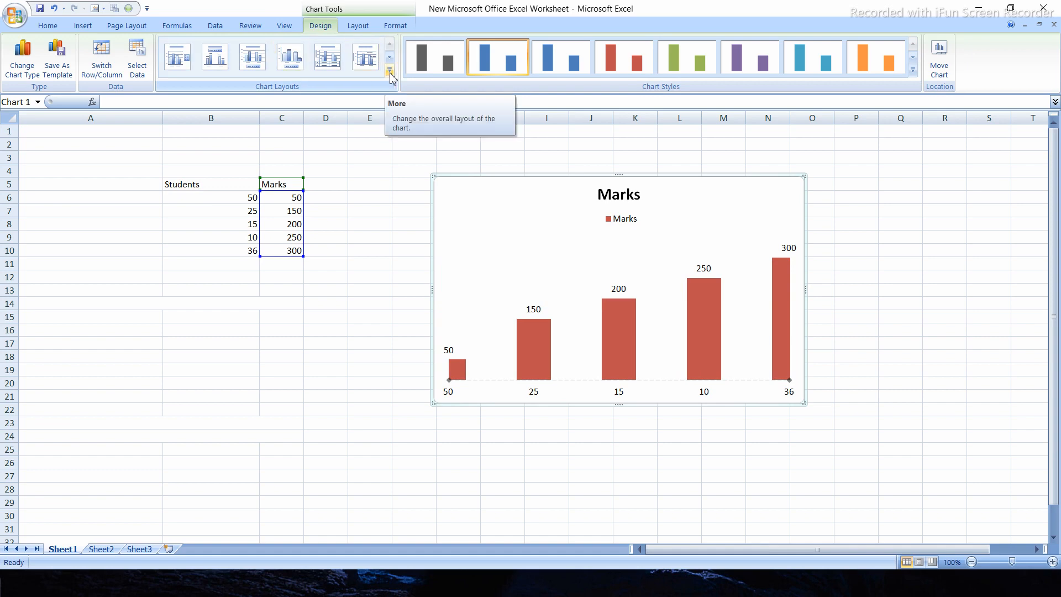
pyautogui.click(390, 70)
pyautogui.click(178, 66)
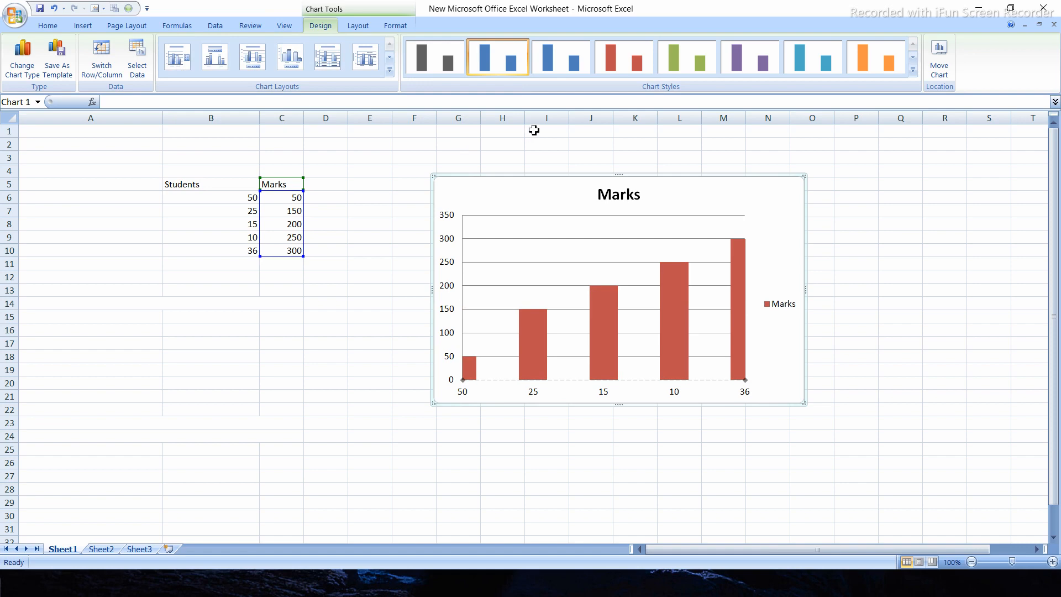
# Compare the flat blue, red, green, purple and aqua chart styles on the Marks chart
pyautogui.click(562, 71)
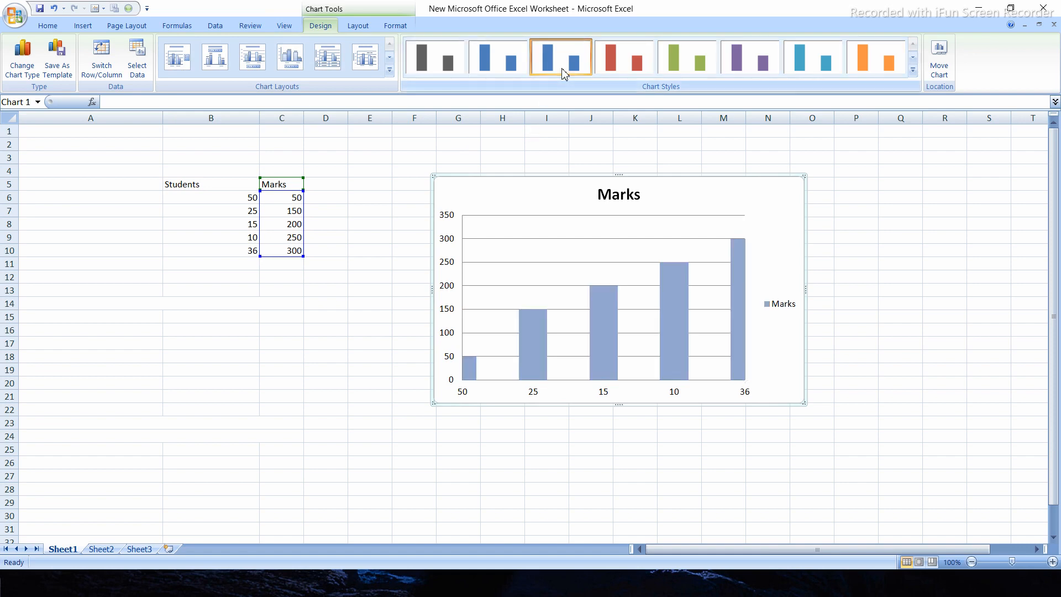
pyautogui.click(630, 60)
pyautogui.click(698, 65)
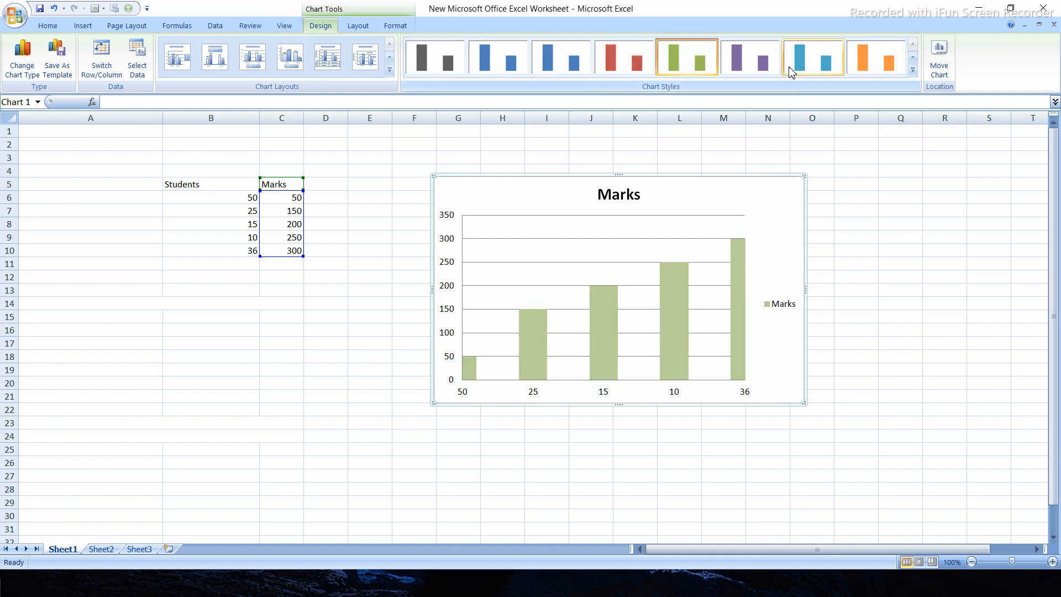
pyautogui.click(757, 63)
pyautogui.click(836, 75)
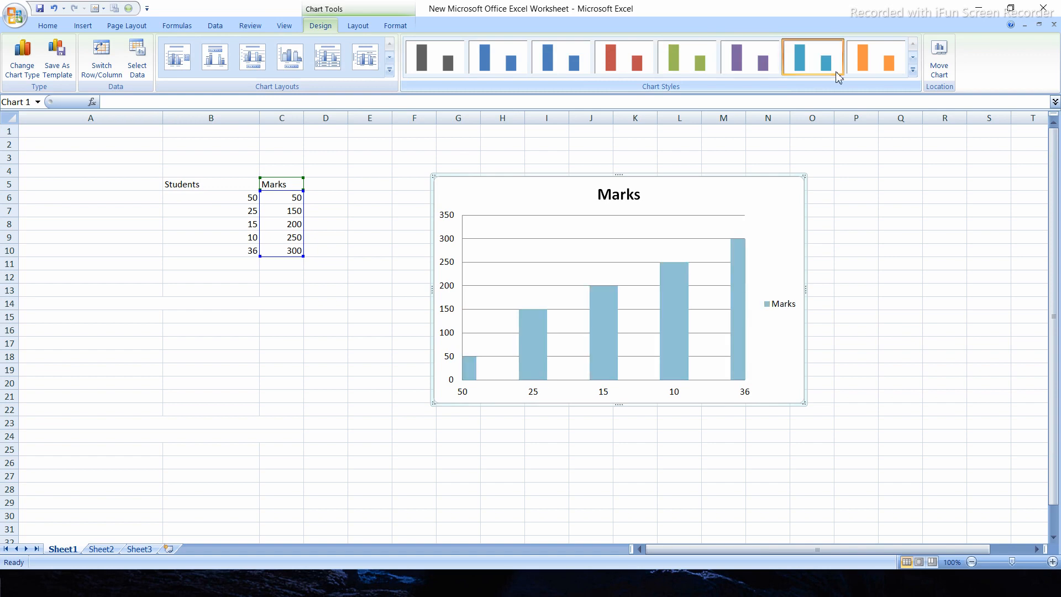
# Try the shadowed green, dark-background green and dark-background blue styles on the Marks chart, keeping the chart selected
pyautogui.click(913, 71)
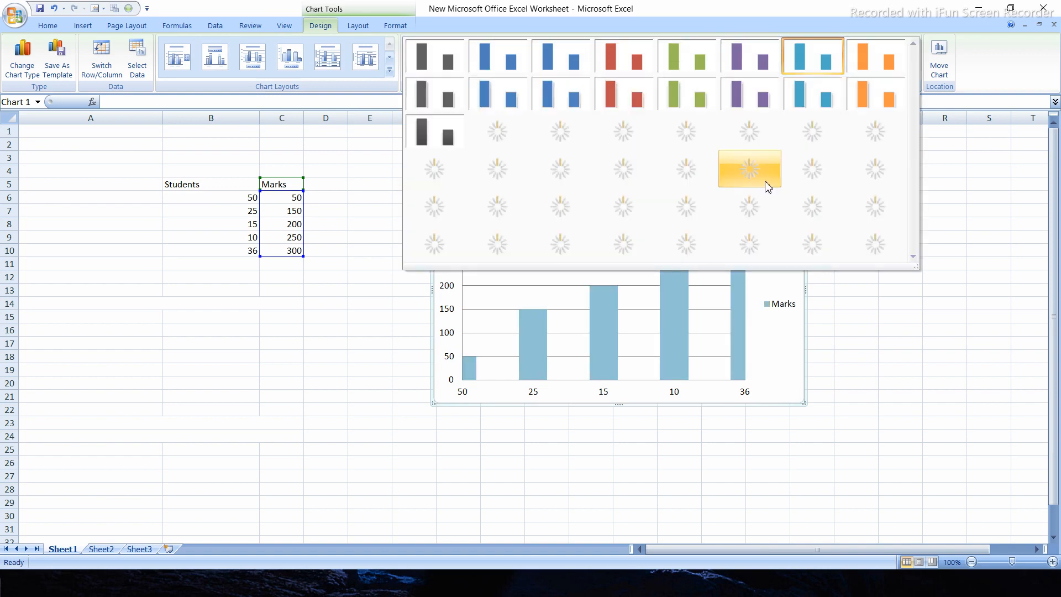
pyautogui.click(686, 92)
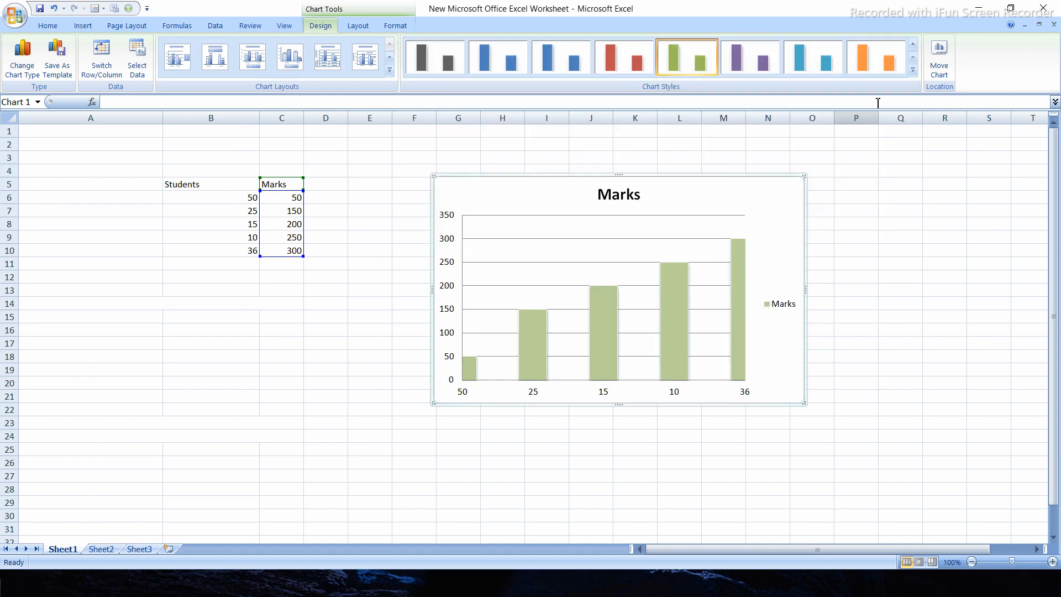
pyautogui.click(912, 71)
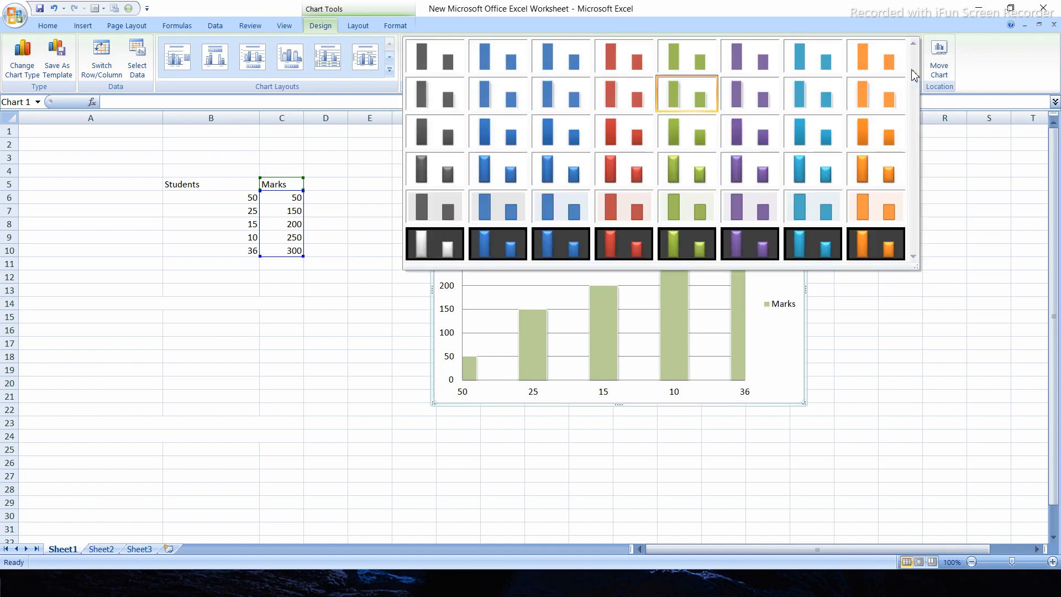
pyautogui.click(689, 246)
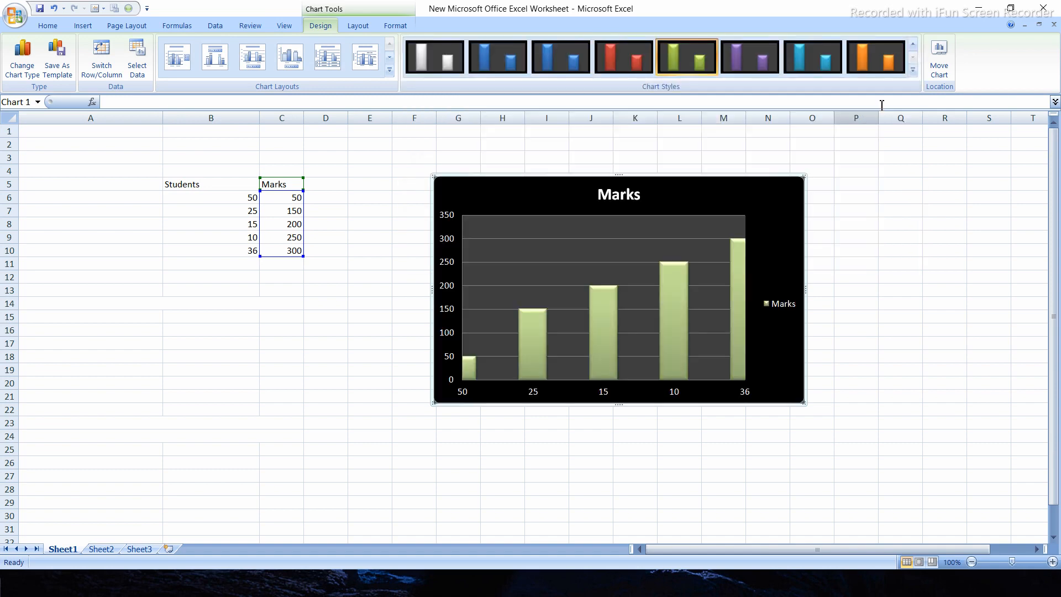
pyautogui.click(912, 71)
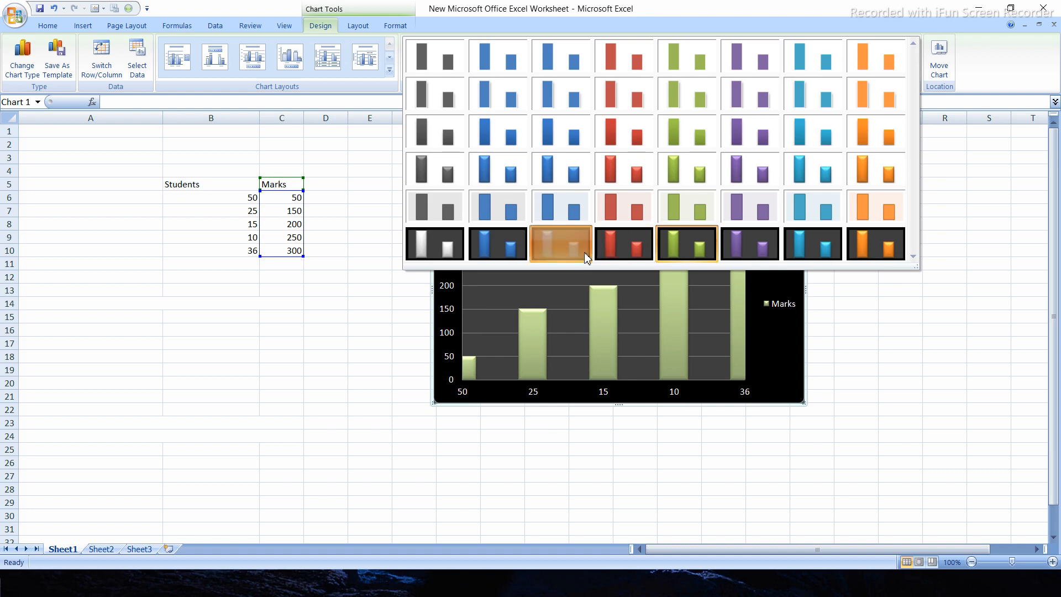
pyautogui.click(584, 252)
pyautogui.click(884, 210)
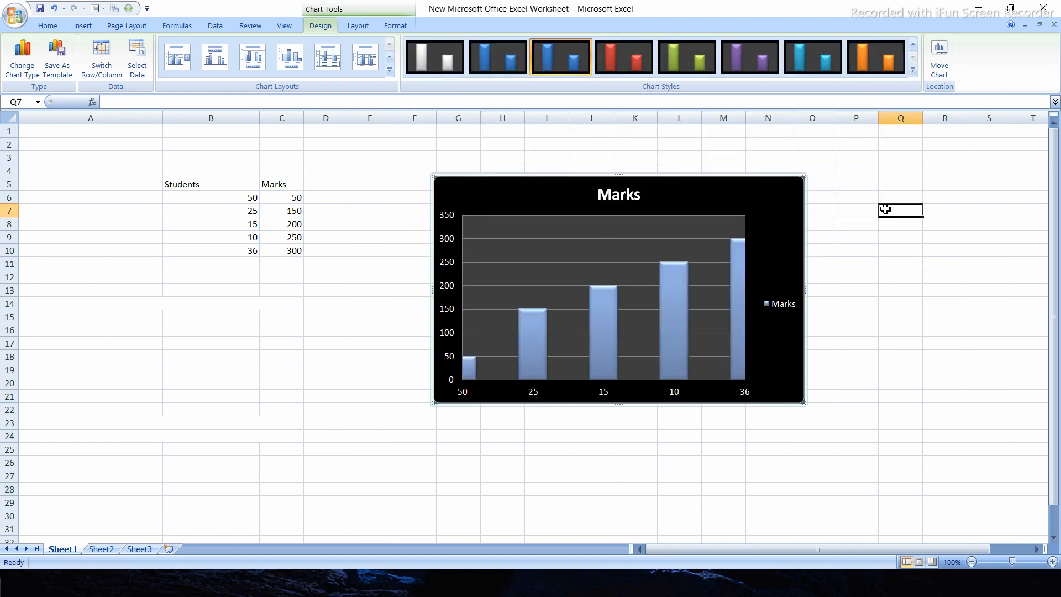
pyautogui.click(792, 216)
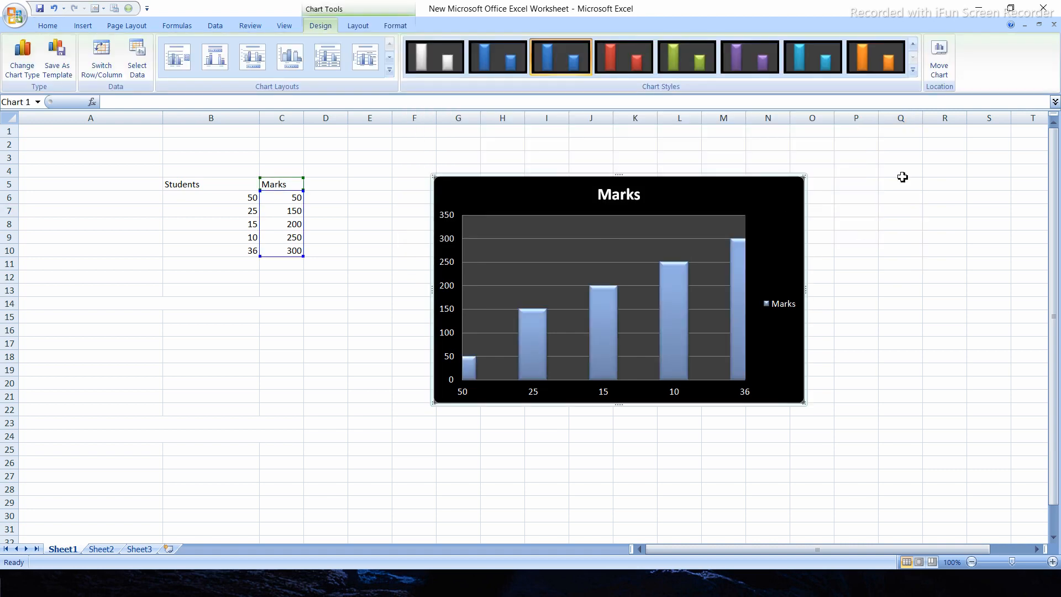
# Examine the Move Chart placement options, and close them without moving the chart
pyautogui.click(939, 61)
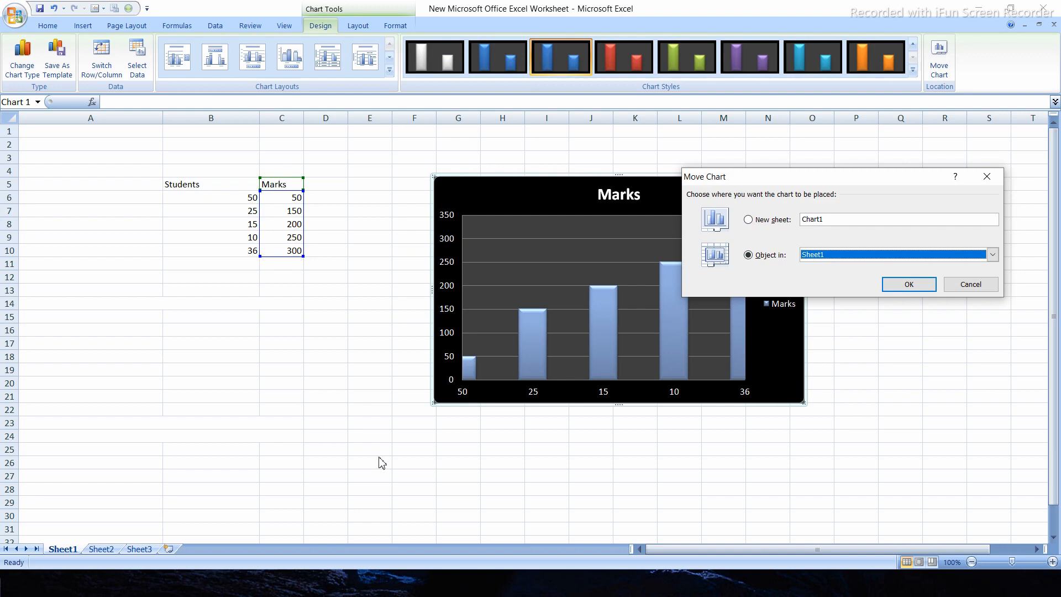
pyautogui.click(987, 177)
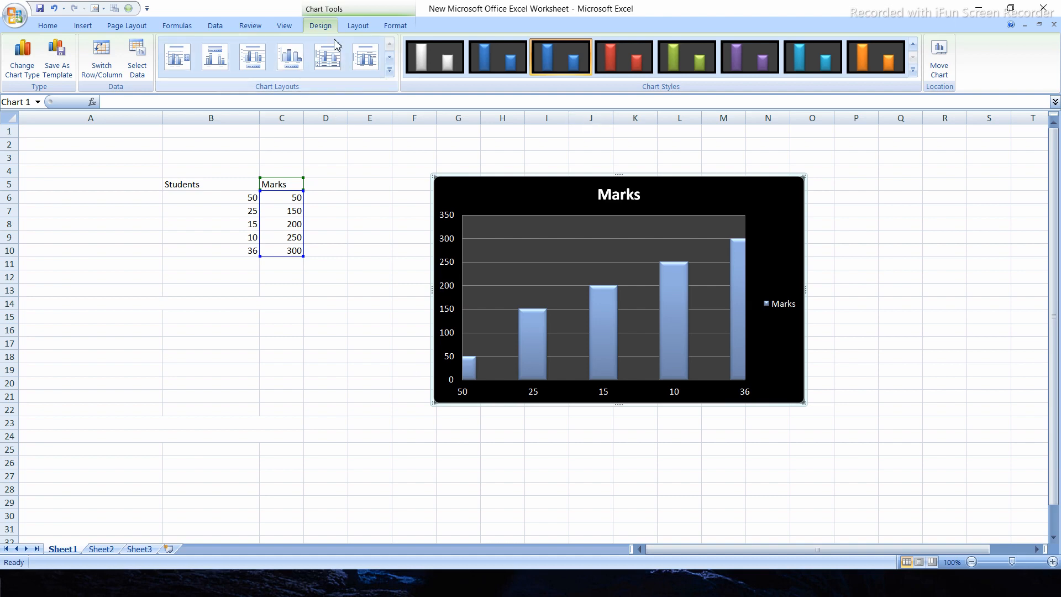
pyautogui.click(512, 155)
pyautogui.click(381, 275)
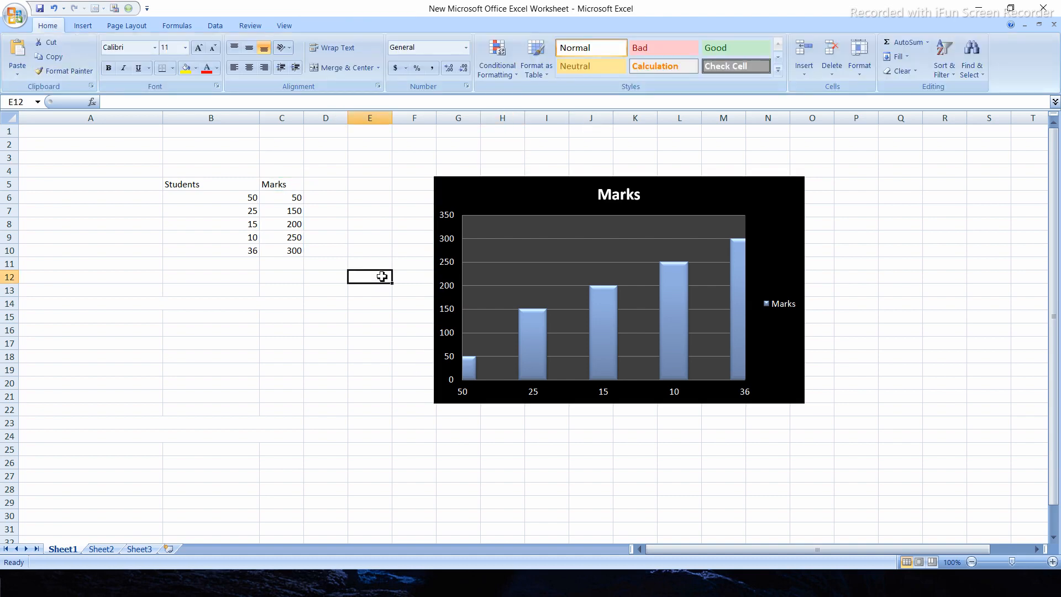
# Select the Marks chart's title, horizontal category axis and plot area one after another from its list of chart elements
pyautogui.click(497, 187)
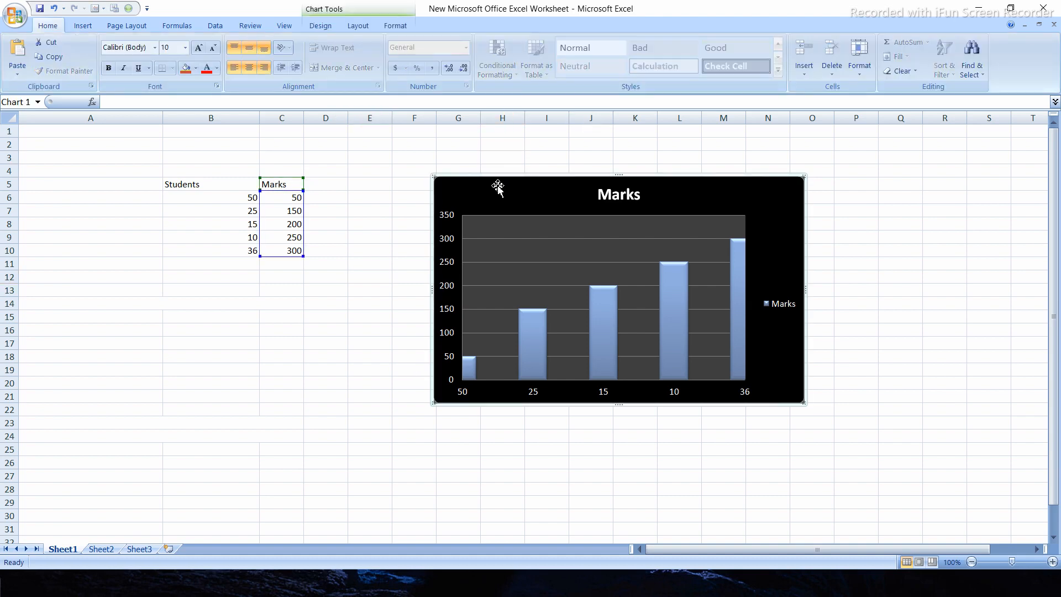
pyautogui.click(357, 27)
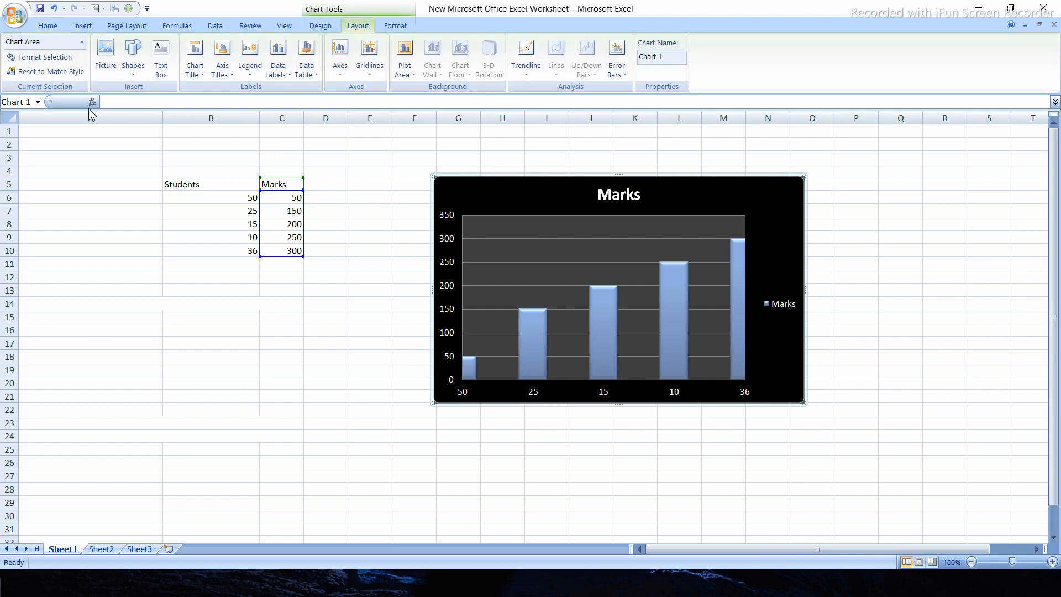
pyautogui.click(82, 42)
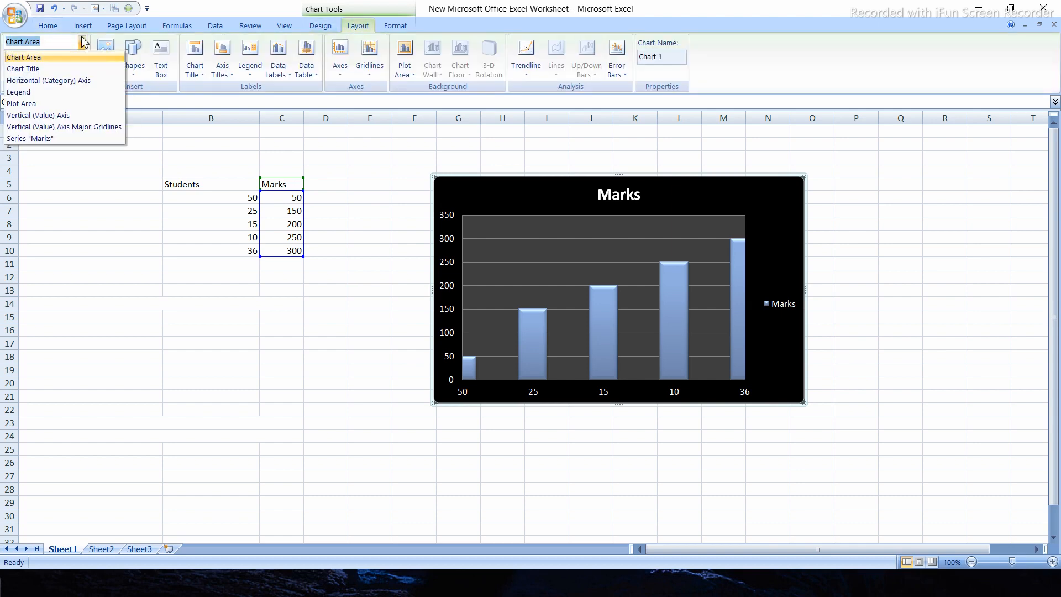
pyautogui.click(39, 69)
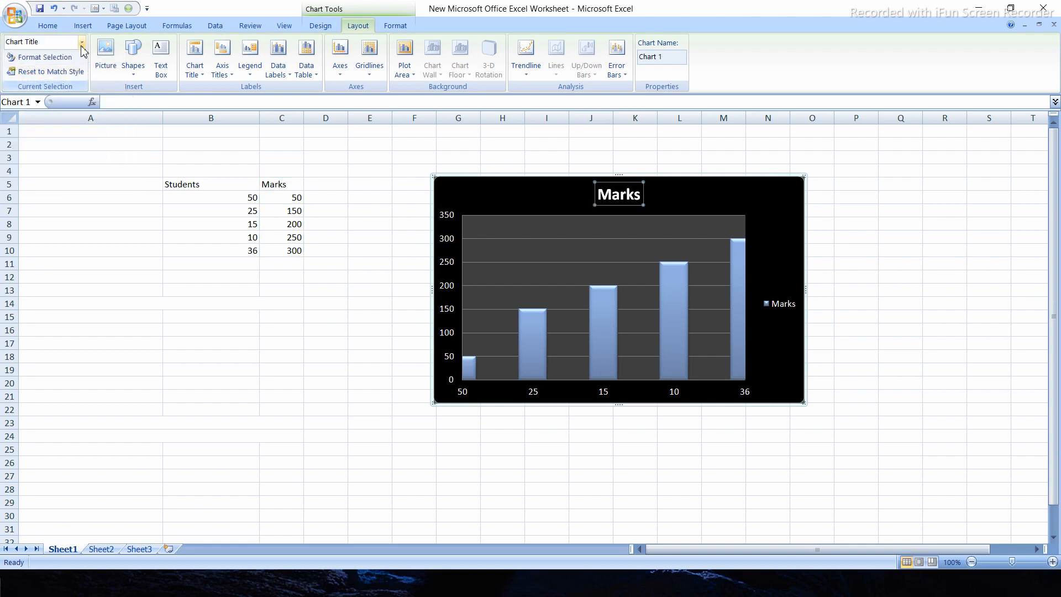
pyautogui.click(82, 44)
pyautogui.click(57, 82)
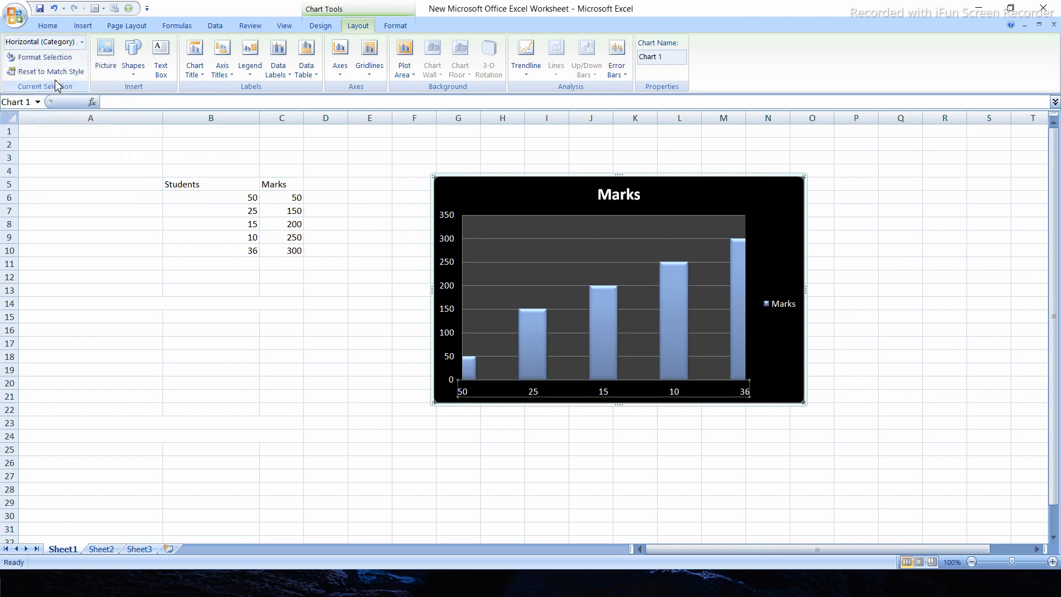
pyautogui.click(81, 43)
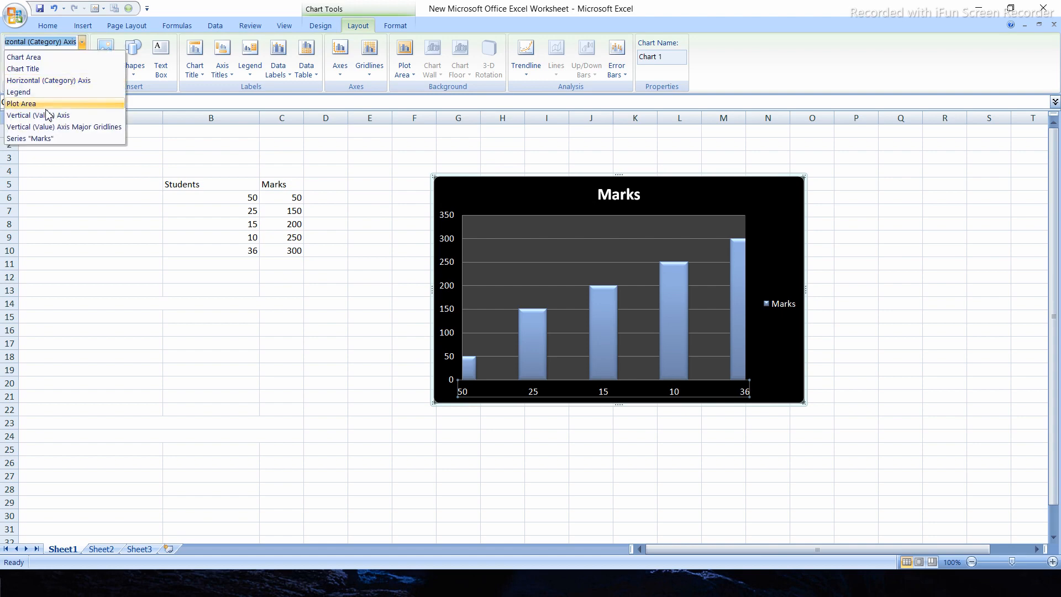
pyautogui.click(22, 104)
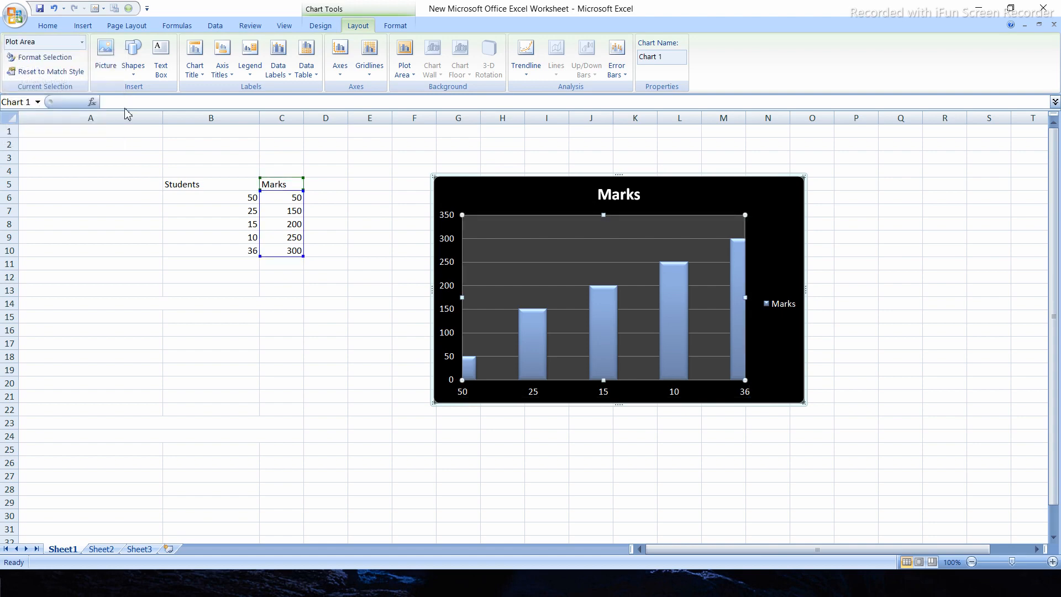
# Select the vertical value axis major gridlines from the chart elements, deselect the chart, and reselect the gridlines directly on it
pyautogui.click(82, 43)
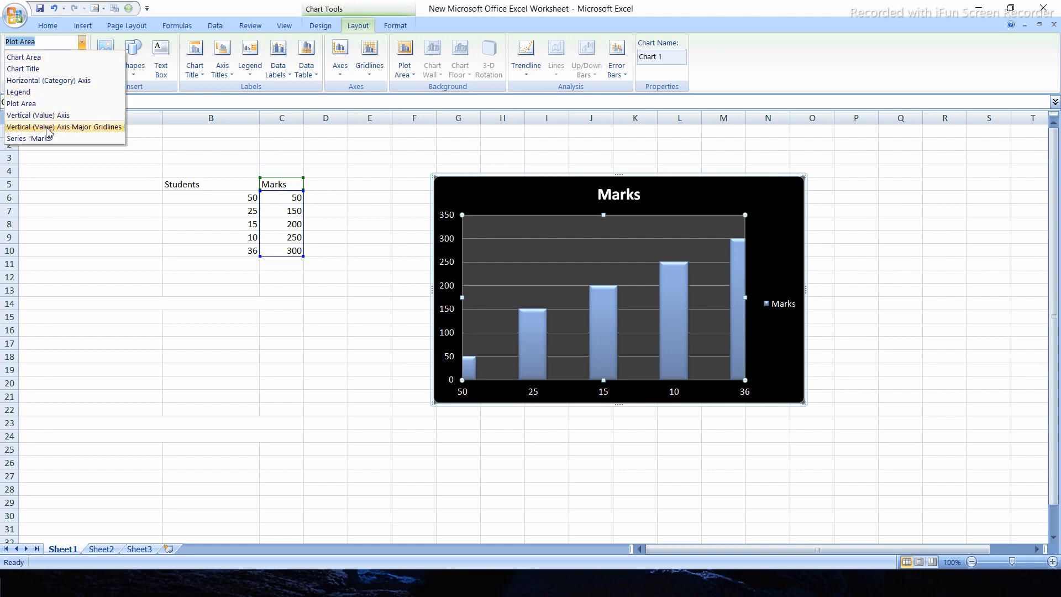
pyautogui.click(49, 127)
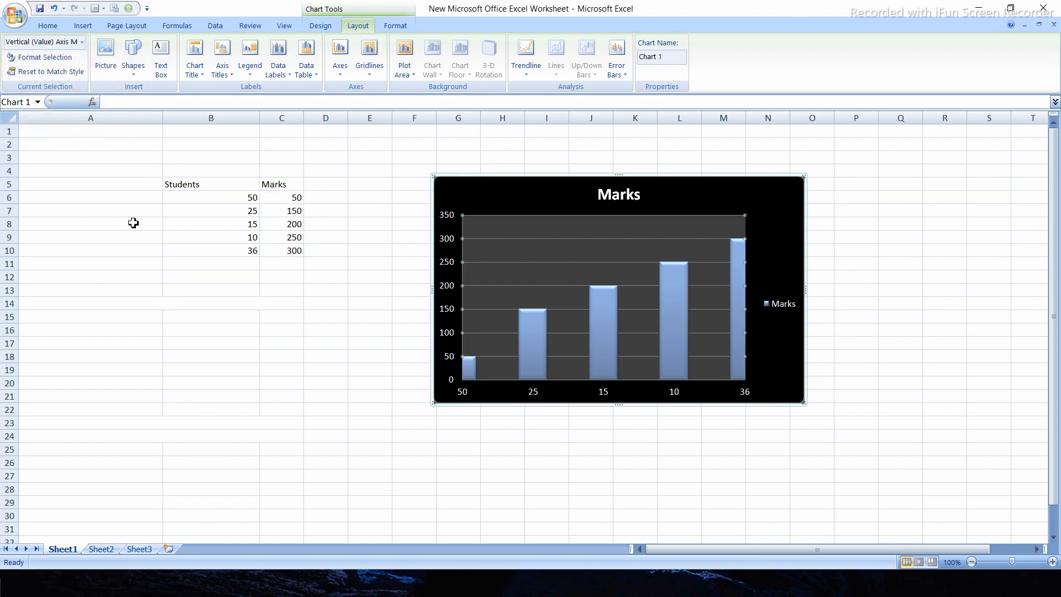
pyautogui.click(266, 385)
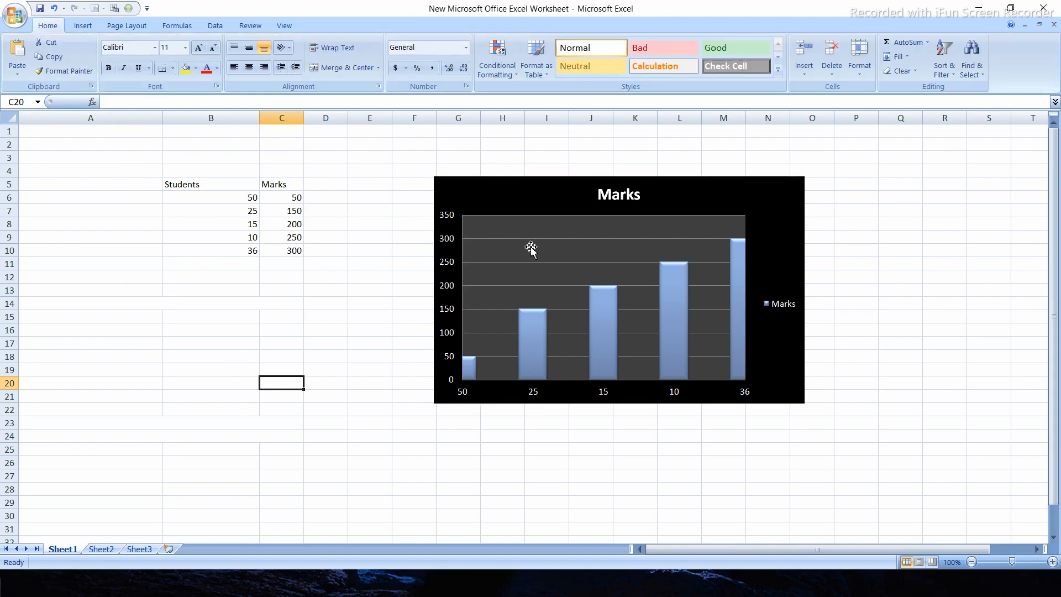
pyautogui.click(523, 240)
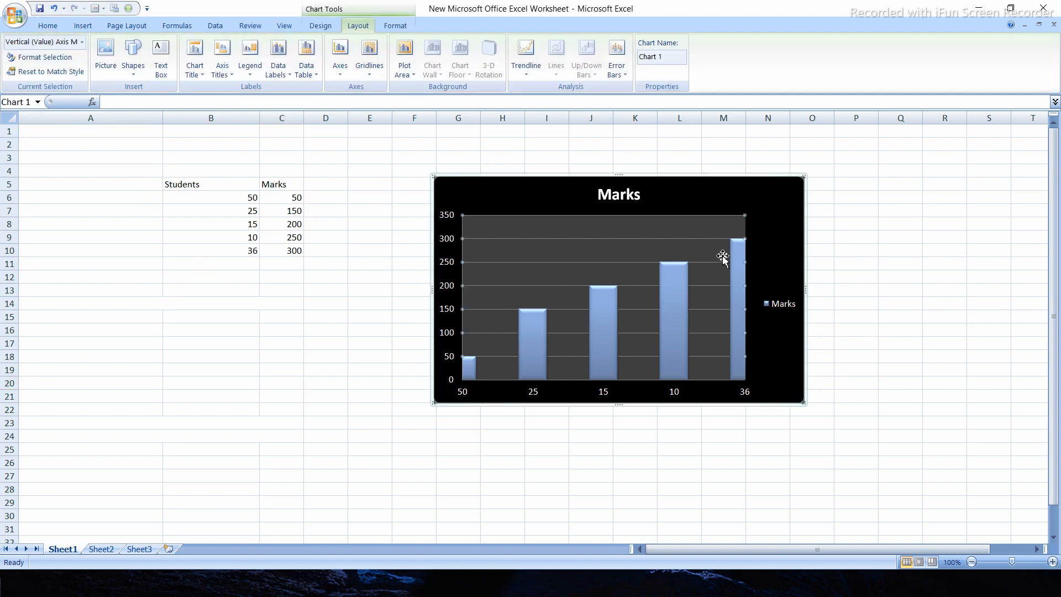
pyautogui.click(724, 462)
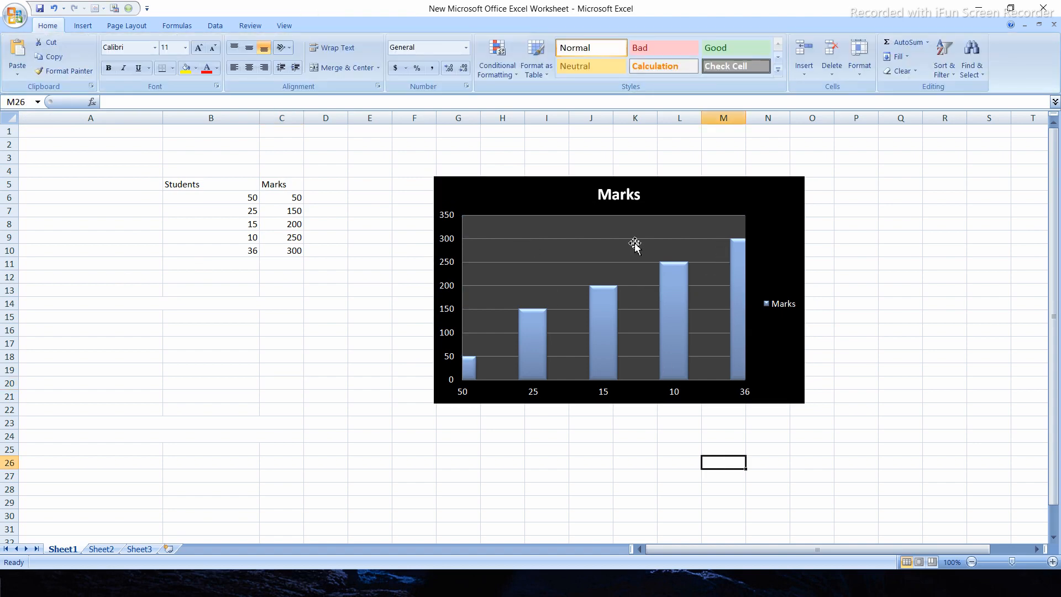
pyautogui.click(628, 240)
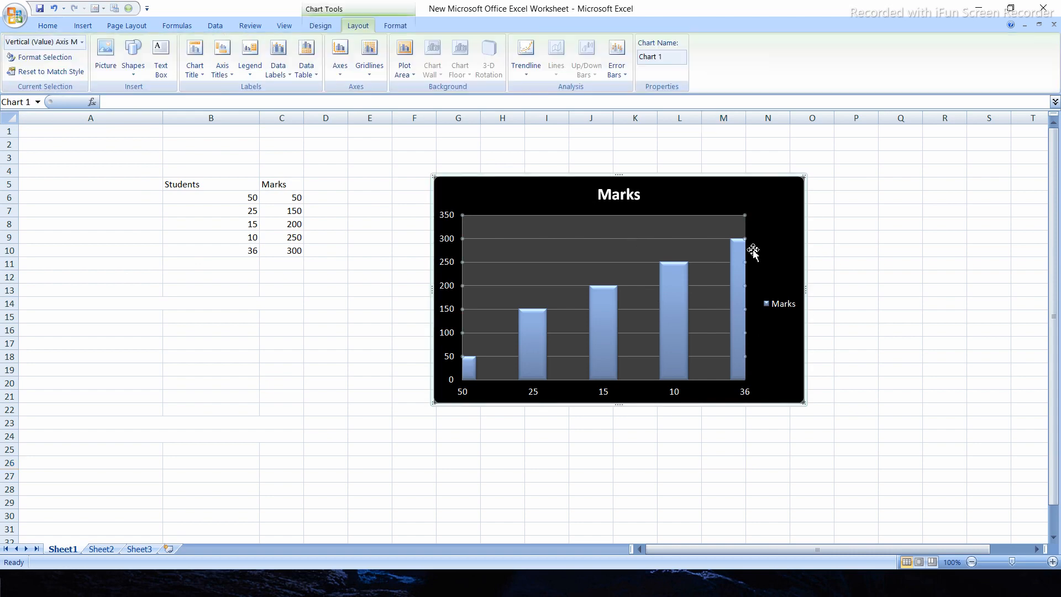
# Undo the recent chart style changes back to the flat purple style
pyautogui.hotkey('ctrl', 'z')
pyautogui.hotkey('ctrl', 'z')
pyautogui.hotkey('ctrl', 'z')
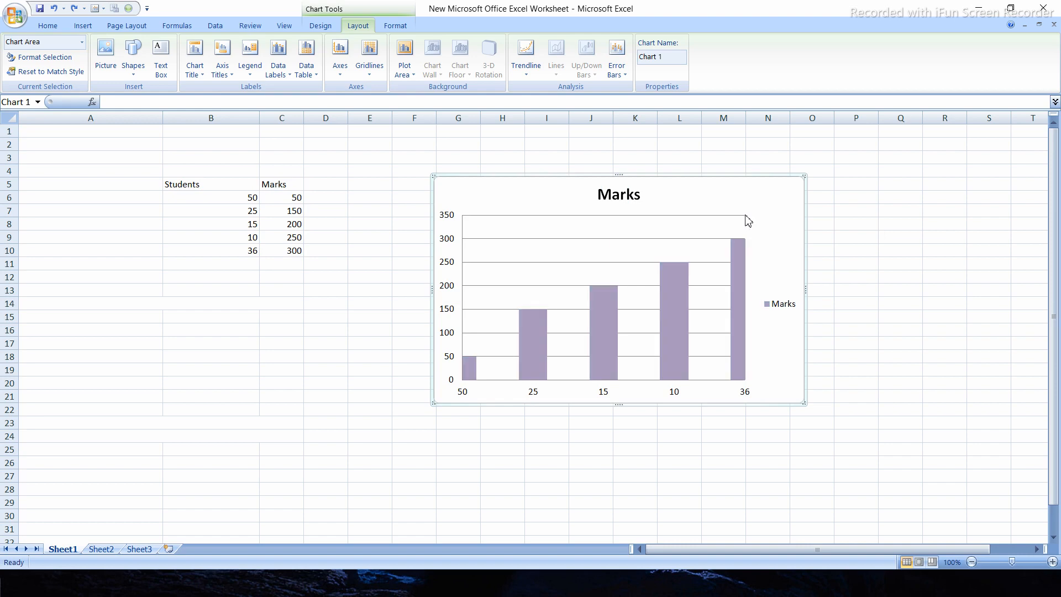
# Delete the vertical value axis major gridlines from the Marks chart
pyautogui.click(881, 254)
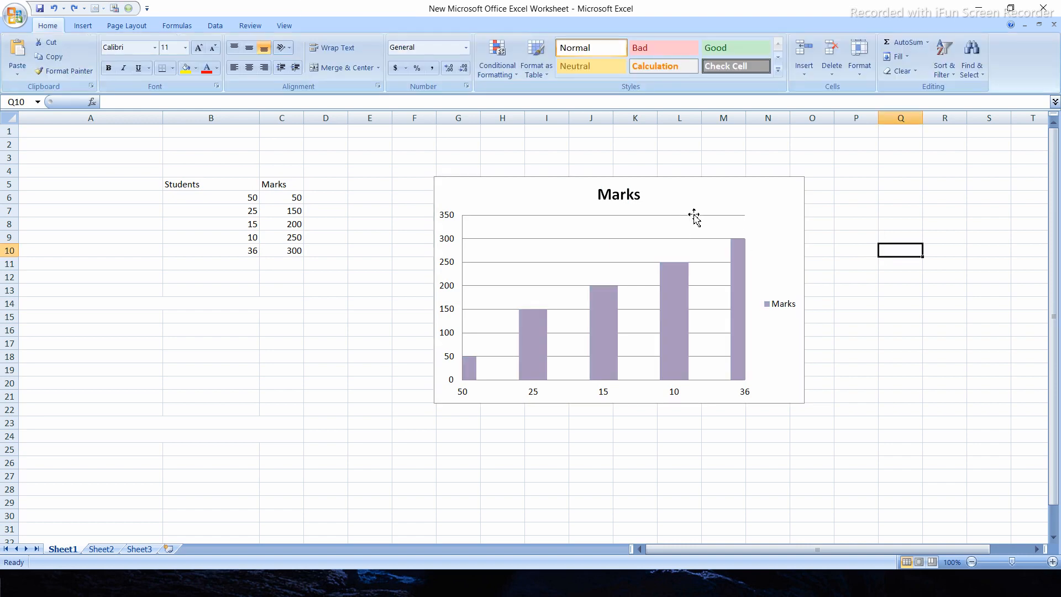
pyautogui.click(694, 221)
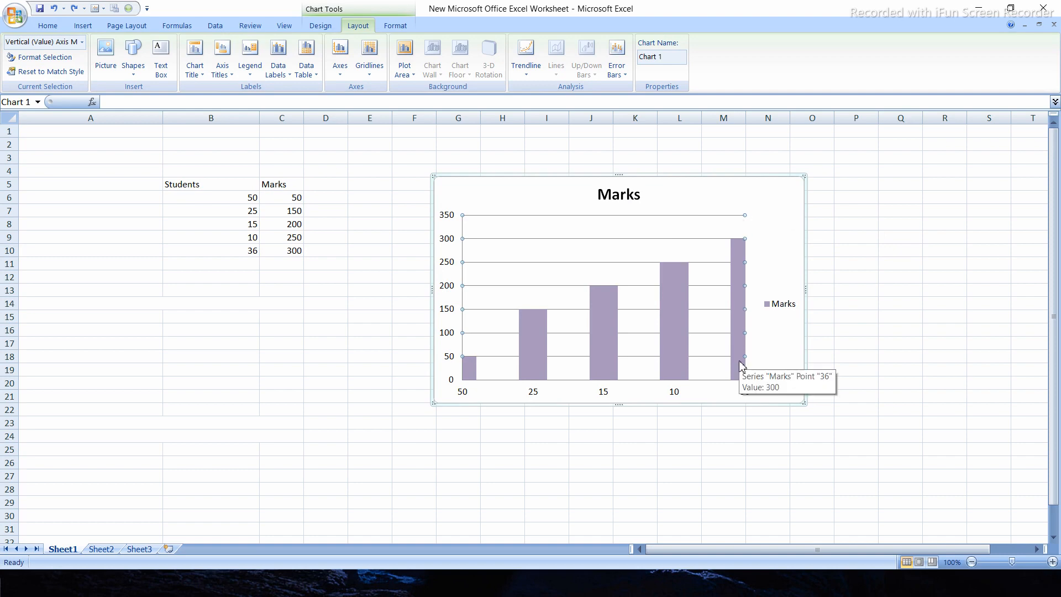
pyautogui.press('Delete')
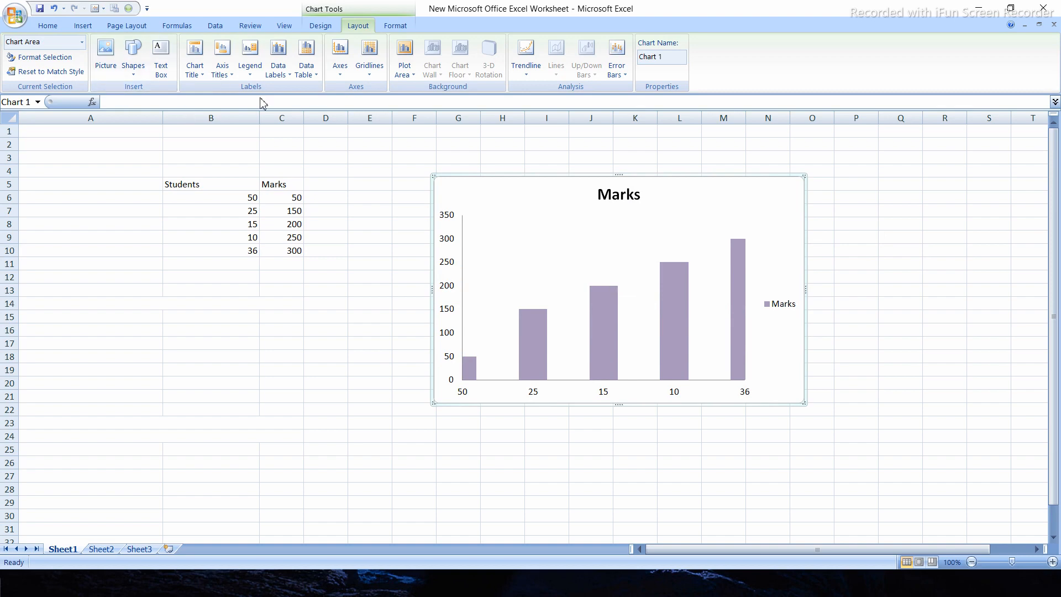
# Review the fill, border color and border style settings of the chart area, and close them without changes
pyautogui.click(66, 62)
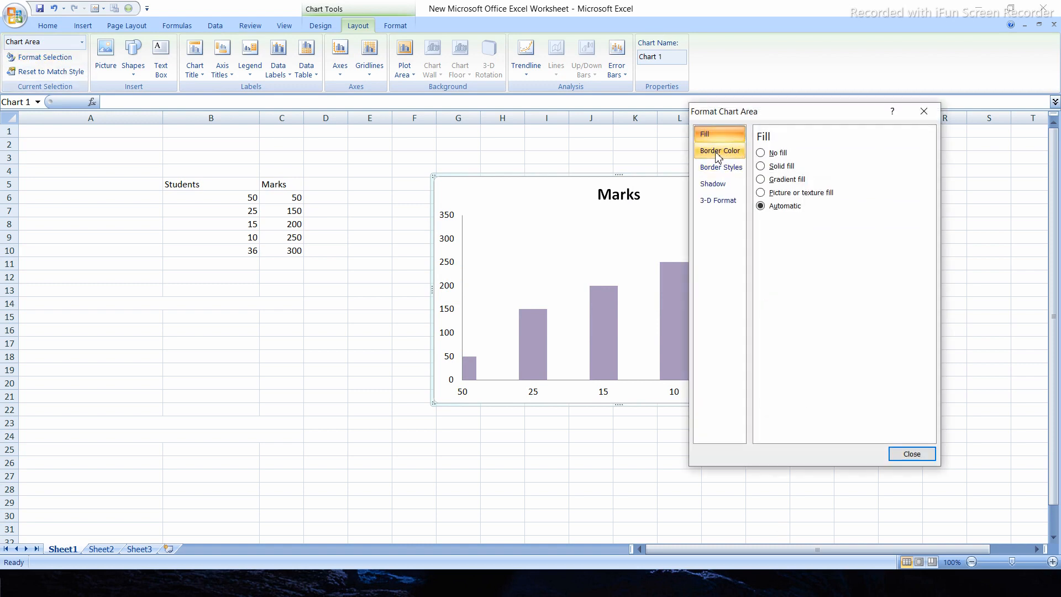
pyautogui.click(718, 153)
pyautogui.click(723, 167)
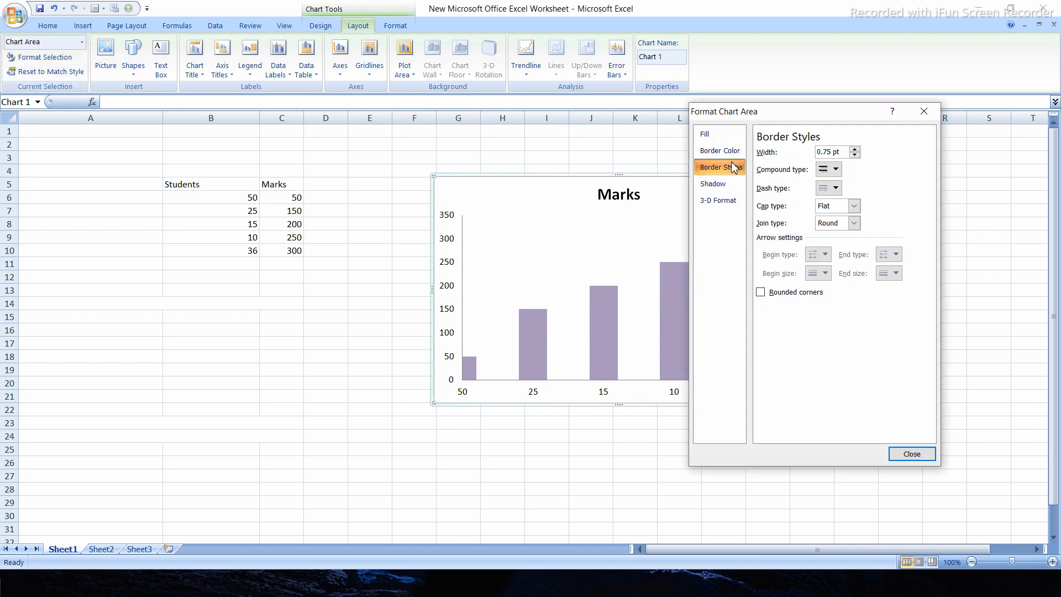
pyautogui.click(923, 110)
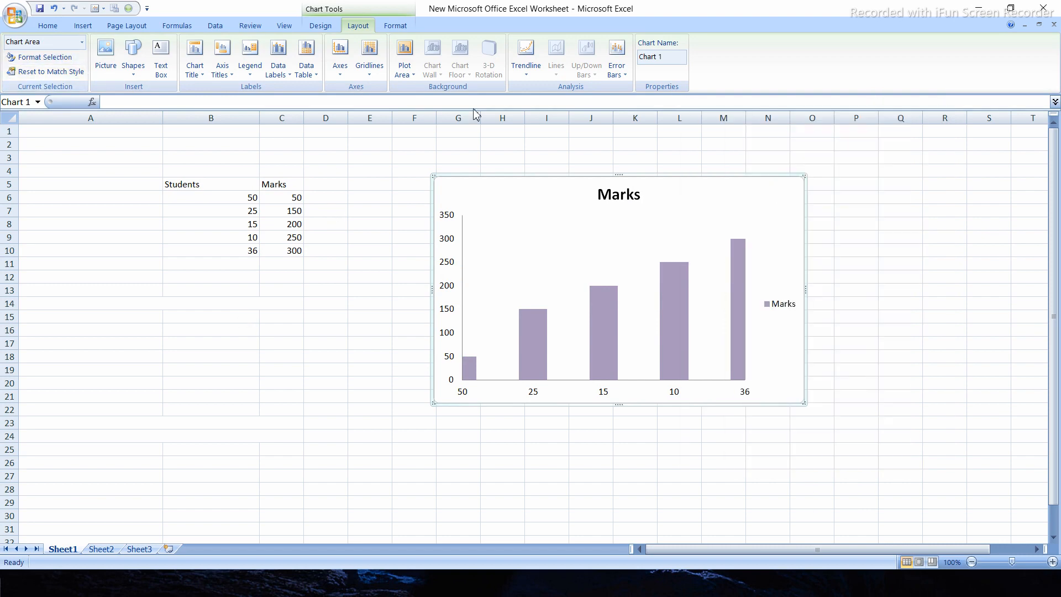
# Select the horizontal category axis and view its available commands, and check the Insert Picture dialog without inserting a picture
pyautogui.click(534, 396)
pyautogui.rightClick(534, 397)
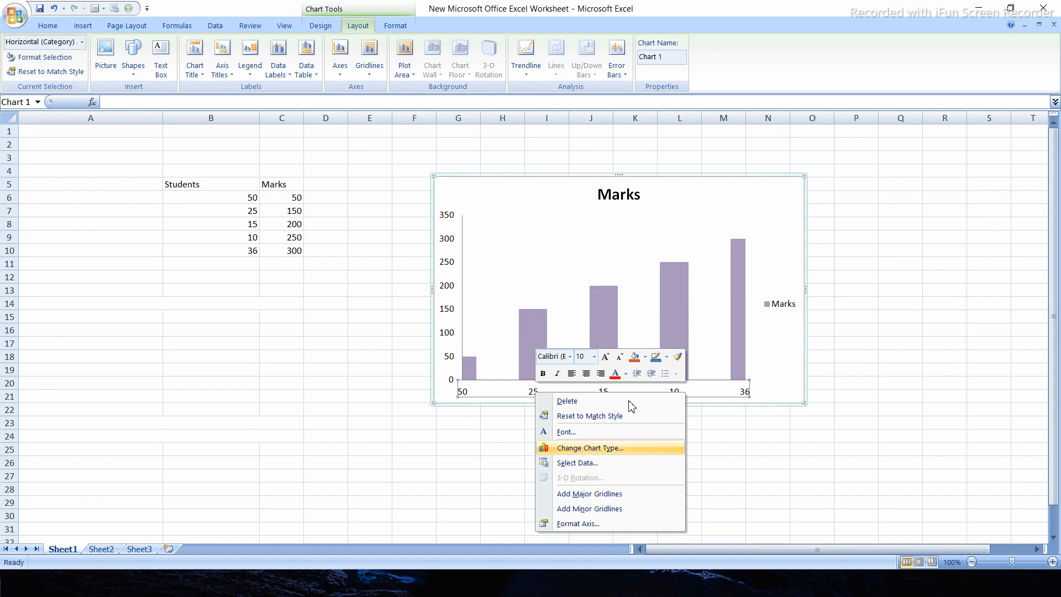
pyautogui.click(375, 357)
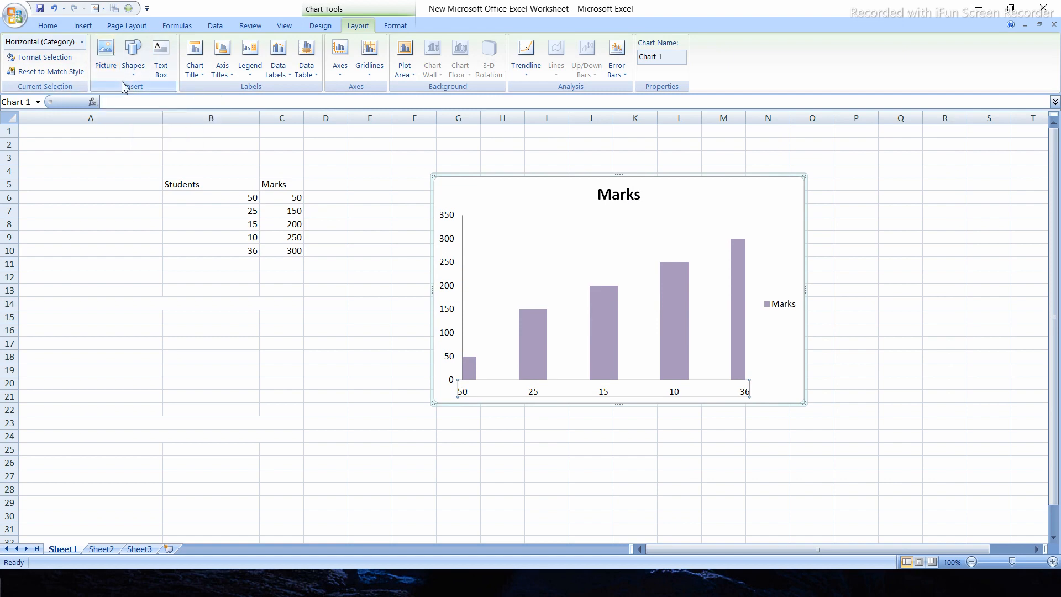
pyautogui.click(105, 57)
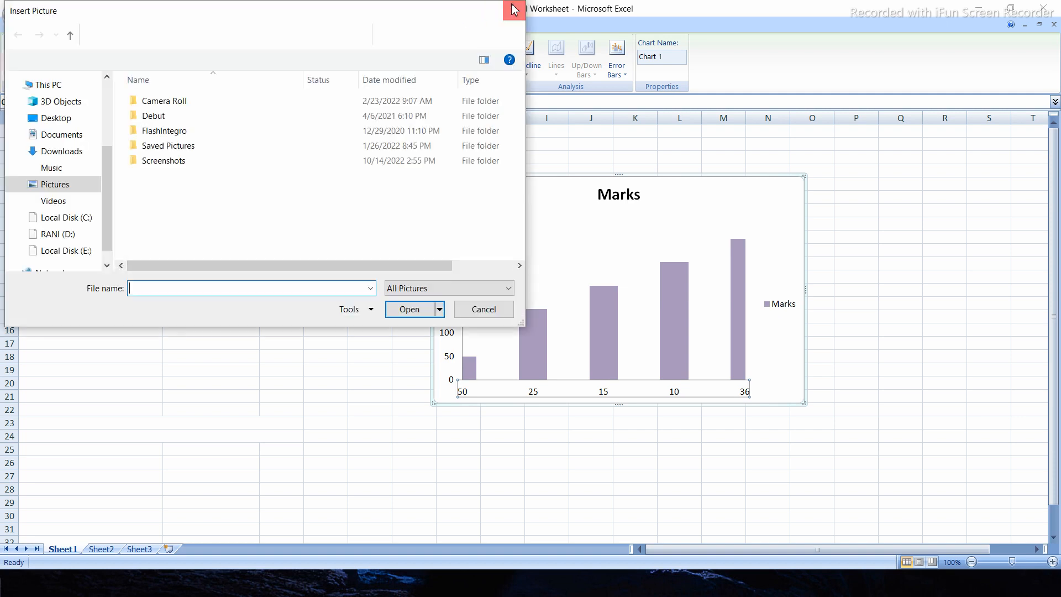
pyautogui.click(514, 10)
# Draw a rectangle about 1.01" wide and 0.35" high beside the Marks chart title, and delete it
pyautogui.click(134, 61)
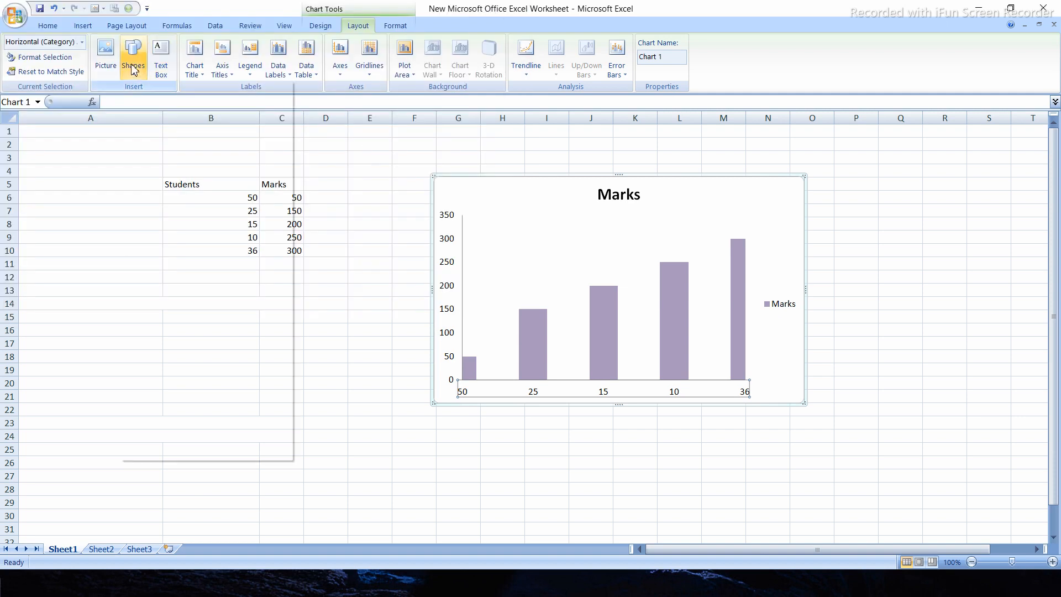
pyautogui.click(167, 102)
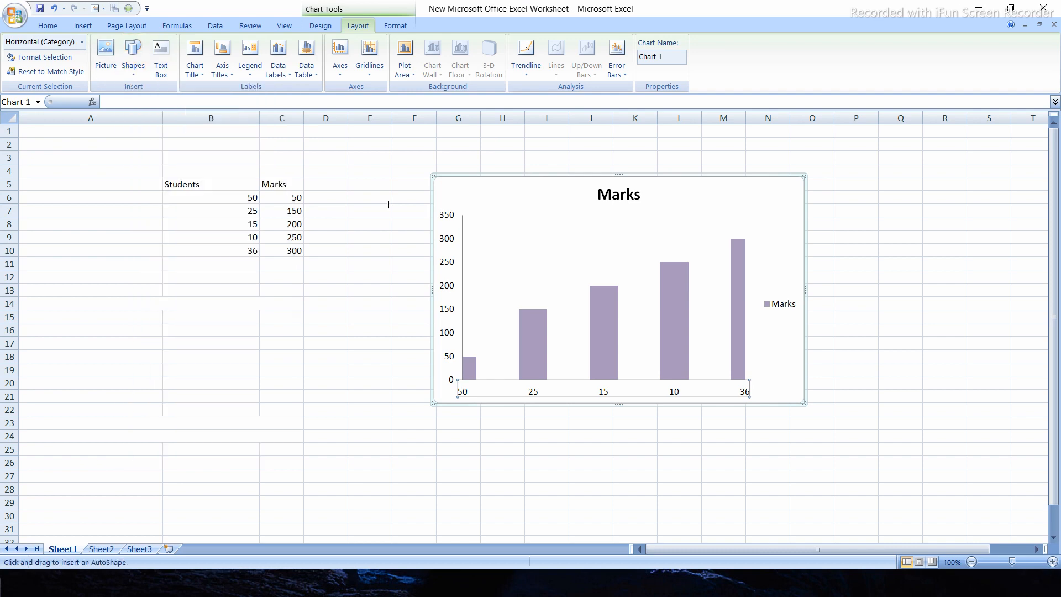
pyautogui.moveTo(493, 197); pyautogui.dragTo(559, 219)
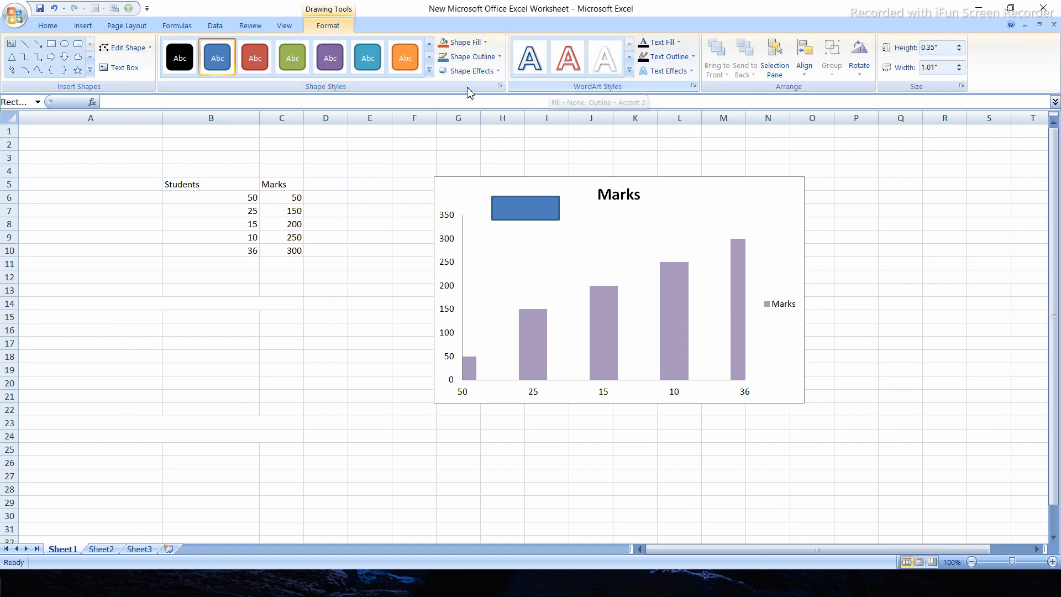
pyautogui.click(516, 209)
pyautogui.press('Delete')
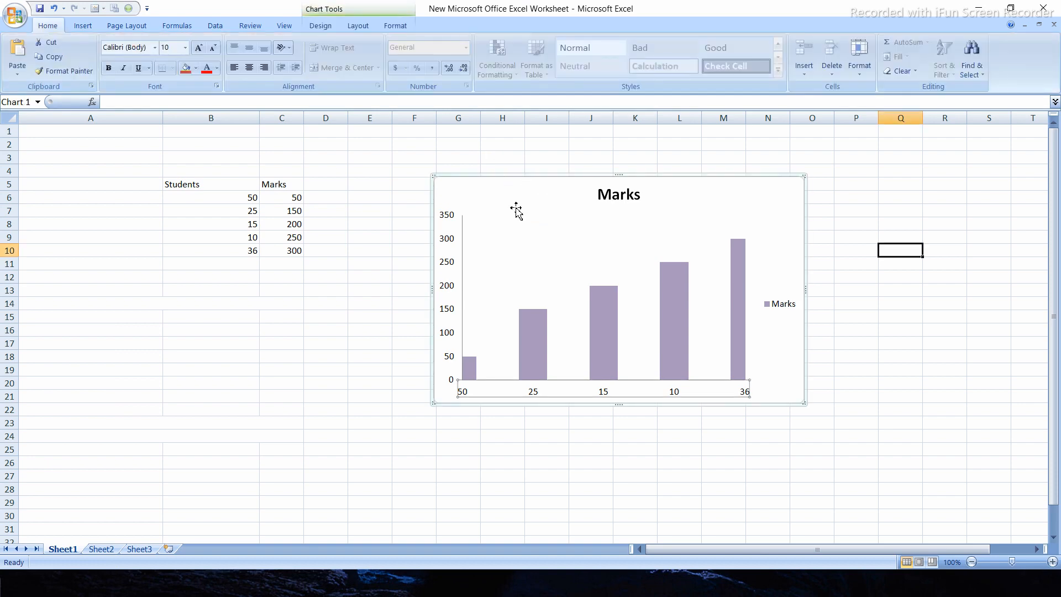
# Insert a text box reading "STUDENT DATA" inside the chart, below and beside the Marks title
pyautogui.click(492, 224)
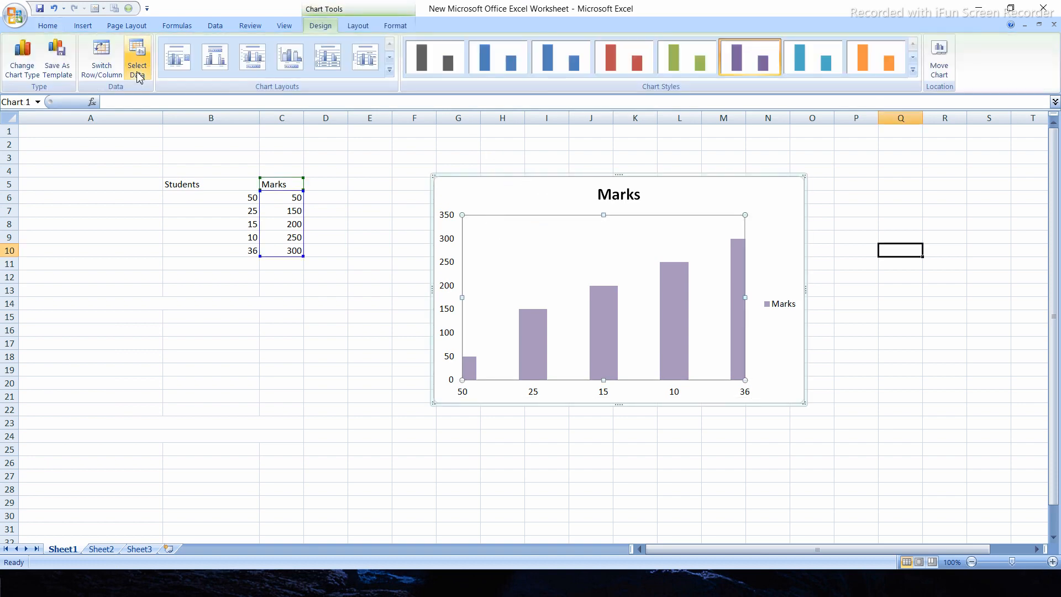
pyautogui.click(358, 26)
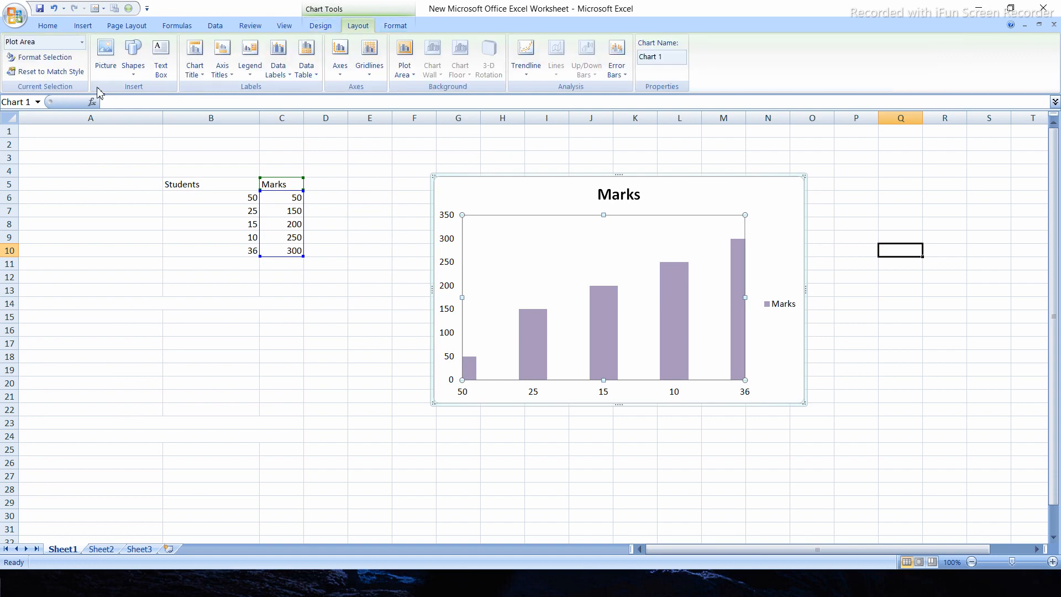
pyautogui.click(161, 71)
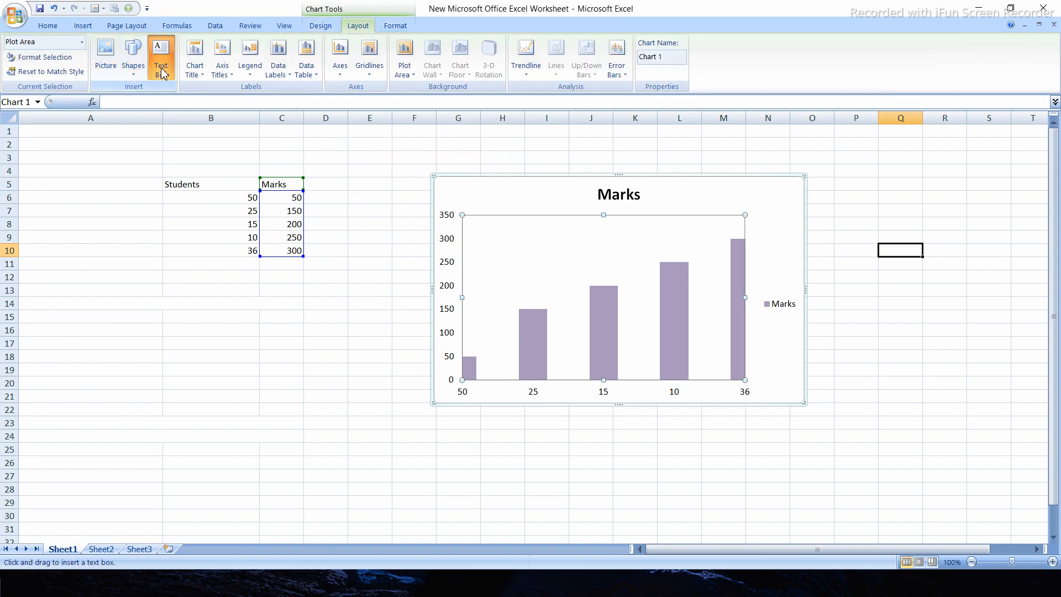
pyautogui.moveTo(486, 205); pyautogui.dragTo(544, 228)
pyautogui.write('S')
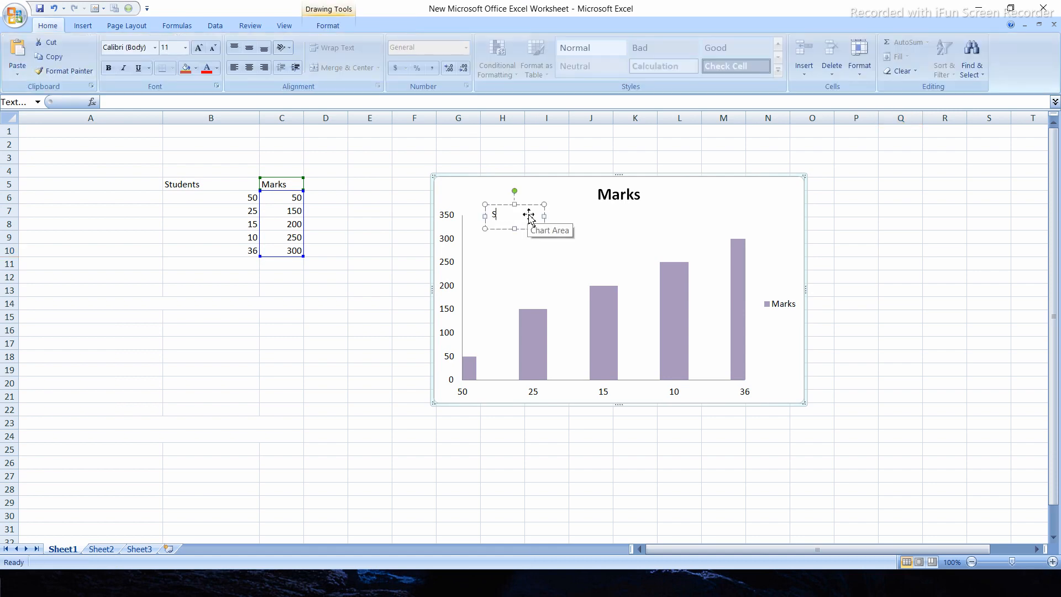
pyautogui.write('TUDENT')
pyautogui.press('Return')
pyautogui.write('DATA')
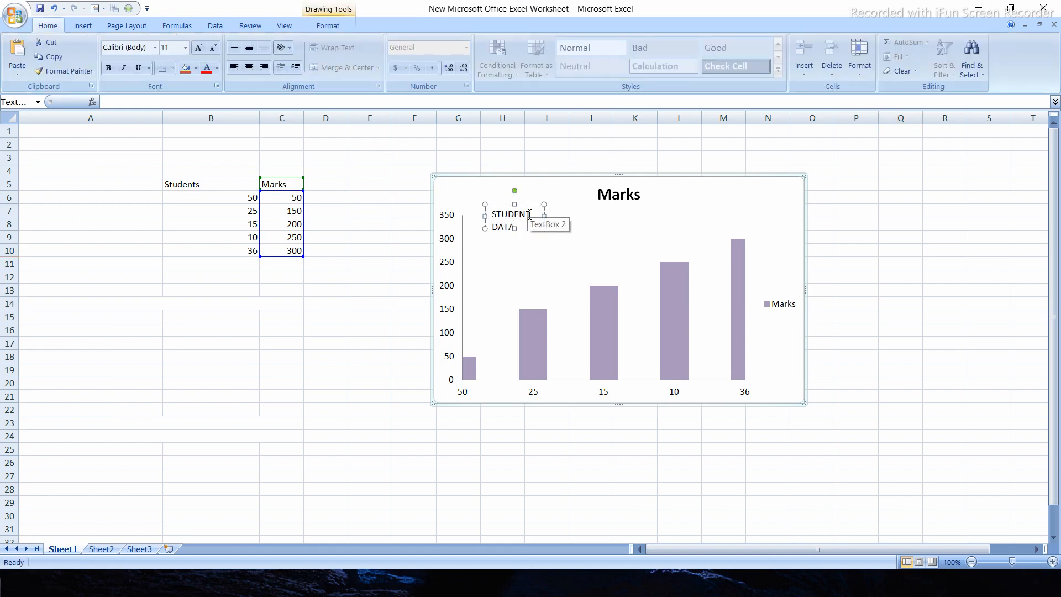
pyautogui.click(469, 199)
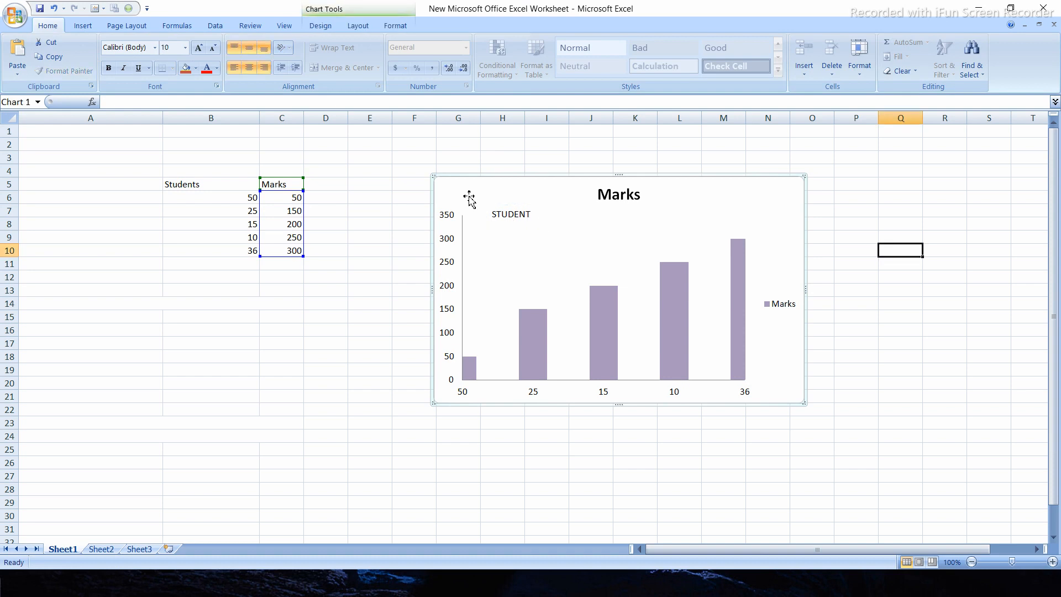
# Enlarge the STUDENT DATA text box so that its text fits on one line
pyautogui.click(516, 215)
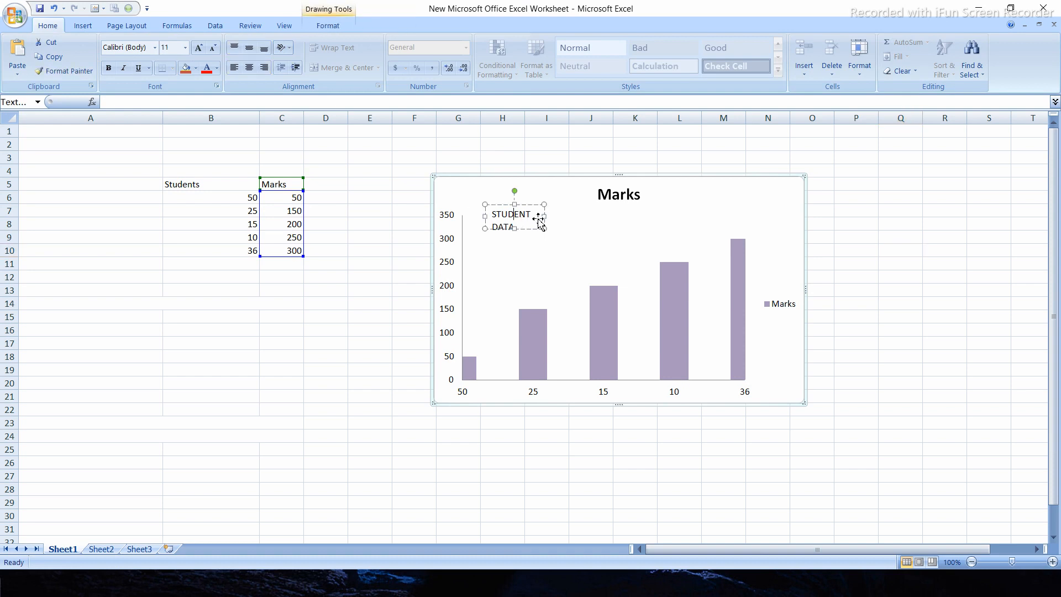
pyautogui.moveTo(544, 232); pyautogui.dragTo(579, 256)
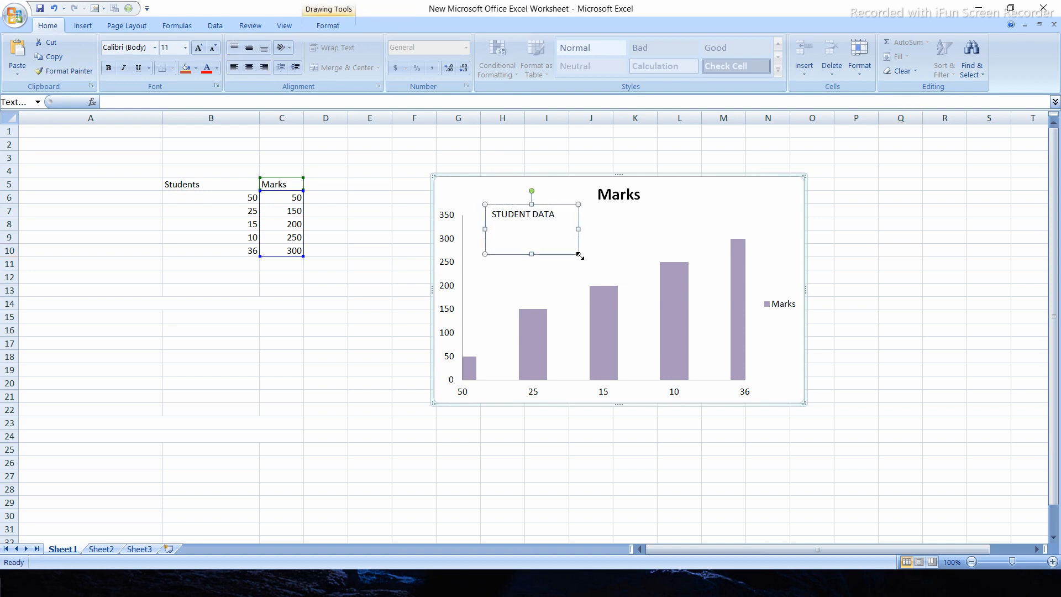
pyautogui.click(323, 200)
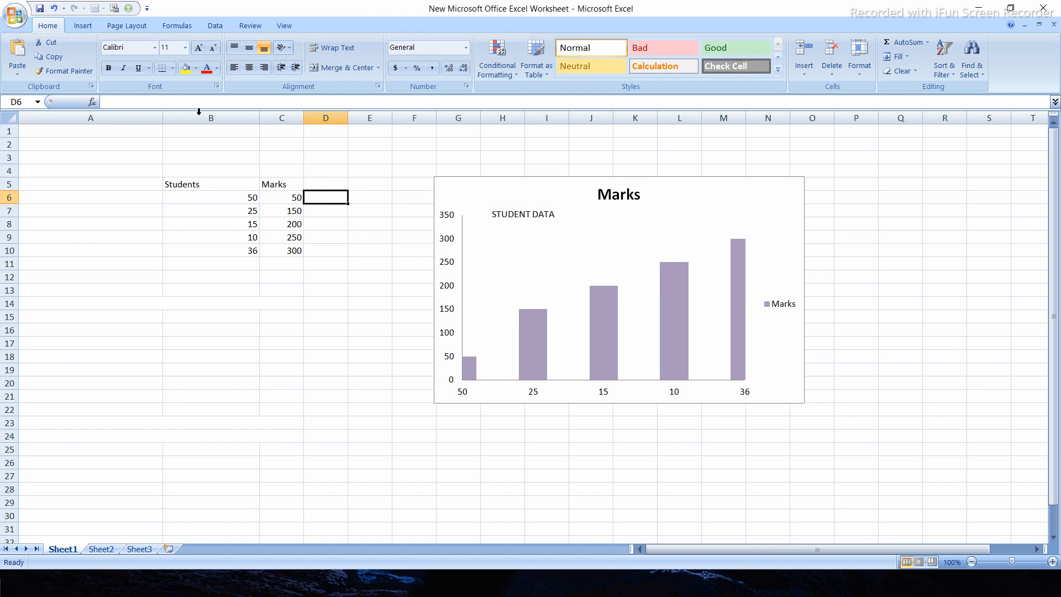
# Remove the chart title from the Marks chart
pyautogui.click(466, 199)
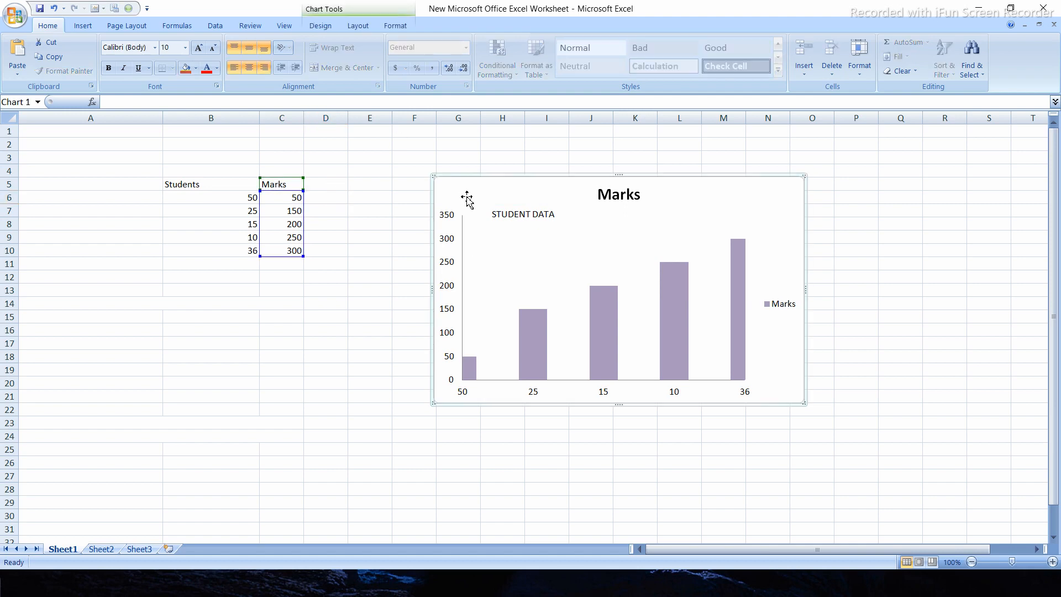
pyautogui.click(360, 27)
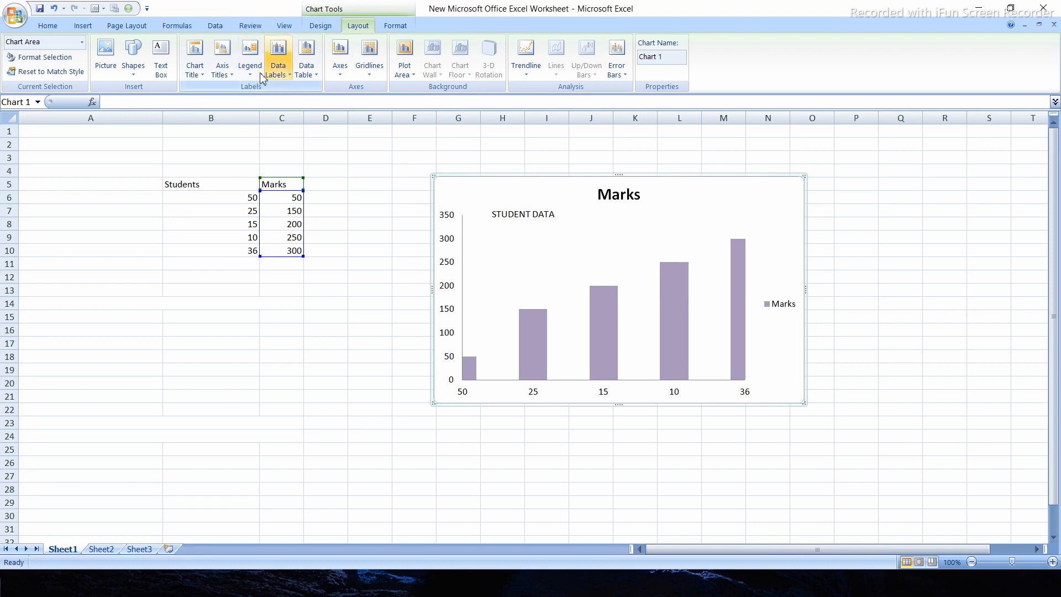
pyautogui.click(201, 81)
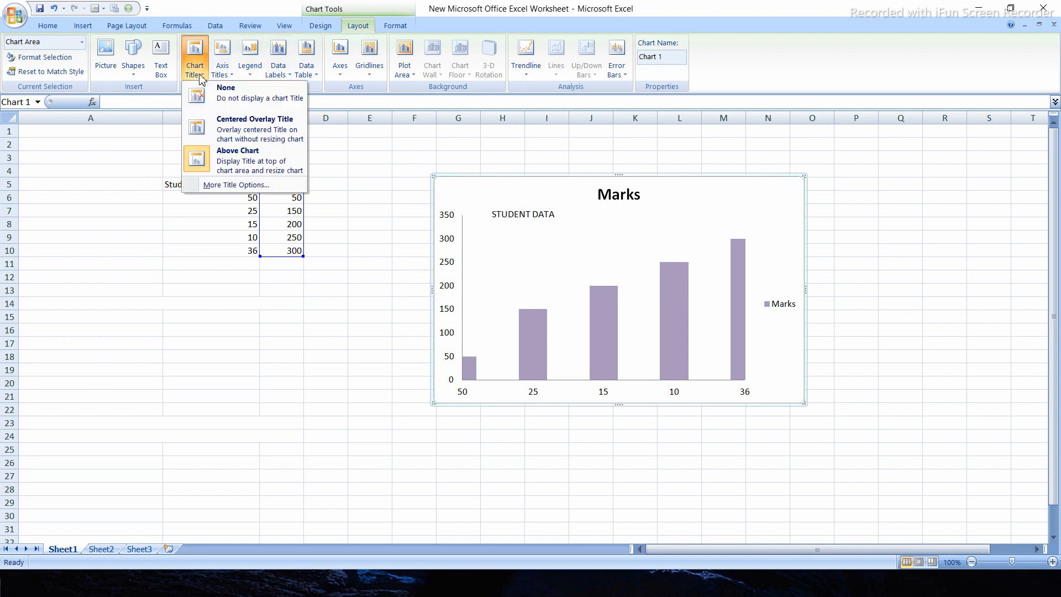
pyautogui.click(237, 99)
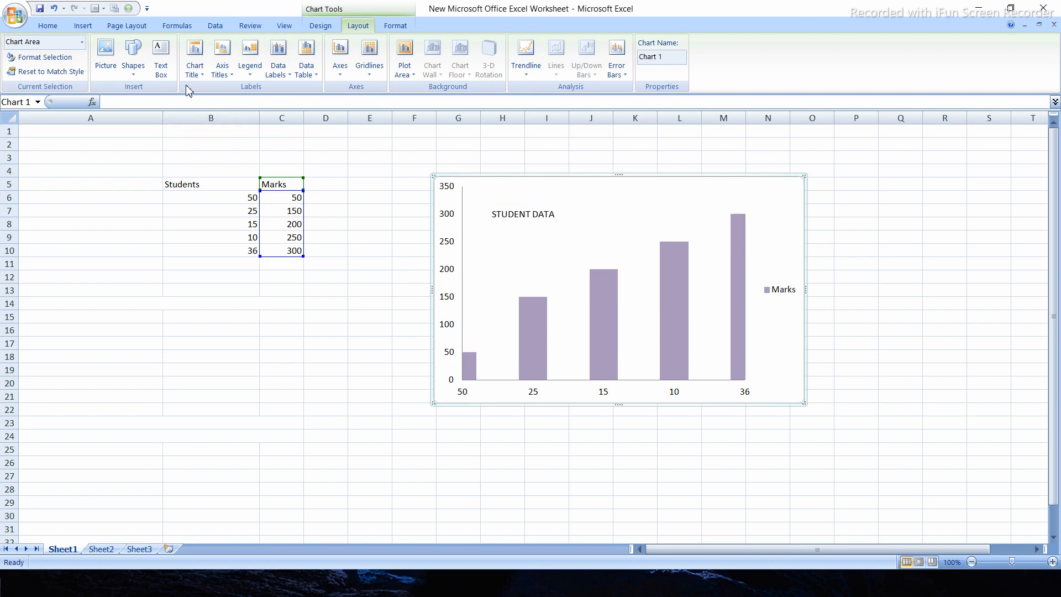
# Add the chart title back as a centered overlay, and change its placement to above the chart
pyautogui.click(198, 73)
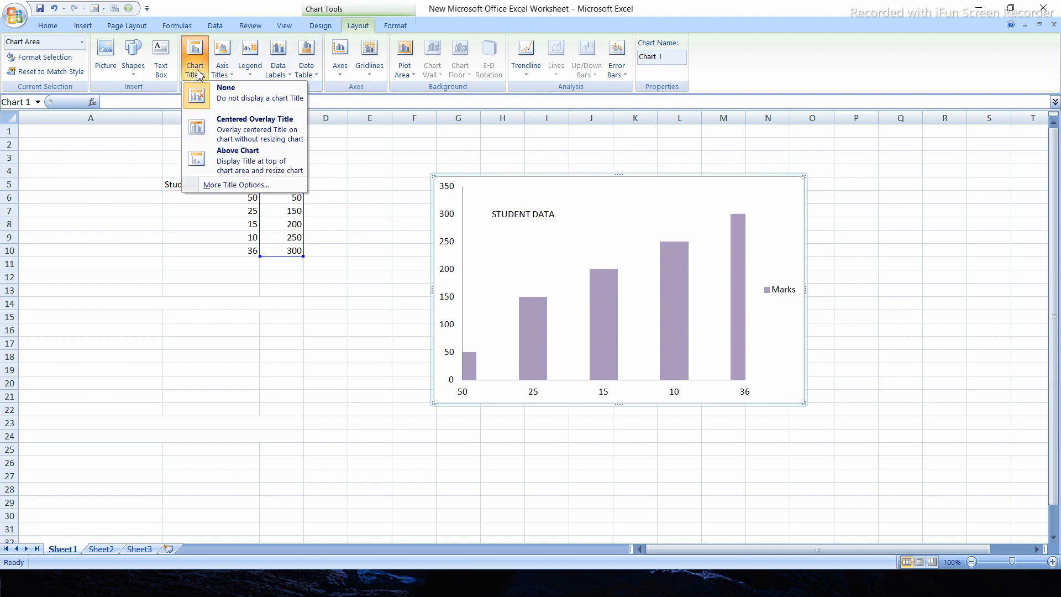
pyautogui.click(213, 128)
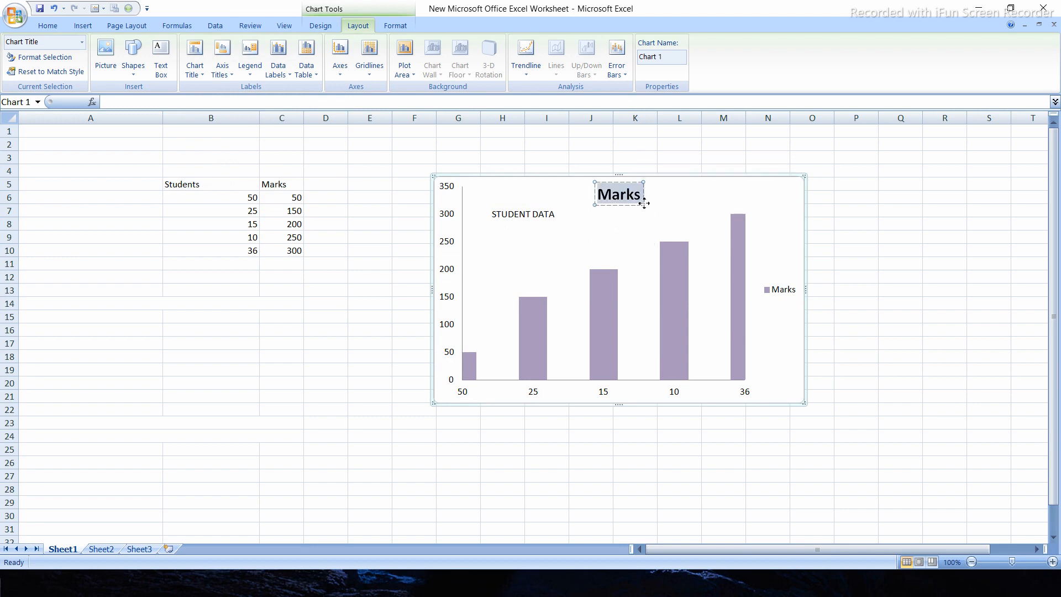
pyautogui.click(195, 70)
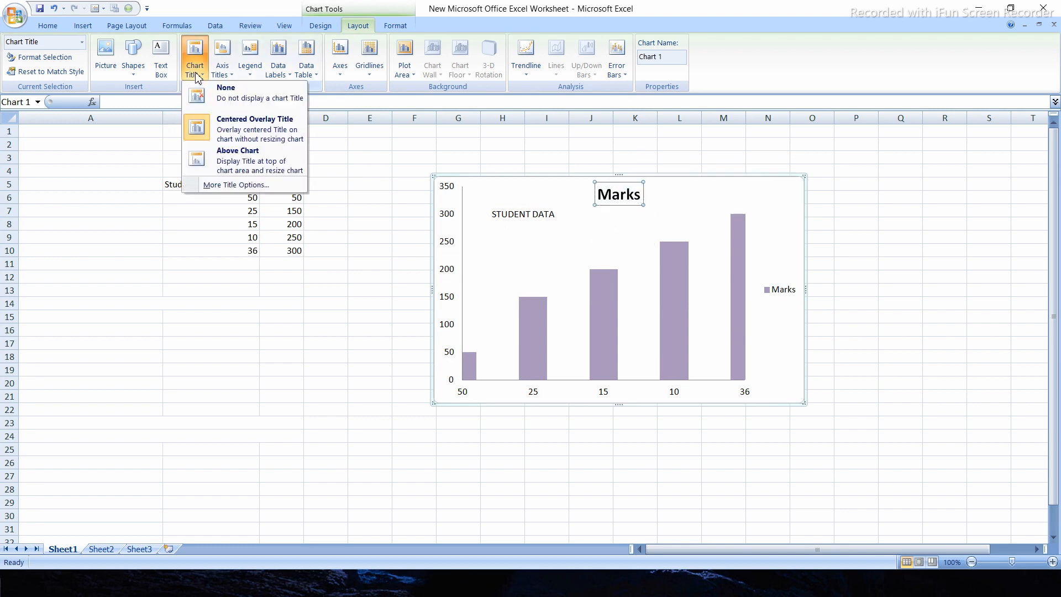
pyautogui.click(254, 174)
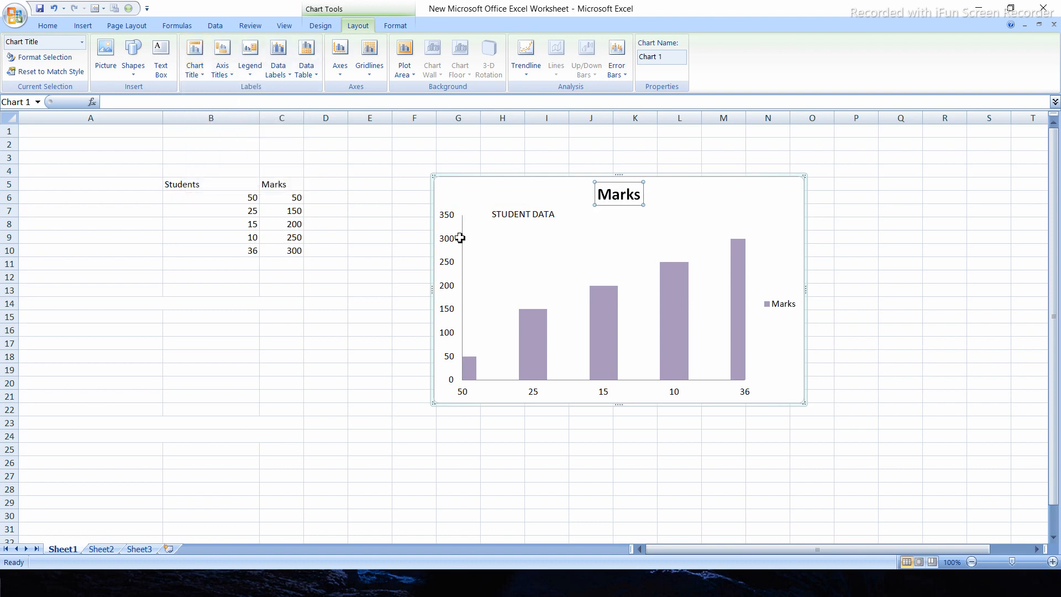
pyautogui.click(871, 288)
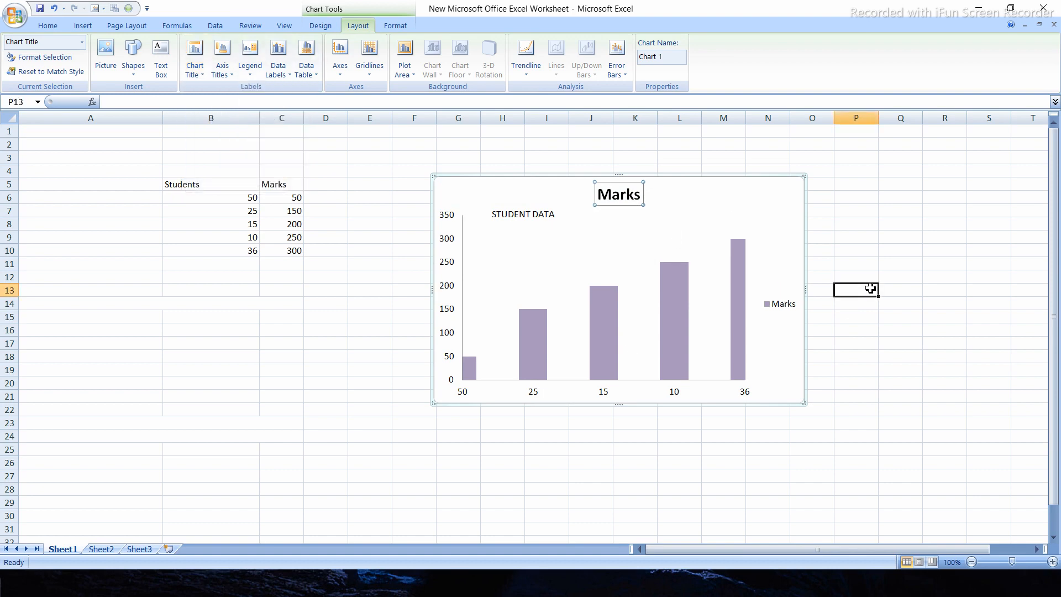
# Switch the Marks title to the centered overlay placement, and return it to above the chart
pyautogui.click(610, 192)
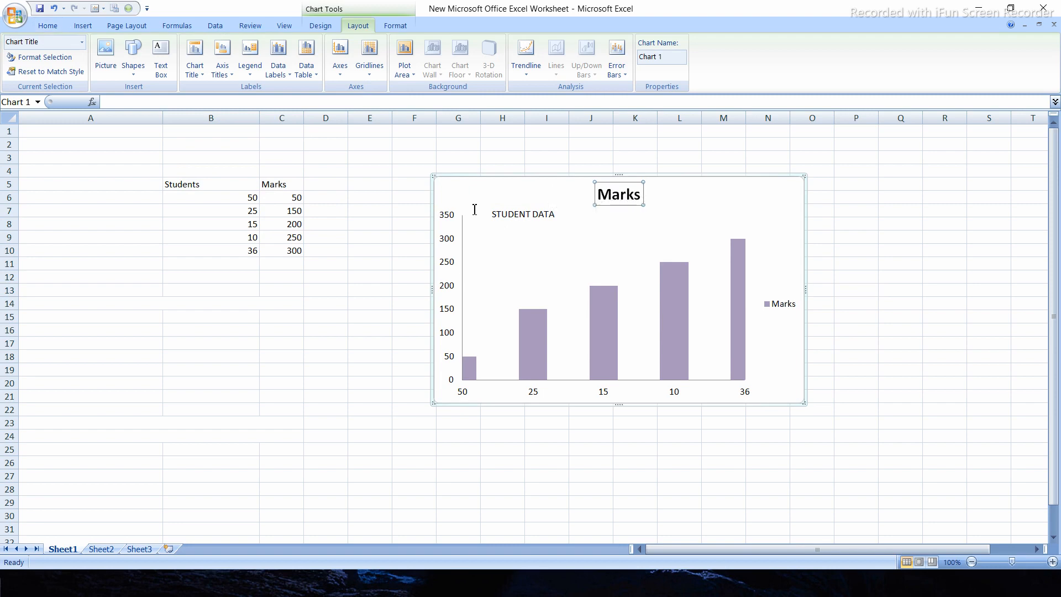
pyautogui.click(195, 69)
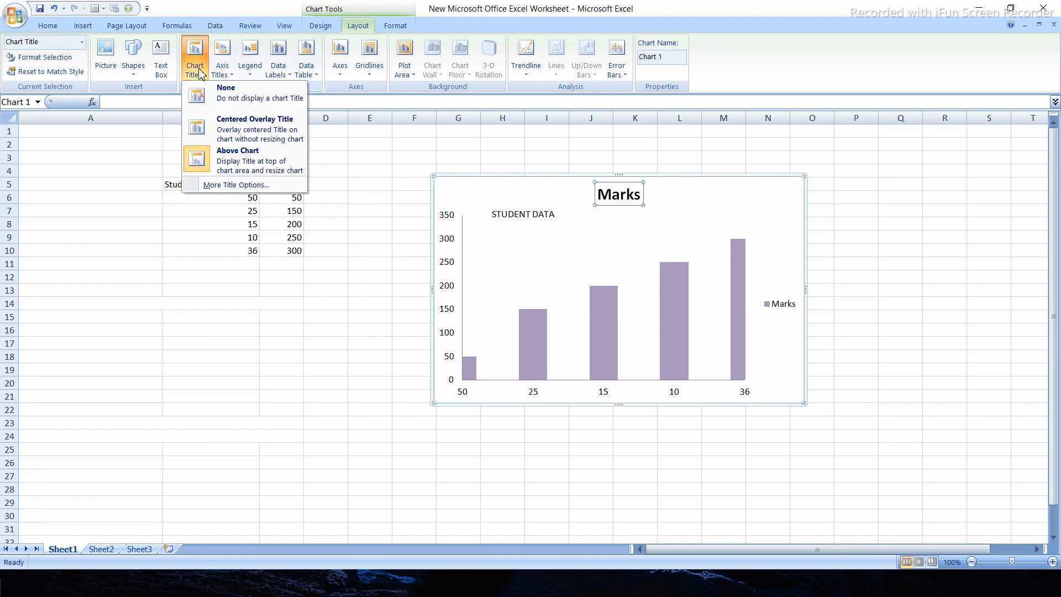
pyautogui.click(217, 132)
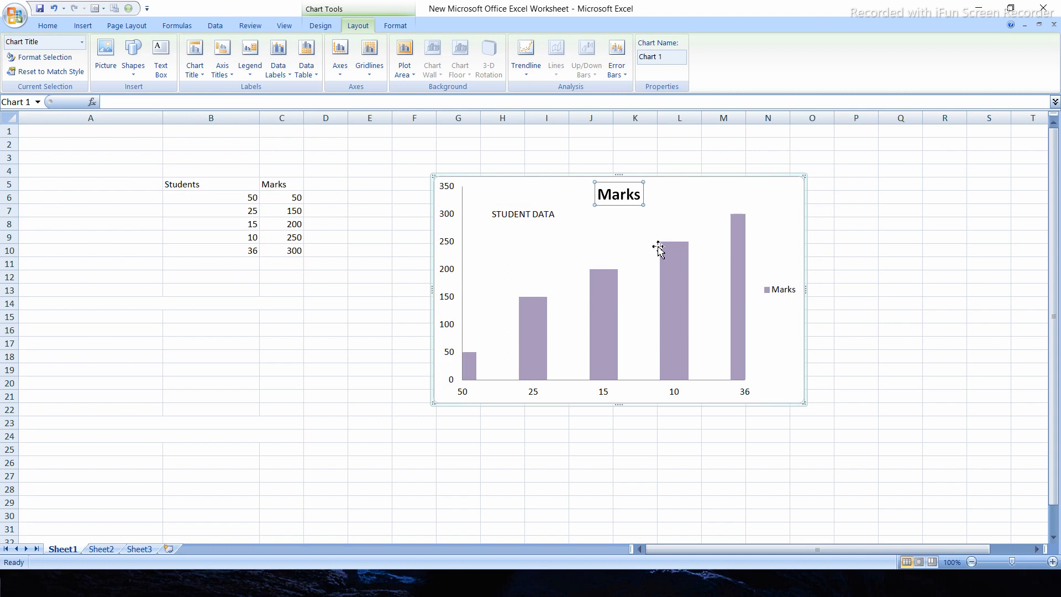
pyautogui.click(455, 179)
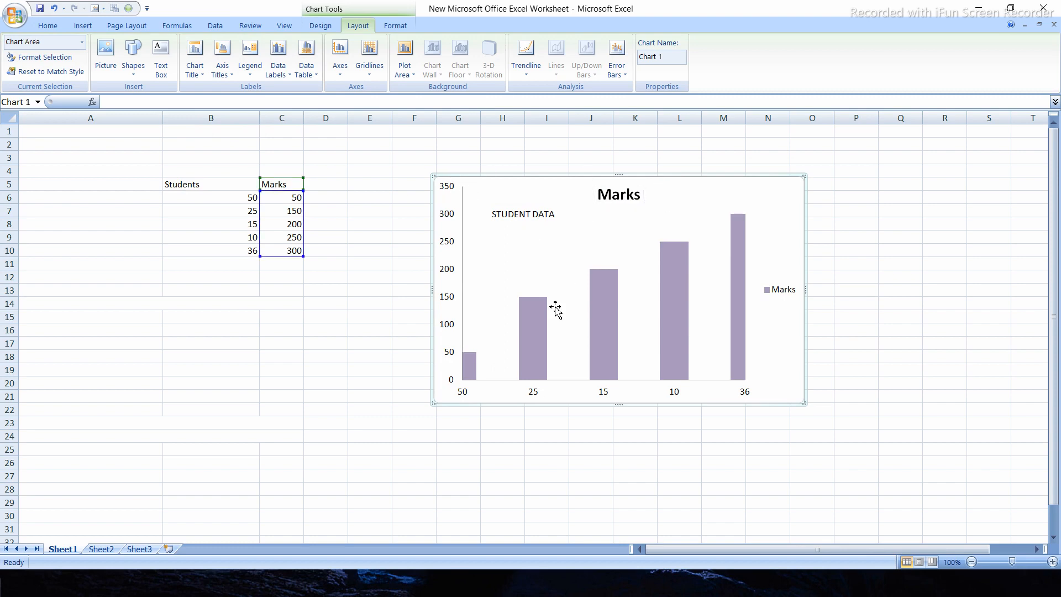
pyautogui.click(195, 72)
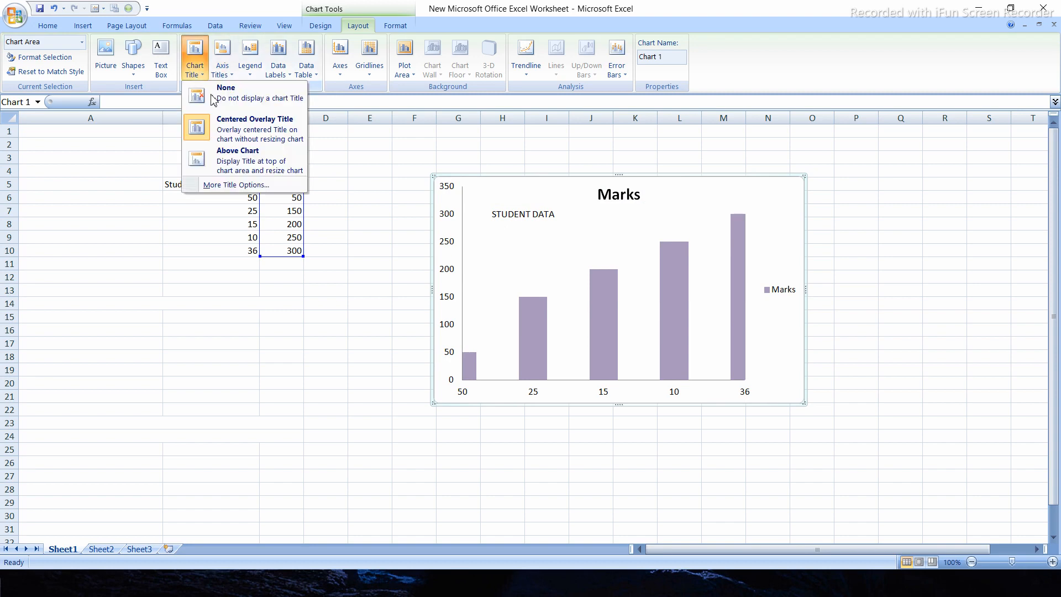
pyautogui.click(221, 165)
pyautogui.click(221, 165)
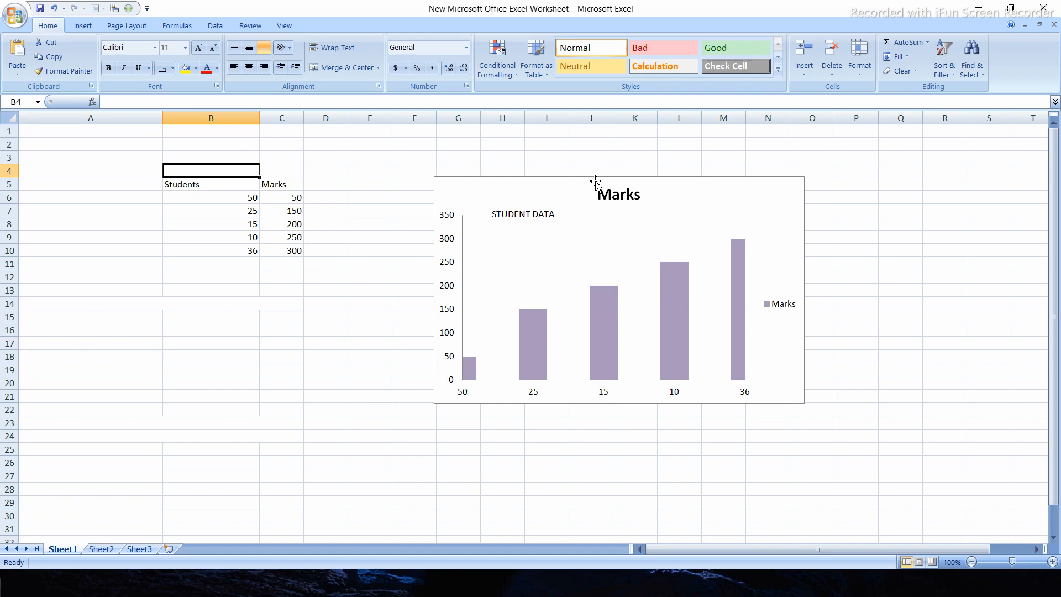
# Add a primary horizontal axis title below the chart's category axis
pyautogui.click(484, 183)
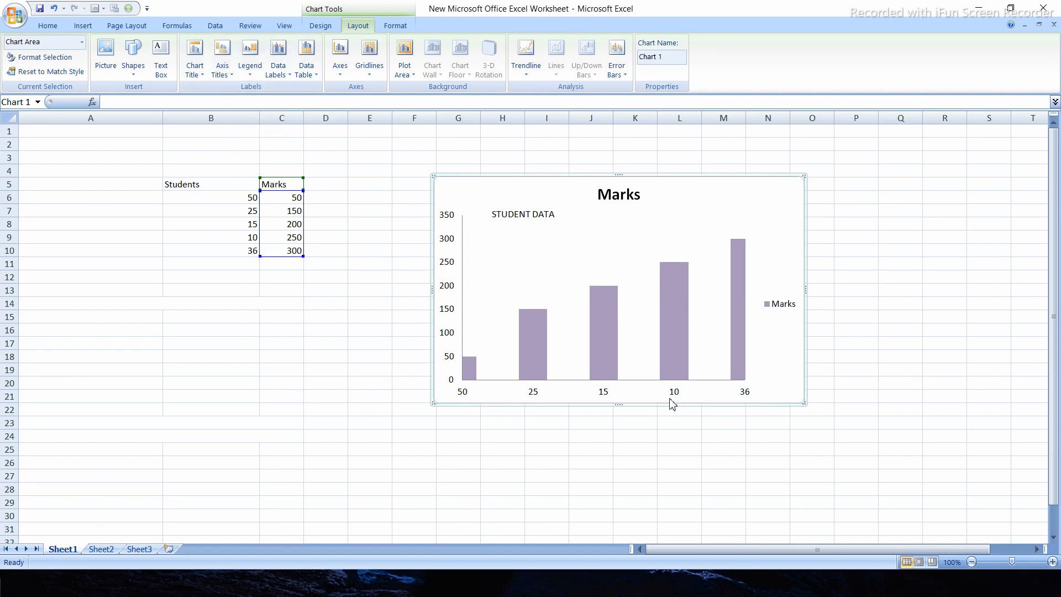
pyautogui.click(228, 82)
pyautogui.moveTo(232, 89)
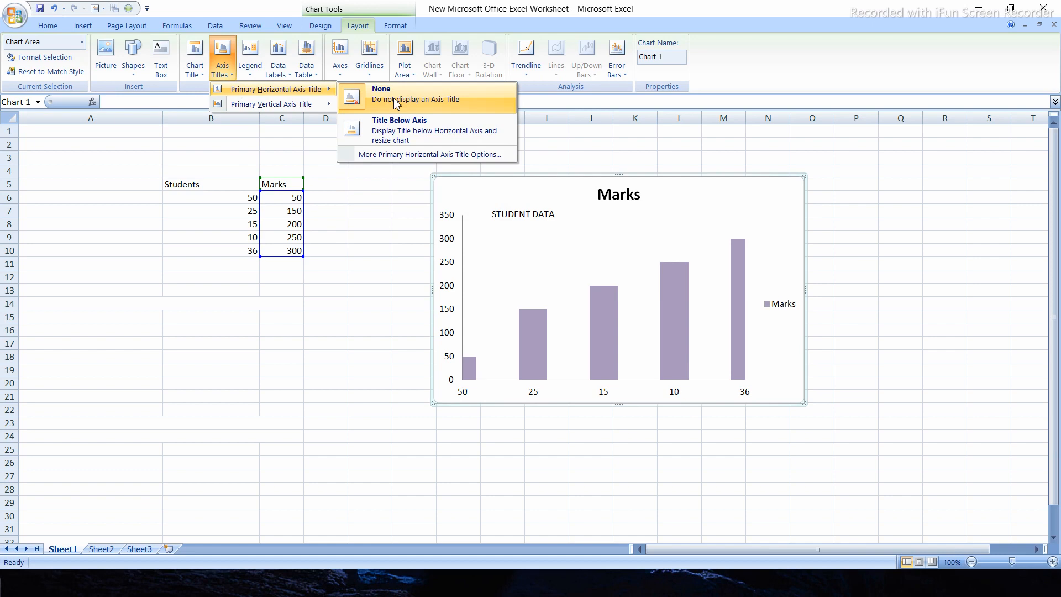
pyautogui.click(395, 134)
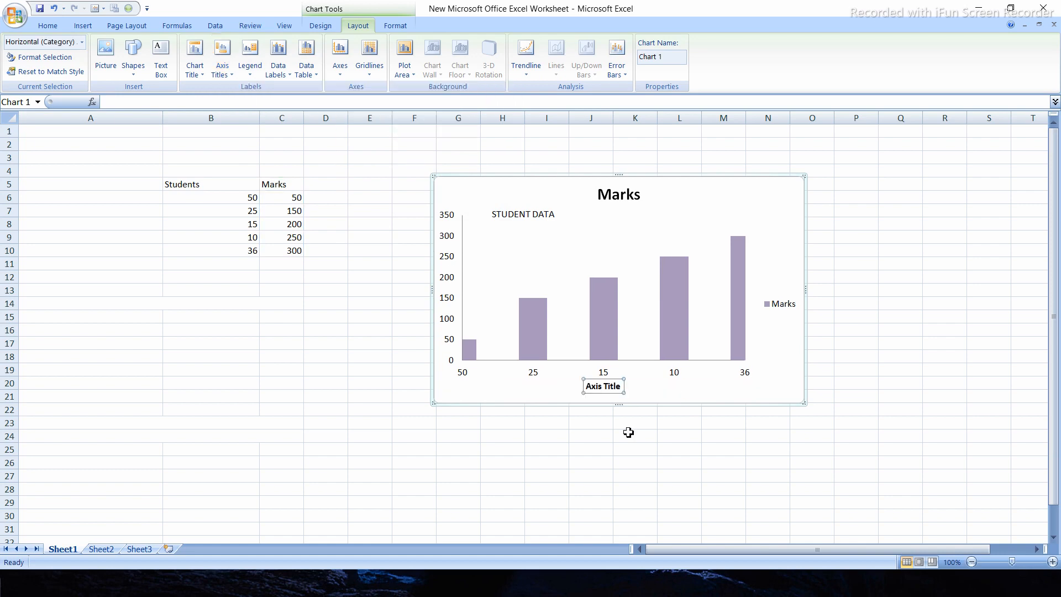
# Change the horizontal axis title text to "Stuents" and select the chart area
pyautogui.doubleClick(607, 386)
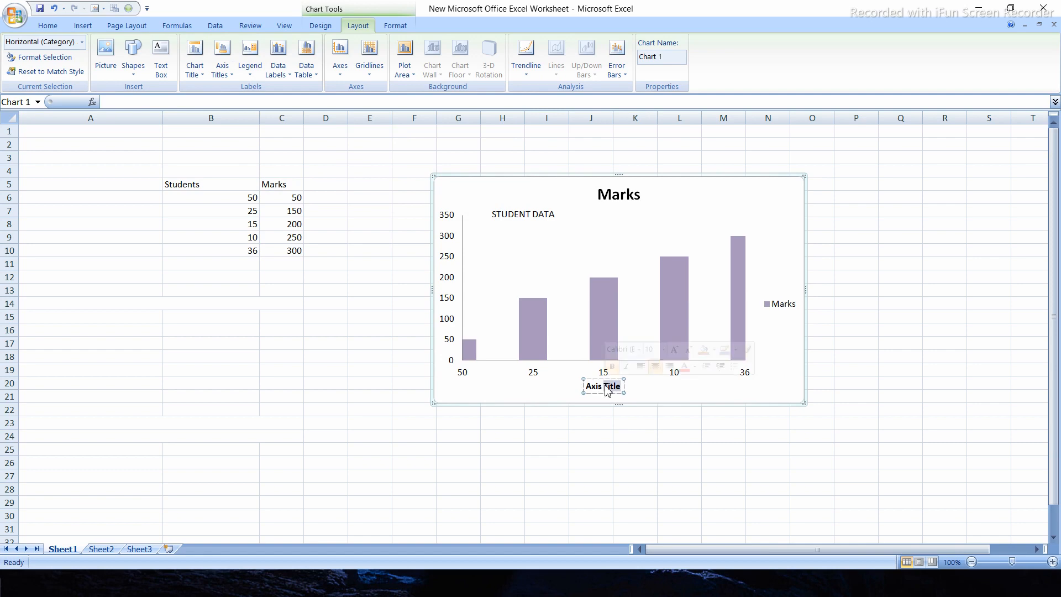
pyautogui.write('A')
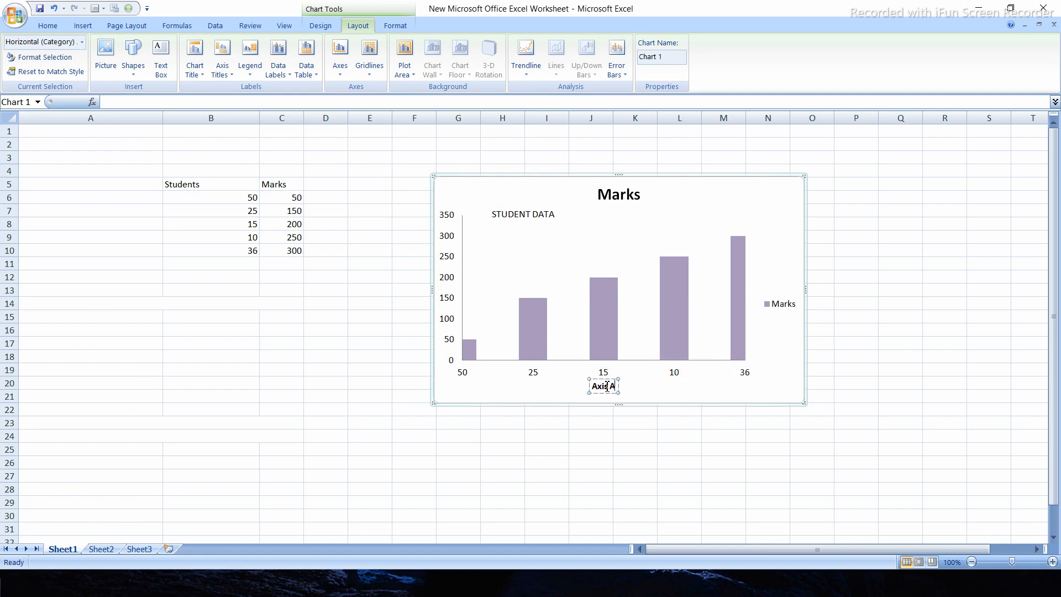
pyautogui.tripleClick(607, 385)
pyautogui.write('Students')
pyautogui.click(536, 454)
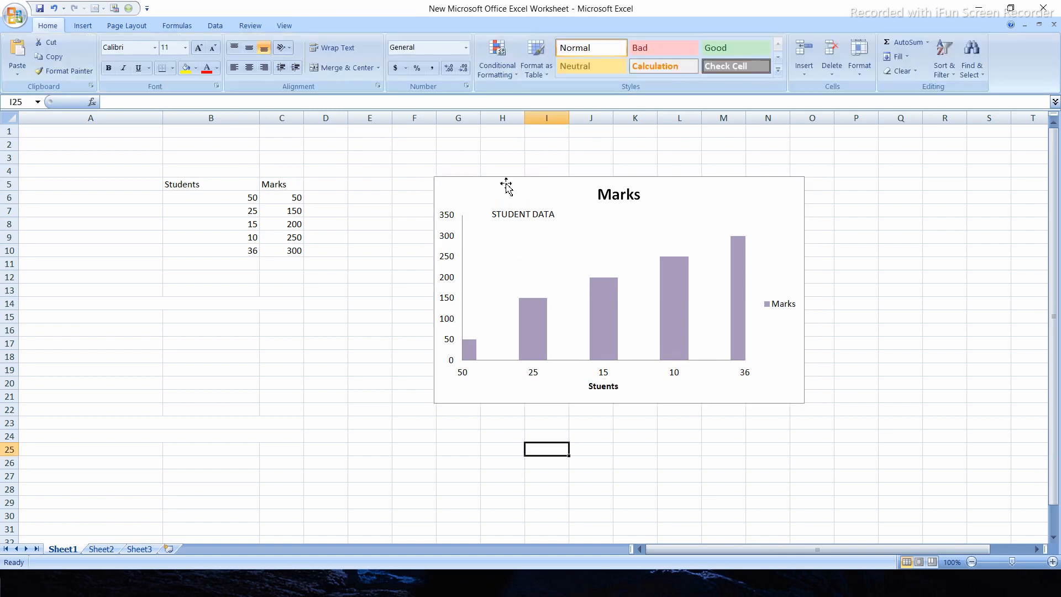
pyautogui.click(462, 187)
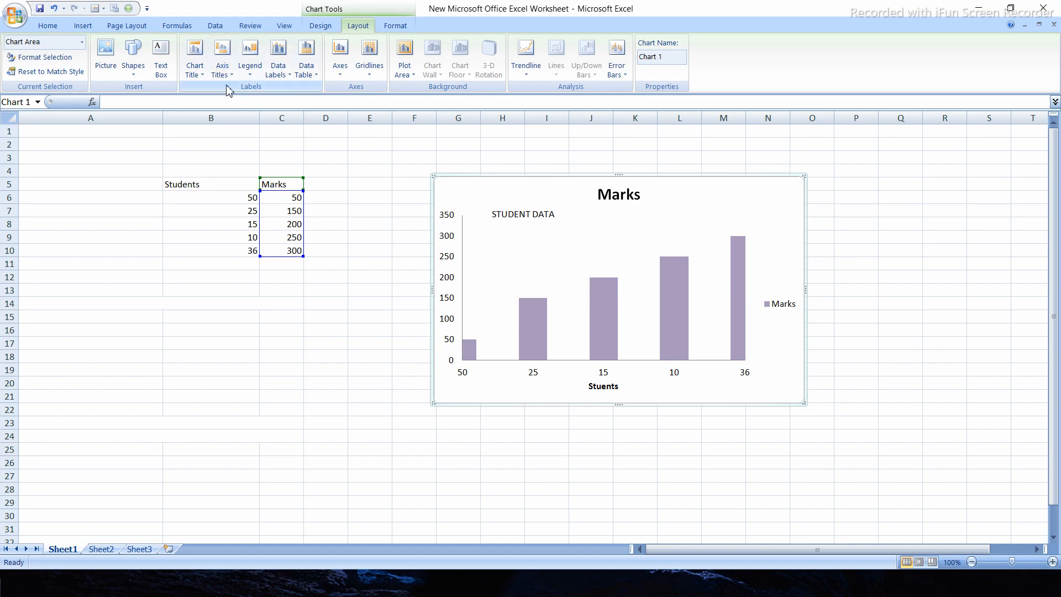
# Add a rotated primary vertical axis title to the chart and set its text to "Marks"
pyautogui.click(222, 62)
pyautogui.moveTo(249, 110)
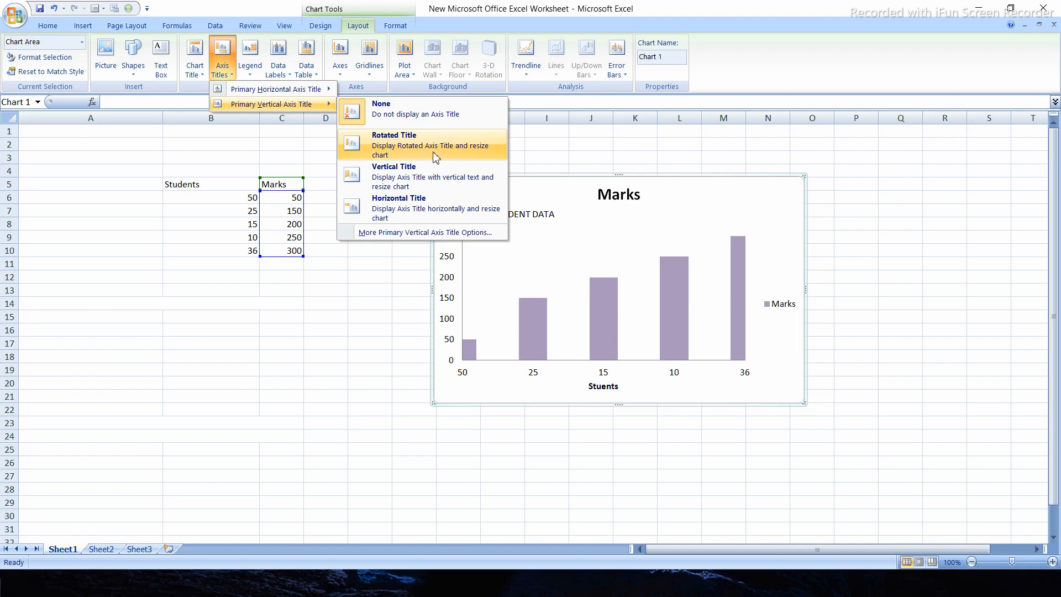
pyautogui.click(393, 148)
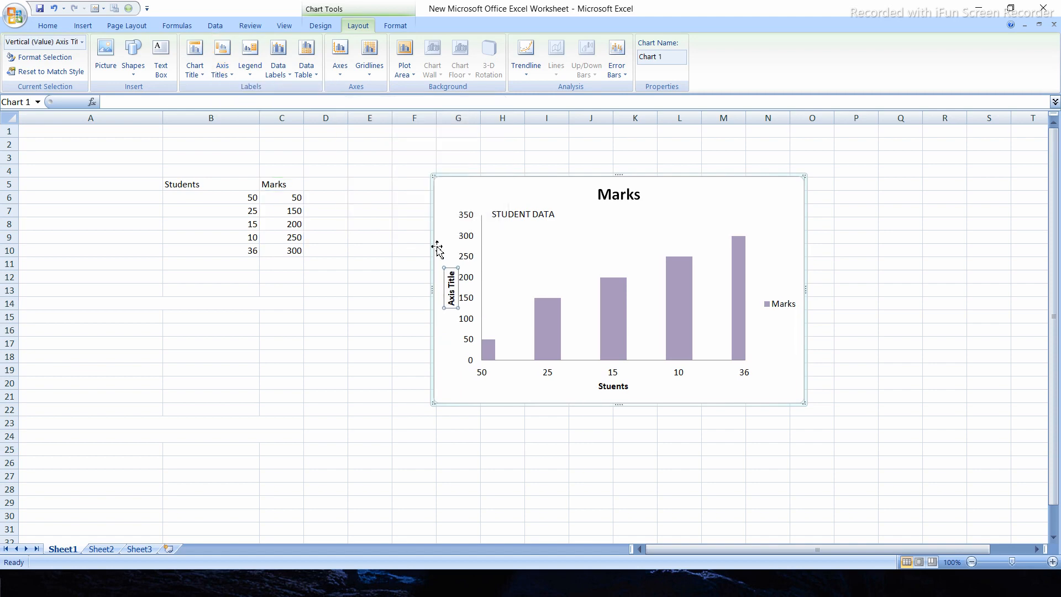
pyautogui.tripleClick(455, 303)
pyautogui.press('BackSpace')
pyautogui.write('Marks')
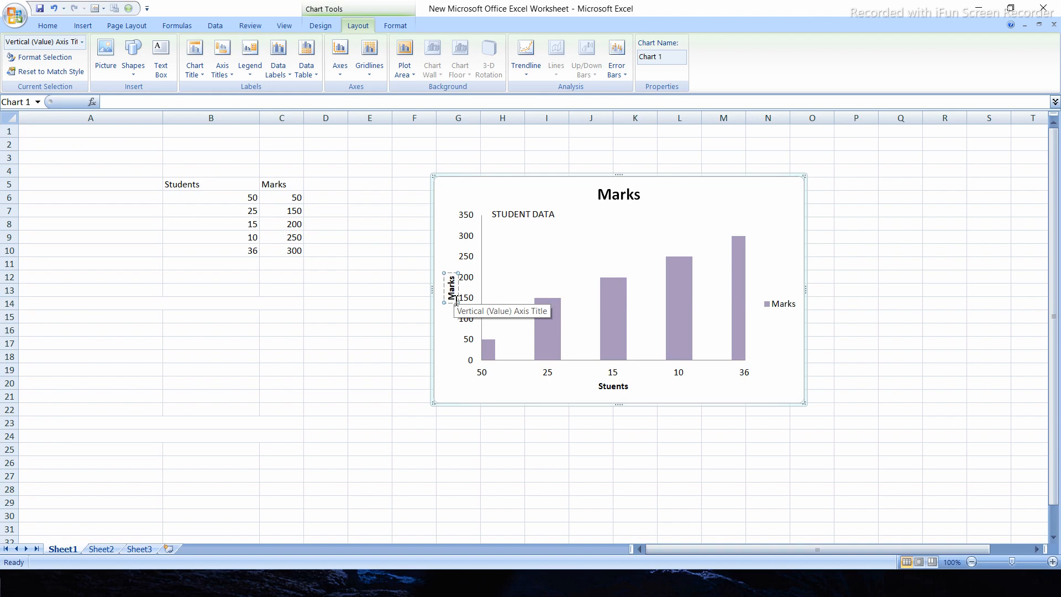
pyautogui.click(390, 331)
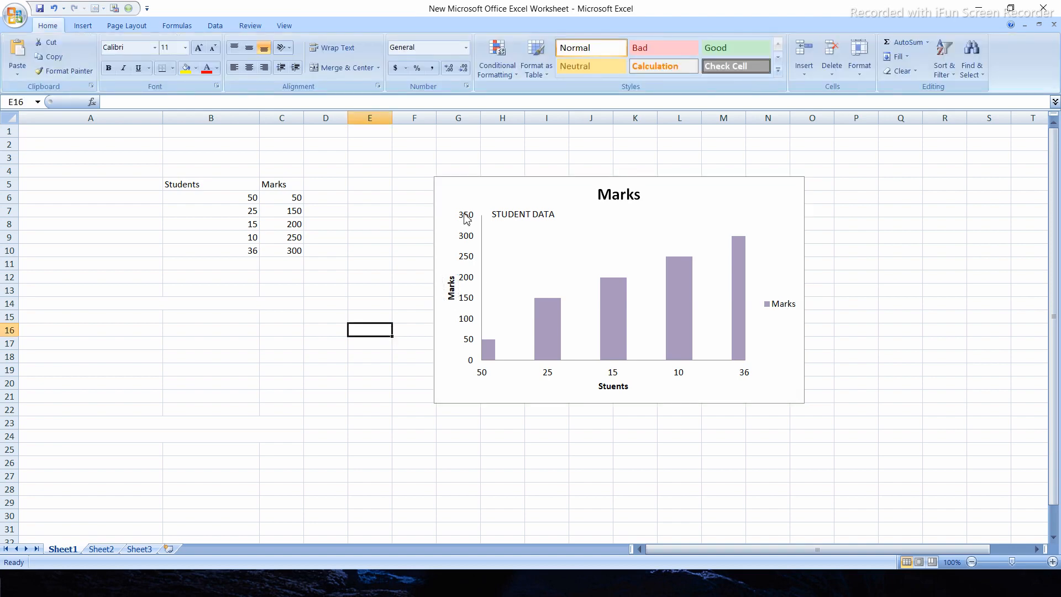
# Try the chart legend at the right, top and left positions
pyautogui.click(451, 195)
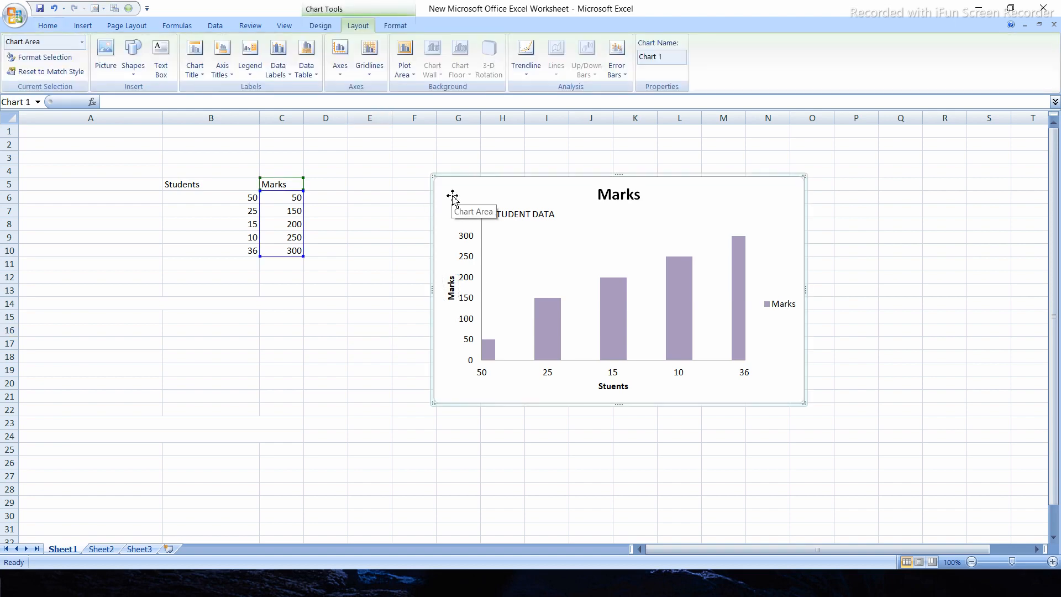
pyautogui.click(252, 71)
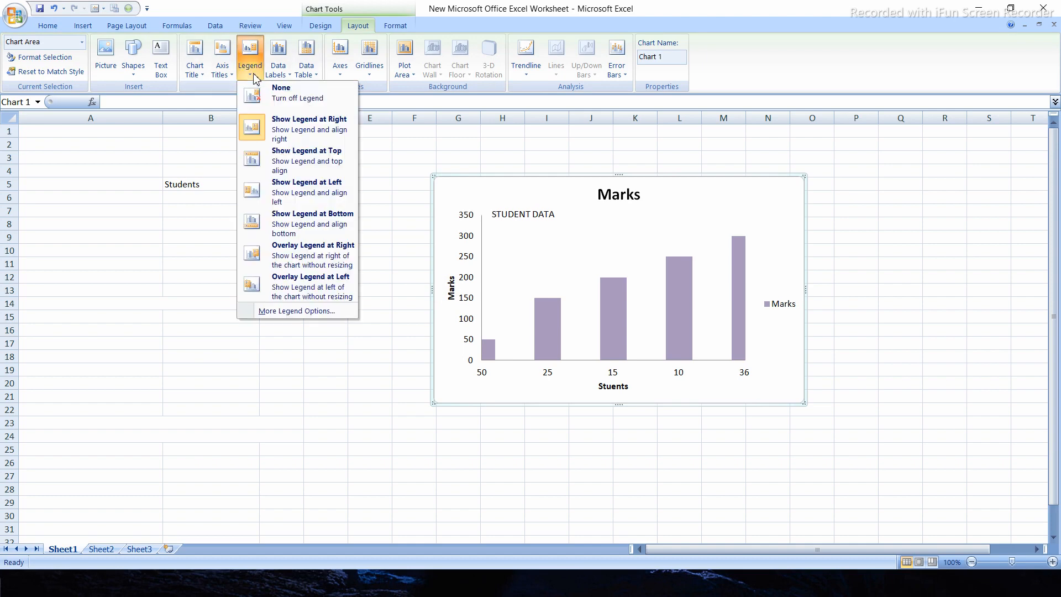
pyautogui.click(298, 128)
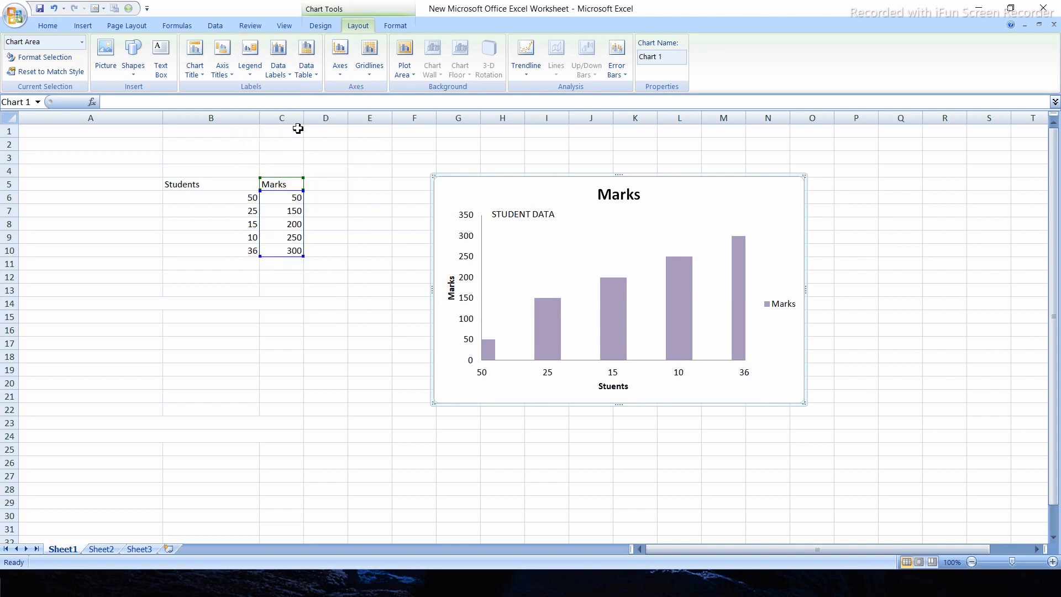
pyautogui.click(250, 56)
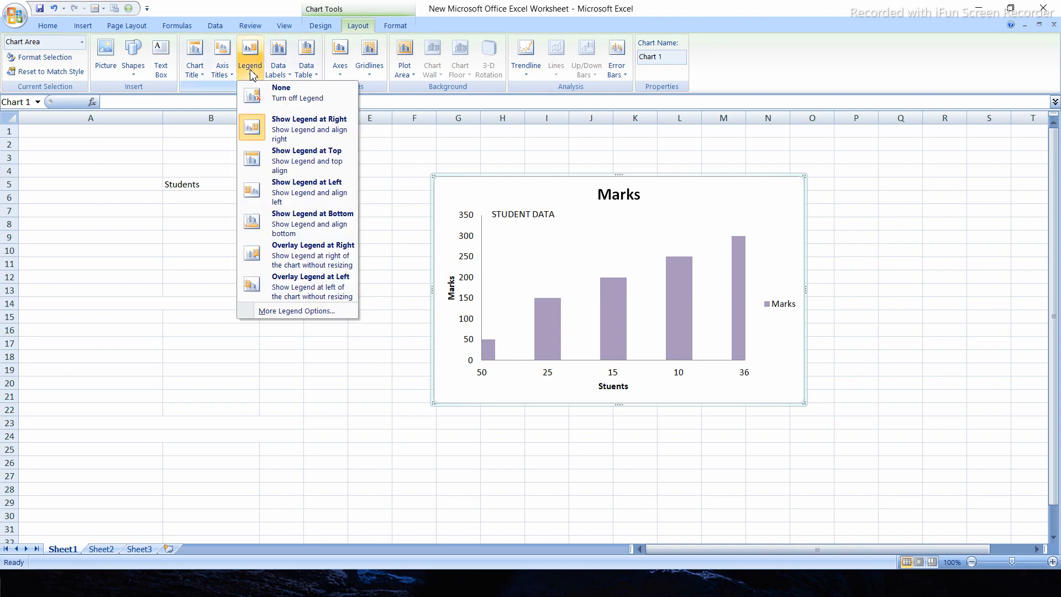
pyautogui.click(280, 162)
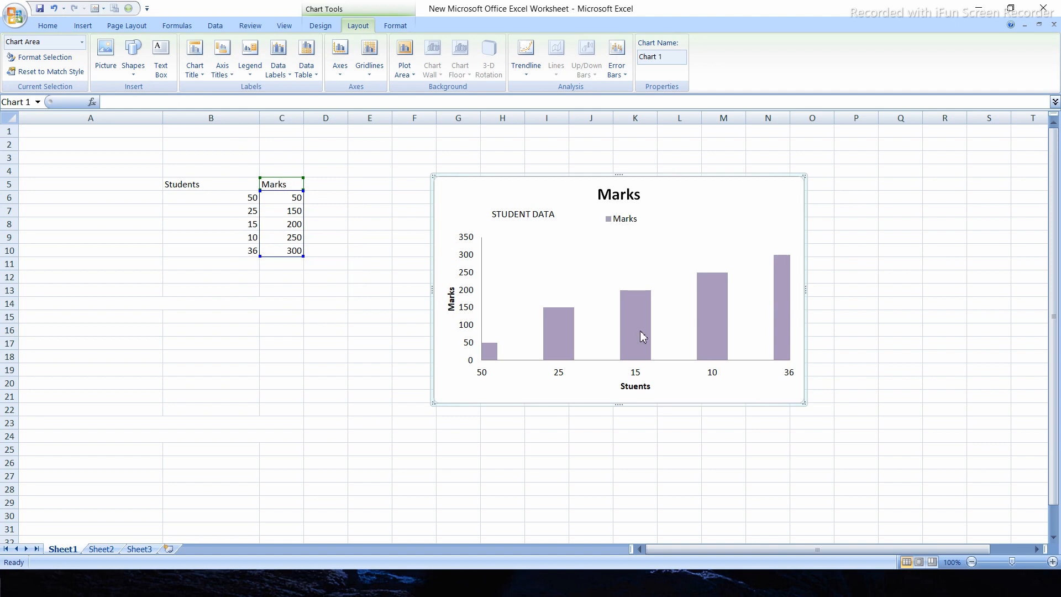
pyautogui.moveTo(642, 328)
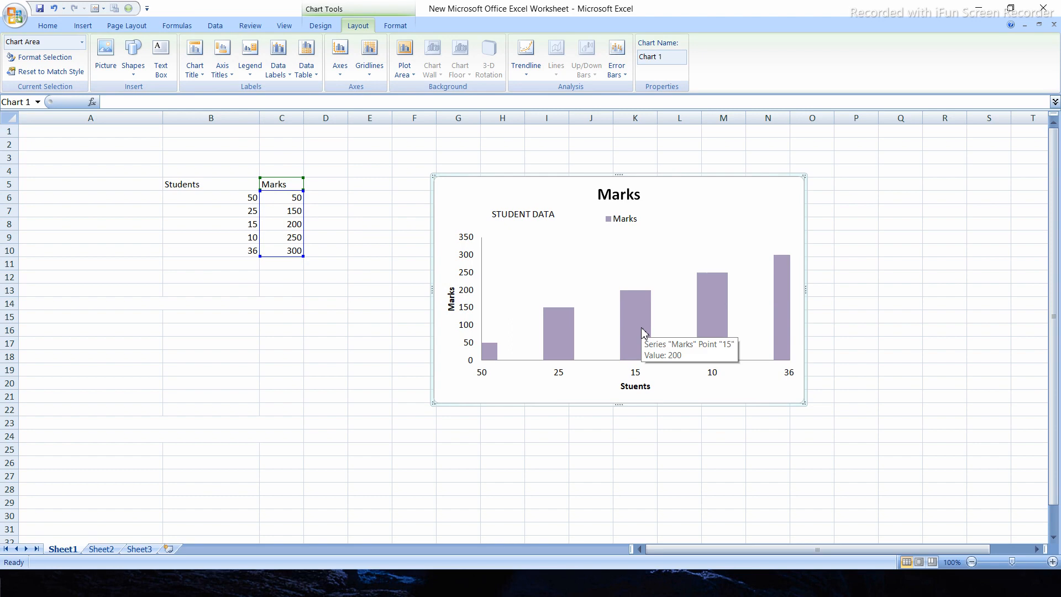
pyautogui.click(255, 79)
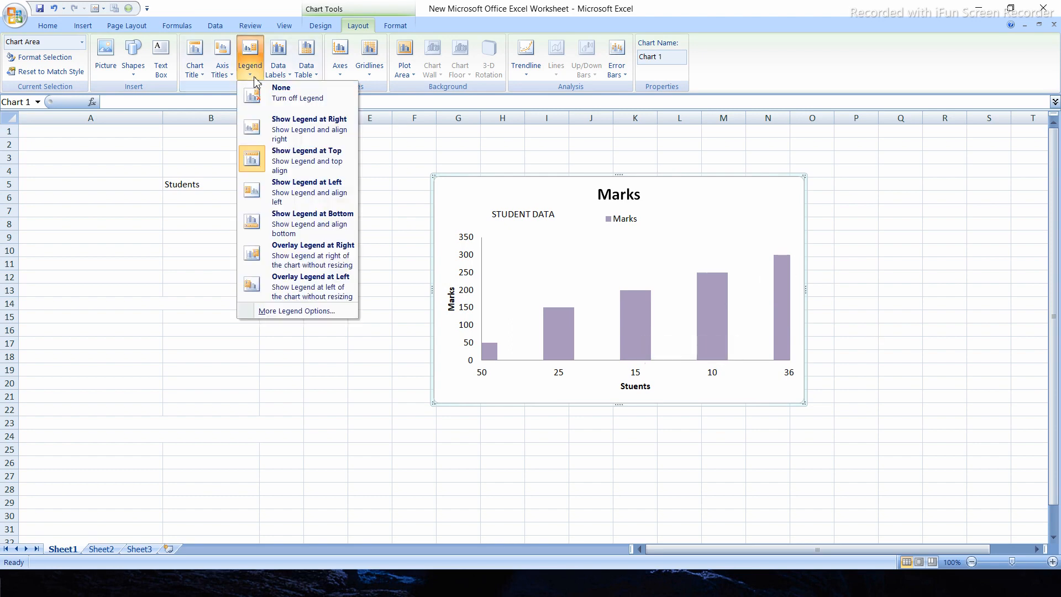
pyautogui.click(320, 204)
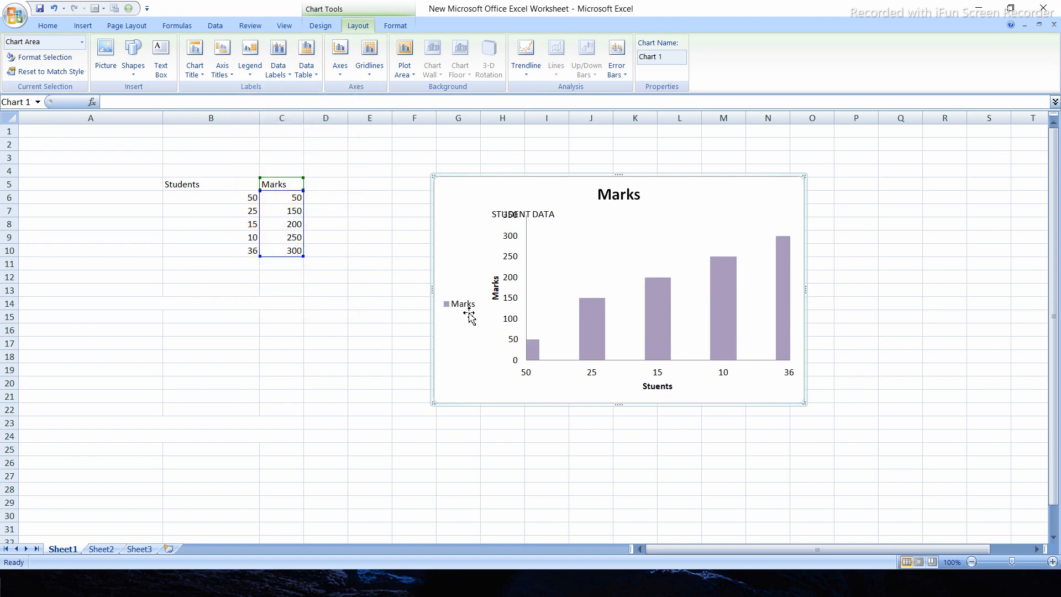
# Overlay the legend at the right of the chart without resizing, and turn the legend off
pyautogui.click(251, 69)
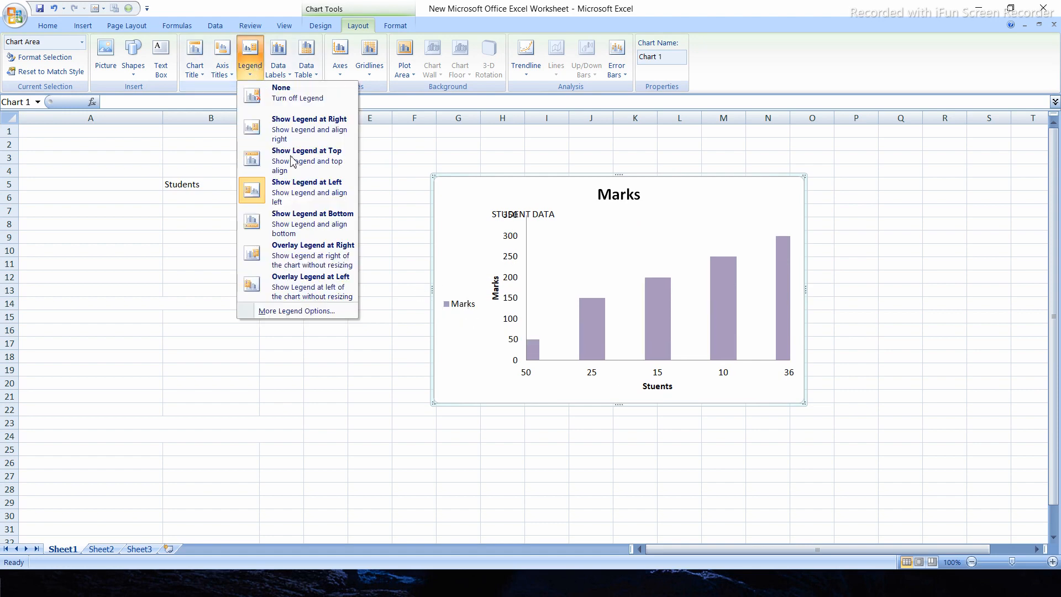
pyautogui.click(299, 260)
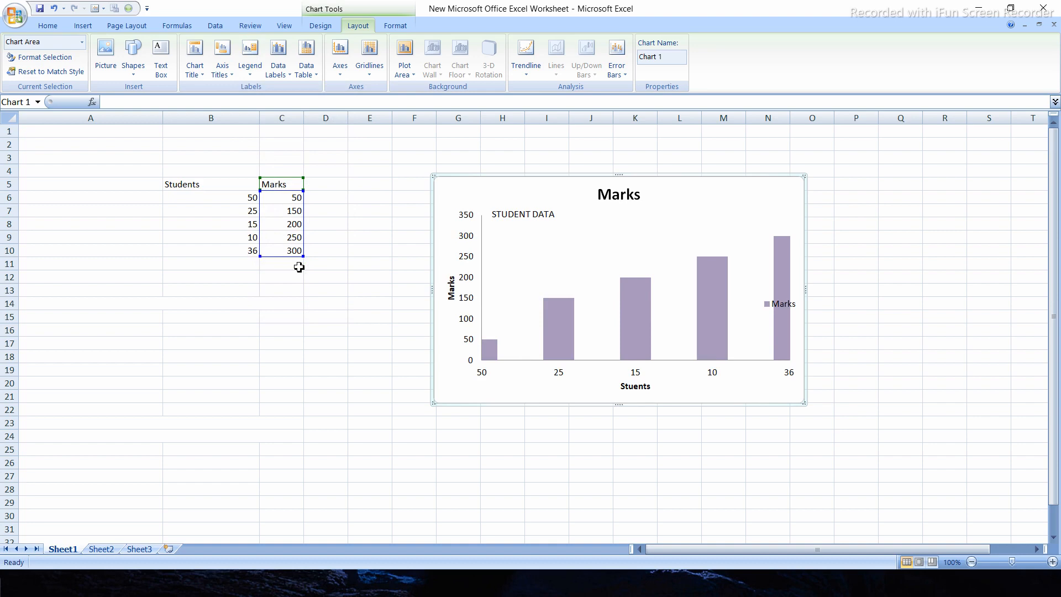
pyautogui.click(250, 69)
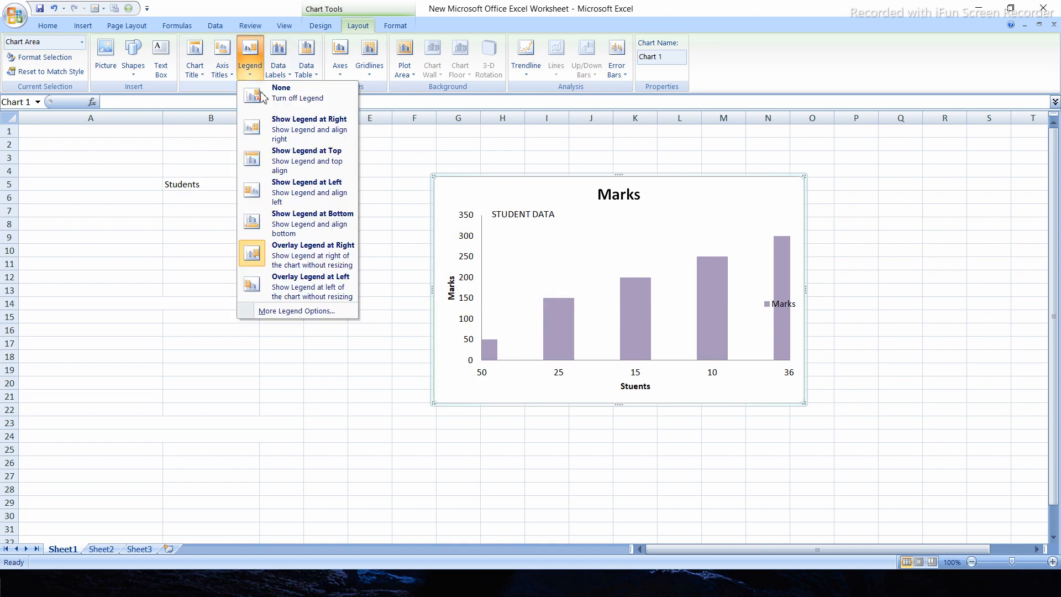
pyautogui.click(261, 97)
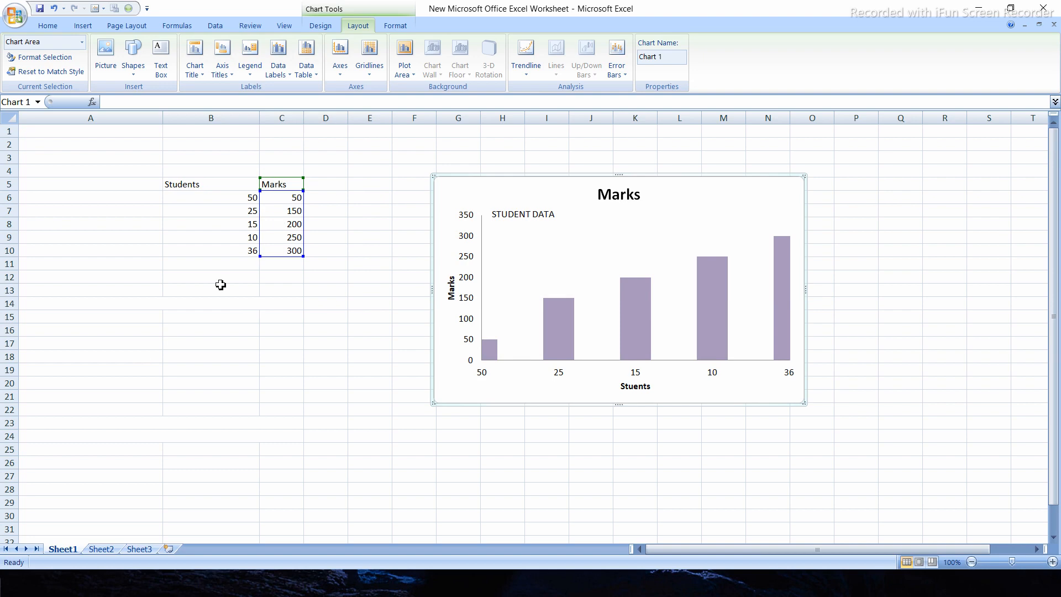
# Add data labels centered on the columns, and change their position to Outside End
pyautogui.click(285, 76)
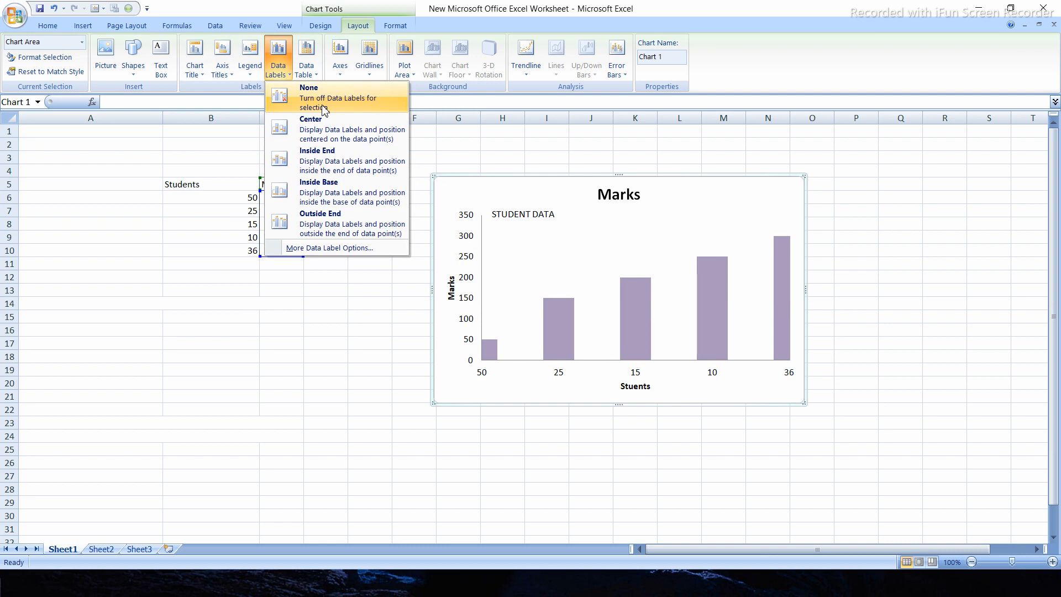
pyautogui.click(323, 125)
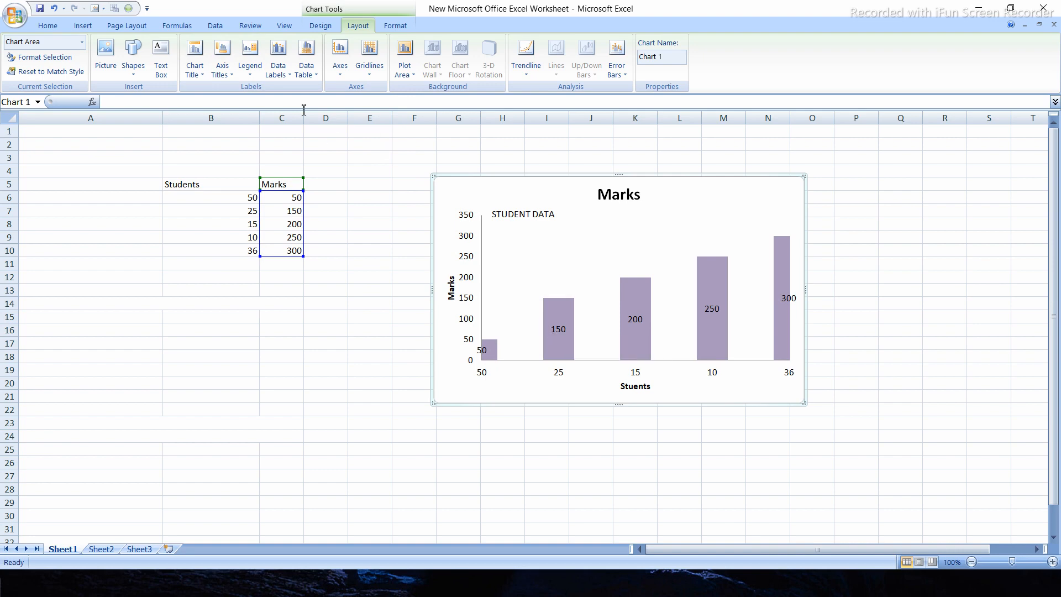
pyautogui.click(278, 69)
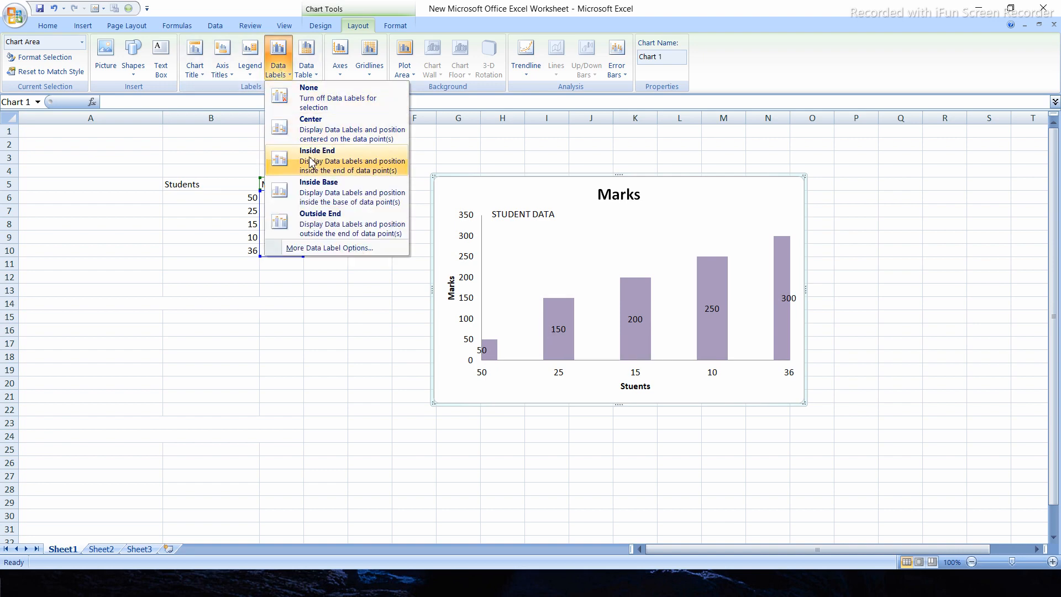
pyautogui.click(323, 227)
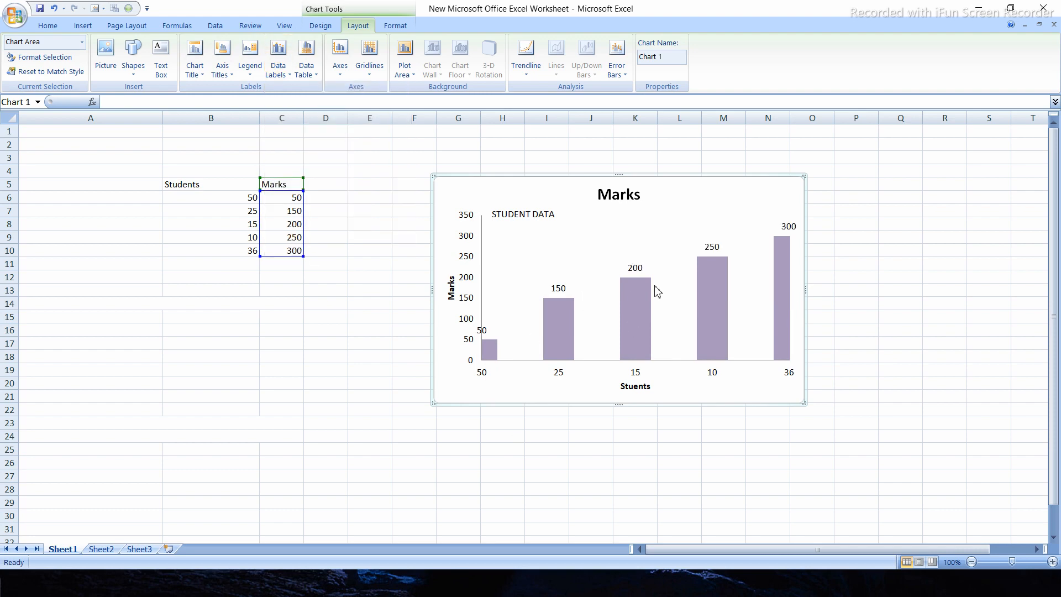
pyautogui.moveTo(641, 291)
# Show a data table without legend keys below the chart, and select the source values in B6:C12 for comparison
pyautogui.click(306, 72)
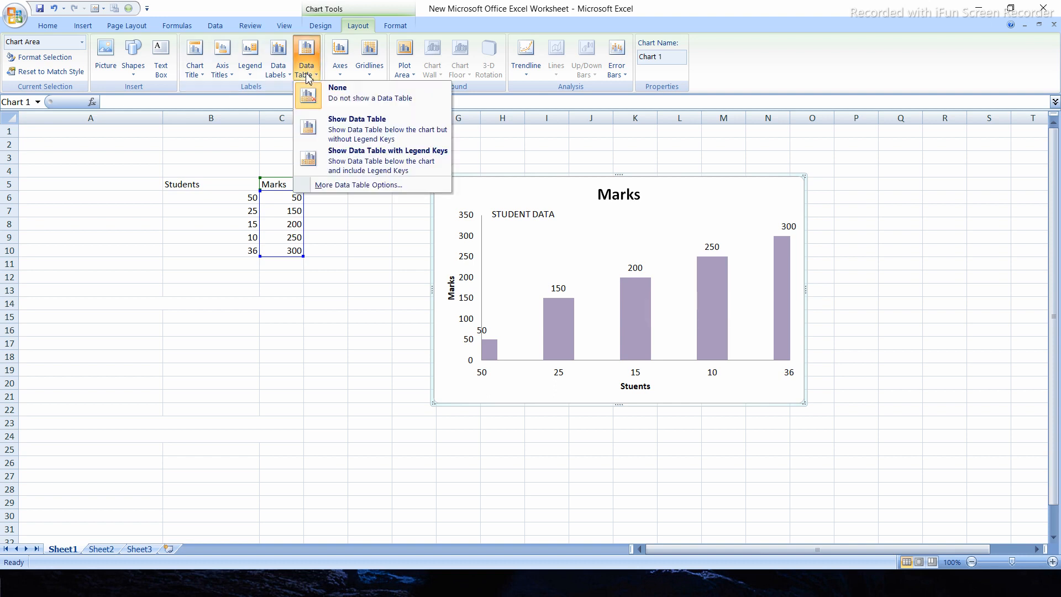
pyautogui.click(355, 126)
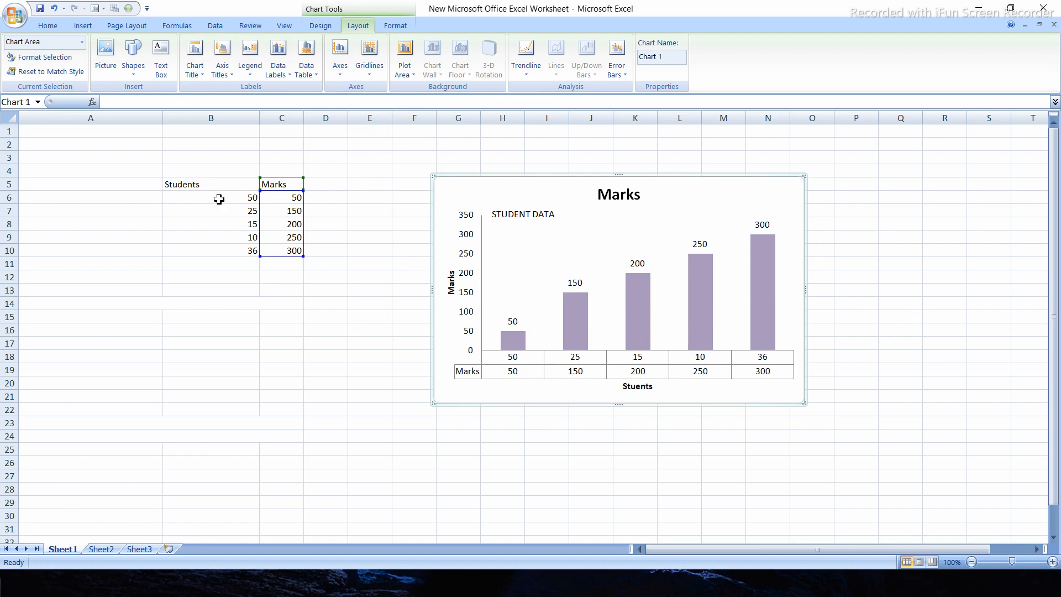
pyautogui.moveTo(218, 195); pyautogui.dragTo(283, 198)
pyautogui.moveTo(281, 273); pyautogui.dragTo(282, 252)
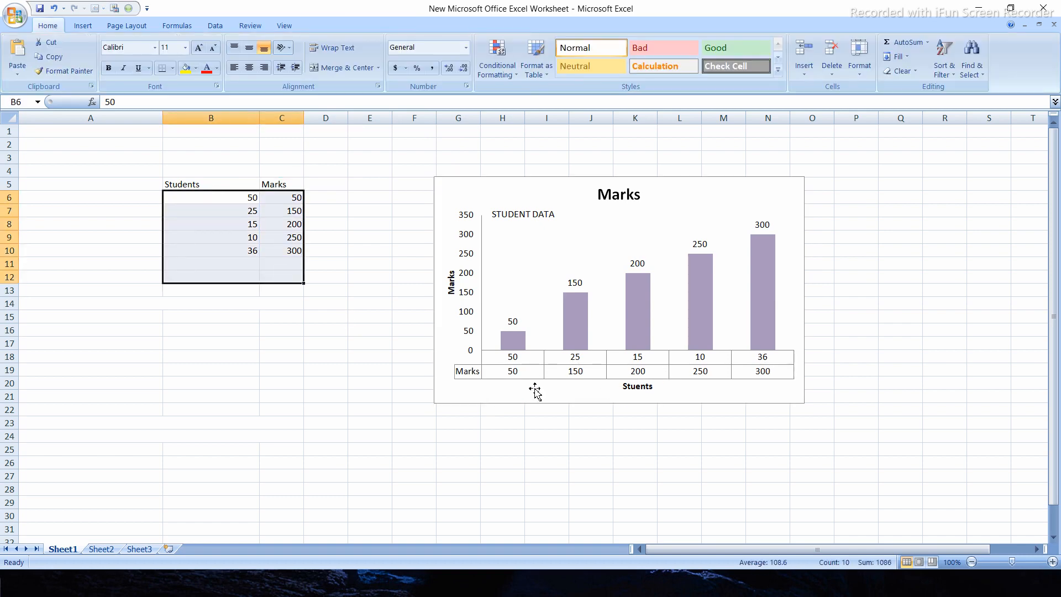
# Select the chart and remove its data table
pyautogui.click(459, 193)
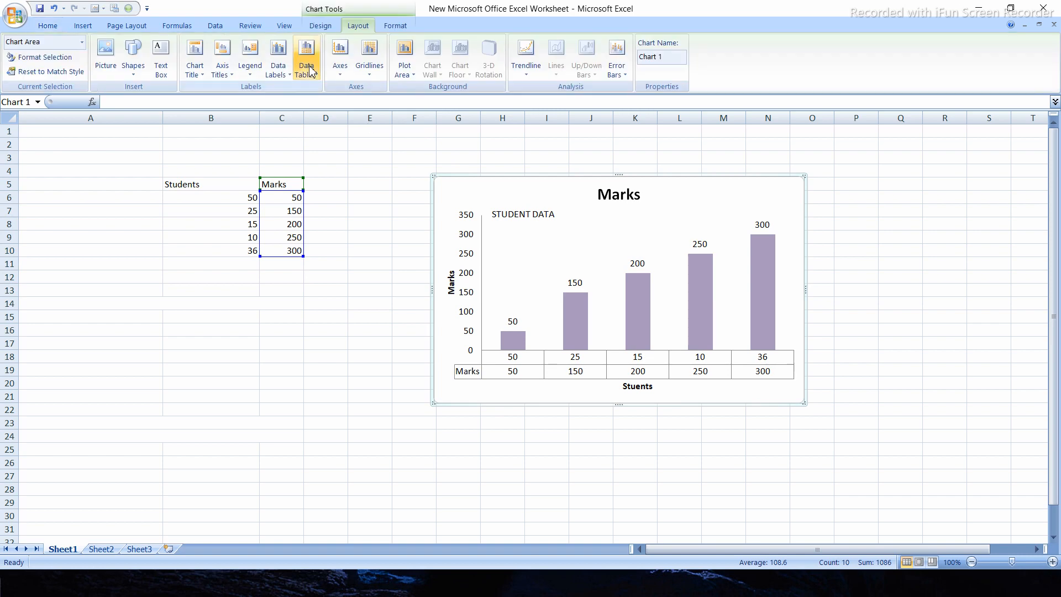
pyautogui.click(315, 73)
pyautogui.click(319, 103)
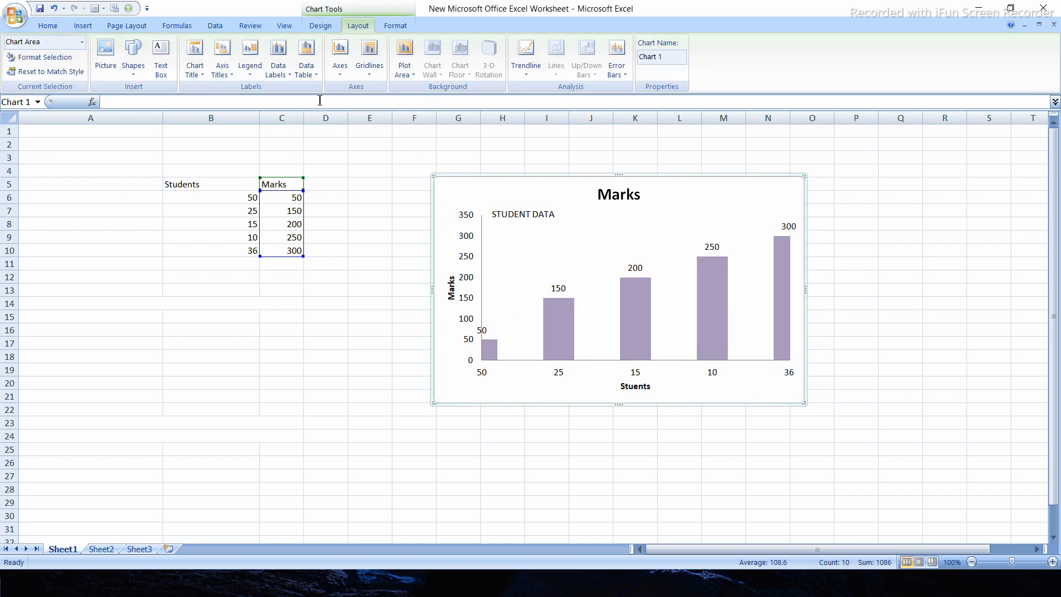
# Show the data table with legend keys below the chart, and turn the data table off again
pyautogui.click(308, 72)
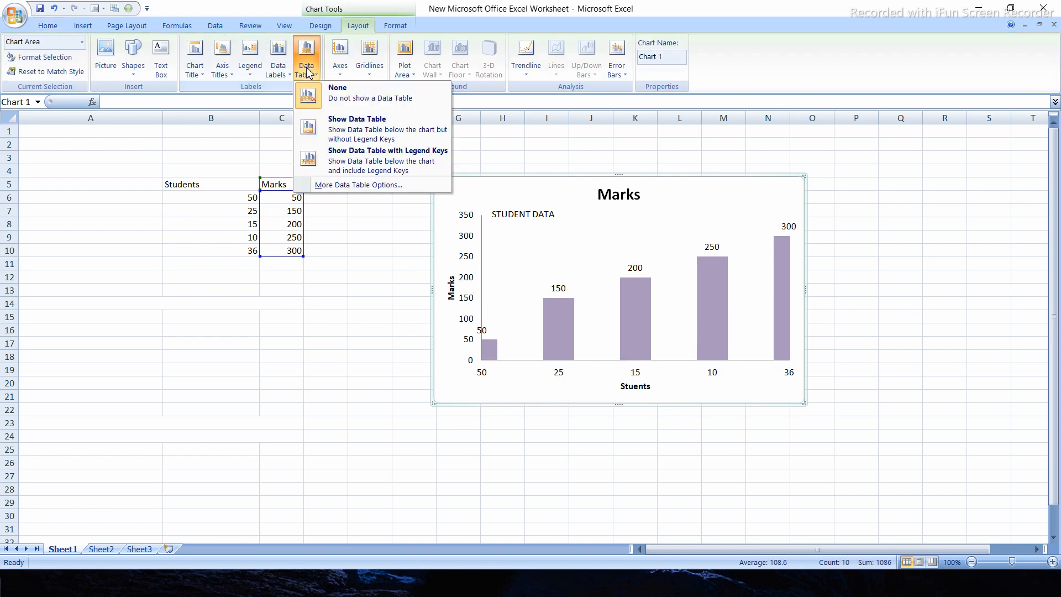
pyautogui.click(340, 165)
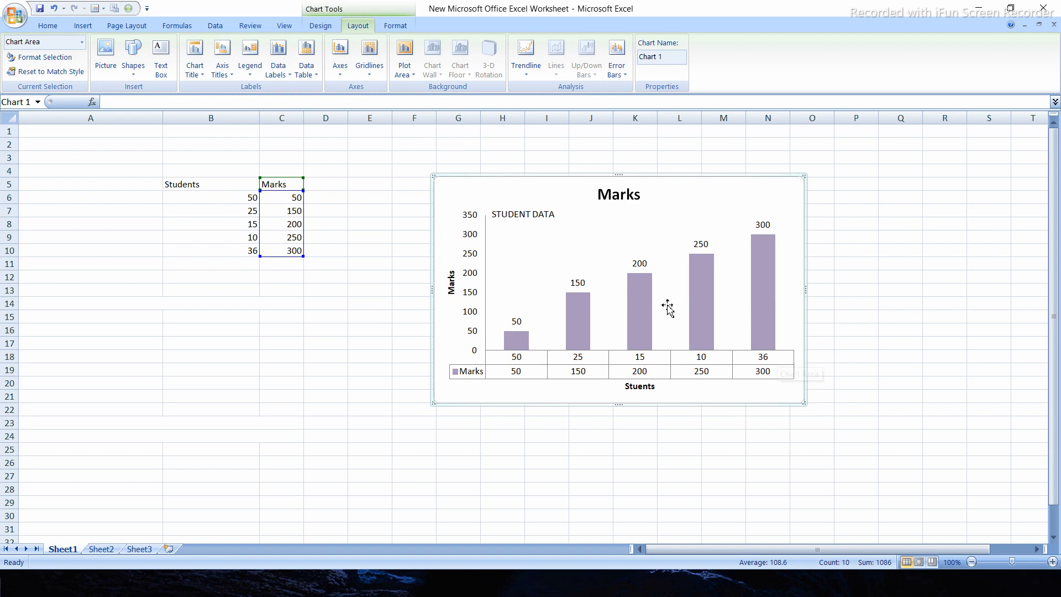
pyautogui.click(307, 65)
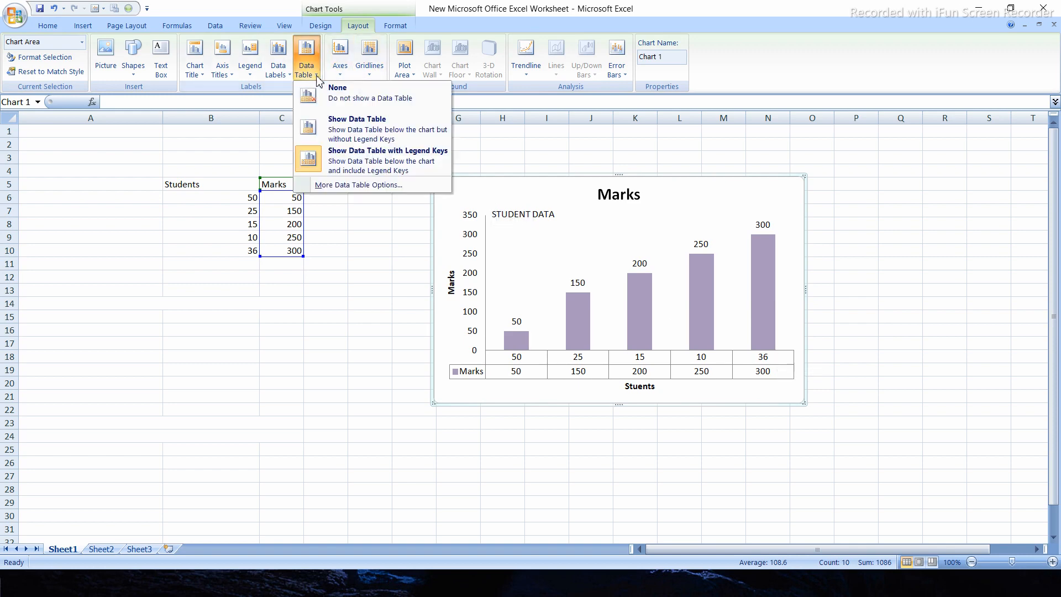
pyautogui.click(323, 95)
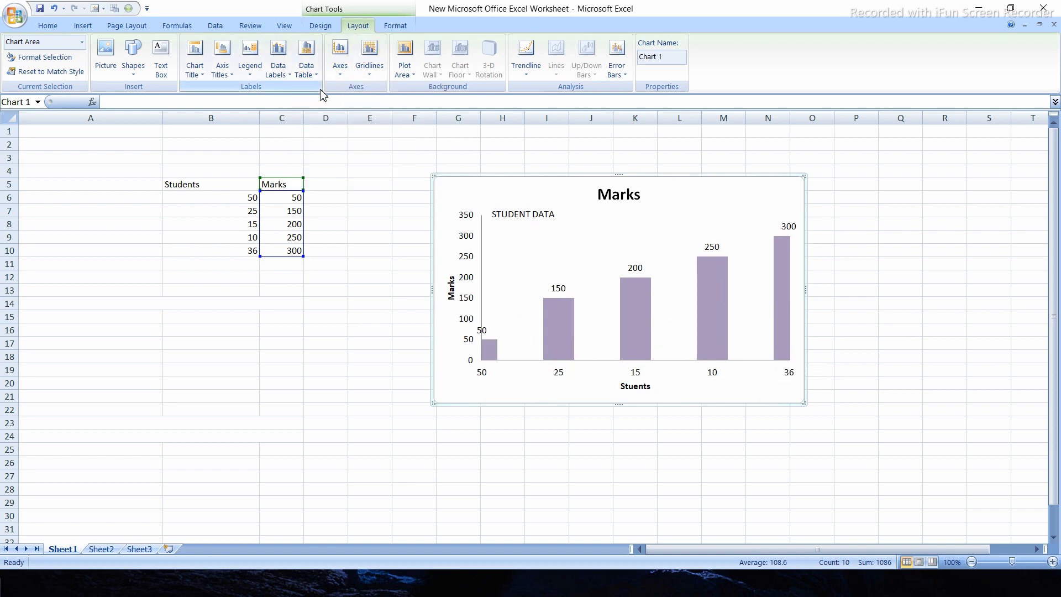
# Apply the left-to-right option to the primary horizontal axis, and switch it to display without labeling
pyautogui.click(342, 78)
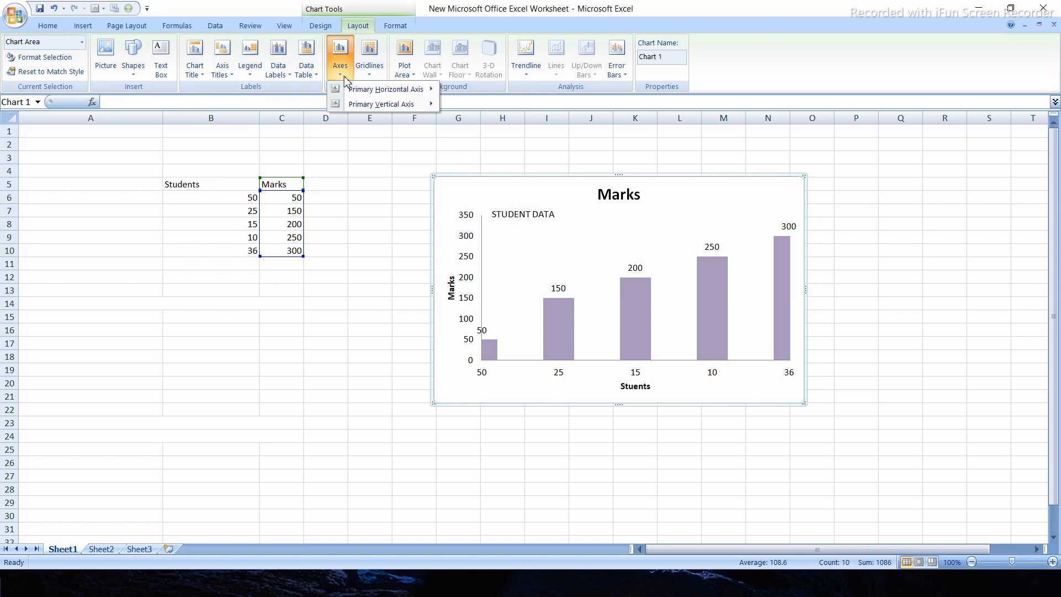
pyautogui.moveTo(351, 94)
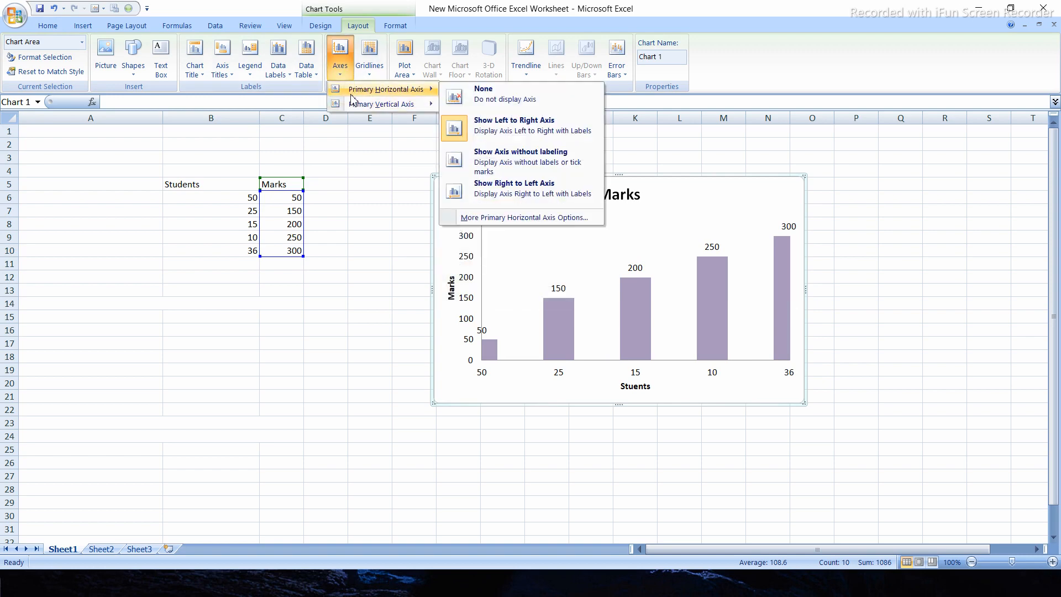
pyautogui.click(466, 142)
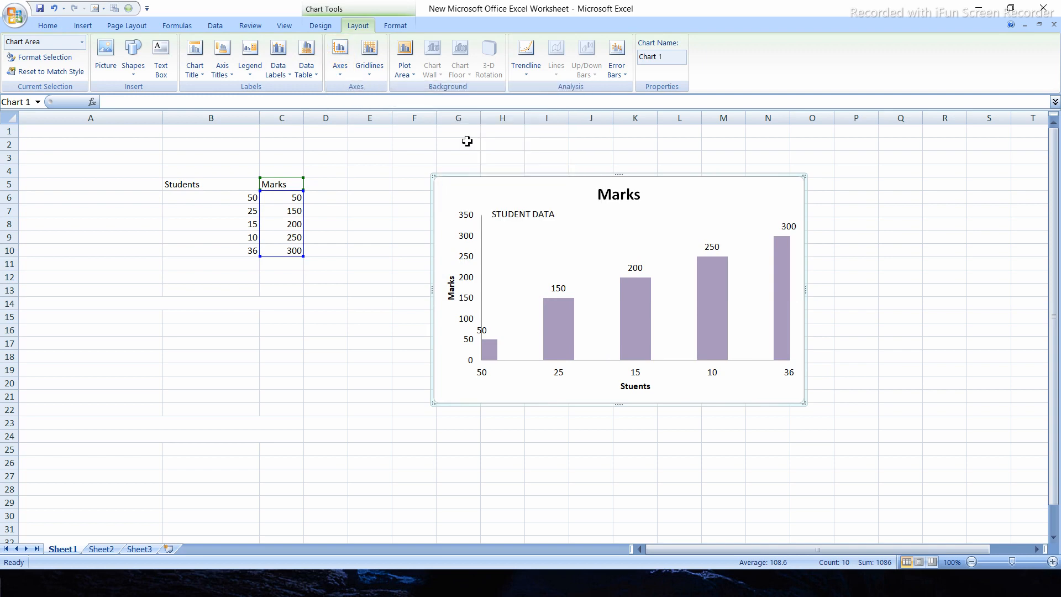
pyautogui.click(341, 70)
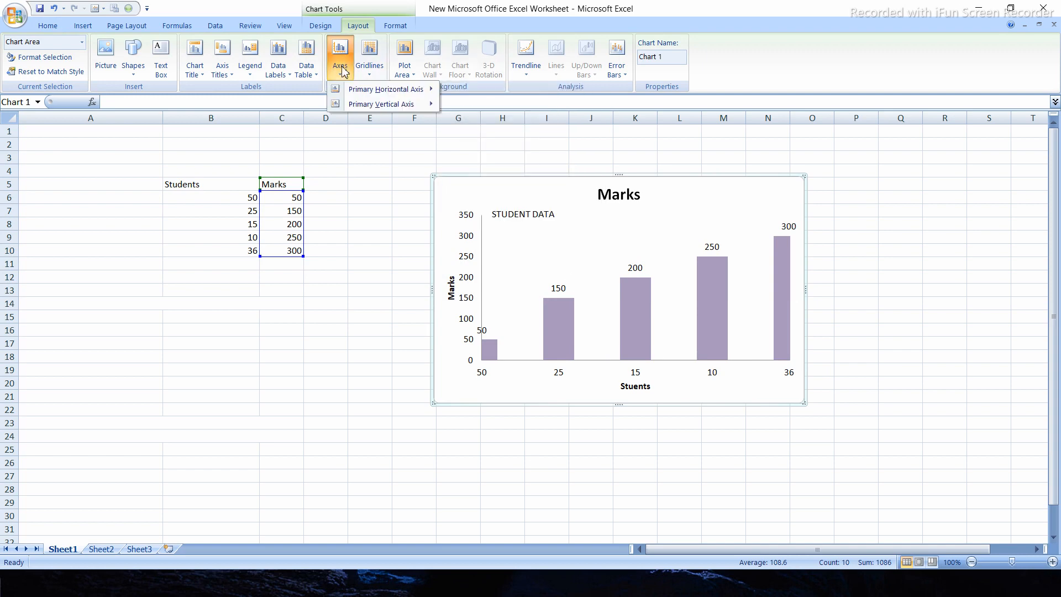
pyautogui.moveTo(387, 89)
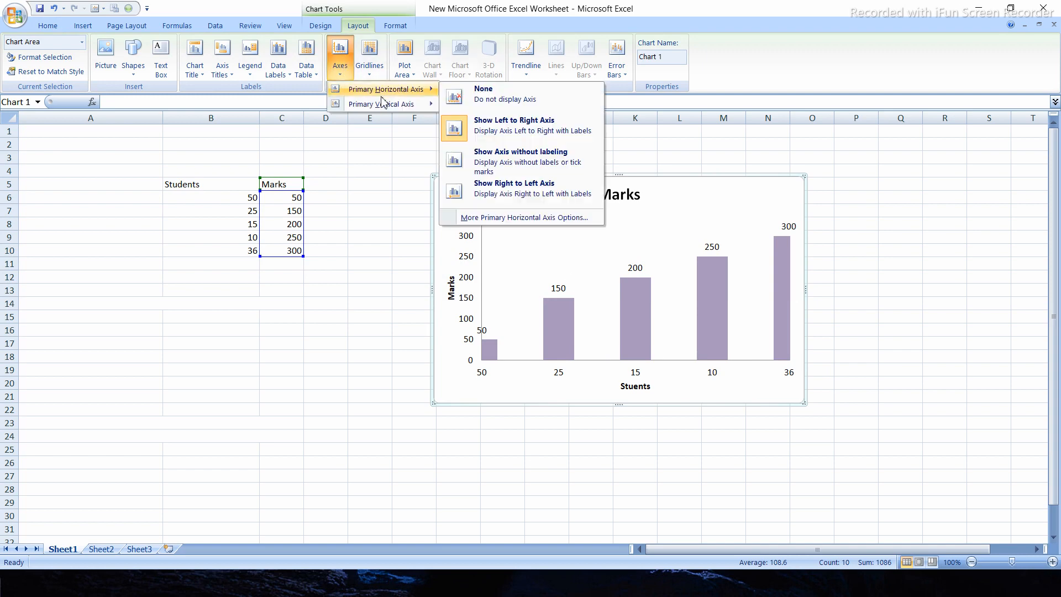
pyautogui.click(507, 162)
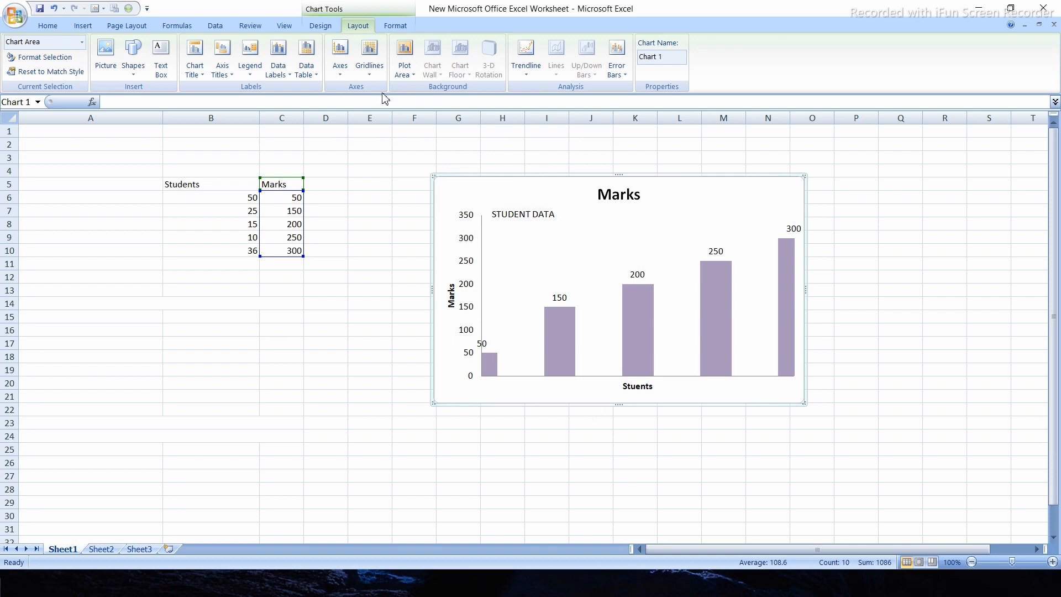
# Switch the chart's primary horizontal axis to right-to-left display, and set it back to left-to-right with labels
pyautogui.click(340, 67)
pyautogui.moveTo(342, 90)
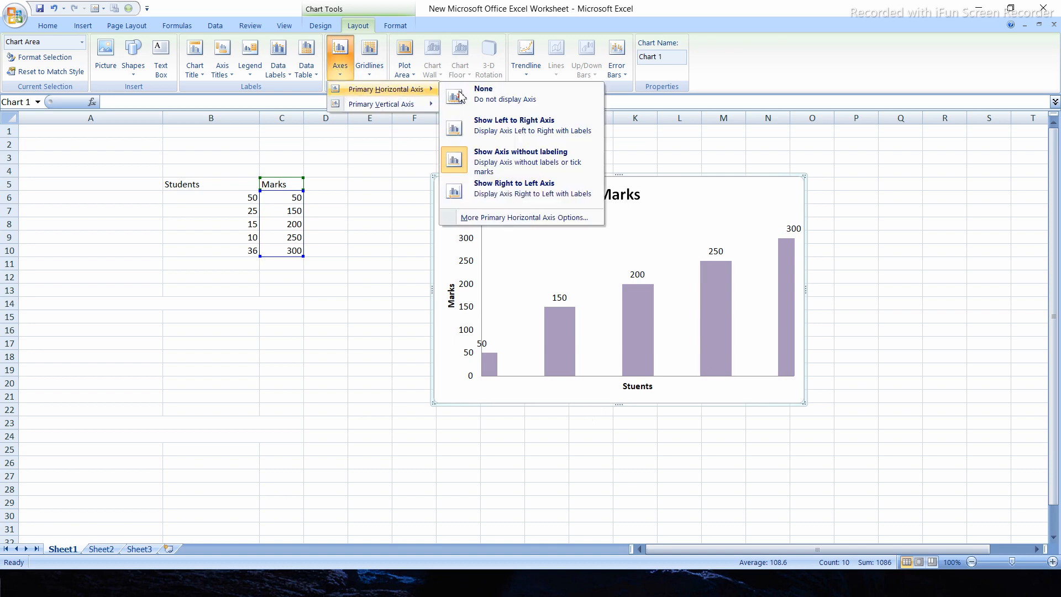
pyautogui.click(486, 192)
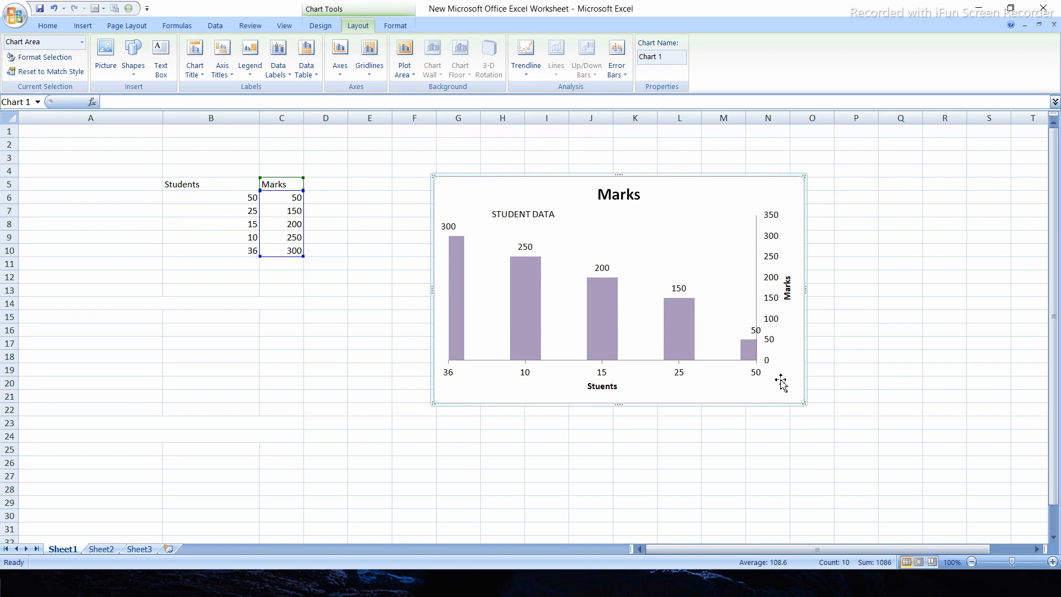
pyautogui.click(340, 62)
pyautogui.moveTo(359, 89)
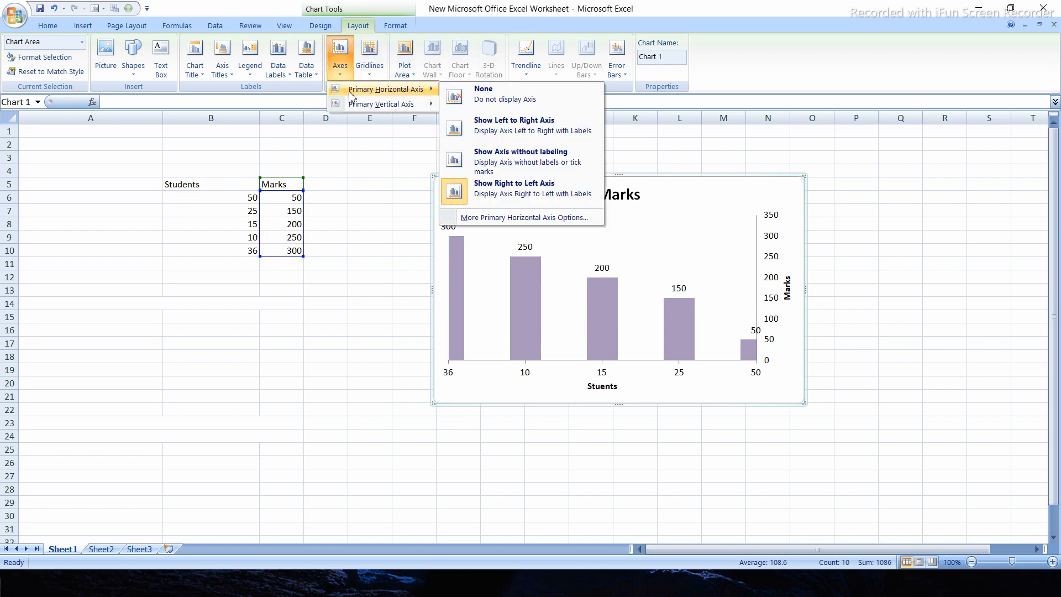
pyautogui.click(481, 138)
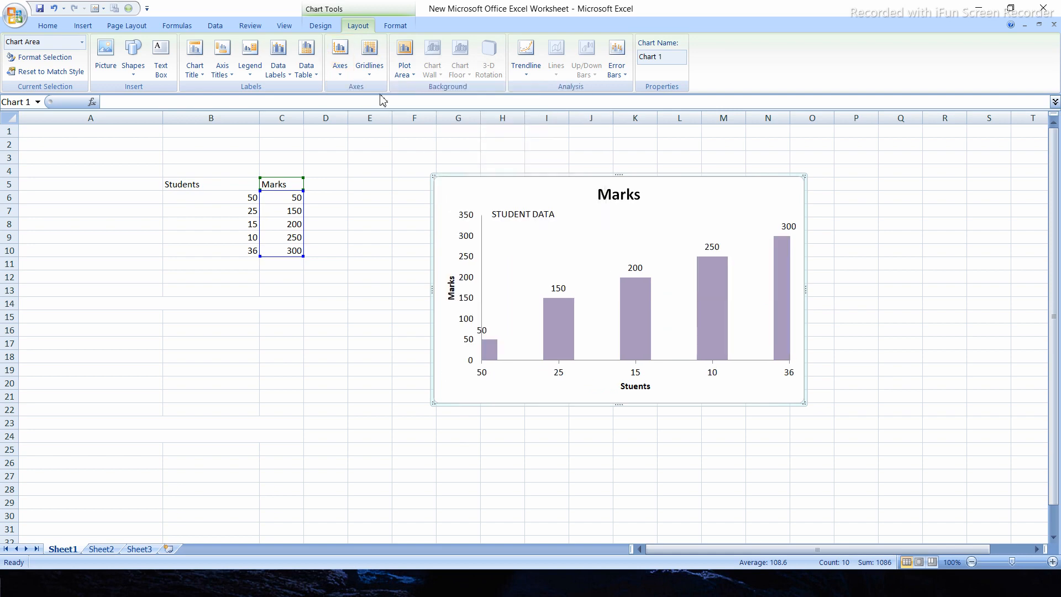
# Show the chart's primary vertical axis in billions, and apply the log scale option to it
pyautogui.click(371, 77)
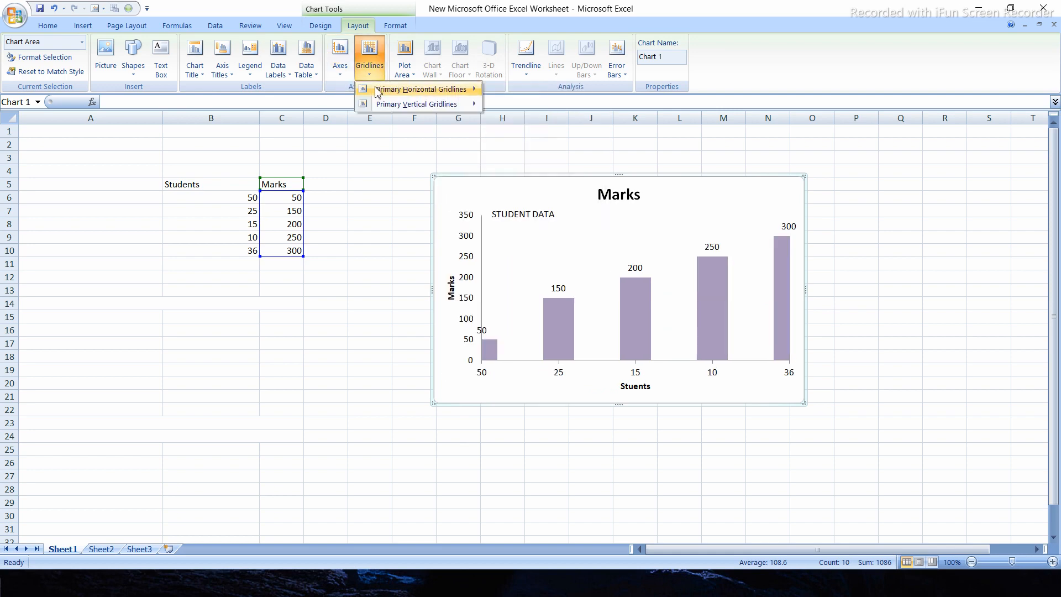
pyautogui.click(340, 61)
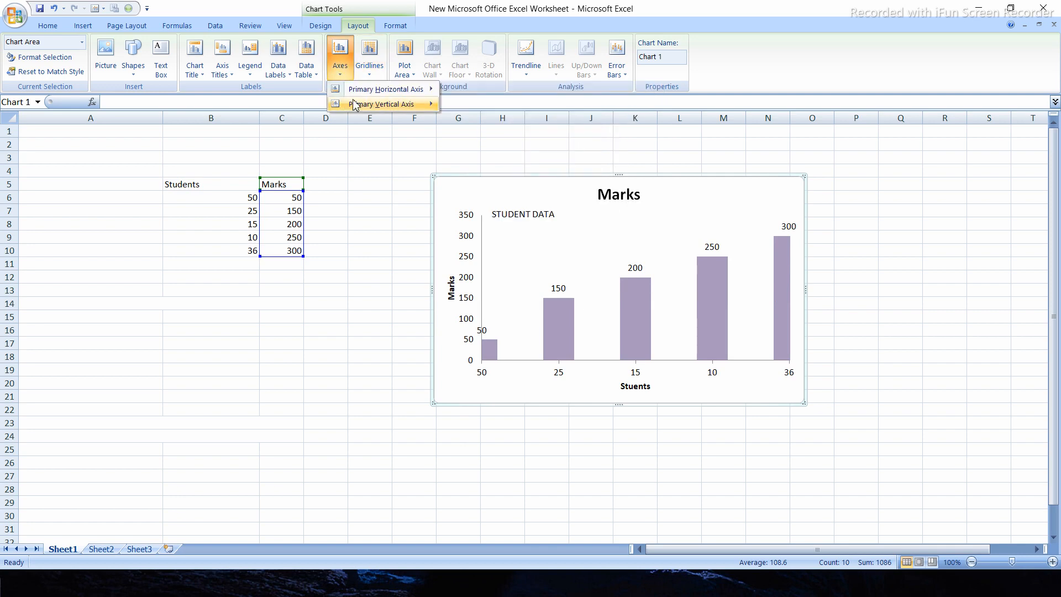
pyautogui.moveTo(356, 110)
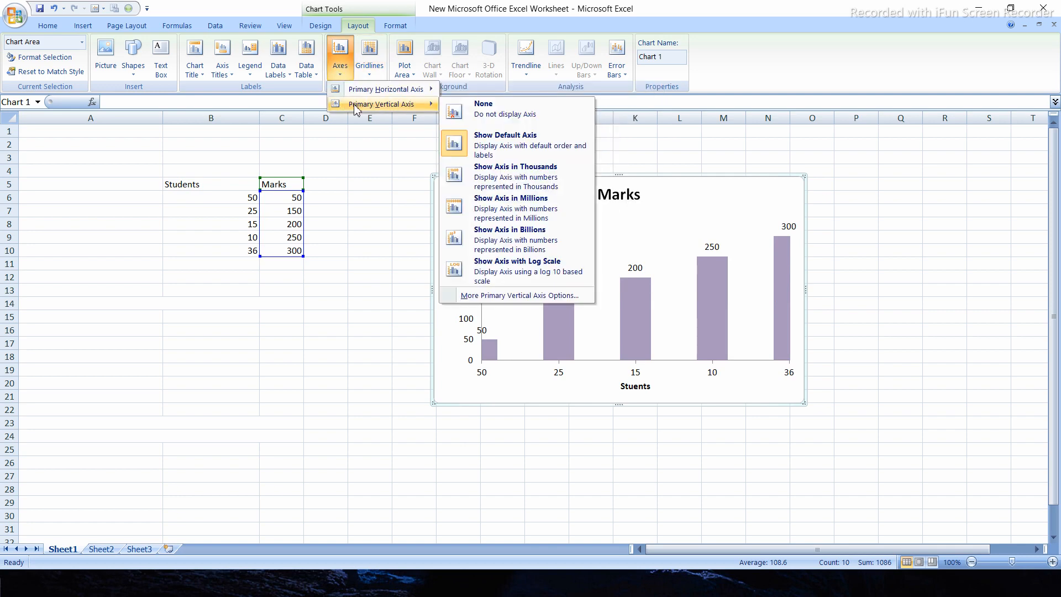
pyautogui.click(493, 257)
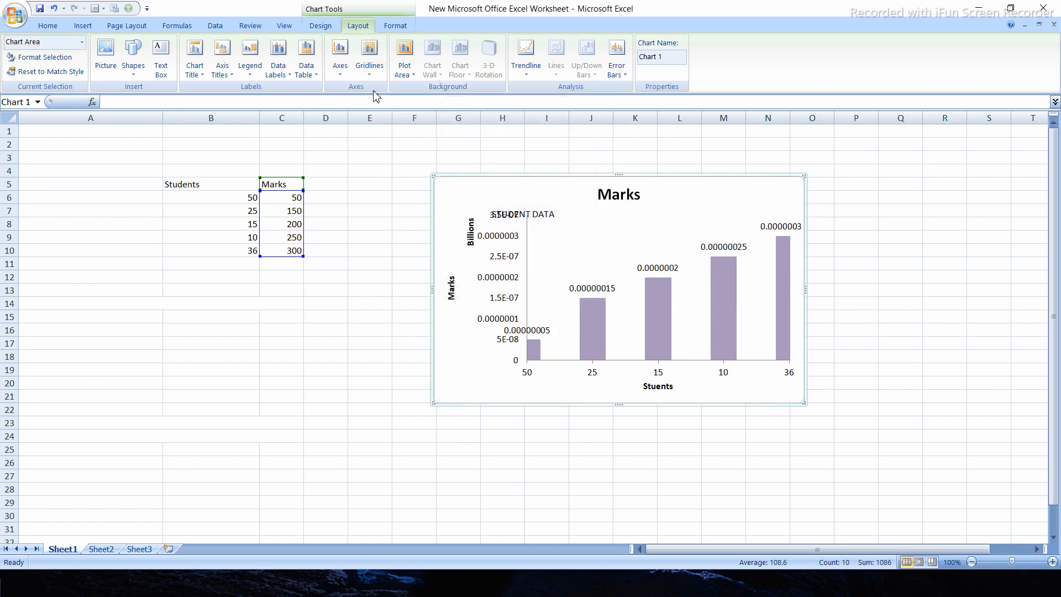
pyautogui.click(347, 75)
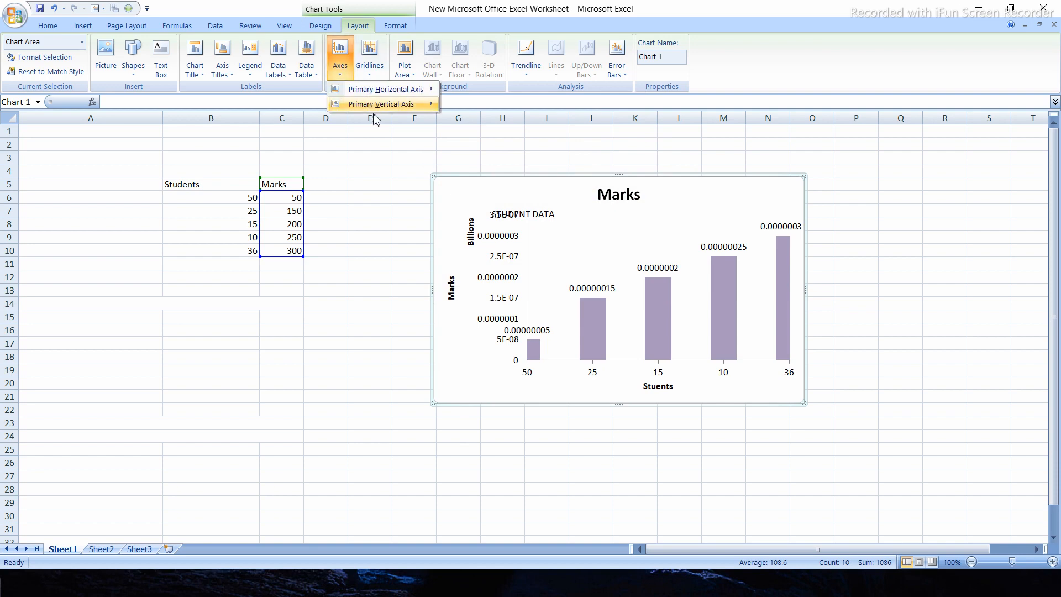
pyautogui.moveTo(421, 95)
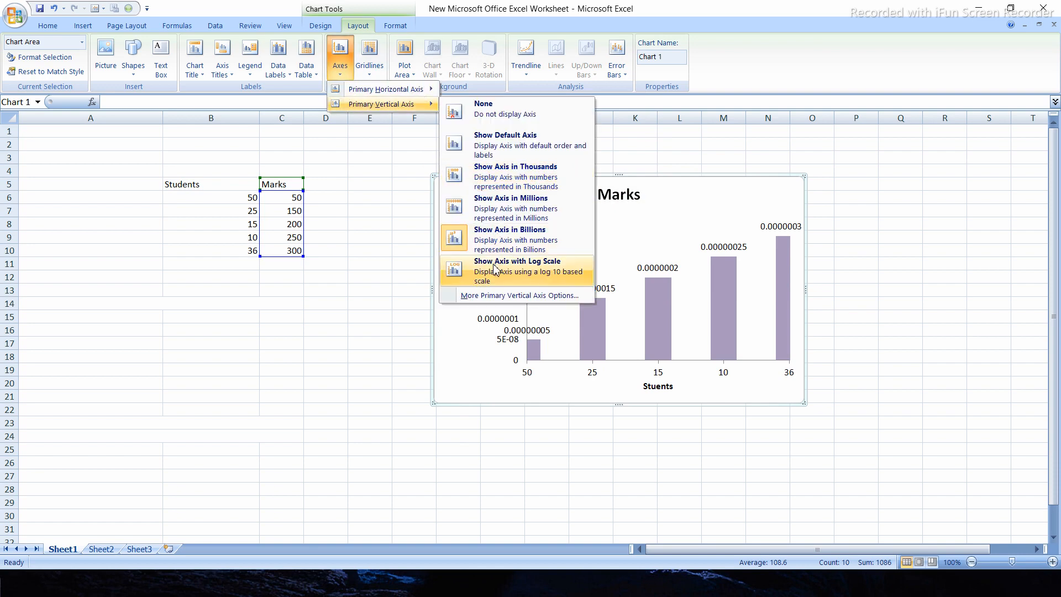
pyautogui.click(495, 269)
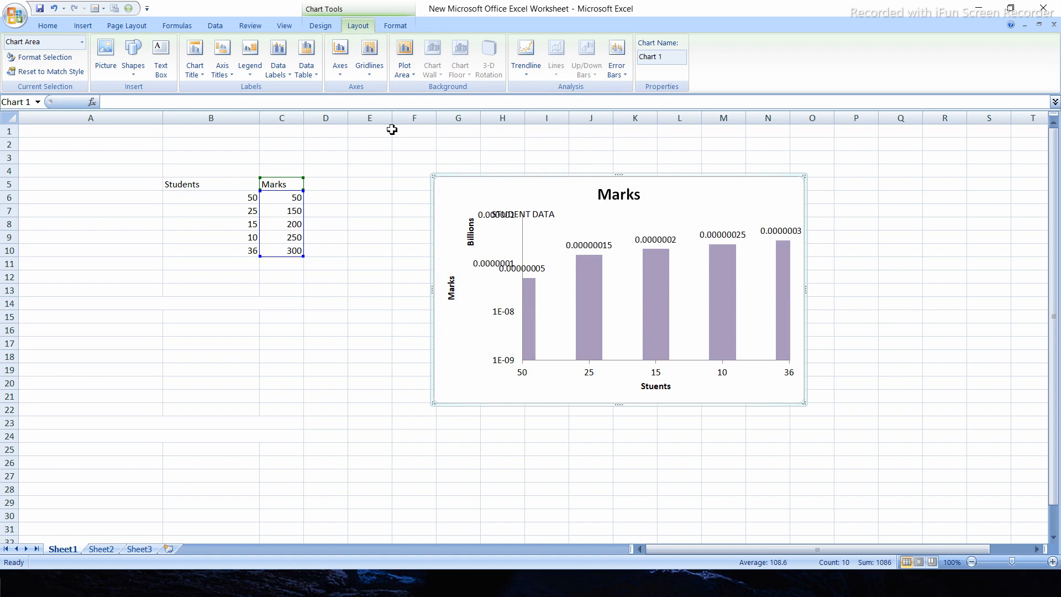
# Set the chart's primary vertical axis to the default order and labels
pyautogui.click(340, 60)
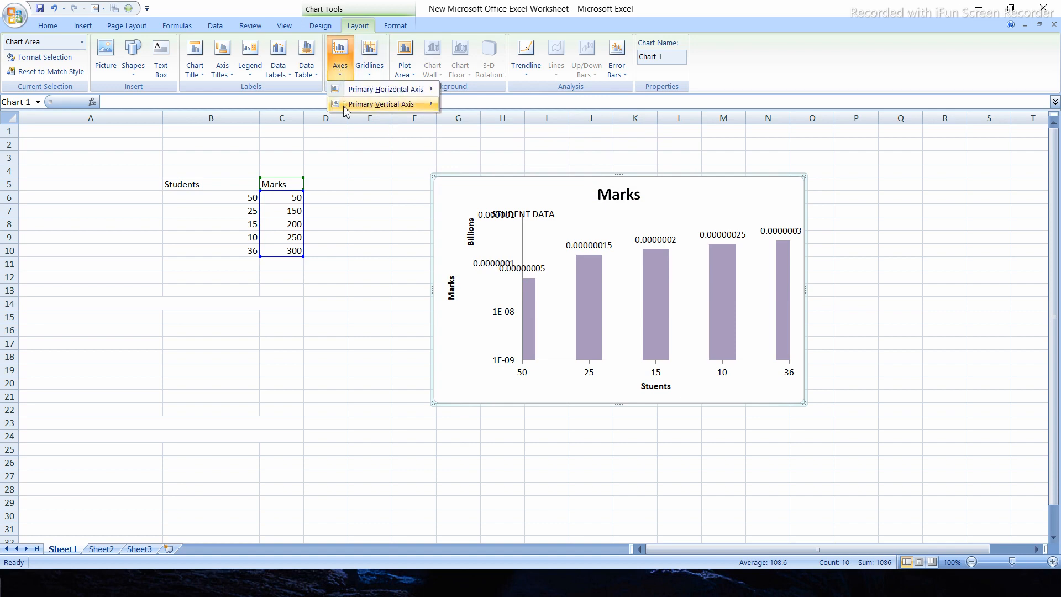
pyautogui.moveTo(345, 110)
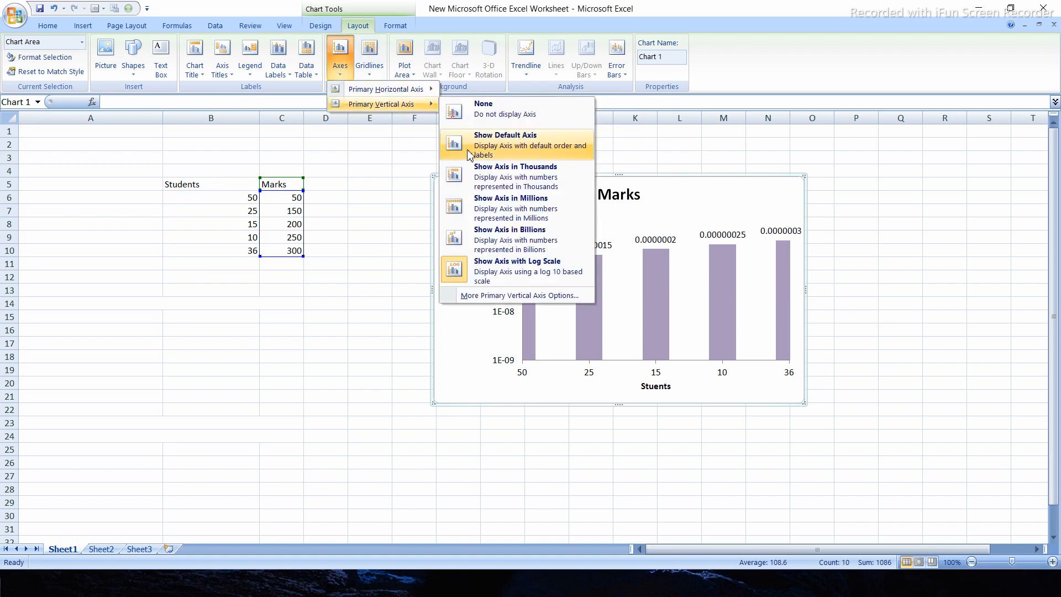
pyautogui.click(499, 150)
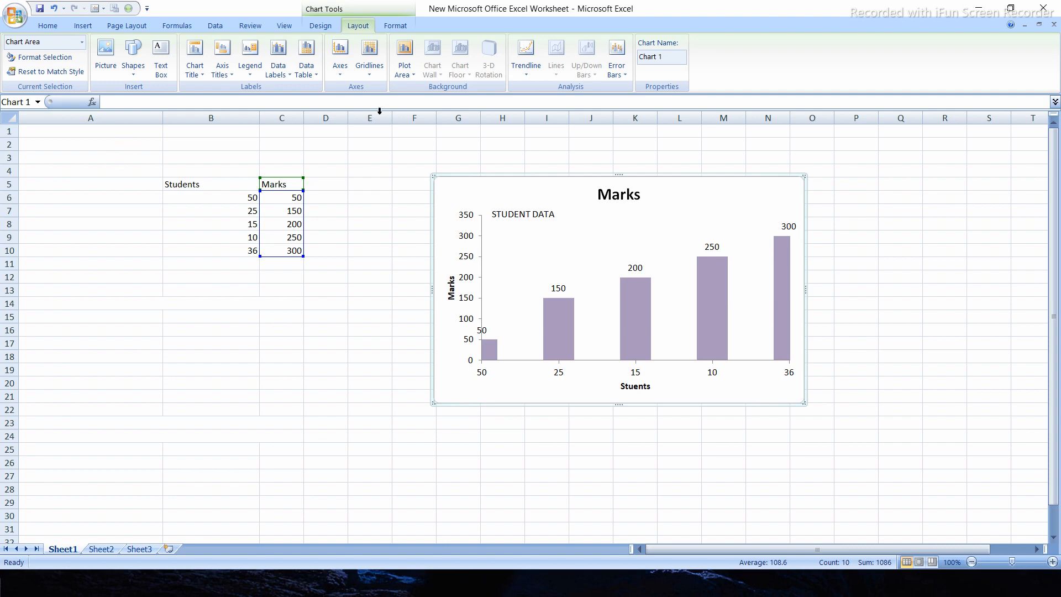
# Show the chart's plot area with the default color fill, and set the plot area back to None
pyautogui.click(404, 65)
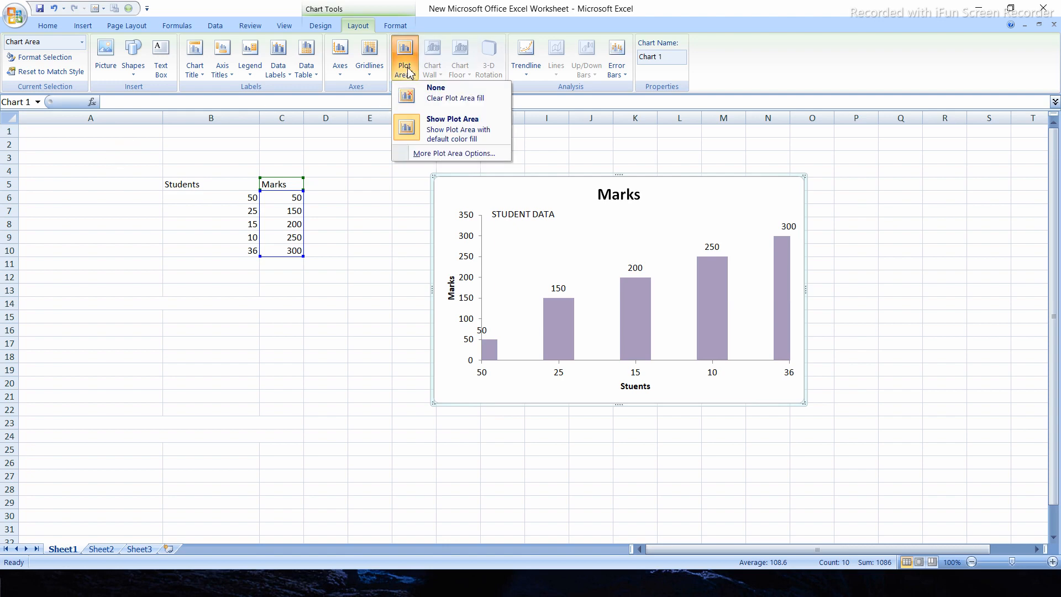
pyautogui.click(476, 131)
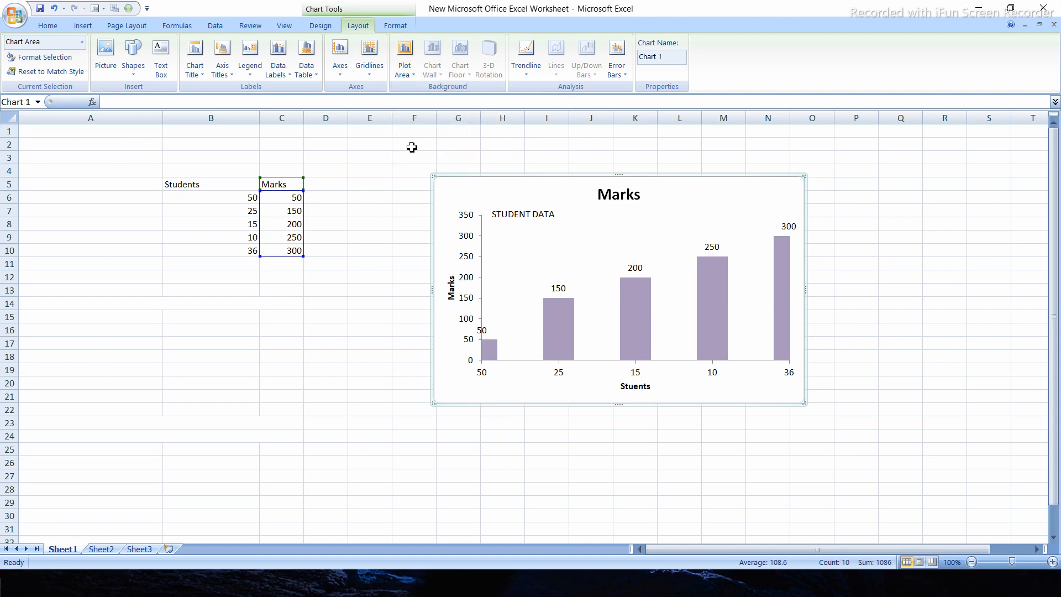
pyautogui.click(406, 72)
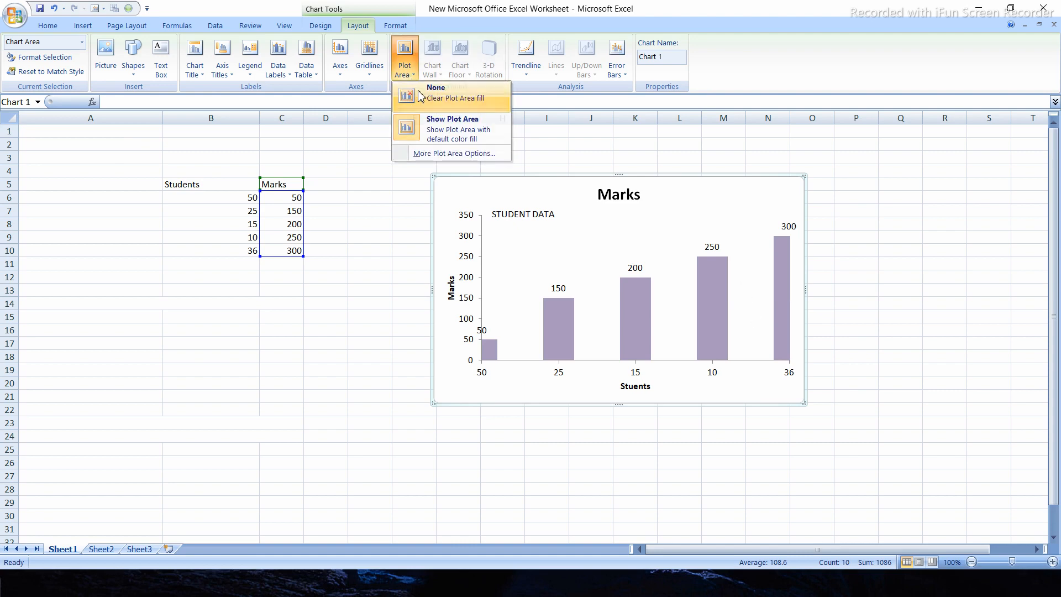
pyautogui.click(421, 97)
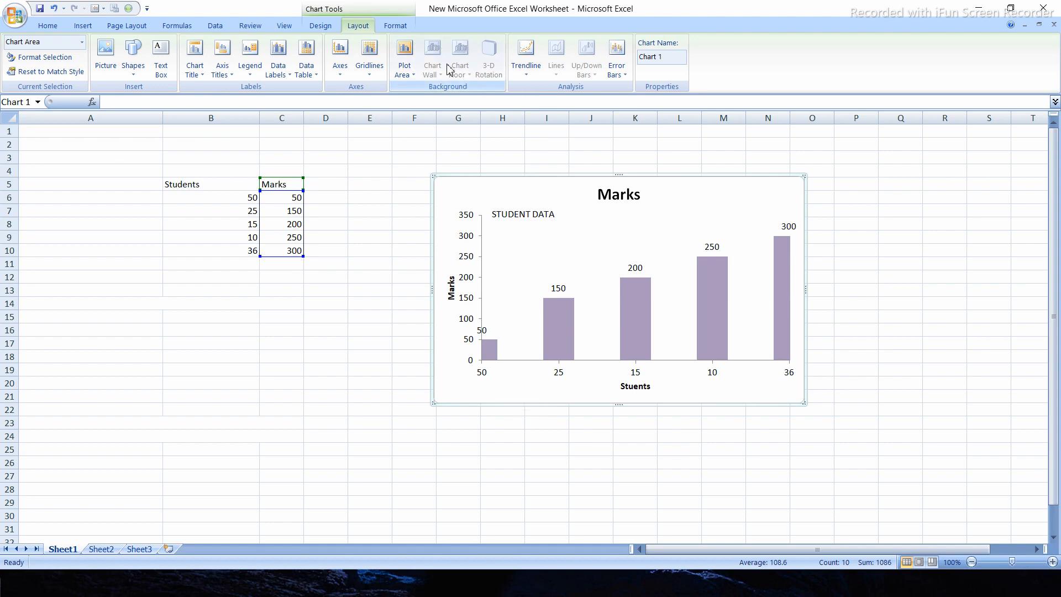
pyautogui.click(530, 212)
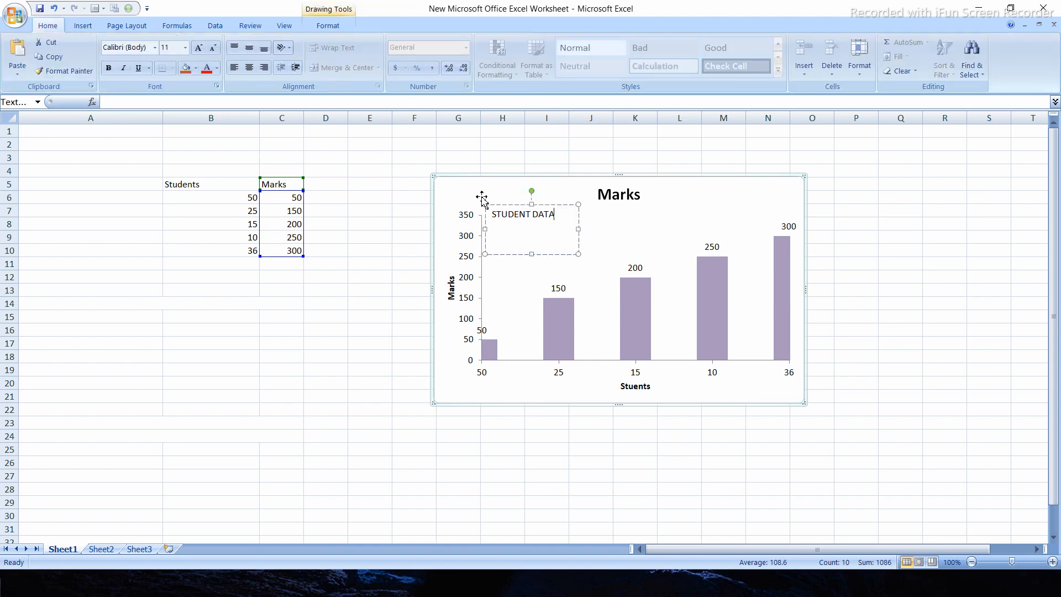
pyautogui.click(470, 192)
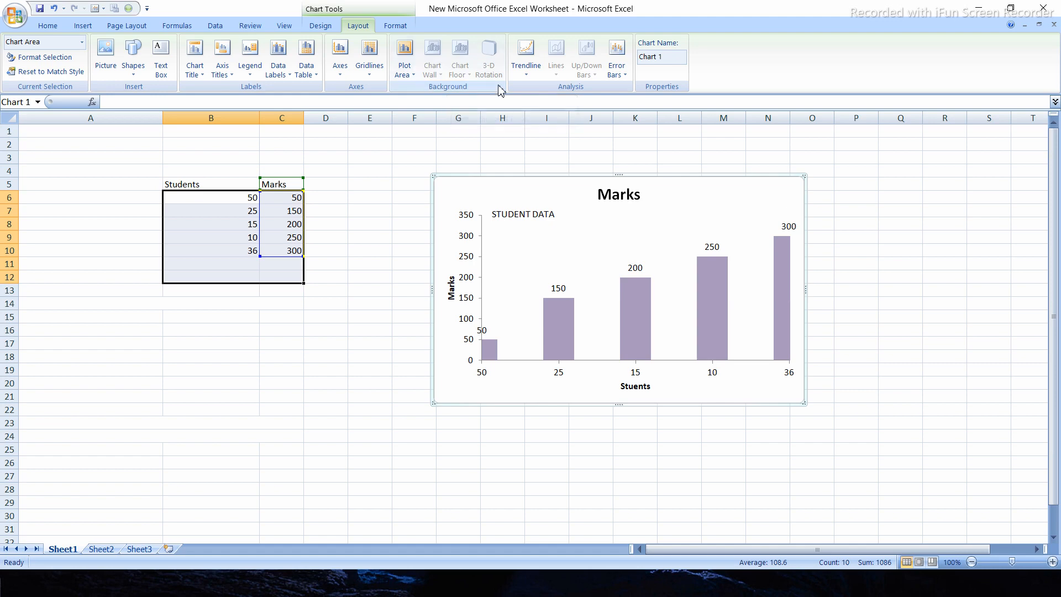
# Add a Linear Trendline to the Marks series in the chart
pyautogui.click(528, 79)
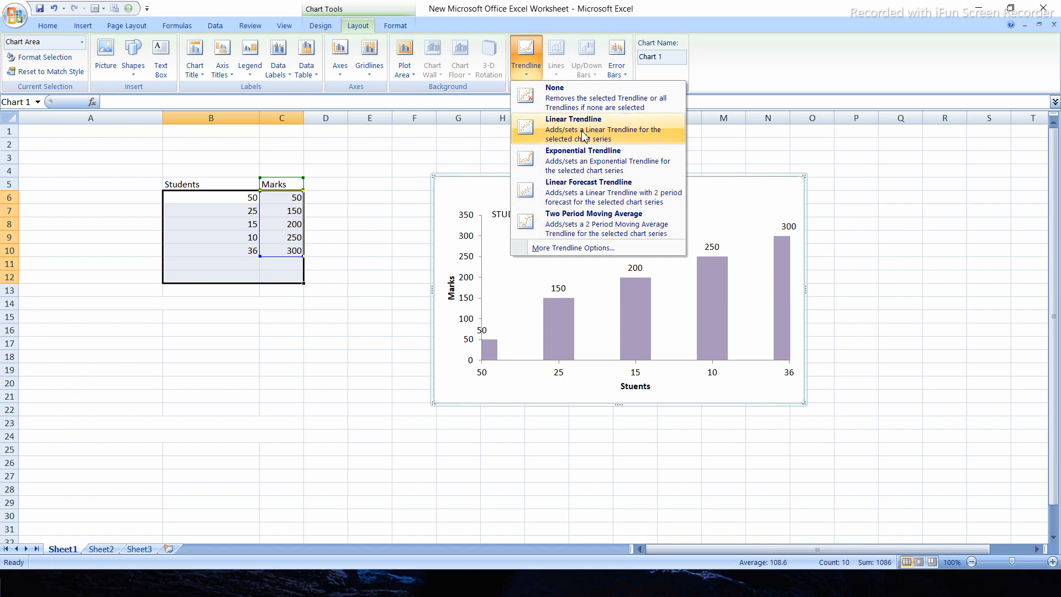
pyautogui.click(584, 135)
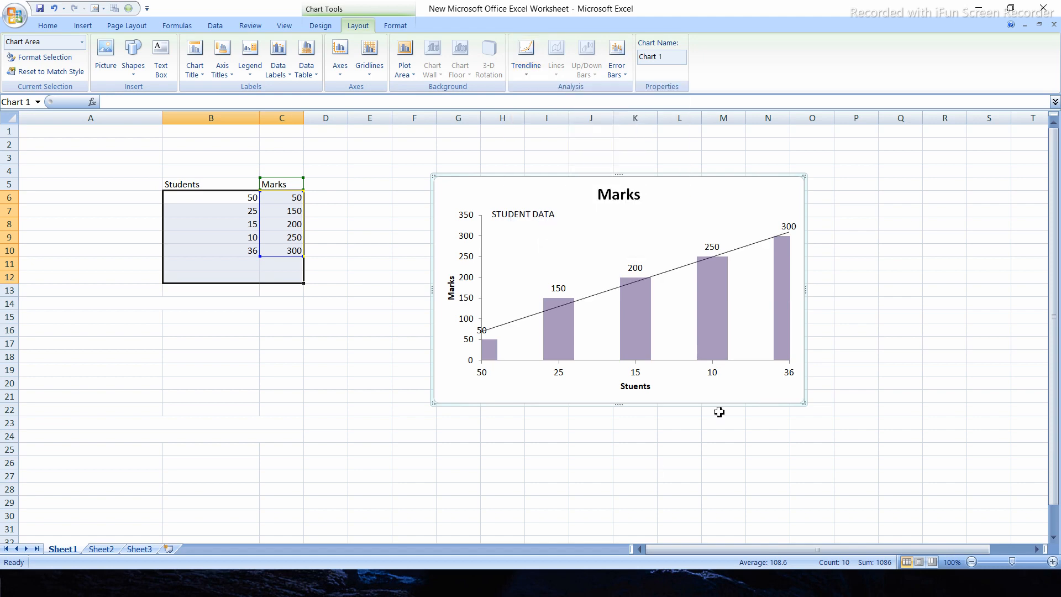
pyautogui.click(605, 299)
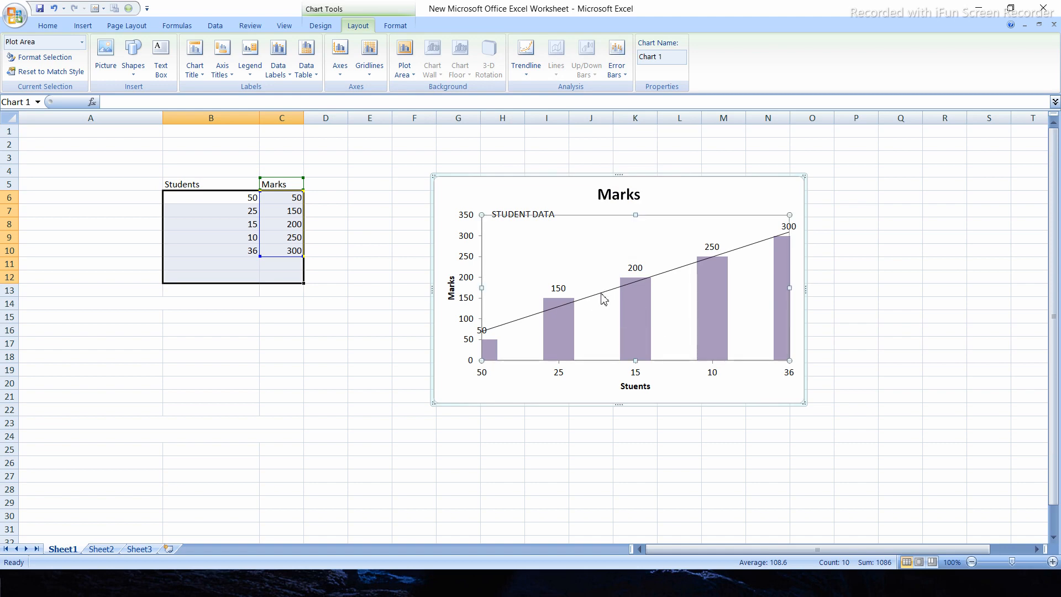
# Open the trendline's formatting options, move the chart left until it is clear of the dialog, and close the dialog
pyautogui.click(602, 295)
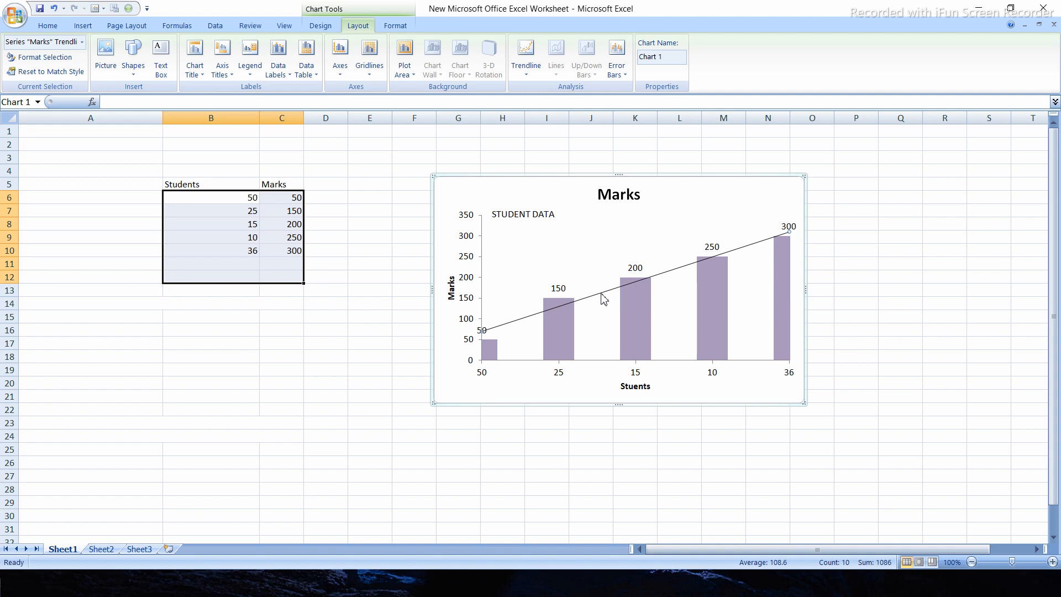
pyautogui.doubleClick(601, 294)
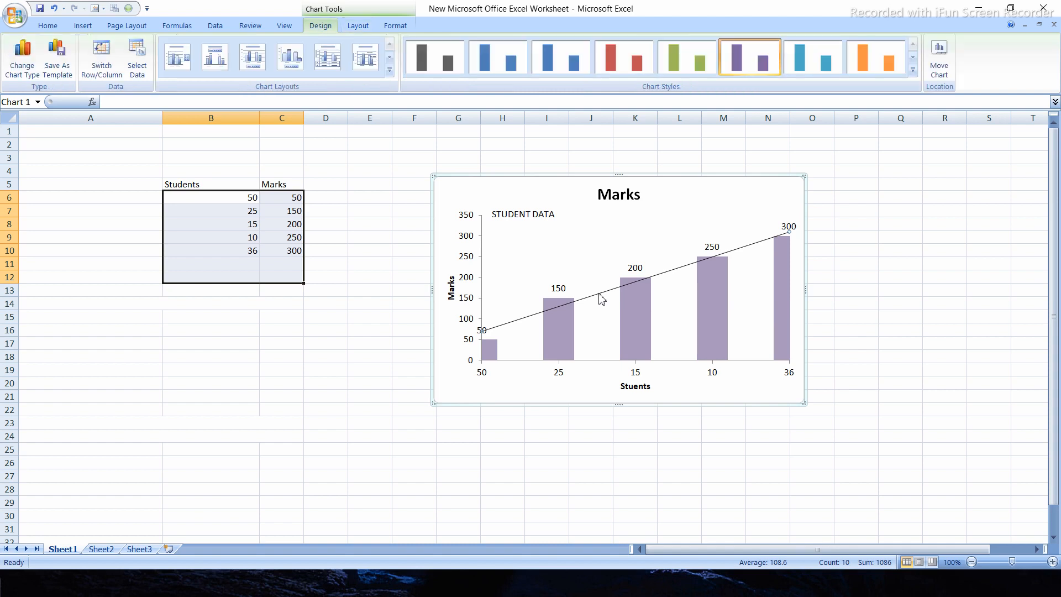
pyautogui.rightClick(599, 294)
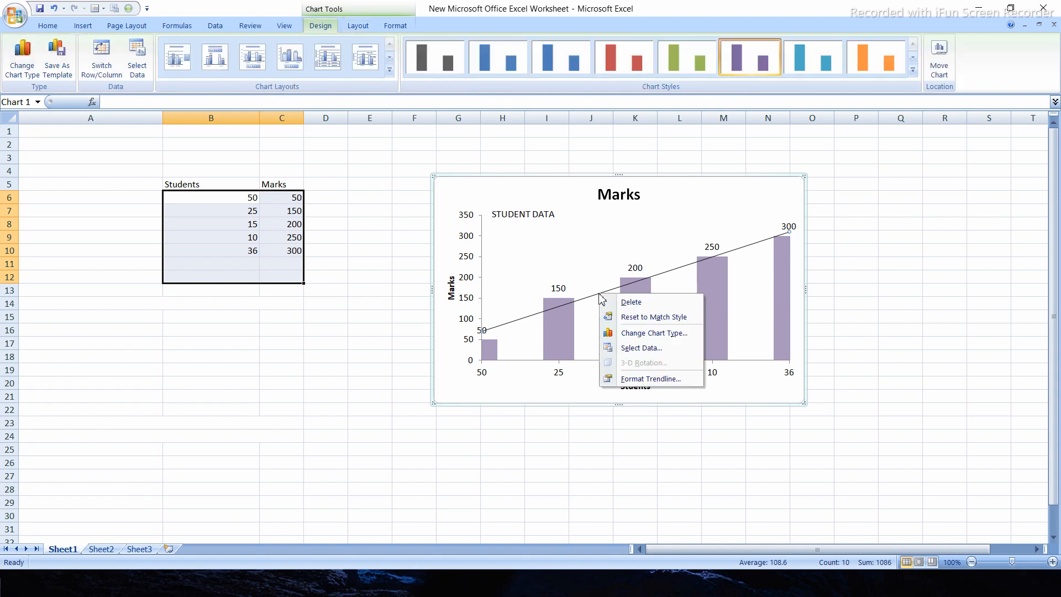
pyautogui.click(655, 379)
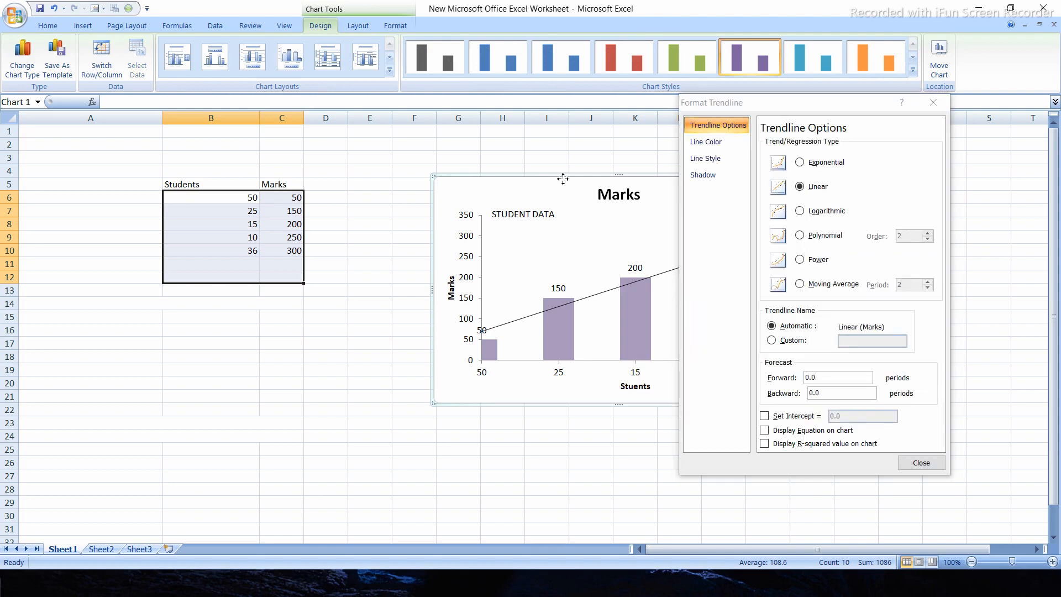
pyautogui.moveTo(563, 181); pyautogui.dragTo(456, 185)
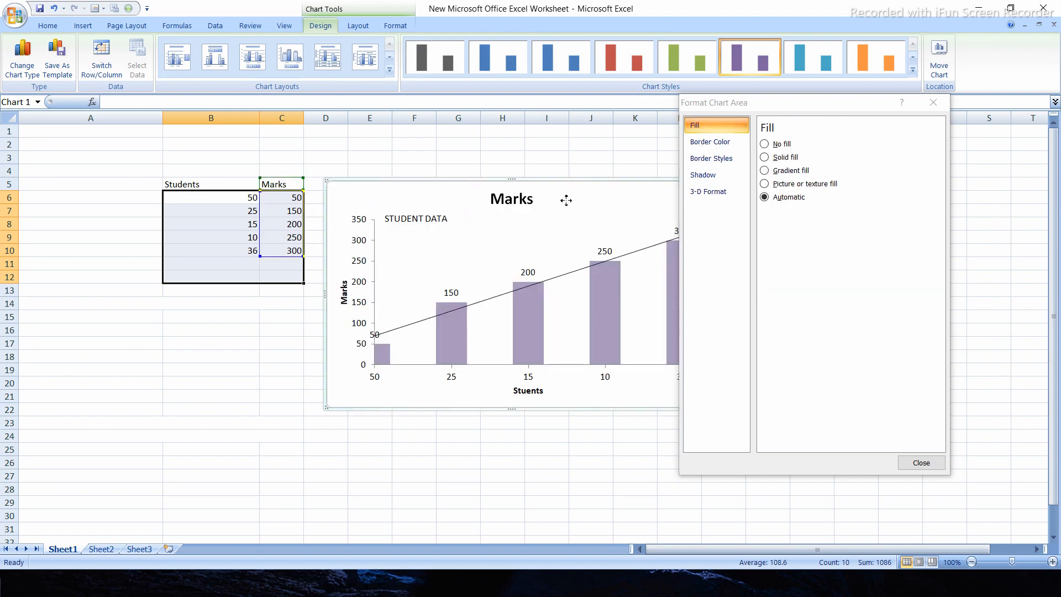
pyautogui.moveTo(566, 202); pyautogui.dragTo(532, 208)
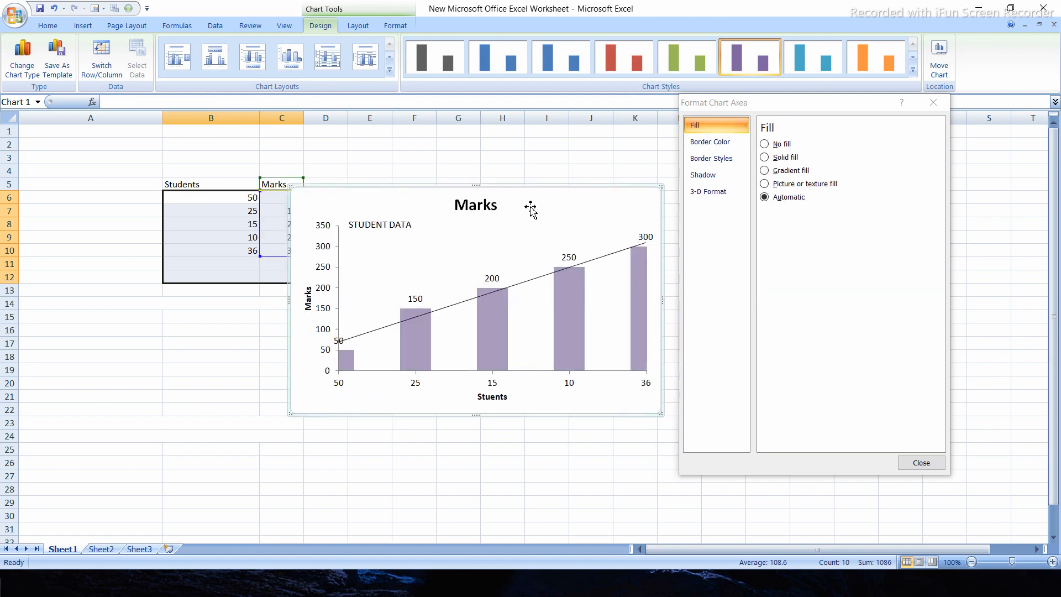
pyautogui.click(933, 102)
# Give the linear trendline the custom name abc in its formatting options
pyautogui.click(493, 387)
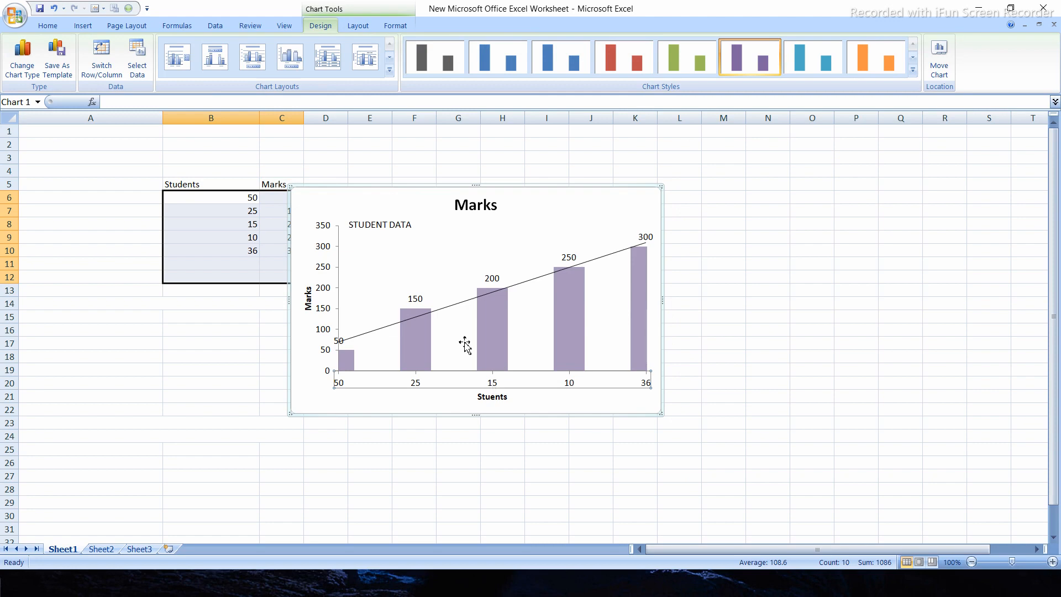
pyautogui.rightClick(451, 306)
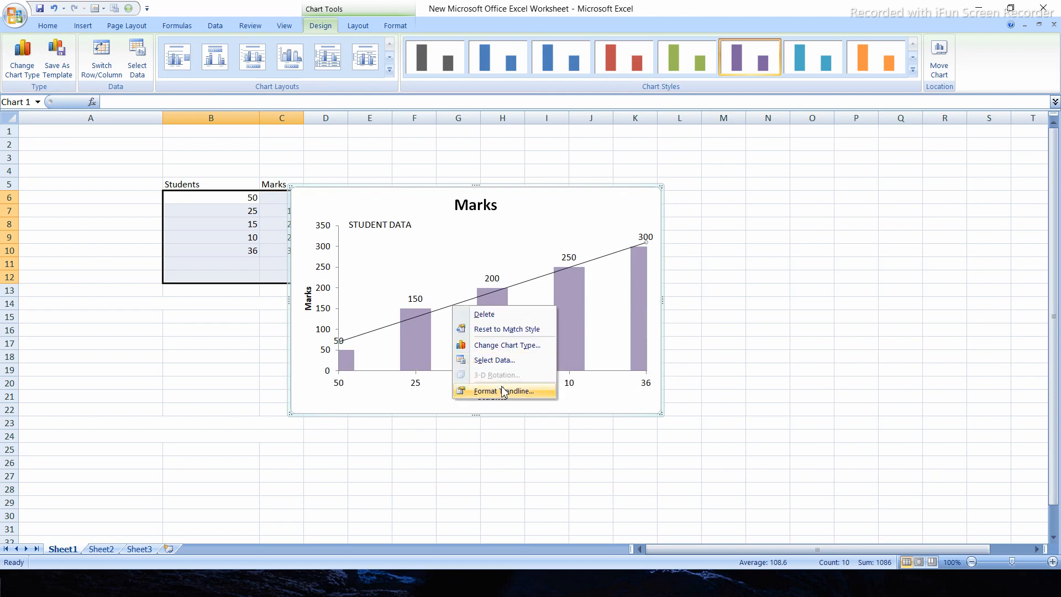
pyautogui.click(503, 390)
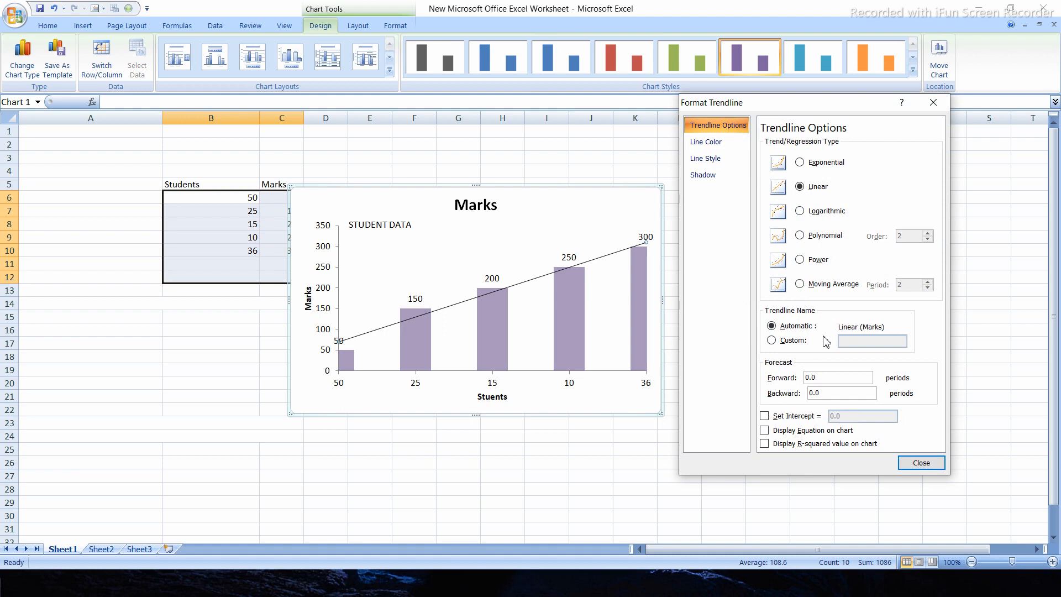
pyautogui.click(771, 340)
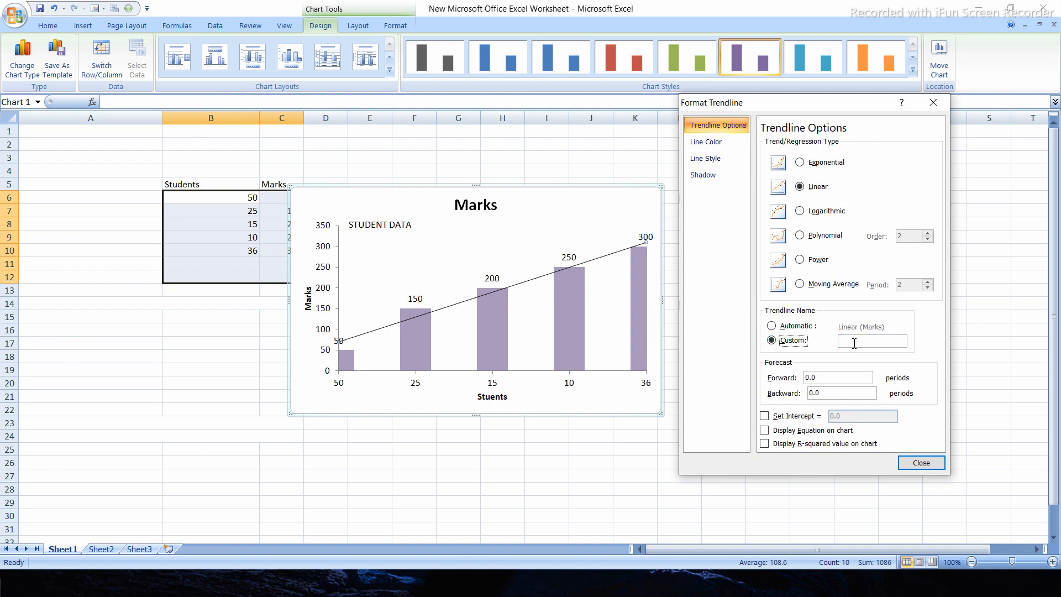
pyautogui.click(854, 341)
pyautogui.write('abc')
# Switch the trendline's set intercept option on and off again, and display its equation and R-squared value on the chart
pyautogui.click(765, 417)
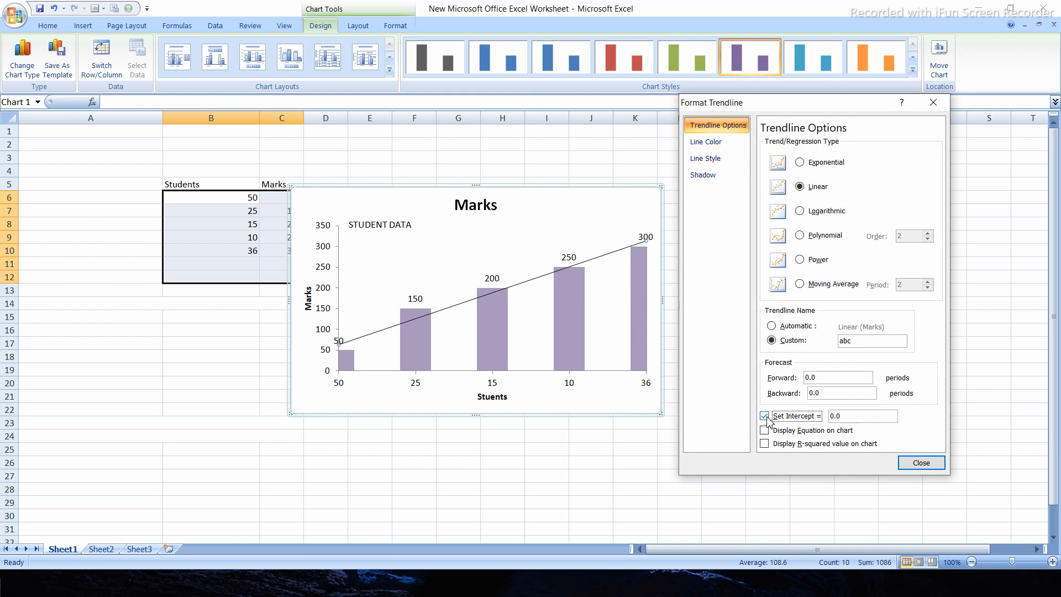
pyautogui.click(766, 417)
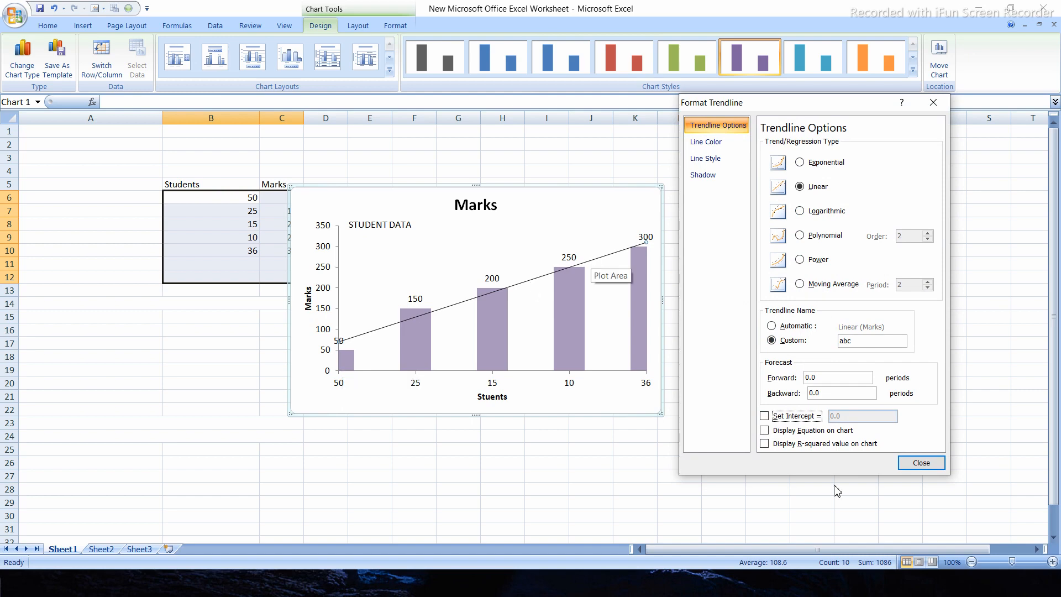
pyautogui.click(764, 430)
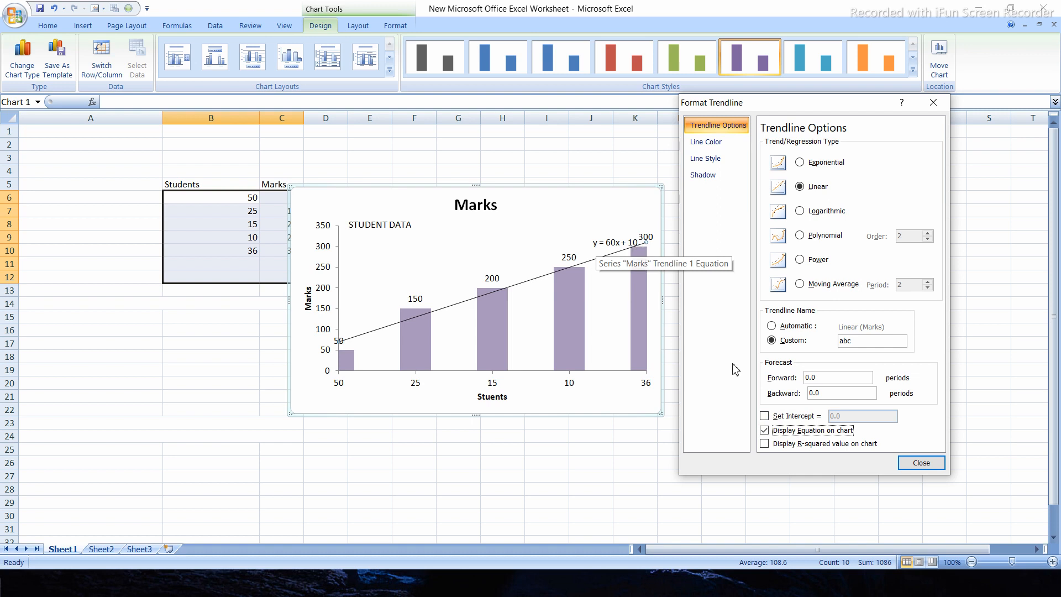
pyautogui.click(765, 445)
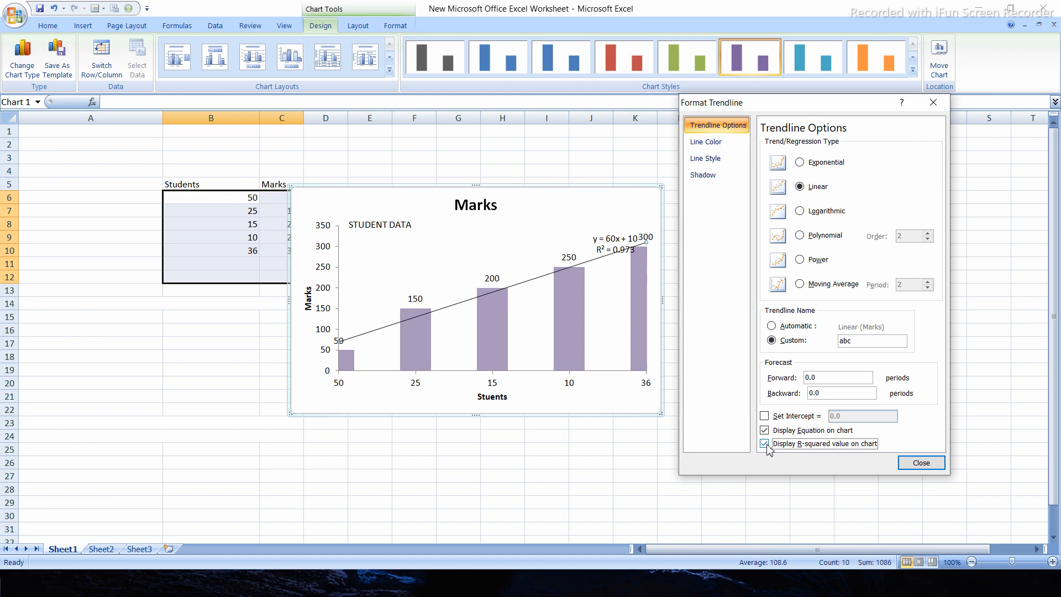
# Move the trendline's equation label up and left to sit above the 250 column, then close its formatting and deselect the chart
pyautogui.click(606, 234)
pyautogui.moveTo(606, 233); pyautogui.dragTo(568, 213)
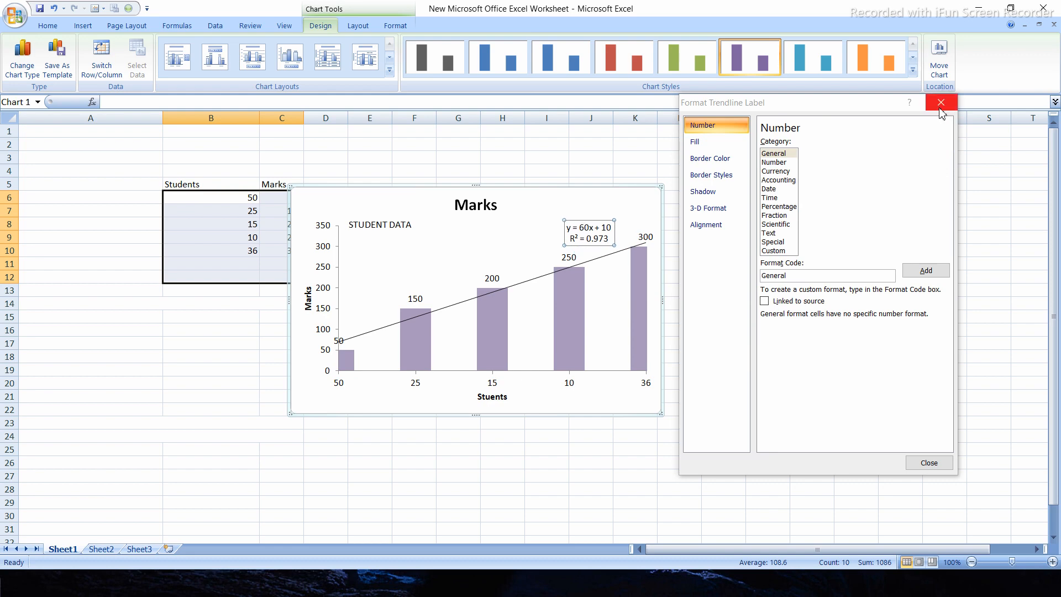
pyautogui.click(940, 102)
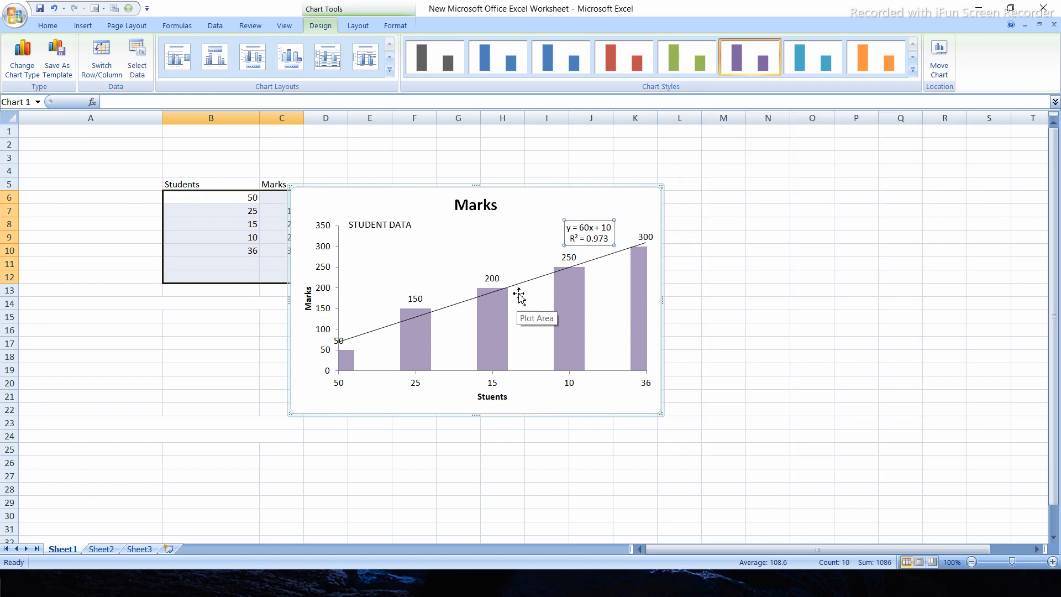
pyautogui.click(617, 263)
pyautogui.click(592, 227)
pyautogui.click(535, 279)
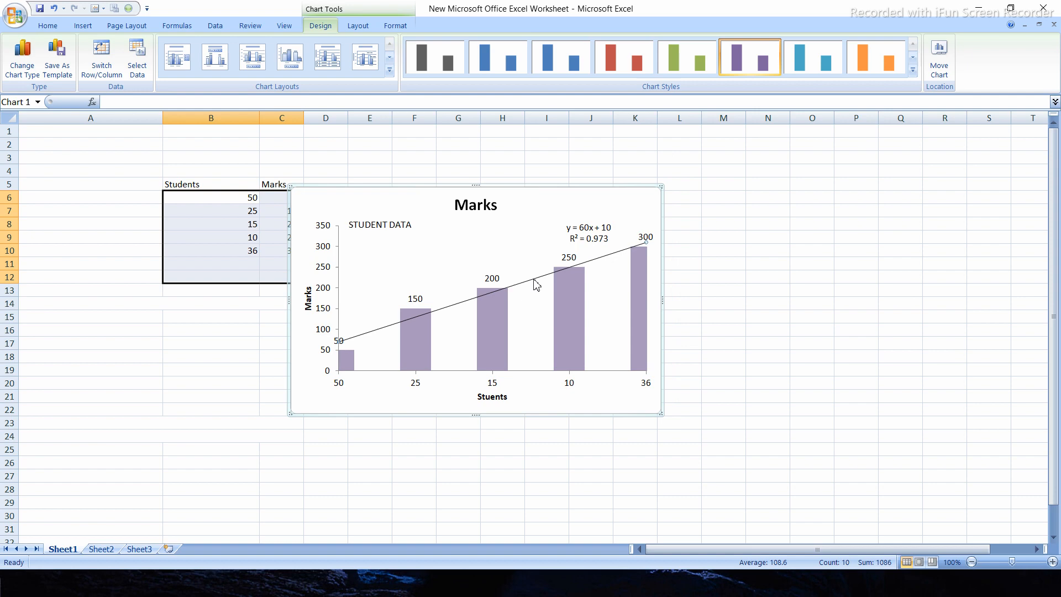
pyautogui.click(735, 211)
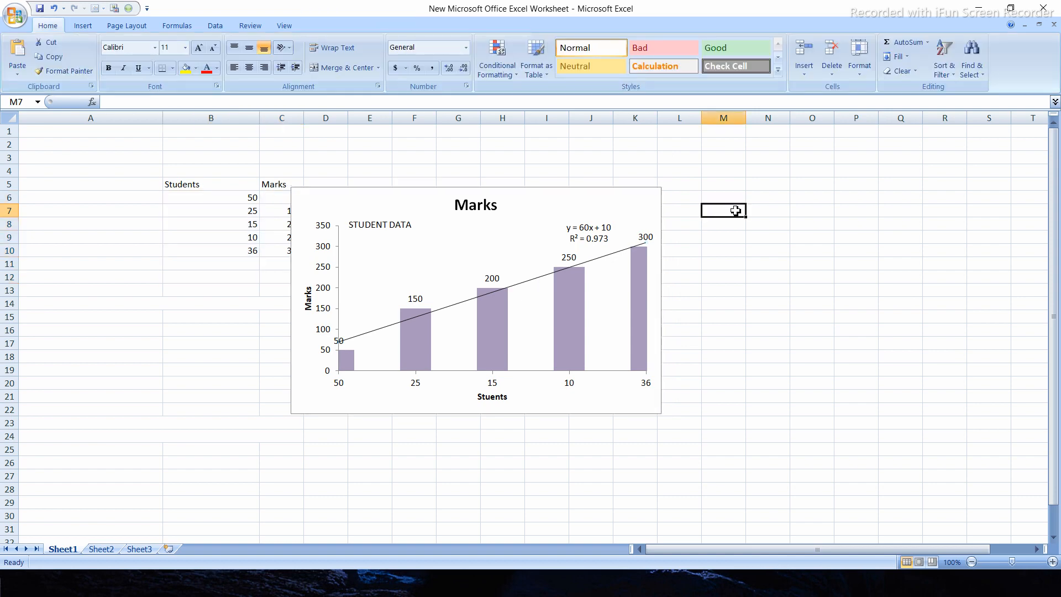
# Open the linear trendline's formatting options and set its line color to a solid line
pyautogui.click(529, 282)
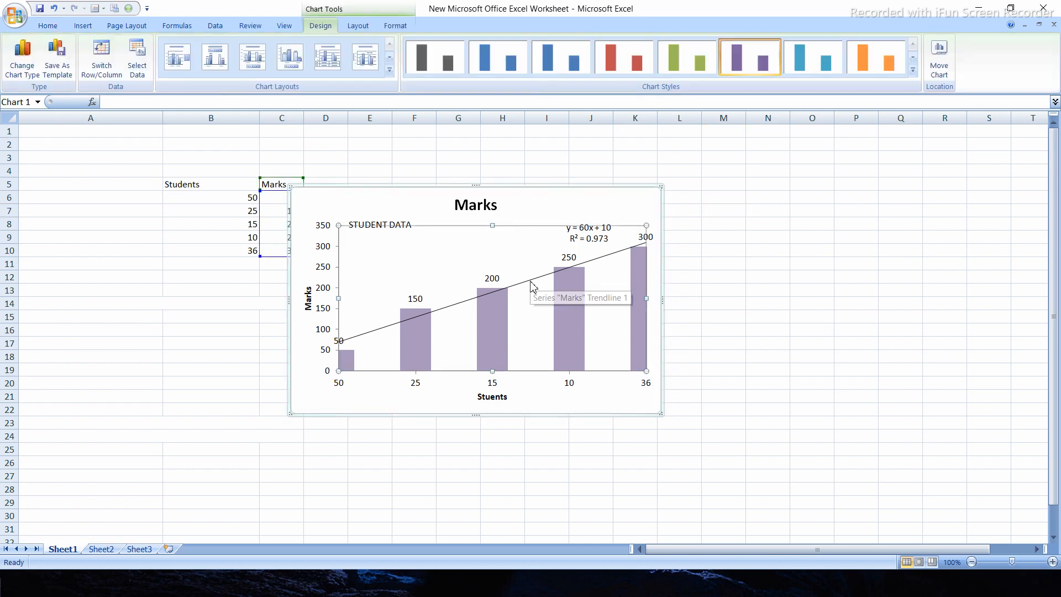
pyautogui.click(529, 281)
pyautogui.rightClick(530, 281)
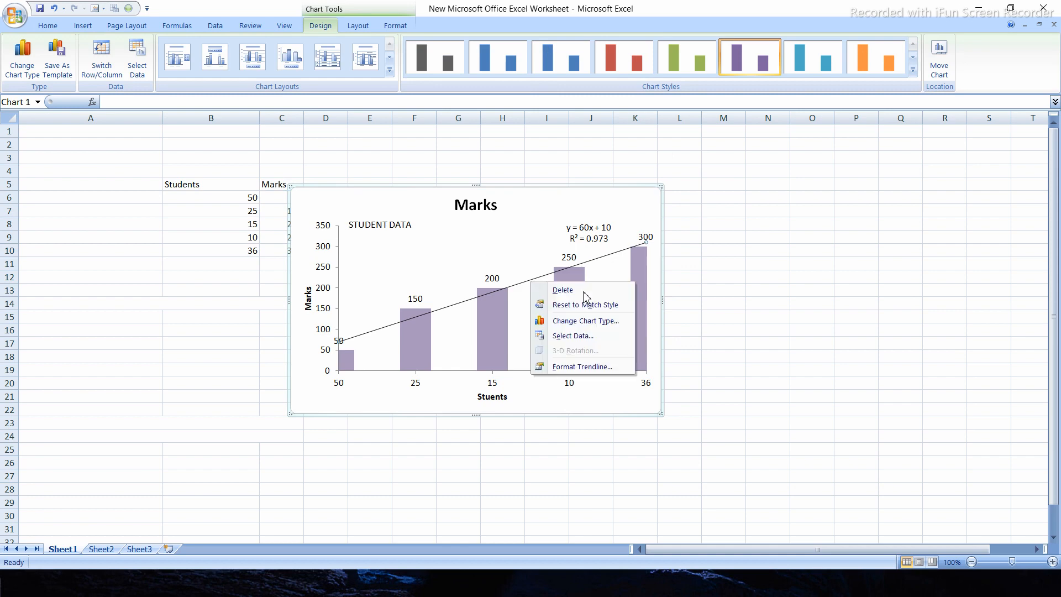
pyautogui.click(581, 367)
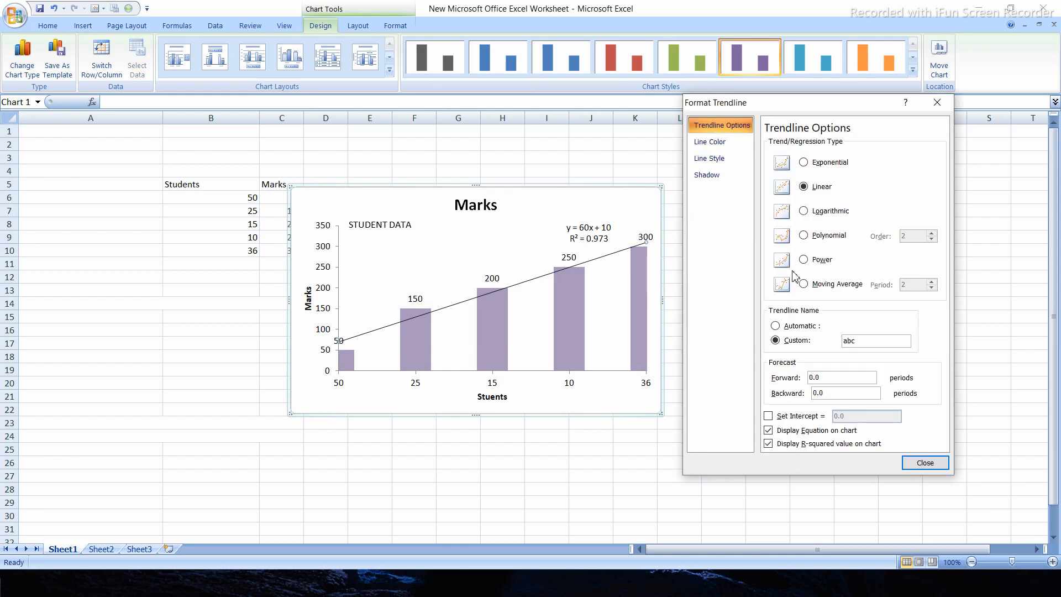
pyautogui.click(716, 145)
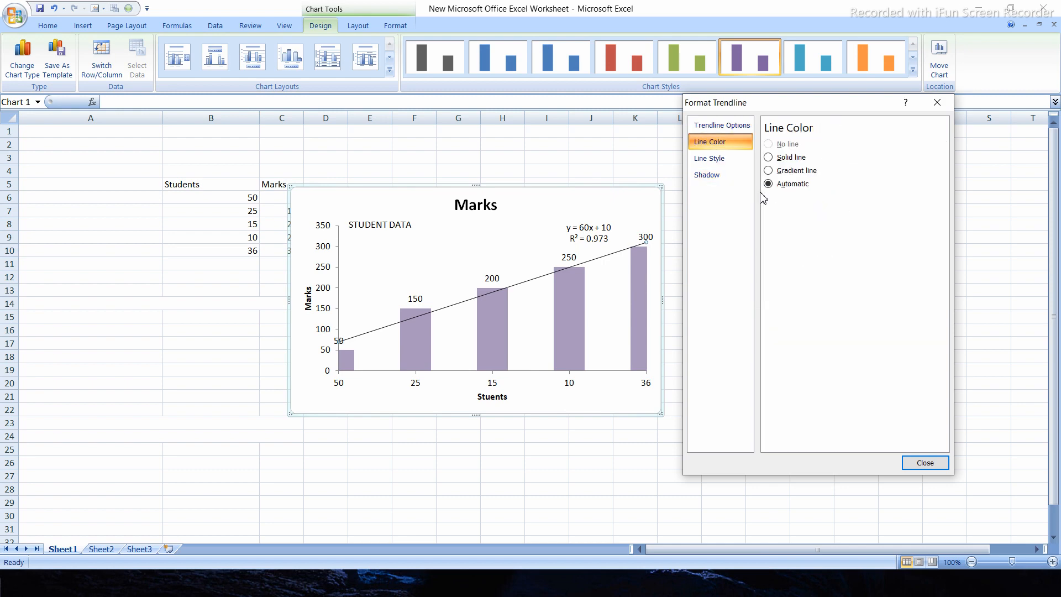
pyautogui.click(768, 157)
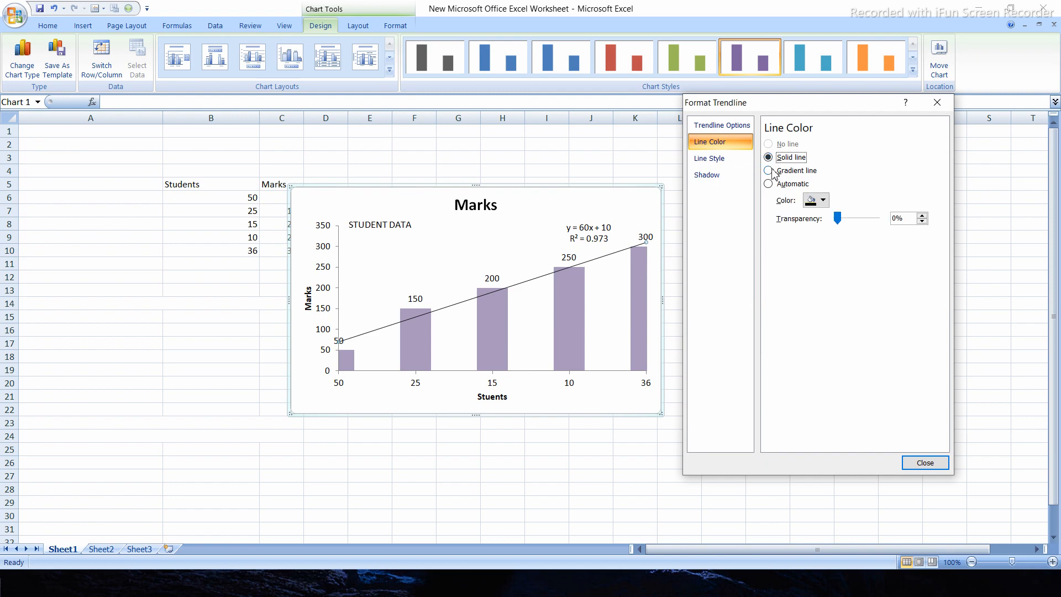
# Try a gradient line color on the trendline and return it to a solid line
pyautogui.click(773, 172)
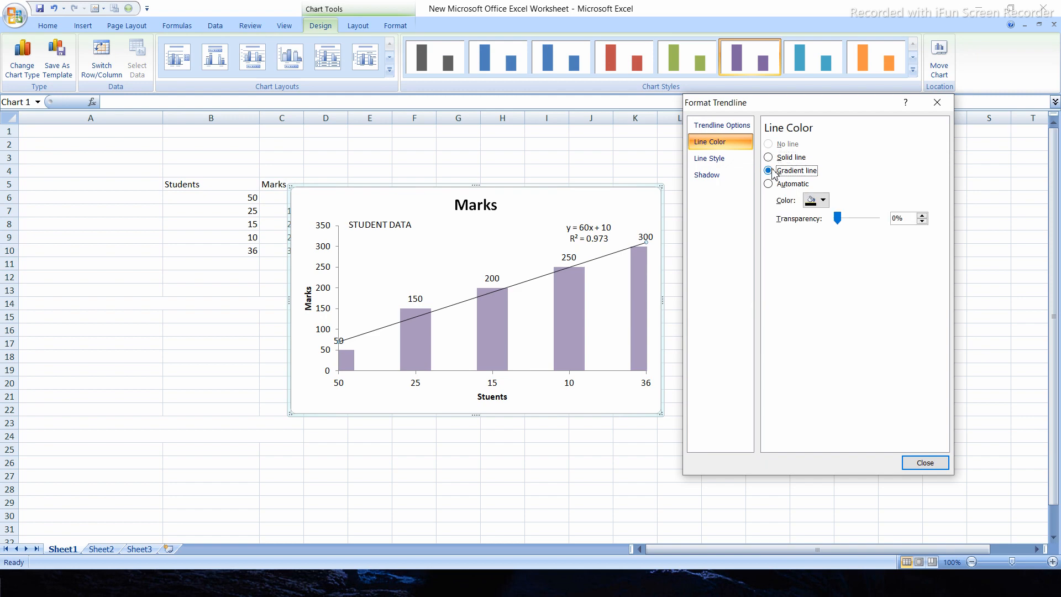
pyautogui.click(725, 161)
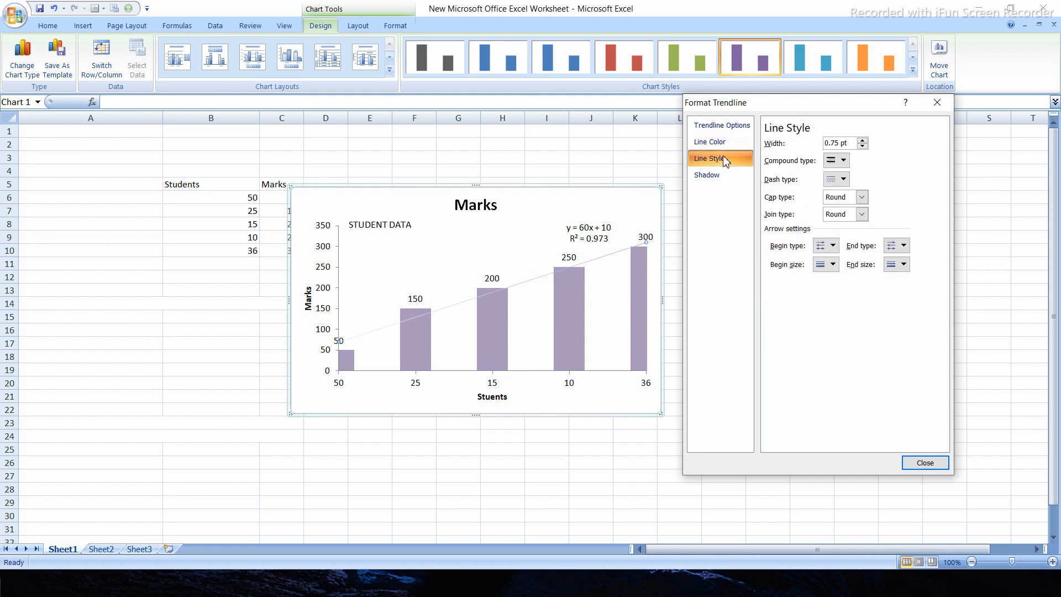
pyautogui.click(720, 145)
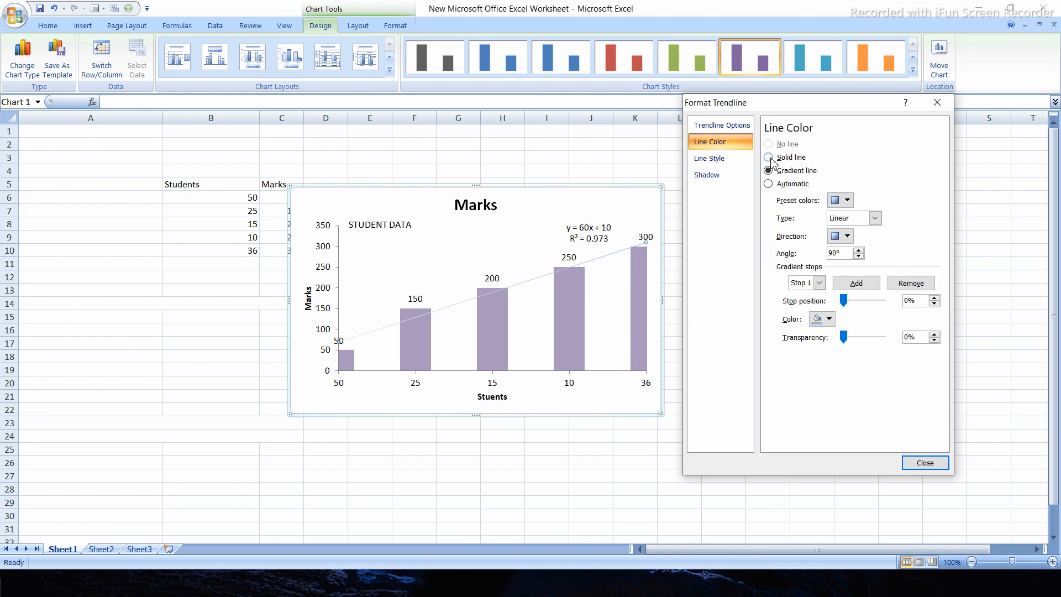
pyautogui.click(769, 158)
# Choose the double-line compound type in the trendline's line style options
pyautogui.click(719, 159)
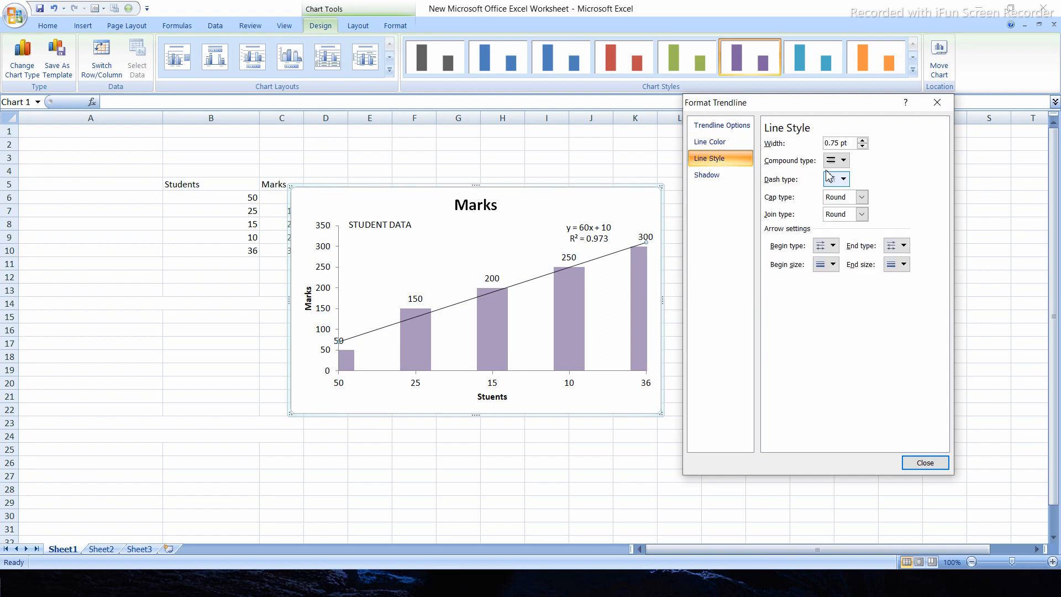
pyautogui.click(835, 160)
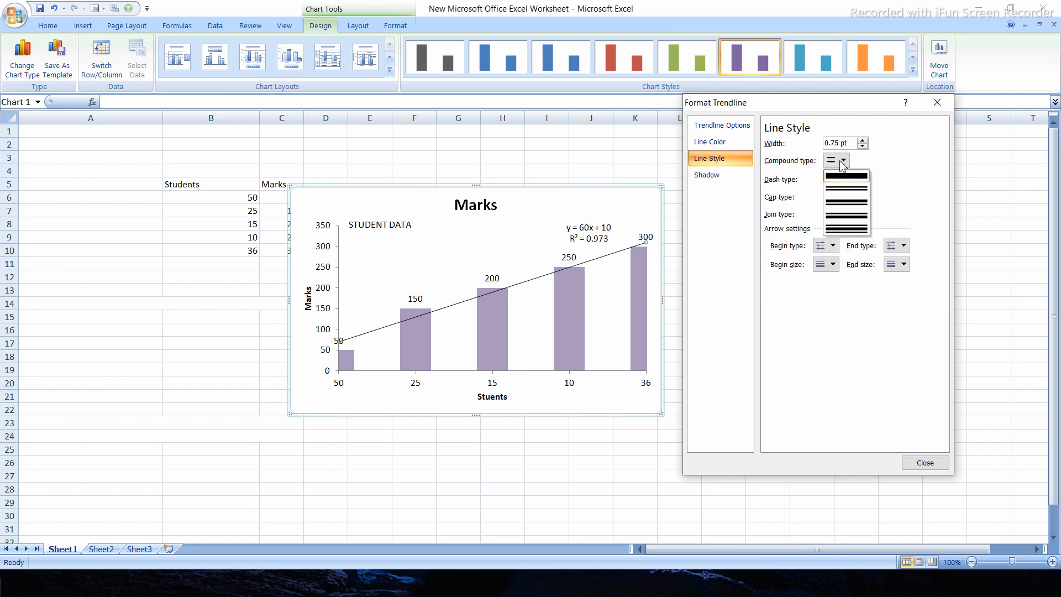
pyautogui.click(843, 190)
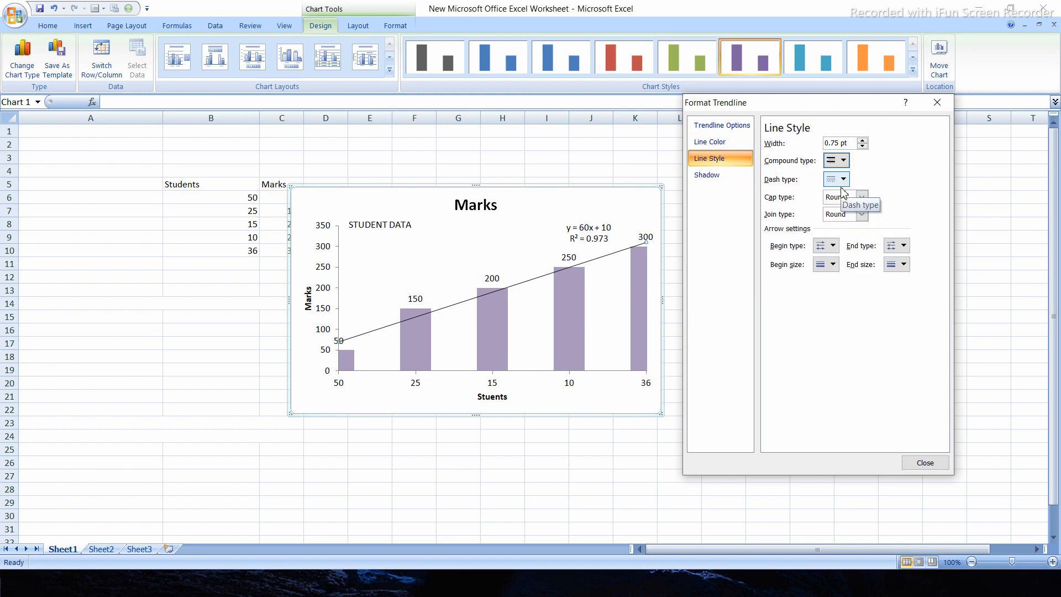
# Set the trendline's dash type to dash-dot after trying a dotted one, and look through the cap type choices
pyautogui.click(843, 179)
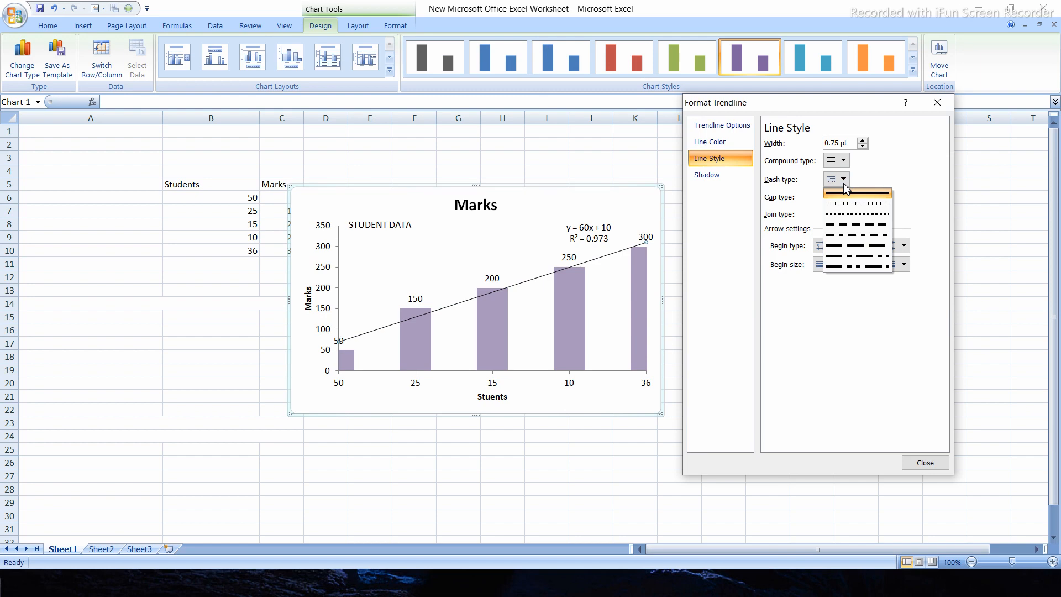
pyautogui.click(842, 203)
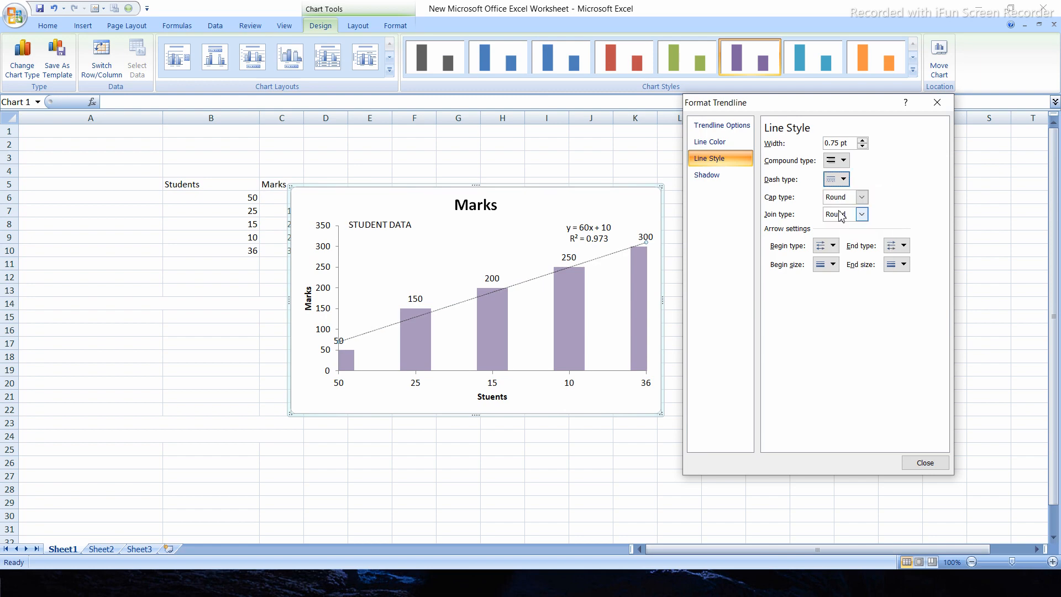
pyautogui.click(840, 183)
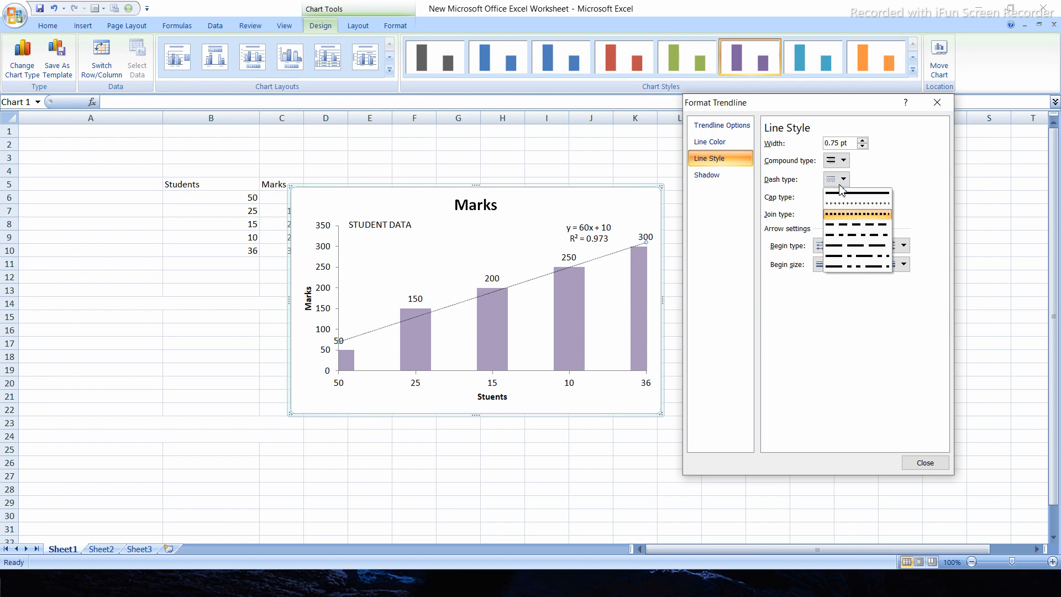
pyautogui.click(837, 237)
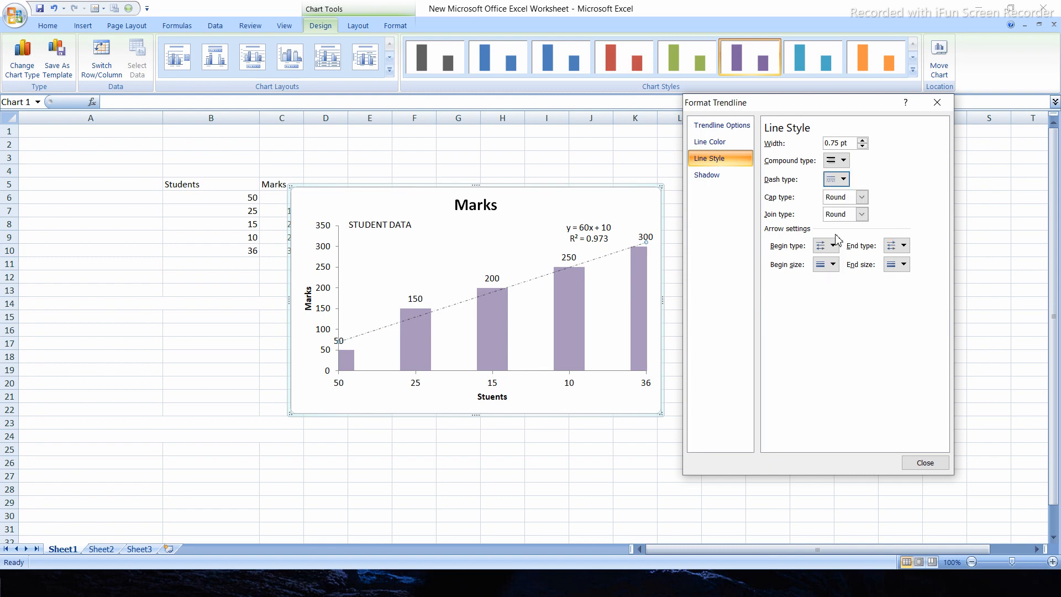
pyautogui.click(860, 198)
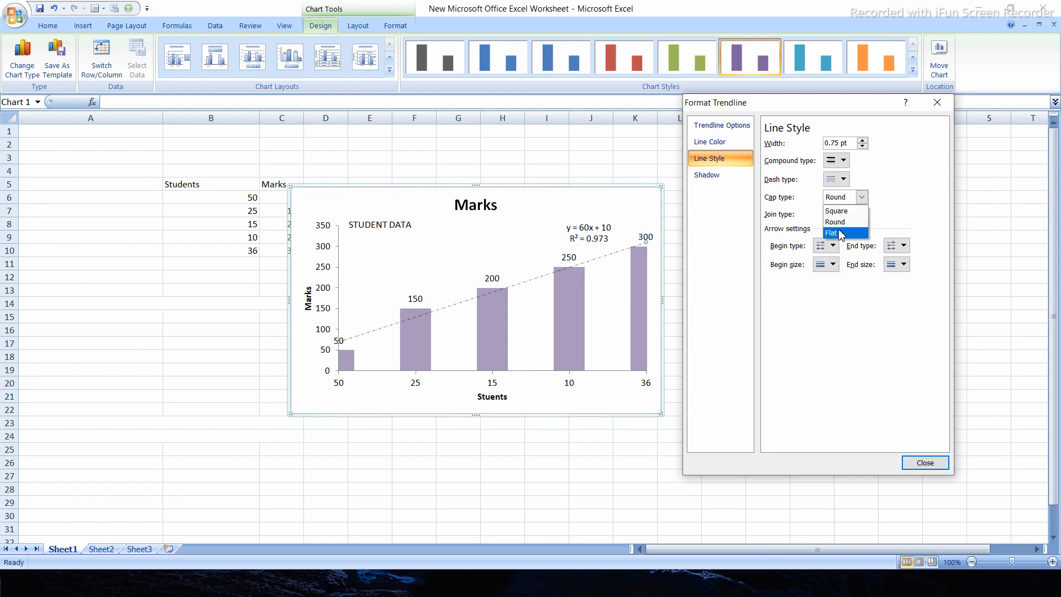
pyautogui.click(910, 196)
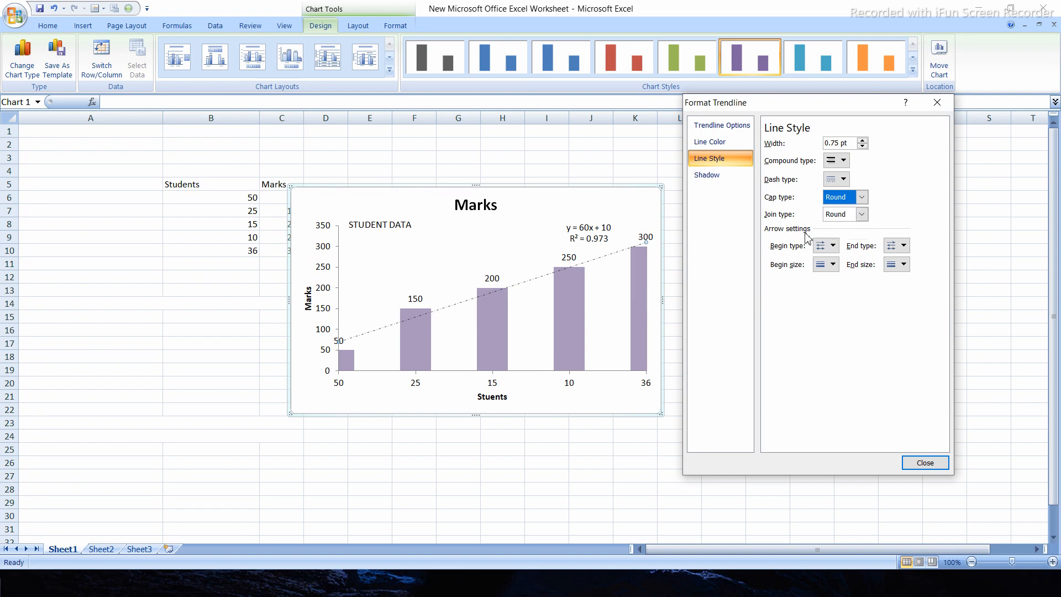
# Give the trendline a shadow, trying black before setting its color to white, then close the formatting and deselect the chart
pyautogui.click(707, 175)
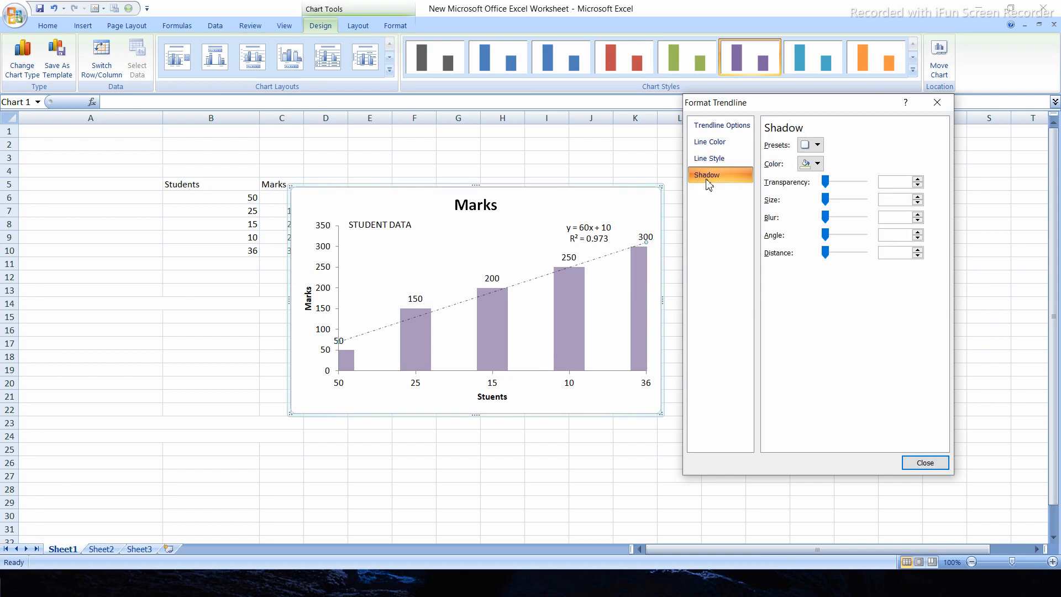
pyautogui.click(817, 164)
pyautogui.click(815, 194)
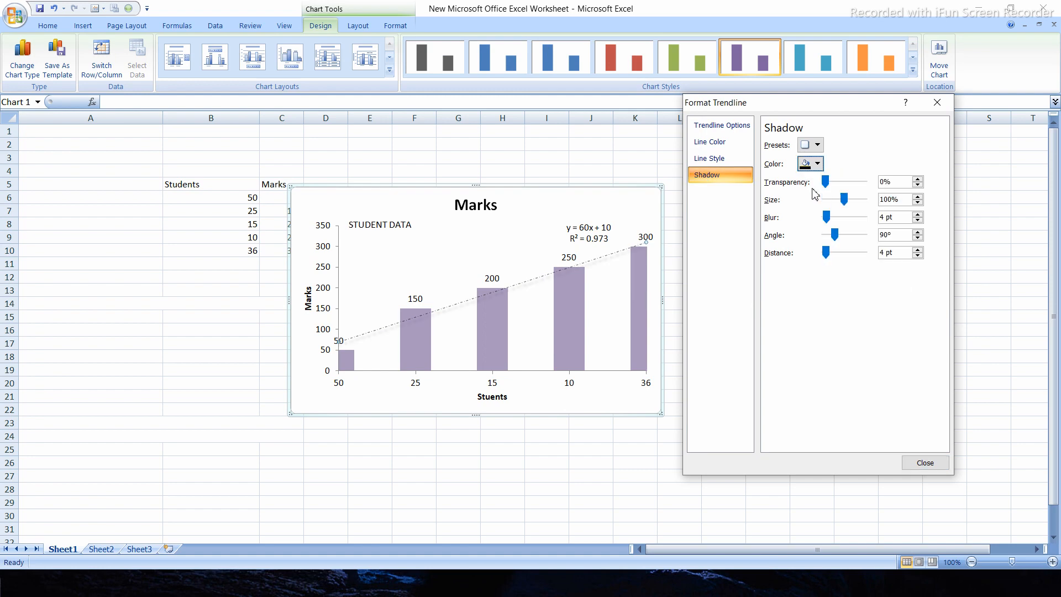
pyautogui.click(818, 165)
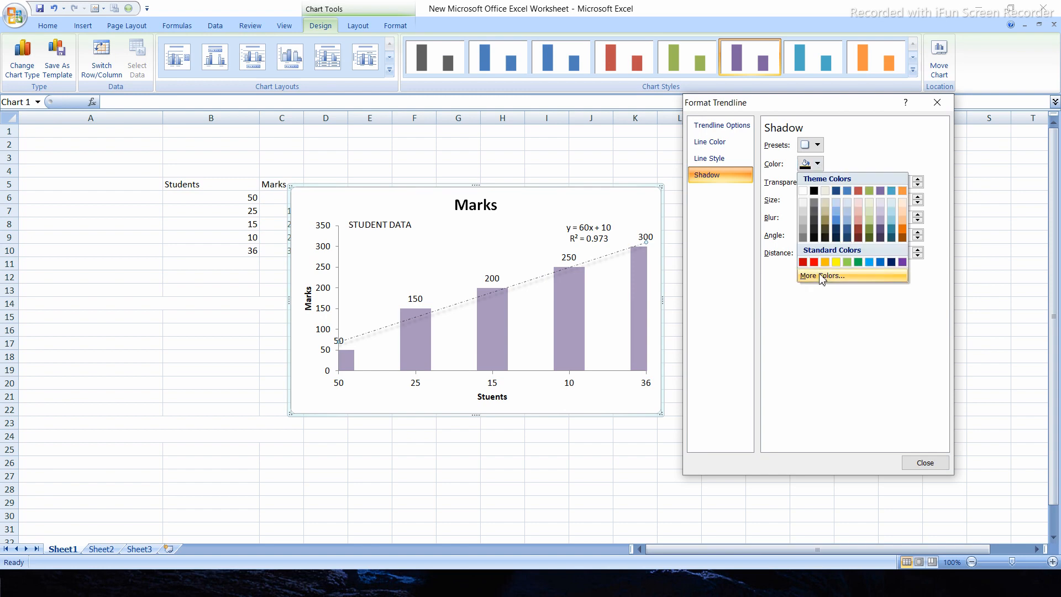
pyautogui.click(818, 166)
pyautogui.click(818, 166)
pyautogui.click(804, 191)
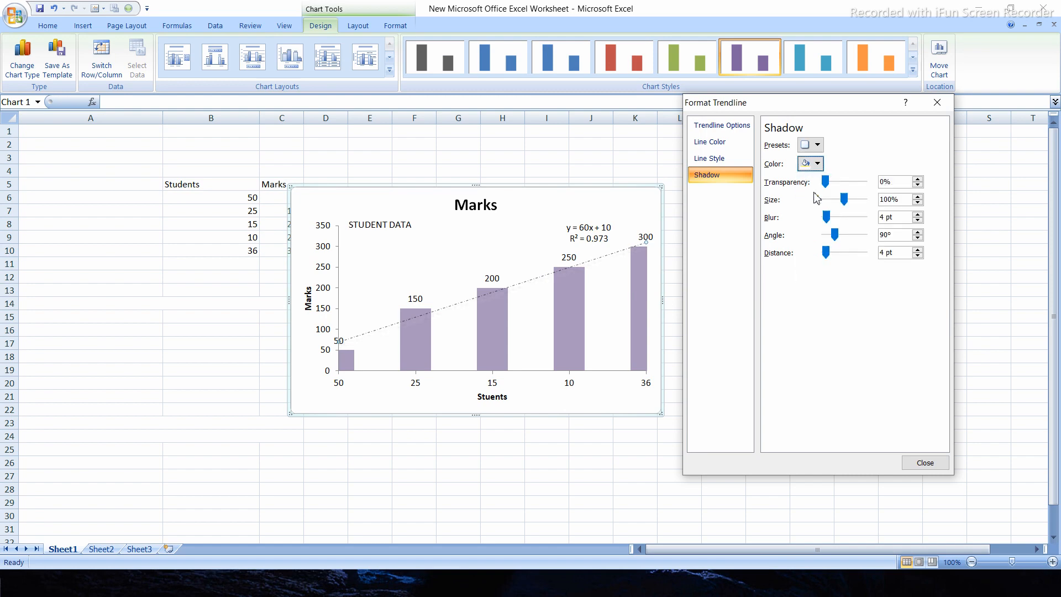
pyautogui.click(918, 464)
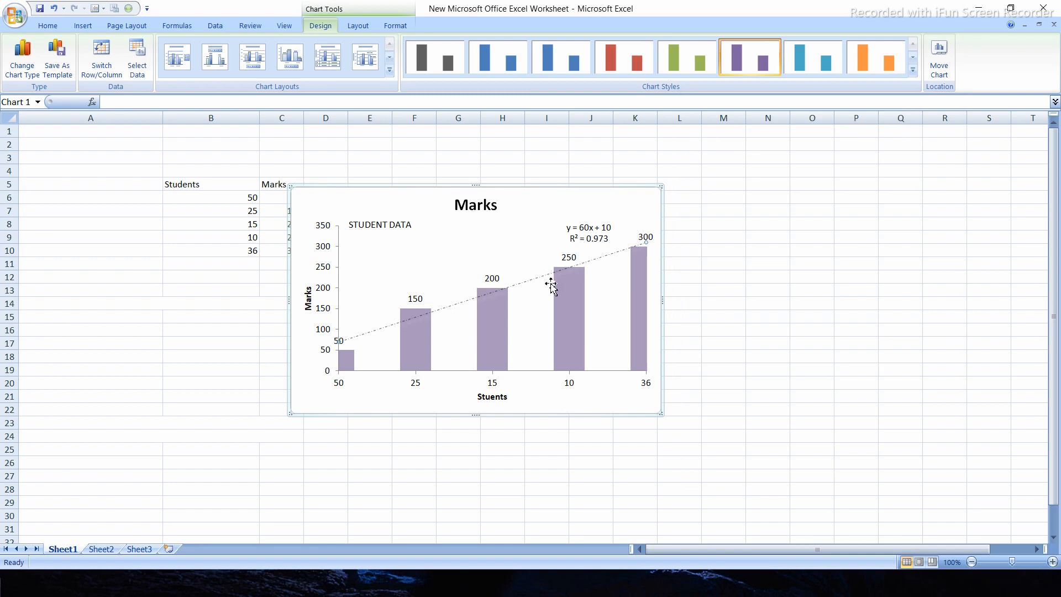
pyautogui.click(751, 305)
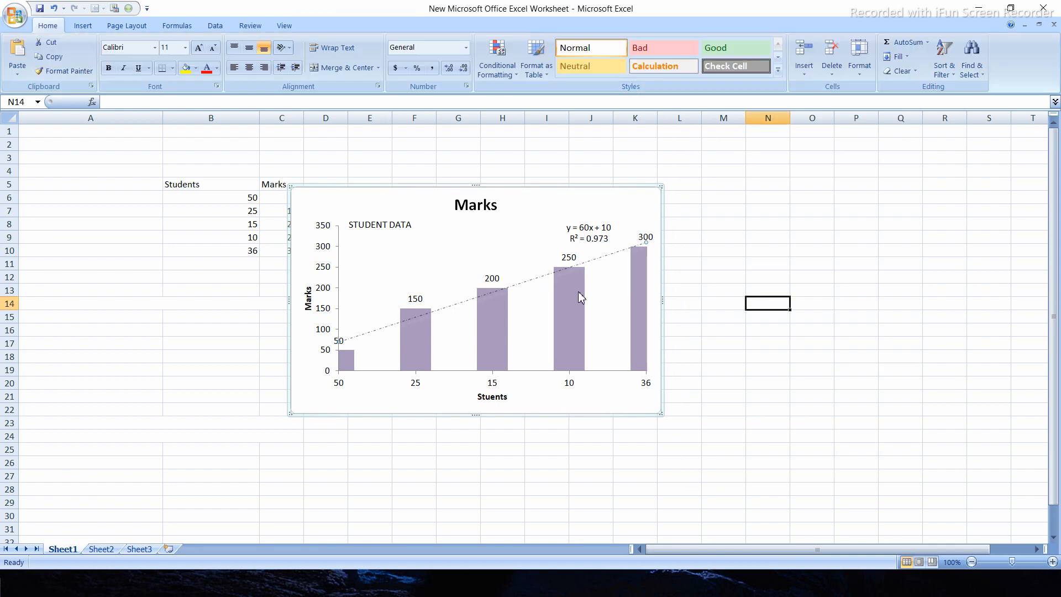
# View the error bar choices for the trendline and move the chart right and up, clear of the Marks column
pyautogui.click(543, 283)
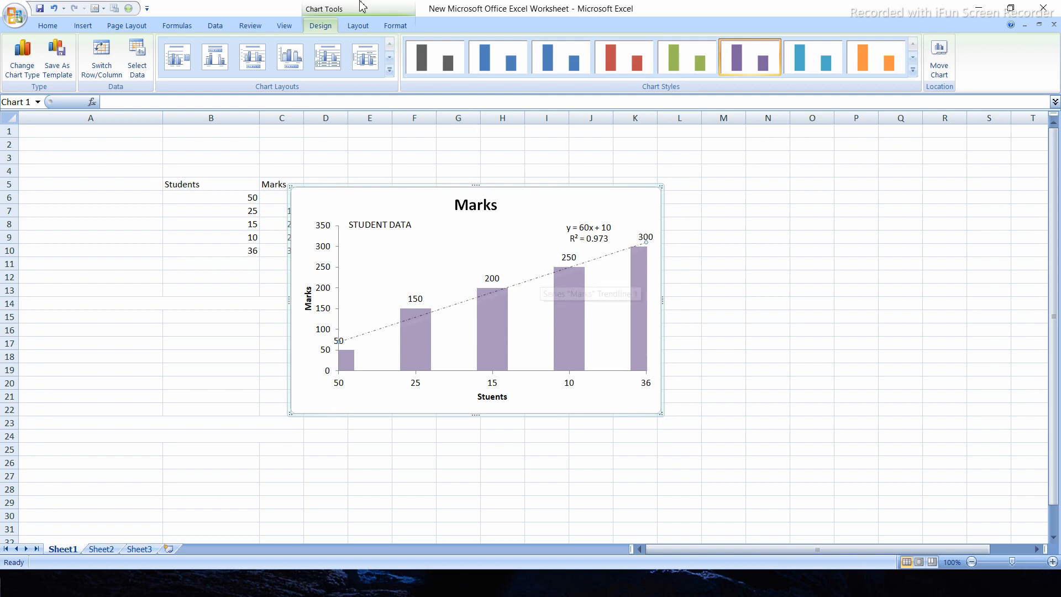
pyautogui.click(357, 25)
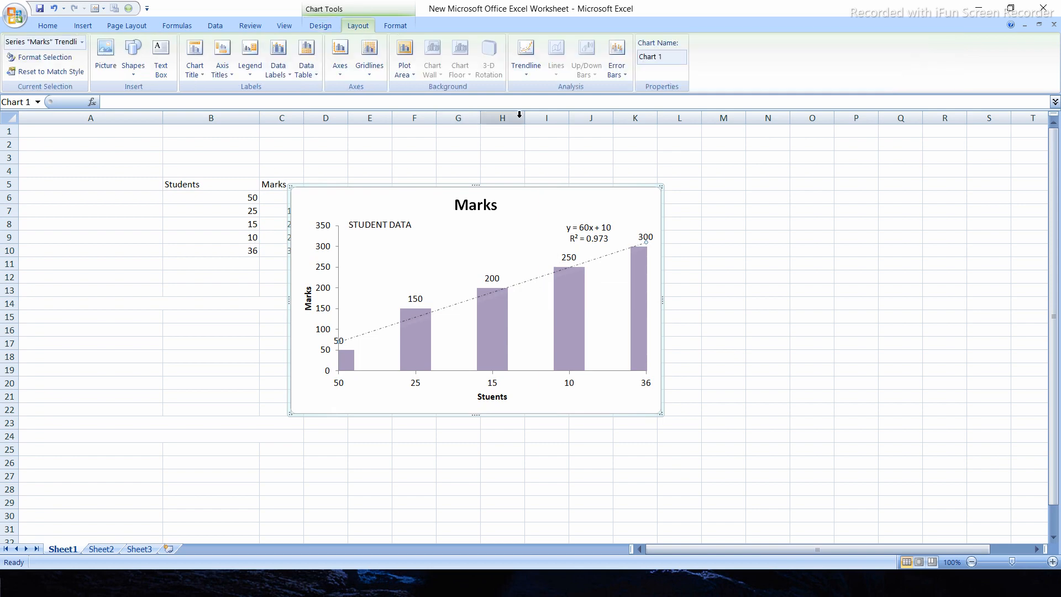
pyautogui.click(628, 74)
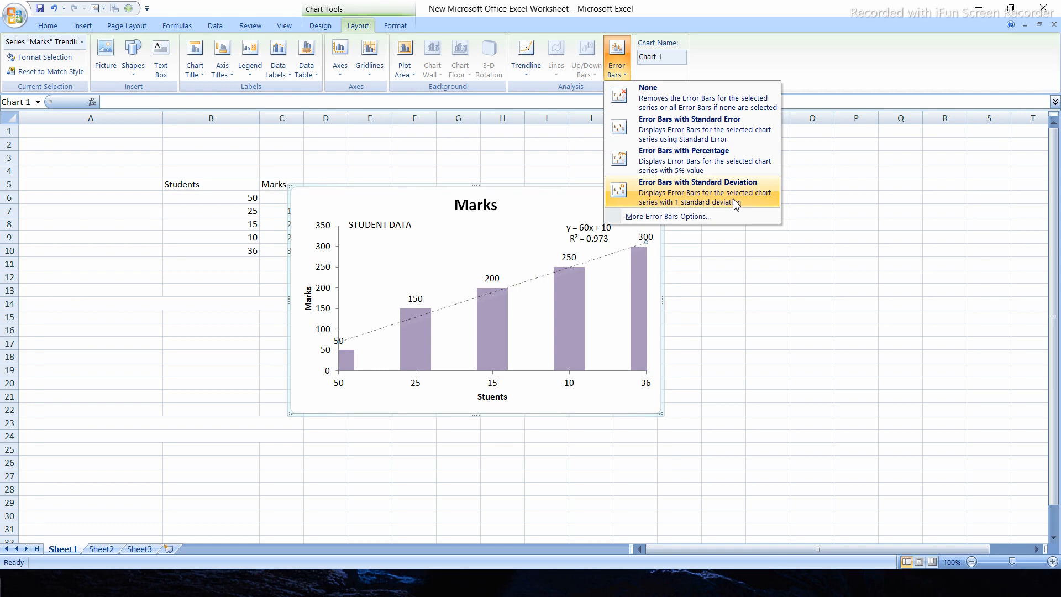
pyautogui.click(566, 216)
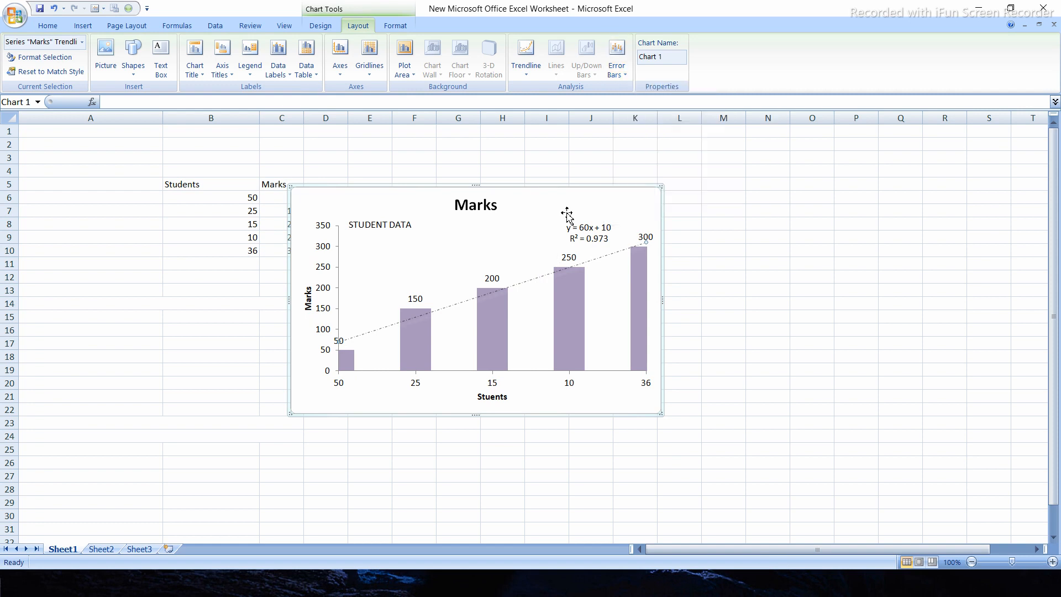
pyautogui.moveTo(552, 213); pyautogui.dragTo(647, 184)
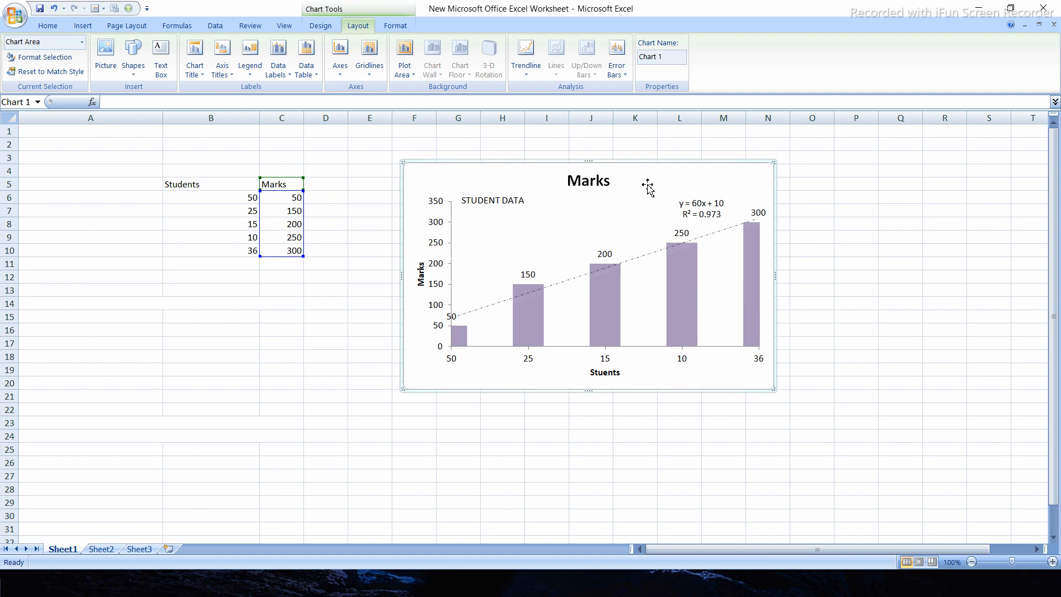
# Review the error bar choices again with the trendline selected, and move the chart slightly left and down to start near column E
pyautogui.click(638, 257)
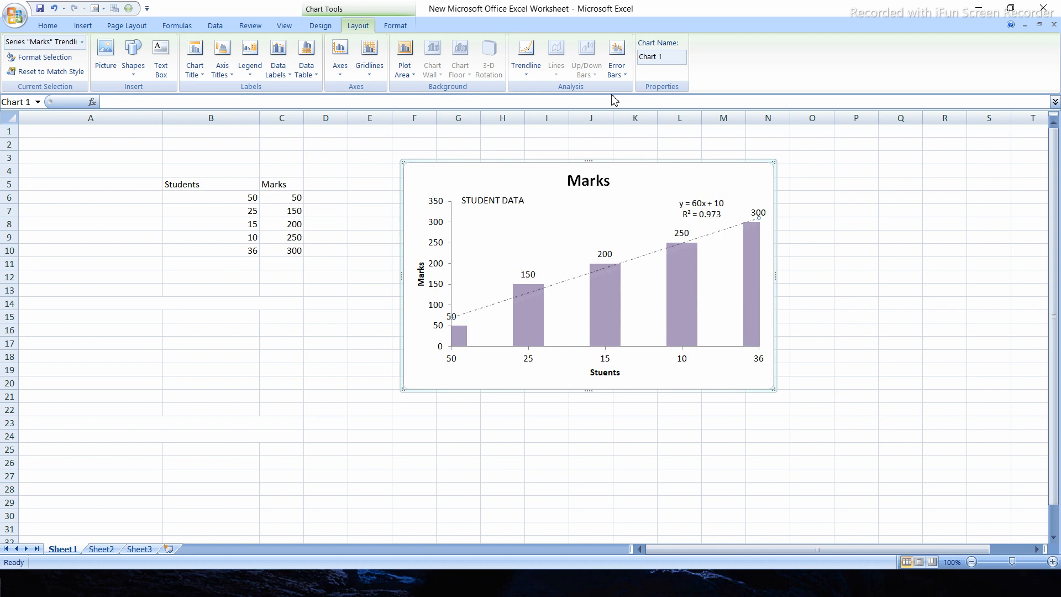
pyautogui.click(619, 79)
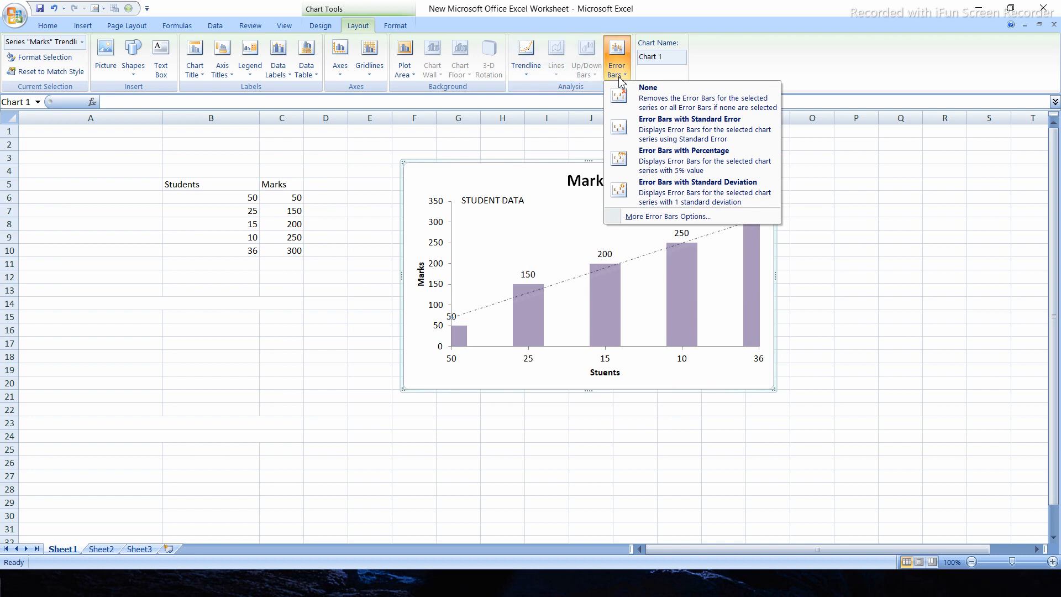
pyautogui.click(890, 195)
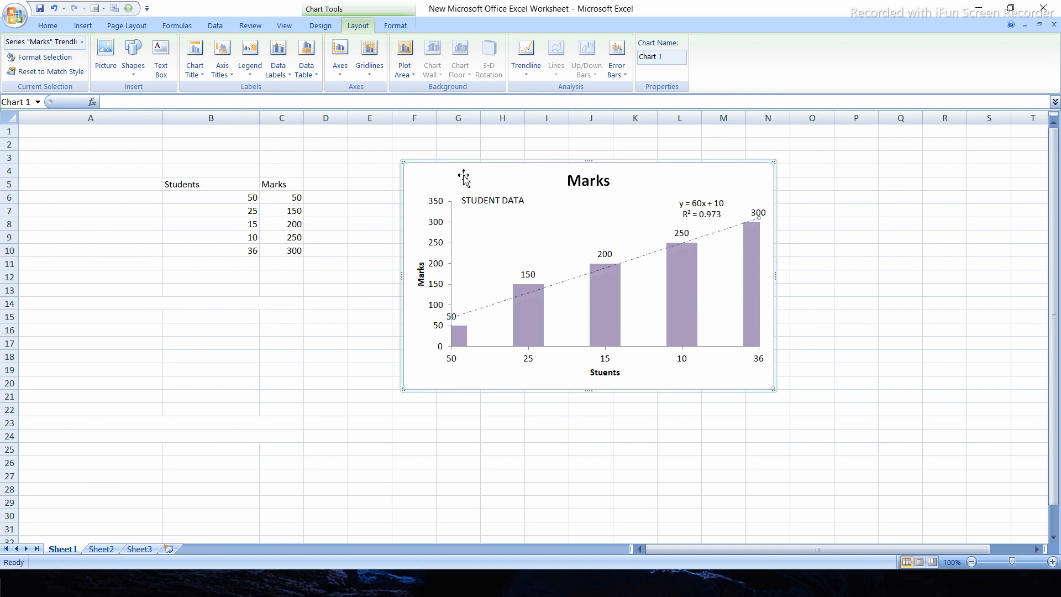
pyautogui.moveTo(462, 176); pyautogui.dragTo(397, 185)
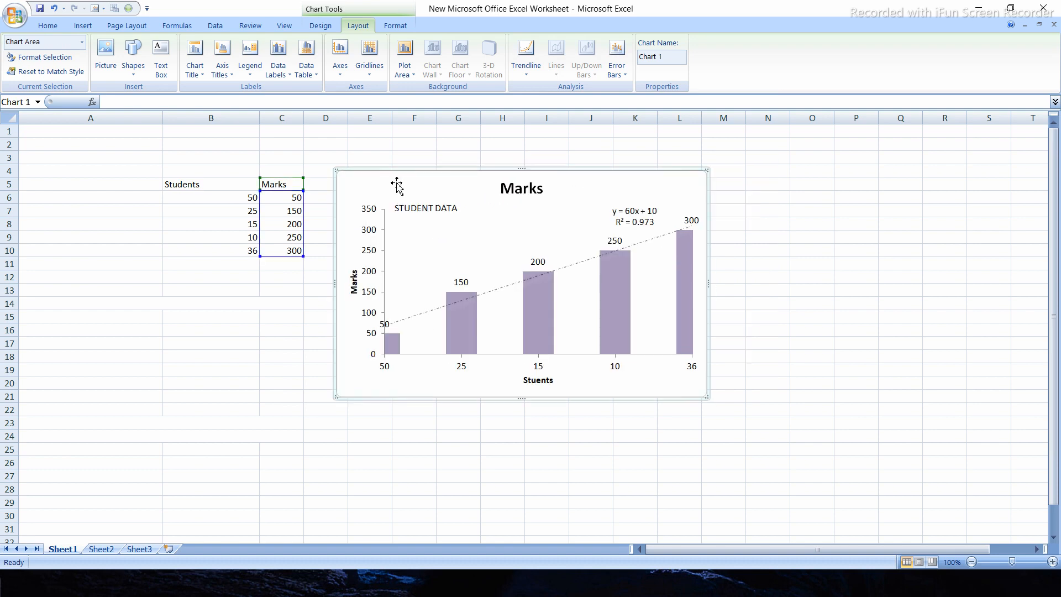